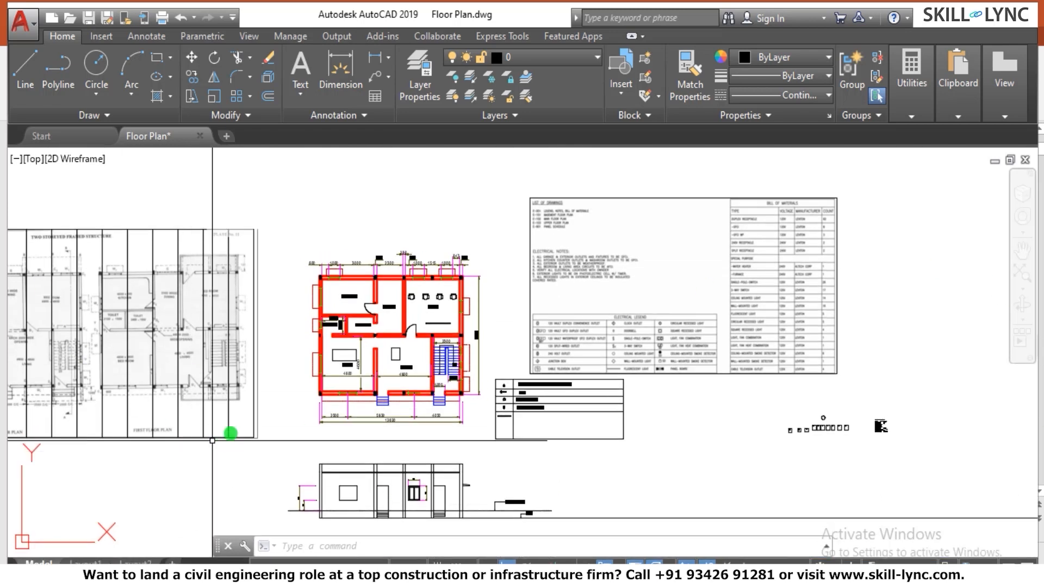
Examine the floor plan's room layout, staircase and dimensions beside the reference plan, electrical legend and elevation
scroll(333, 374, down, 2)
scroll(343, 374, up, 2)
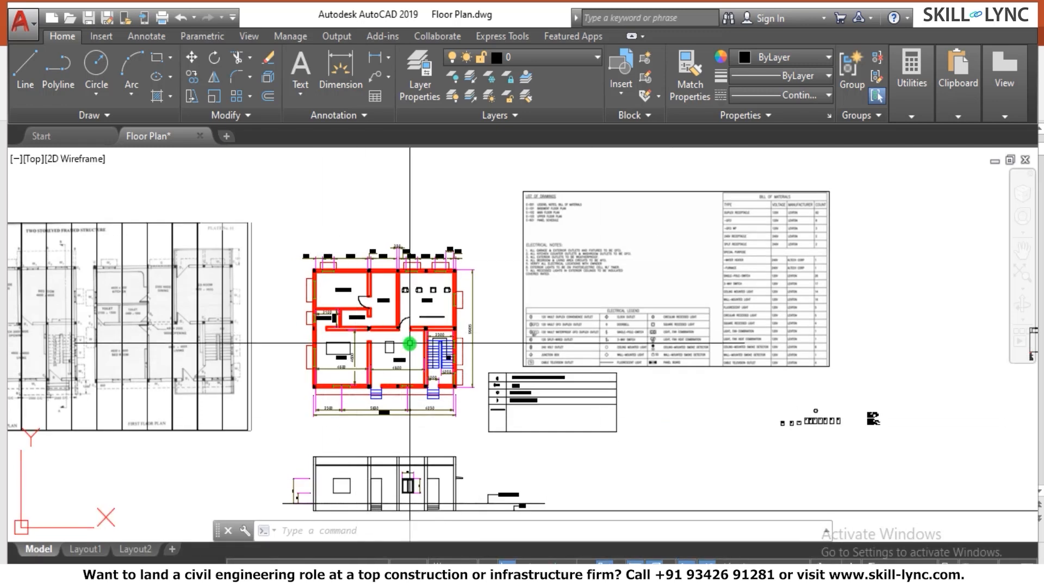
scroll(410, 343, up, 4)
scroll(410, 343, down, 1)
scroll(411, 344, up, 1)
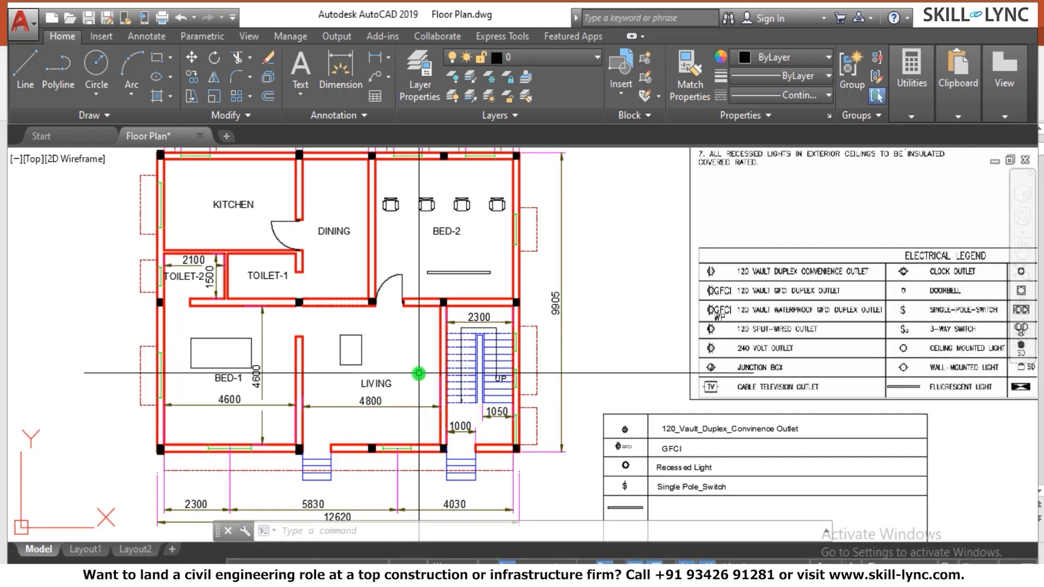
scroll(418, 373, down, 1)
scroll(419, 373, up, 1)
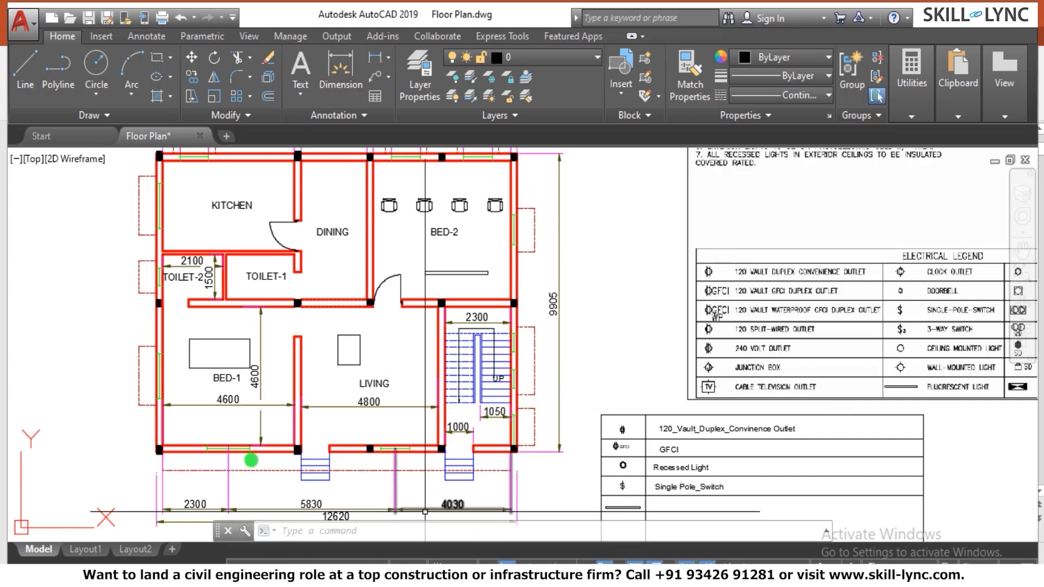
scroll(348, 399, down, 2)
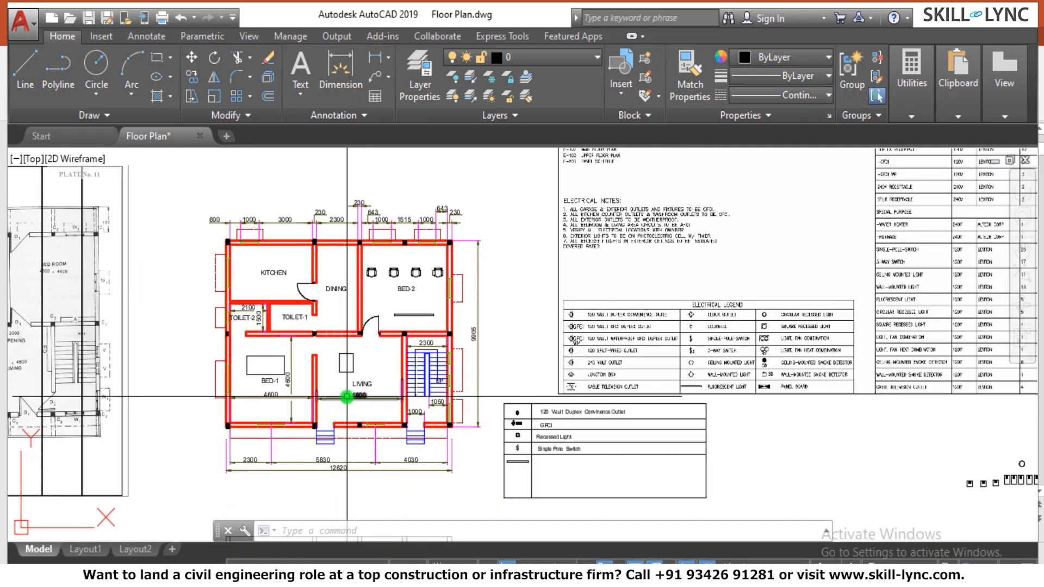
scroll(349, 398, up, 2)
scroll(428, 438, down, 3)
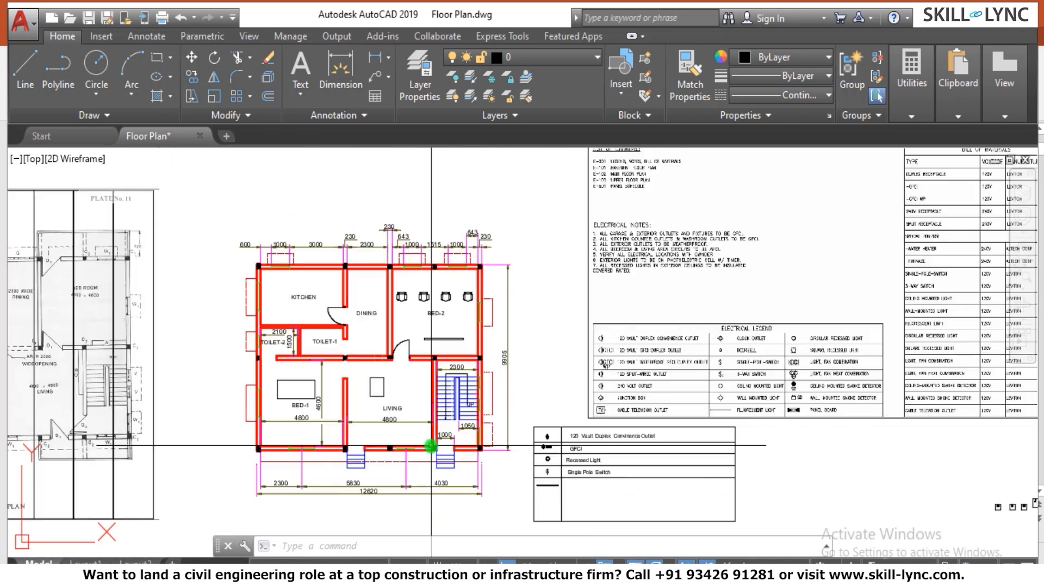
scroll(431, 446, up, 2)
scroll(442, 454, down, 2)
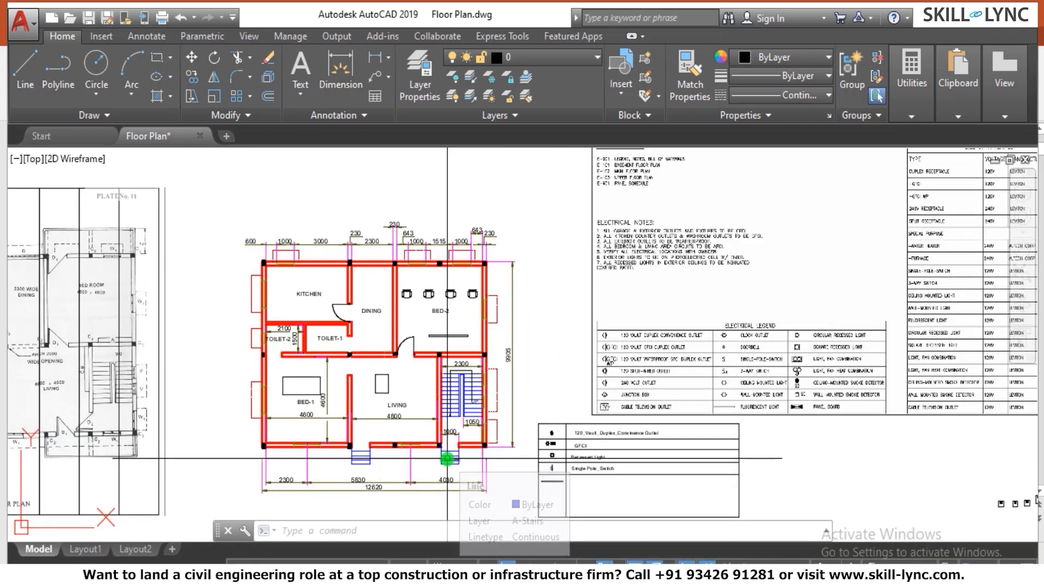
scroll(446, 458, up, 2)
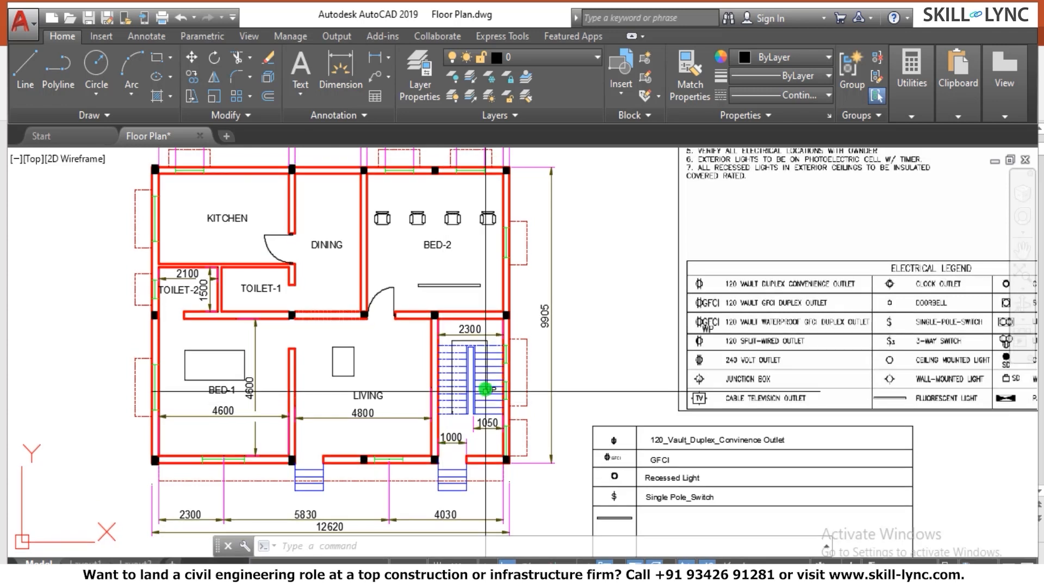
scroll(486, 392, down, 2)
scroll(439, 367, up, 2)
key(Escape)
key(Escape)
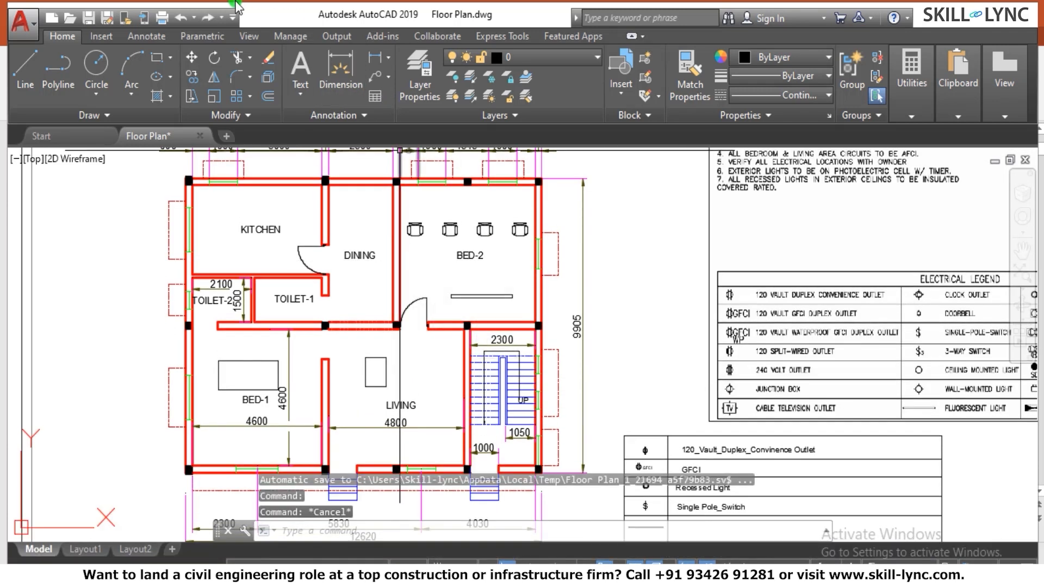
Split the model space into the Four: Equal viewport configuration
click(249, 36)
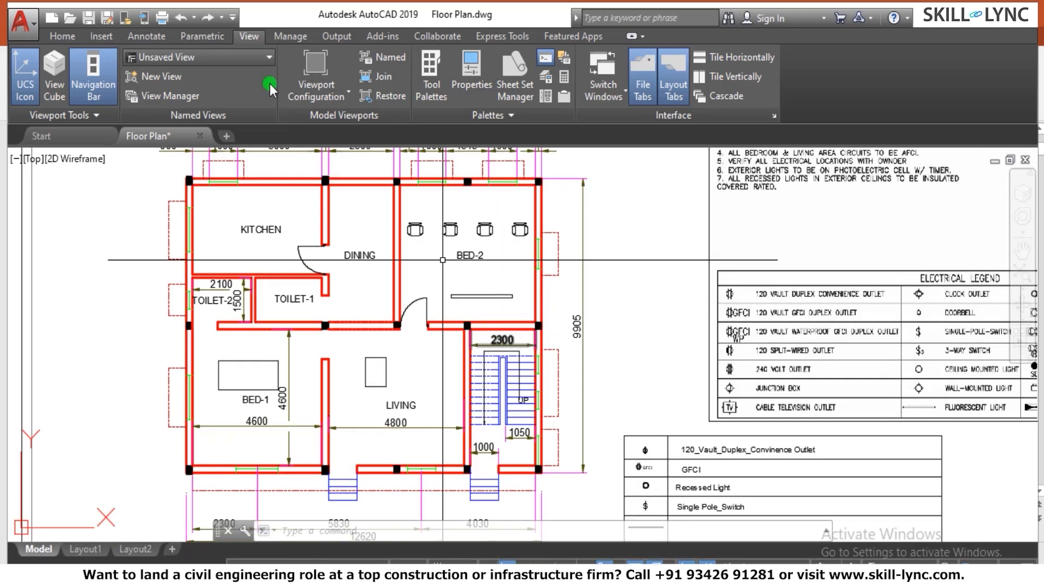
click(345, 96)
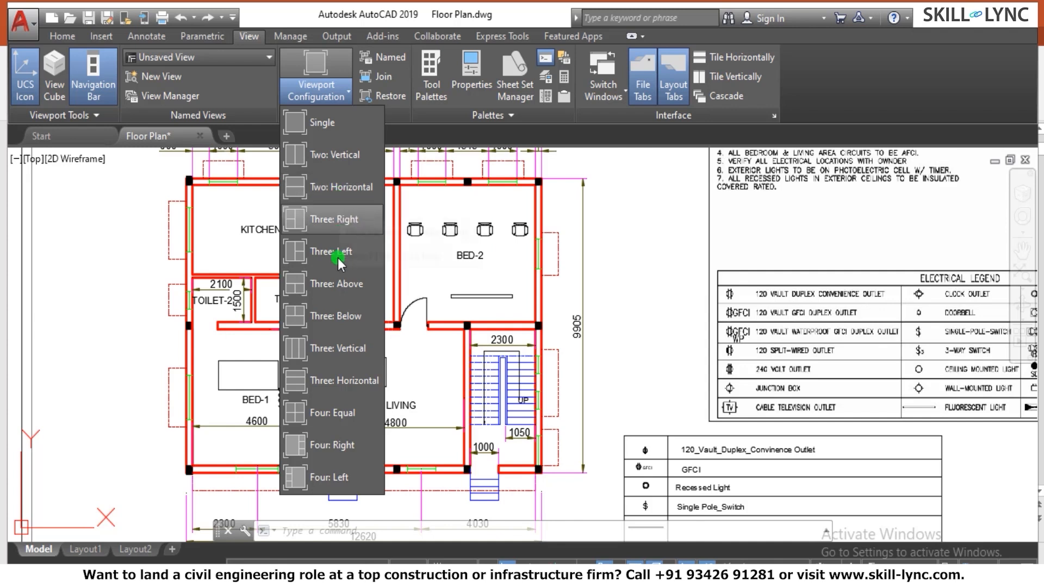
click(455, 417)
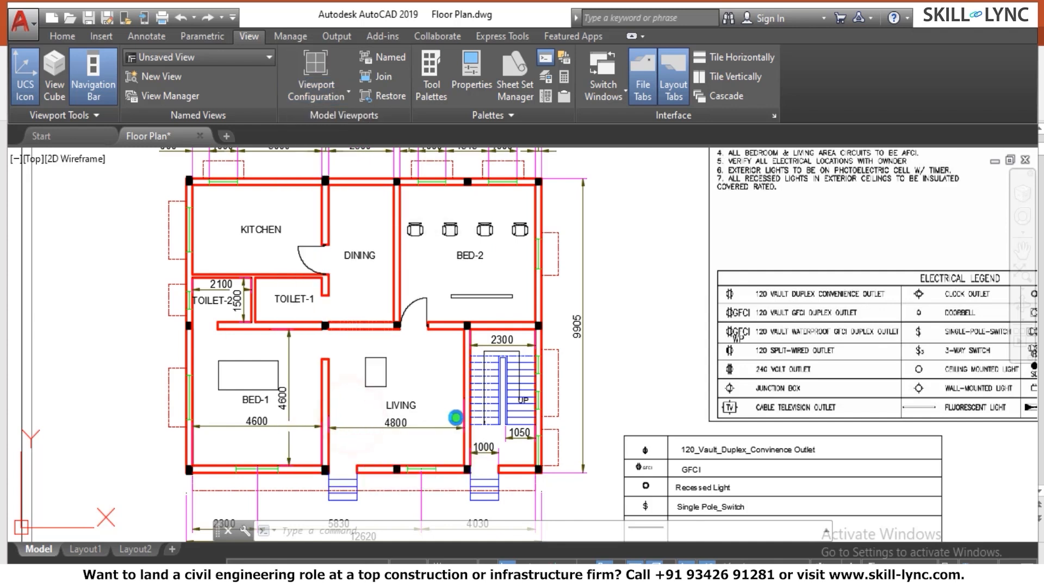
Activate the upper-left viewport and frame the kitchen, dining and BED-2 part of the floor plan in it
click(321, 250)
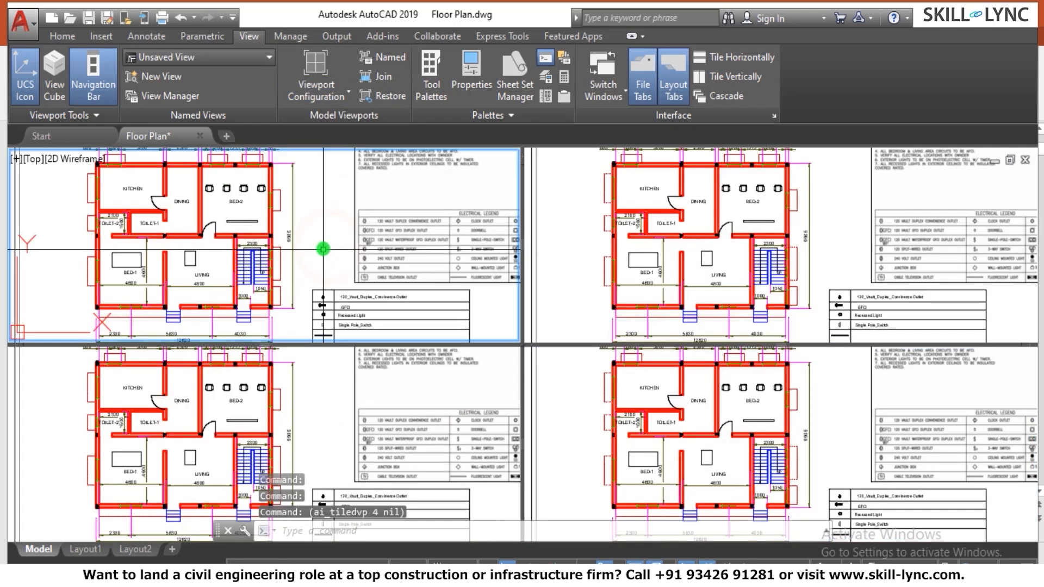
scroll(337, 245, down, 5)
scroll(363, 230, up, 2)
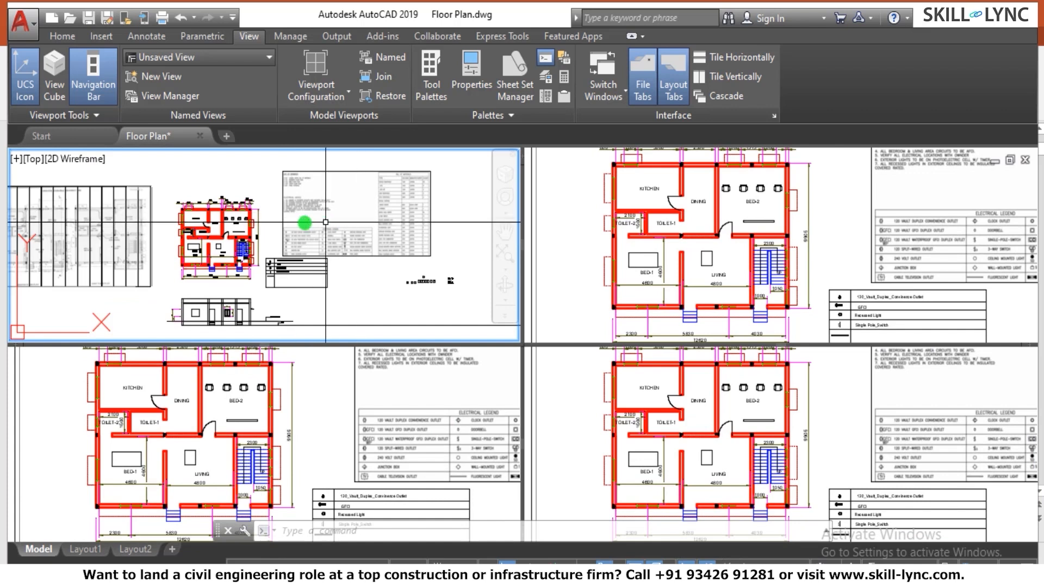
scroll(304, 224, down, 4)
scroll(265, 212, up, 2)
scroll(271, 220, up, 3)
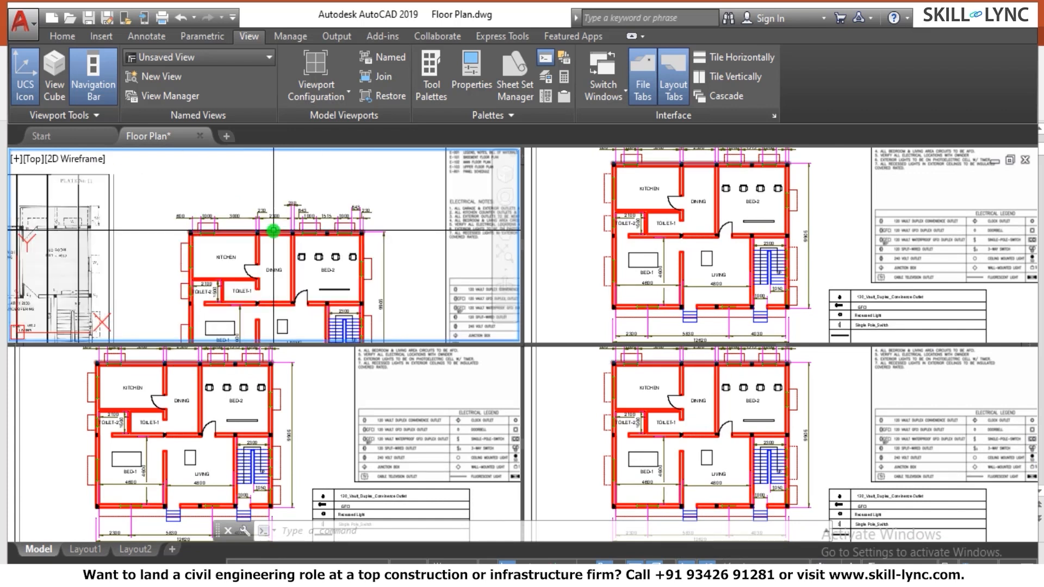
scroll(274, 234, down, 2)
scroll(317, 251, up, 1)
scroll(317, 251, up, 3)
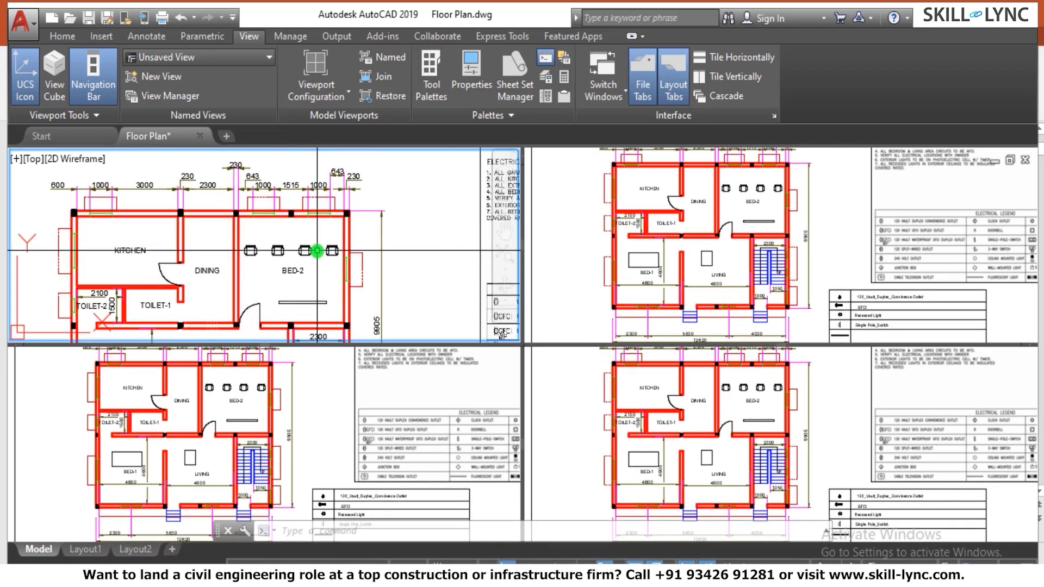
Activate the upper-right viewport and frame a close-up of the kitchen and toilets in it
click(590, 315)
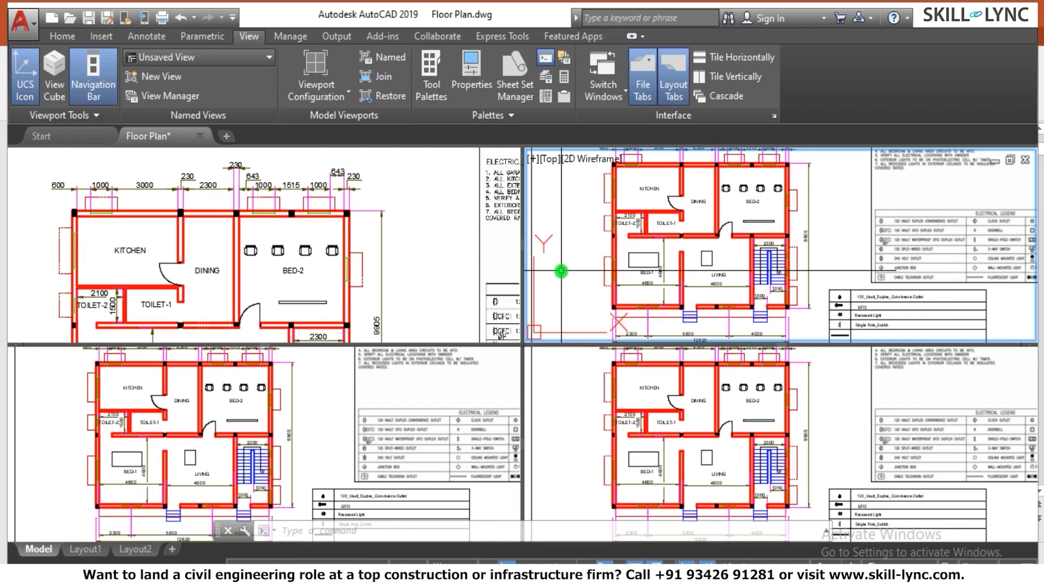
scroll(312, 310, down, 4)
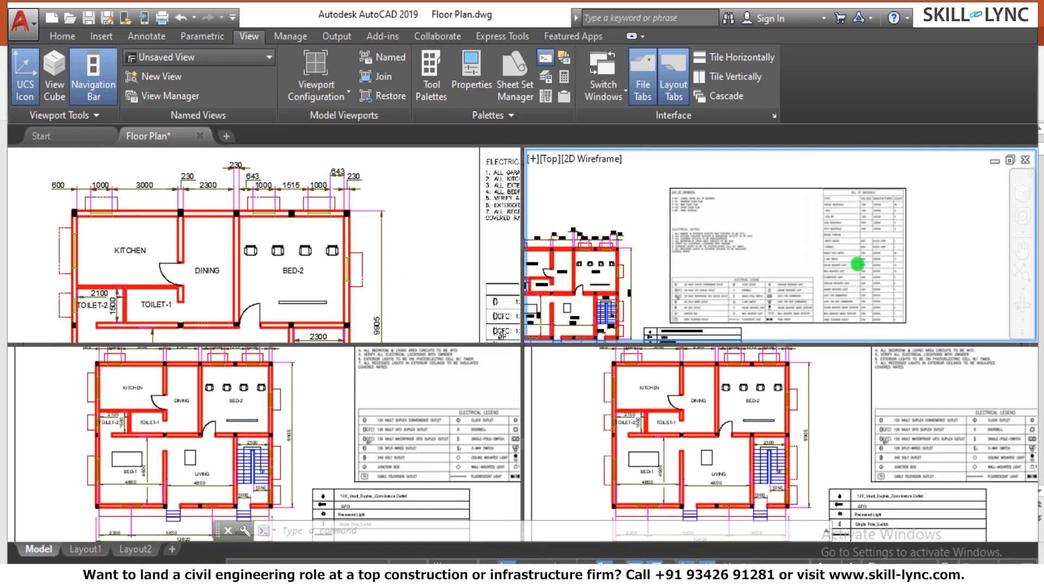
scroll(650, 268, up, 5)
scroll(650, 268, up, 5)
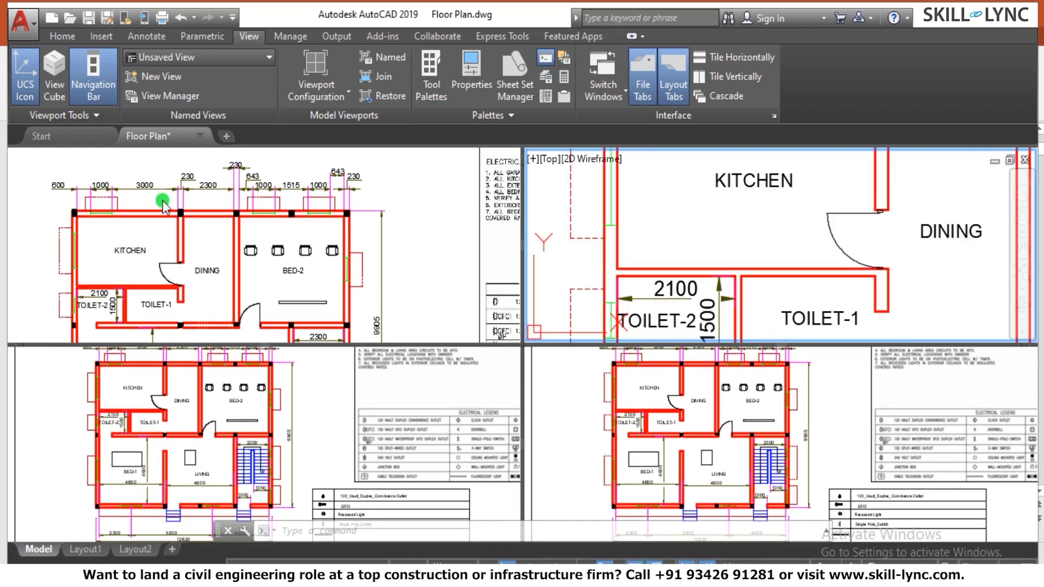
Switch back to the upper-left viewport and frame the building's front elevation drawing in it
click(214, 201)
scroll(155, 209, down, 2)
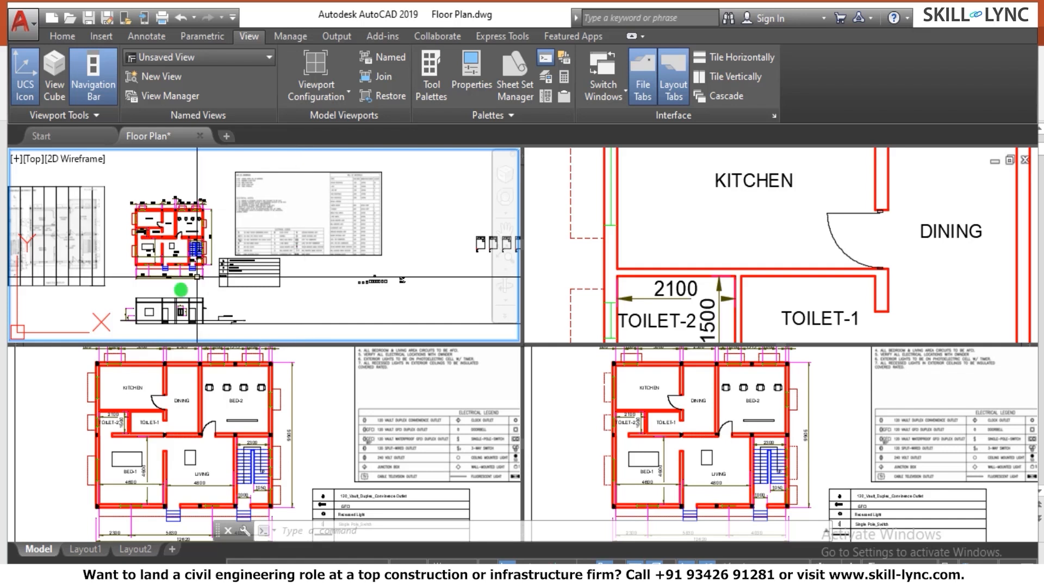
scroll(170, 328, up, 6)
scroll(290, 286, down, 6)
scroll(219, 277, up, 2)
scroll(259, 282, up, 2)
click(217, 311)
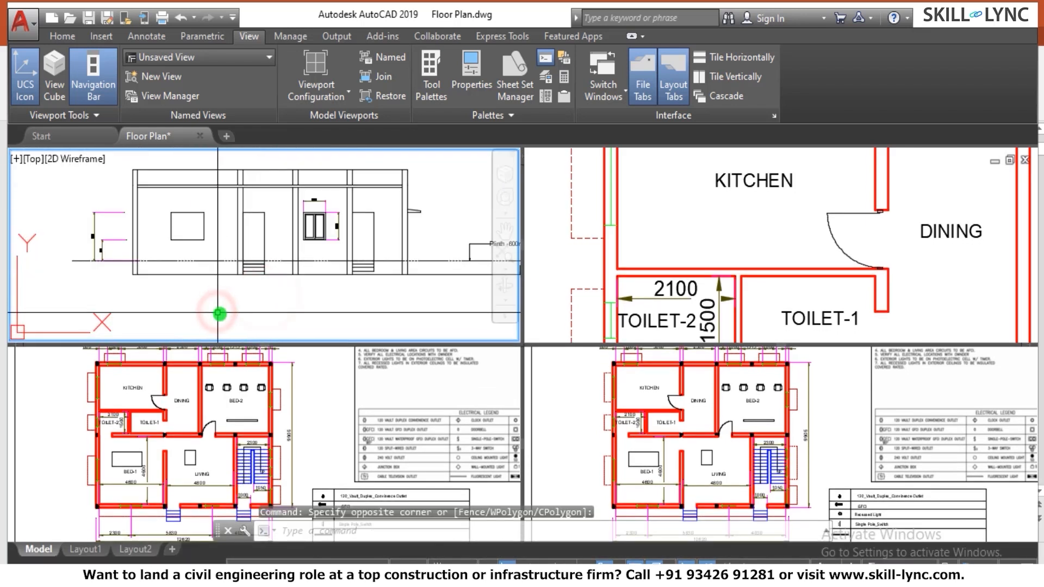
click(447, 215)
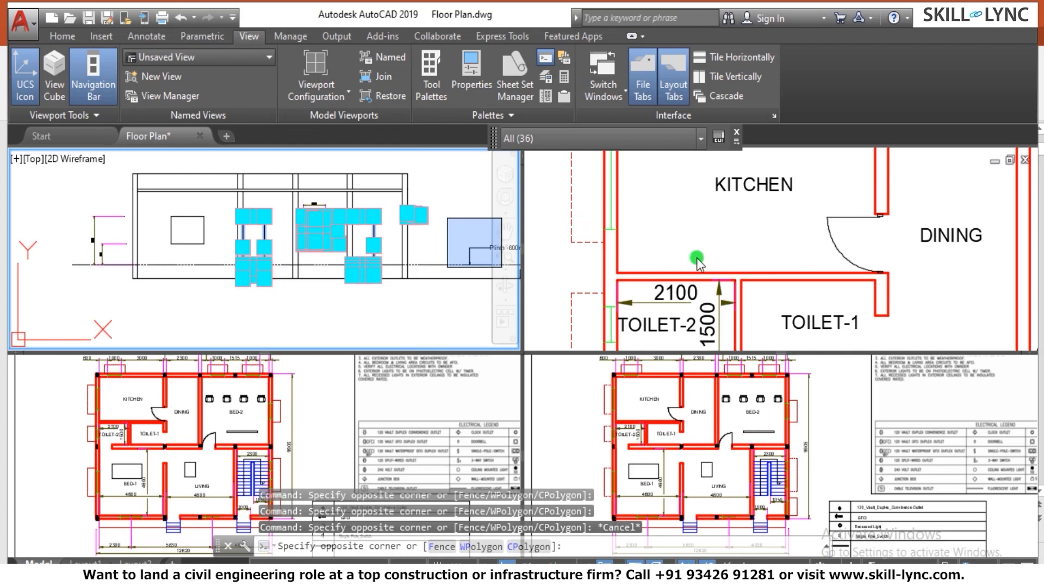
key(Escape)
key(Escape)
key(Escape)
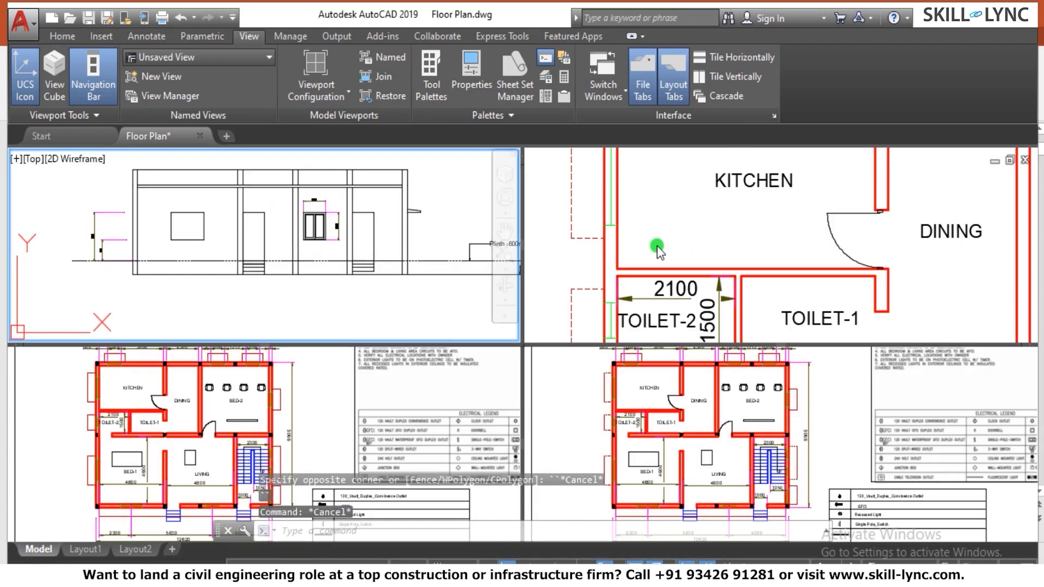
Activate the lower-left viewport and enlarge the floor plan's rooms and staircase in it
click(290, 417)
scroll(289, 417, up, 4)
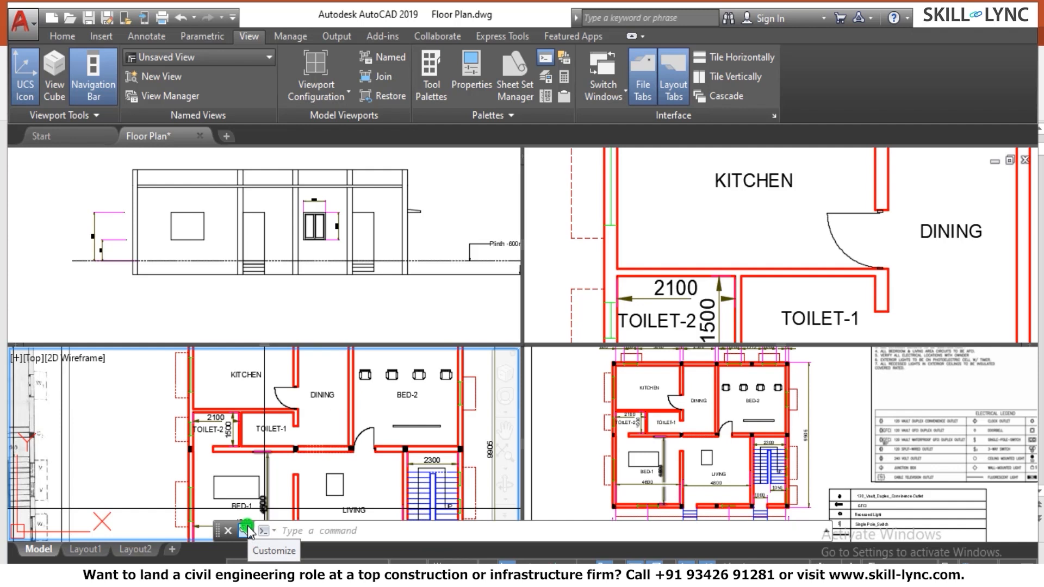
click(226, 58)
click(227, 57)
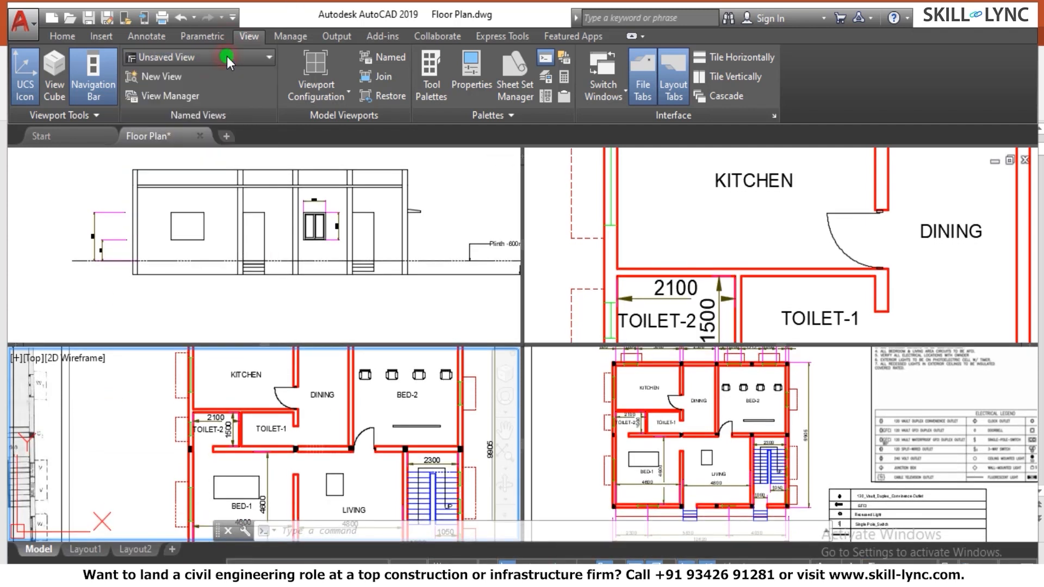
Activate the upper-left viewport and set it to the preset Top view
click(376, 210)
click(430, 188)
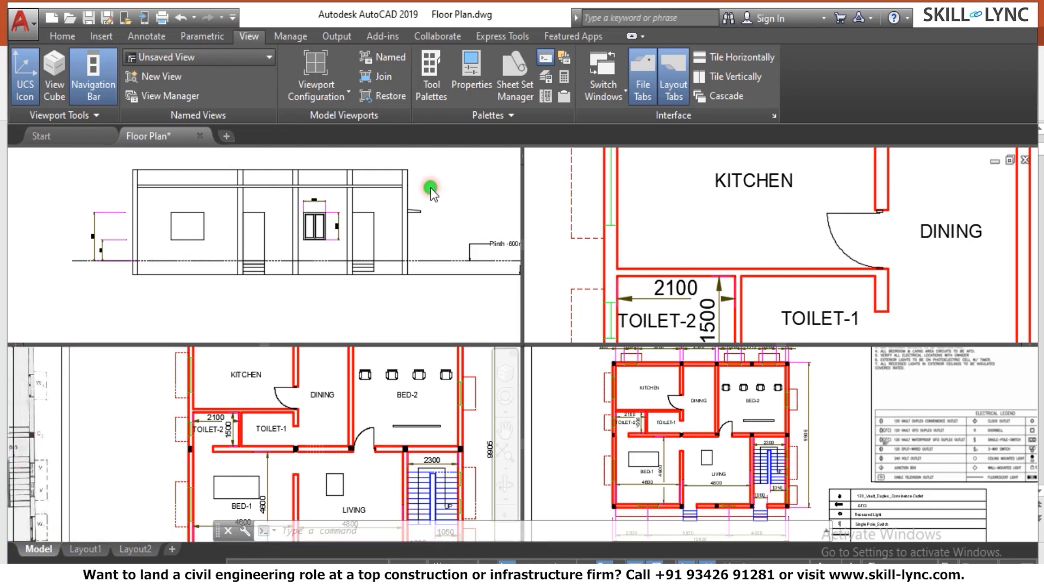
click(172, 57)
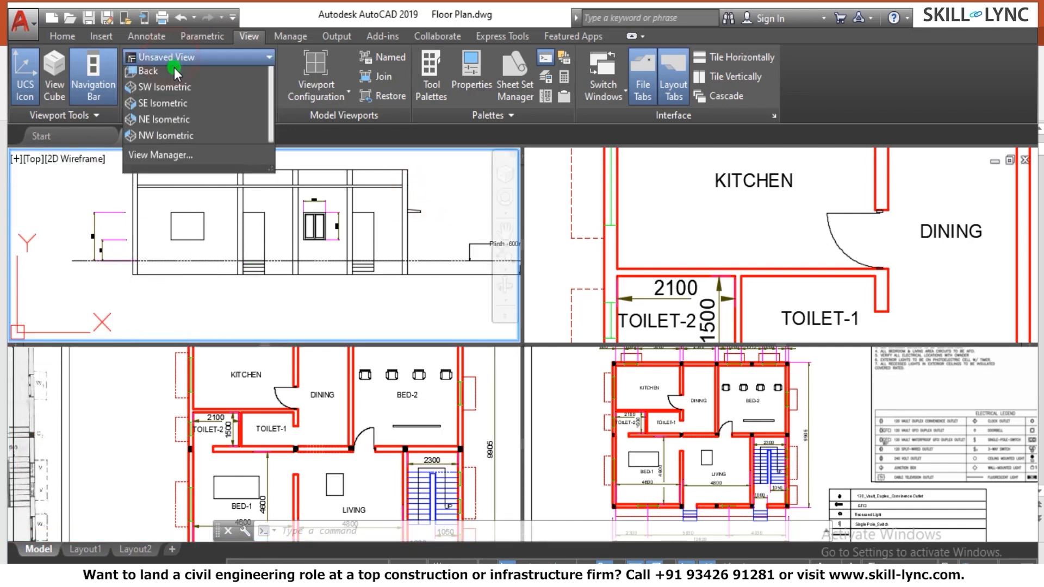
click(170, 122)
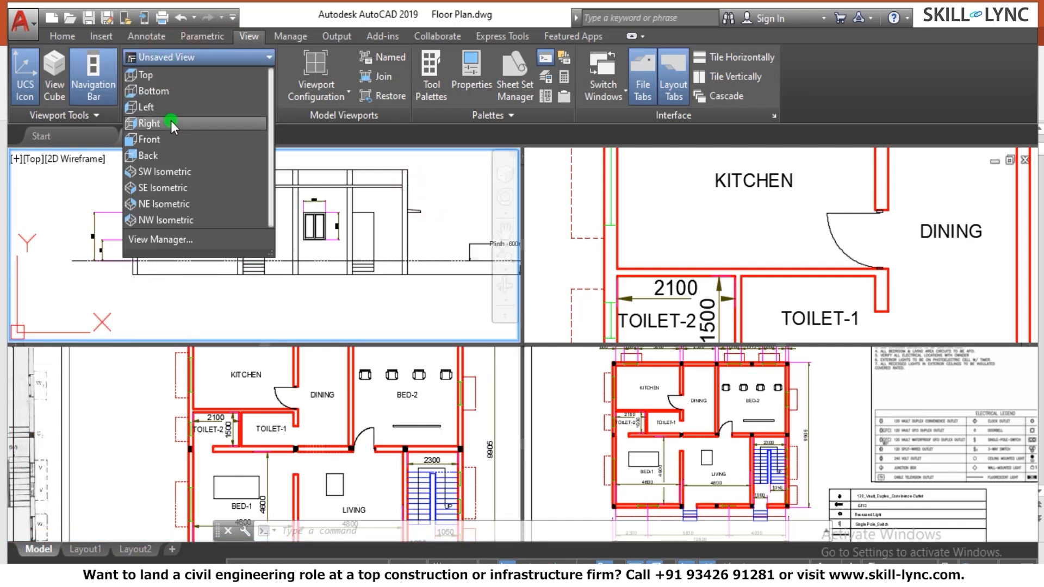
click(166, 82)
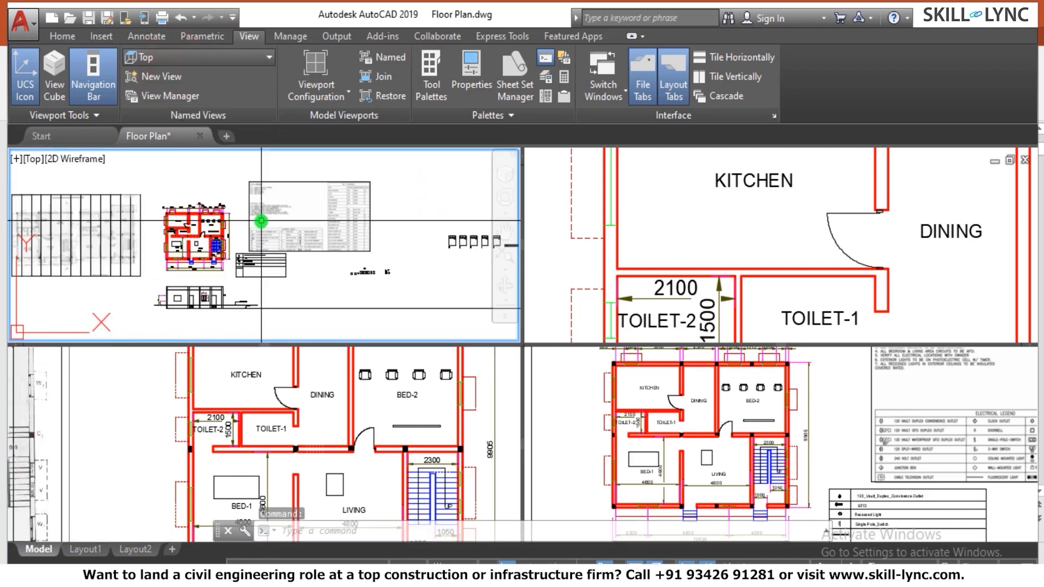
click(176, 59)
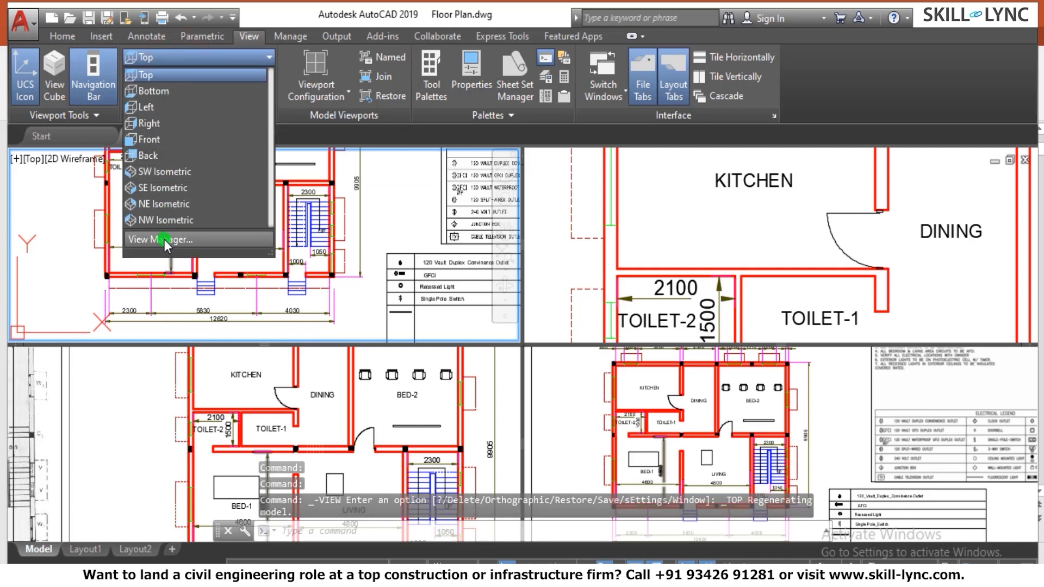
click(375, 149)
Frame the elevation drawing in the upper-left viewport and save its current display as a new named view, Elevation
scroll(299, 281, down, 5)
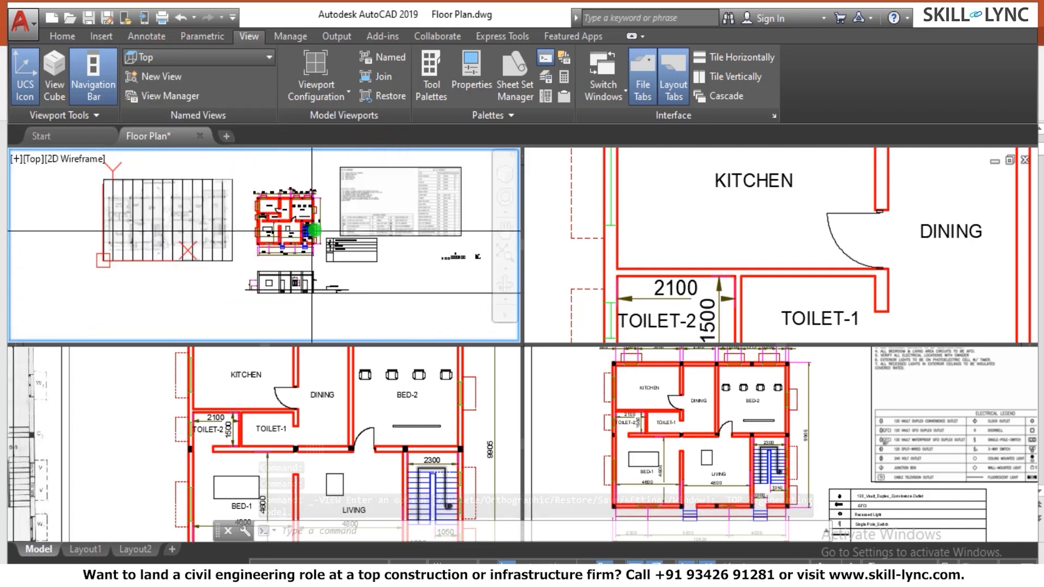
scroll(300, 282, up, 5)
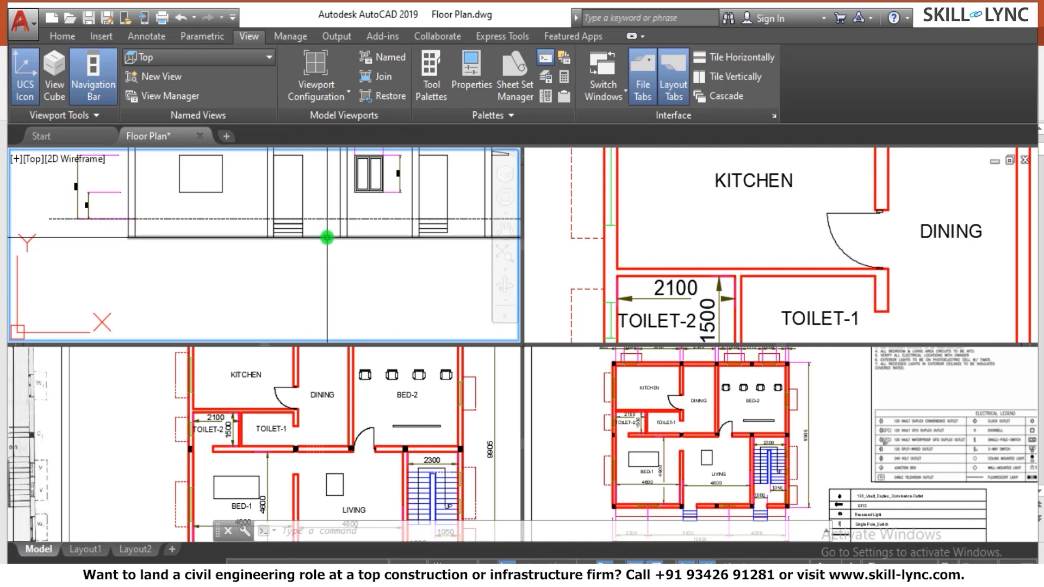
scroll(343, 217, up, 2)
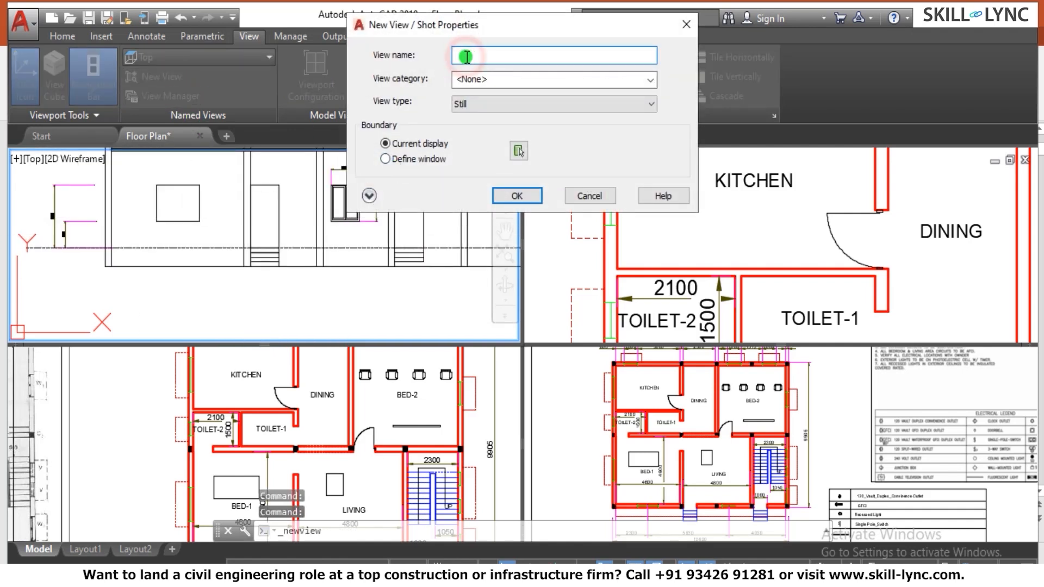
click(468, 63)
text(Elevation)
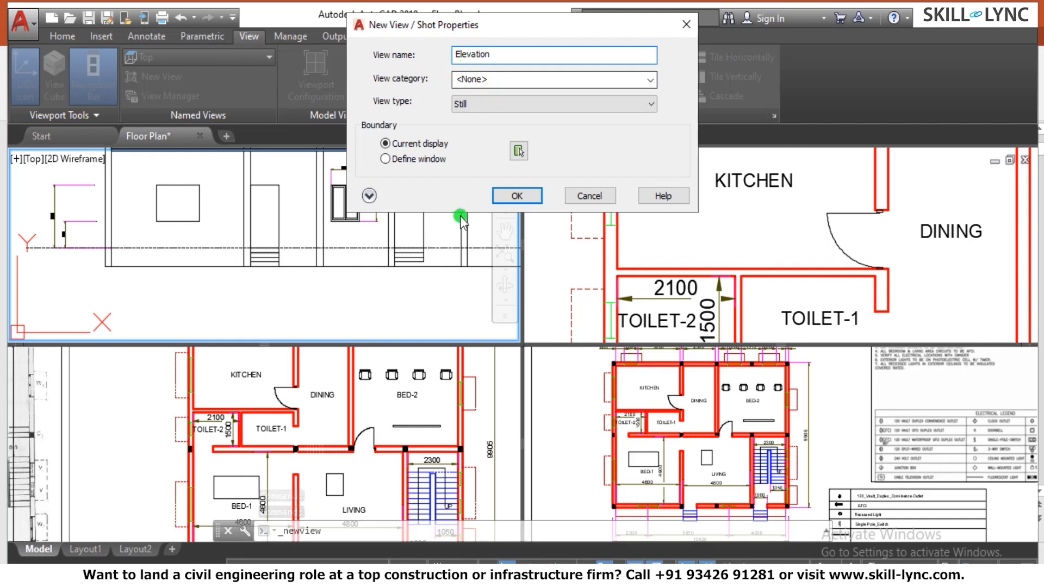
click(505, 189)
scroll(197, 217, down, 5)
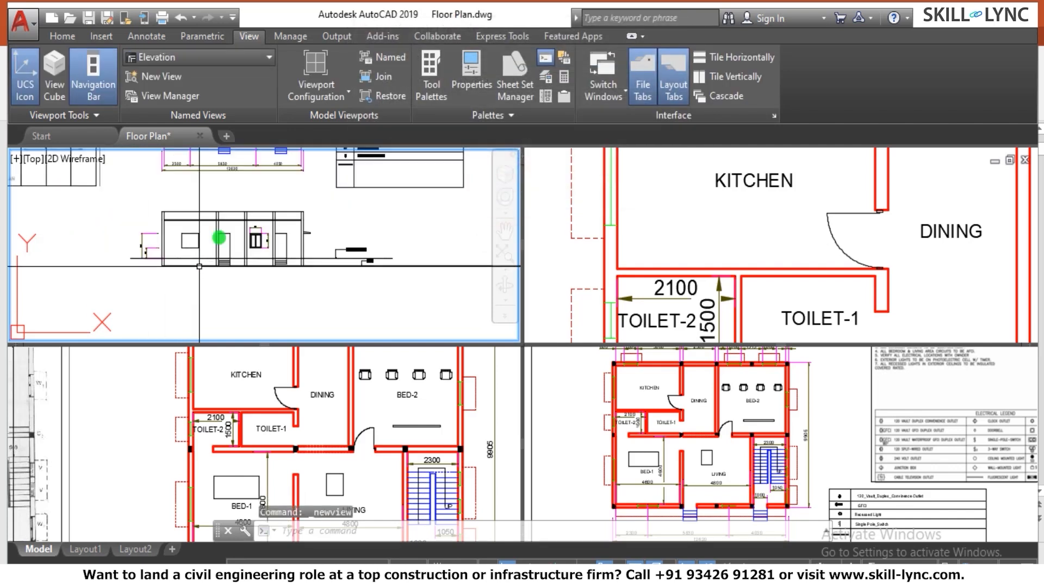
scroll(244, 223, up, 4)
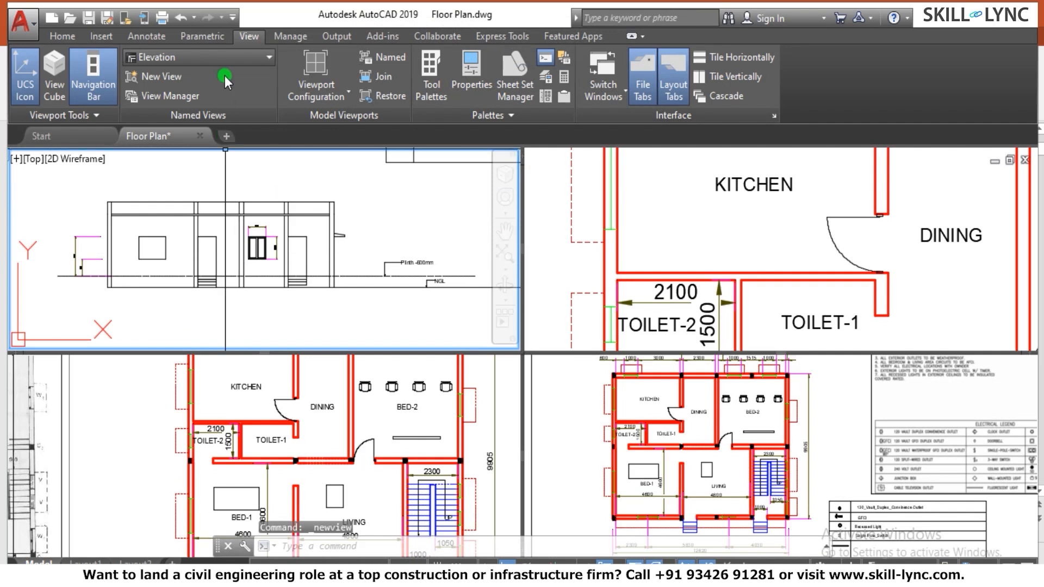
Restore the named view Elevation in the upper-left viewport and frame the symbol legend table in the lower-left viewport
click(221, 58)
click(194, 75)
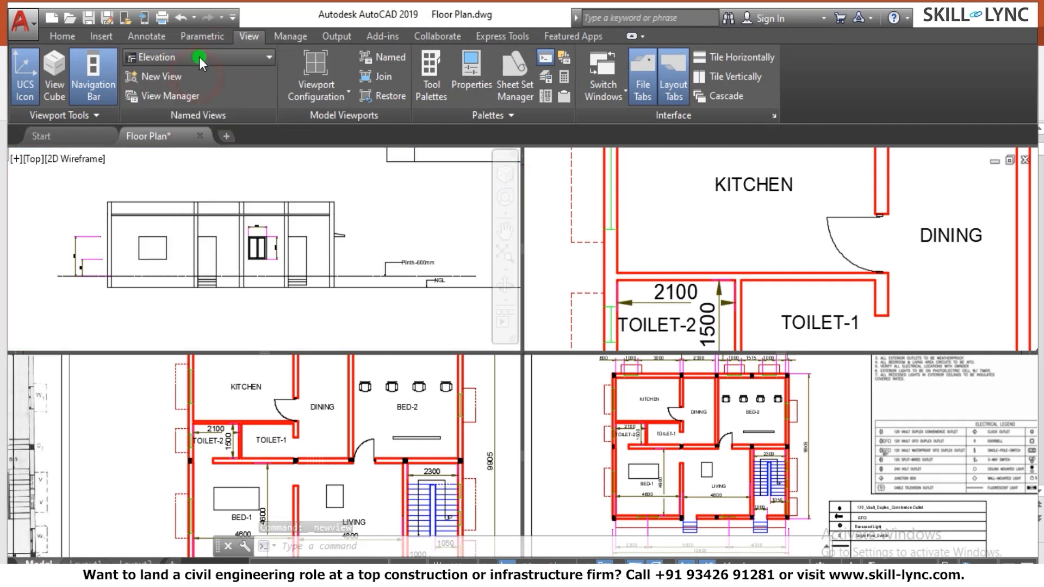
click(145, 432)
scroll(319, 403, down, 7)
scroll(319, 403, up, 8)
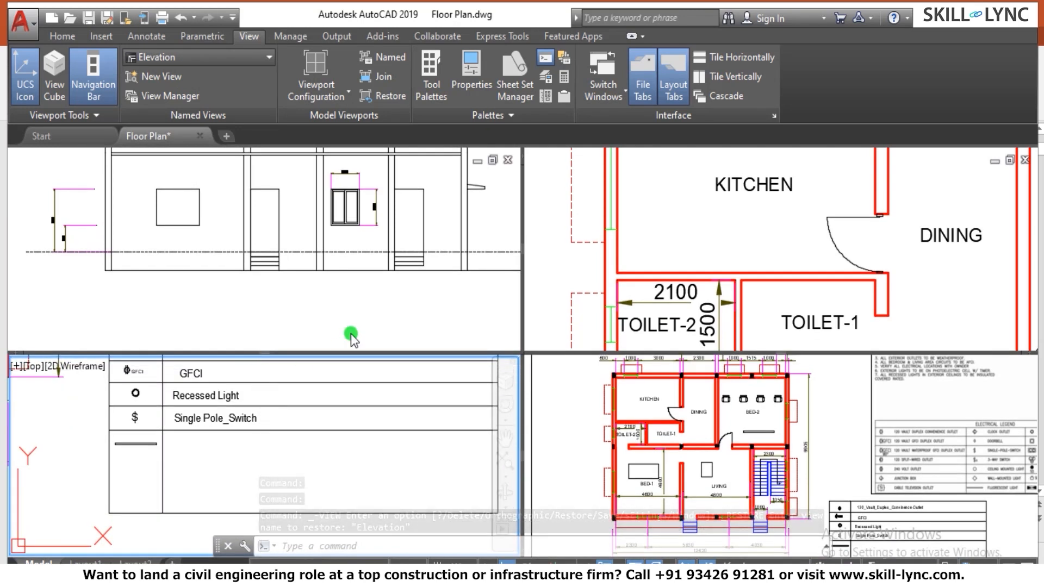
Reactivate the upper-left viewport, change the layout to Two: Vertical, and zoom the drawing in both viewports
click(354, 330)
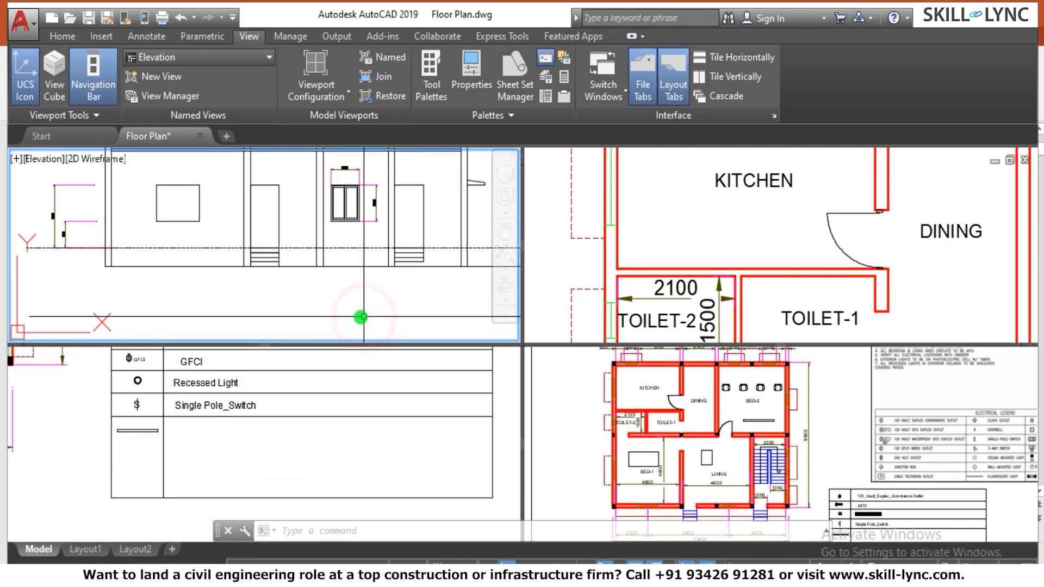
click(318, 97)
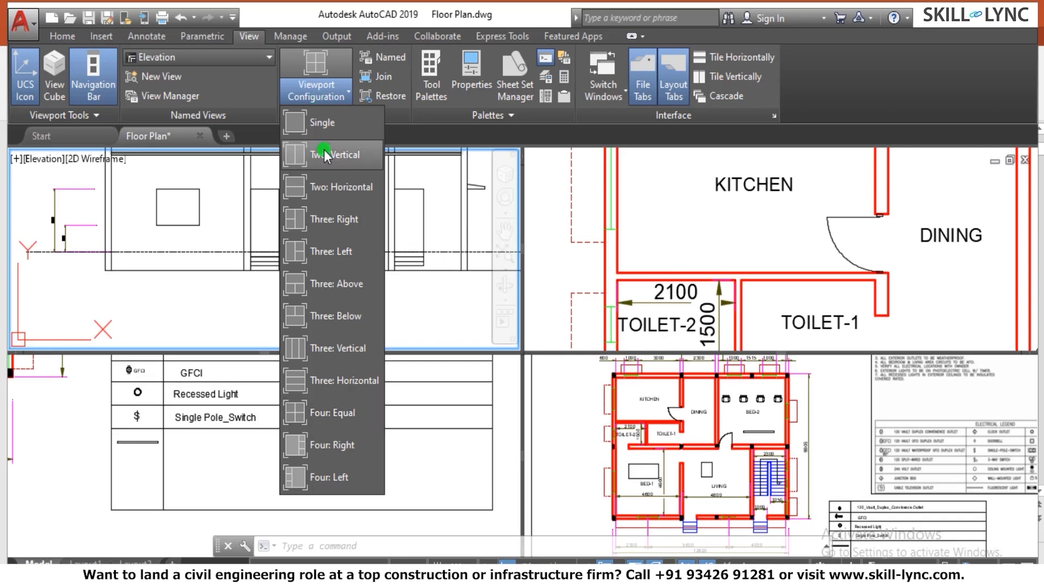
click(324, 149)
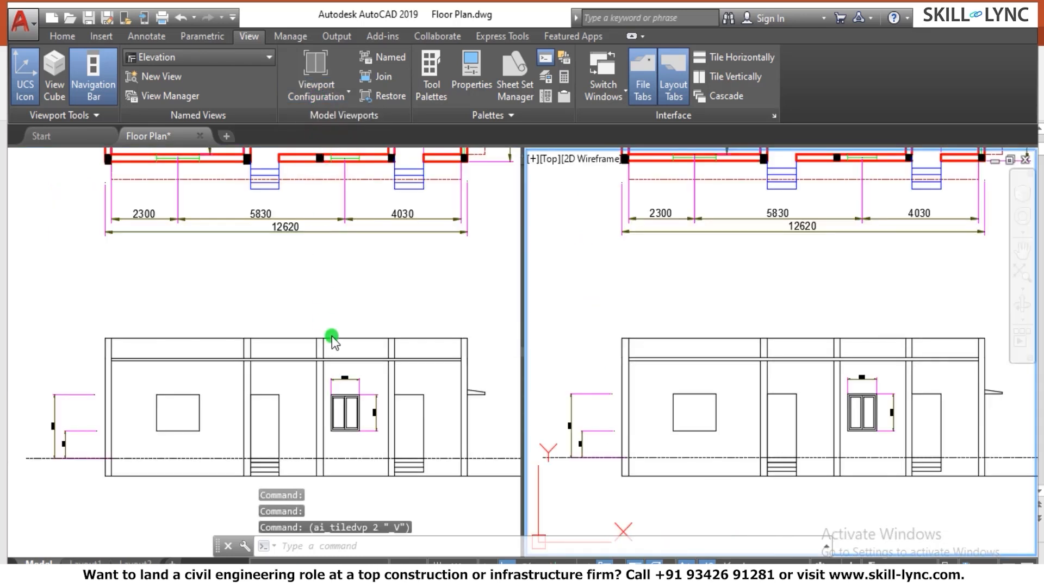
scroll(339, 341, down, 5)
scroll(317, 296, up, 1)
click(291, 280)
scroll(259, 305, down, 5)
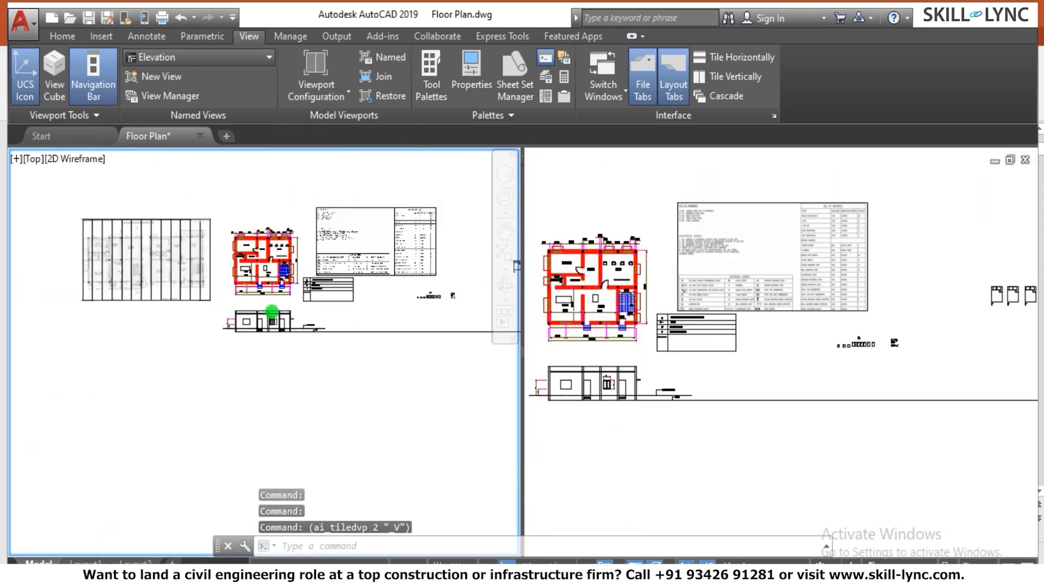
scroll(291, 284, up, 6)
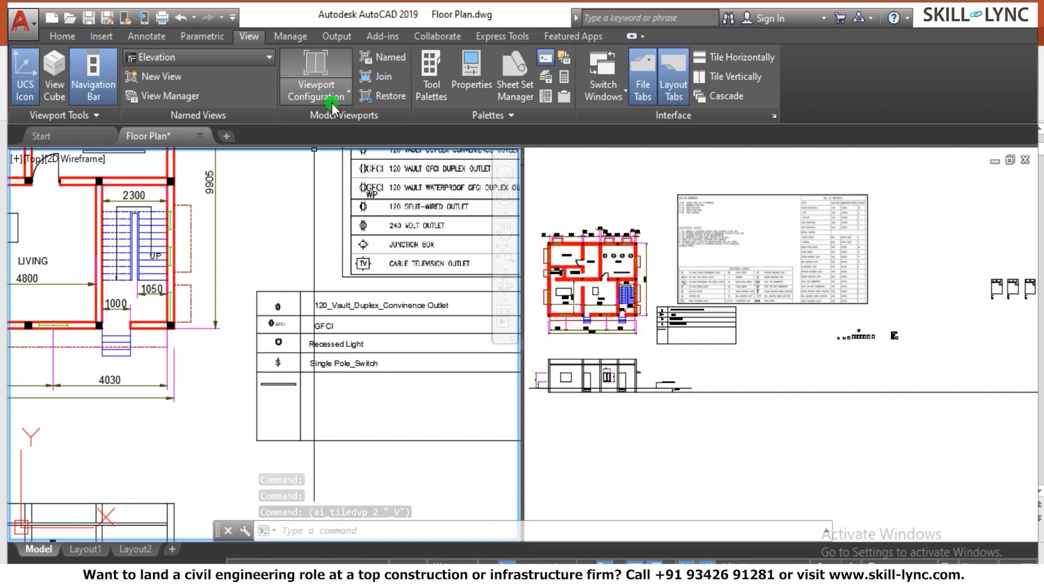
Apply the Three: Left viewport configuration and reframe the floor plan in the lower-right viewport
click(333, 108)
click(319, 268)
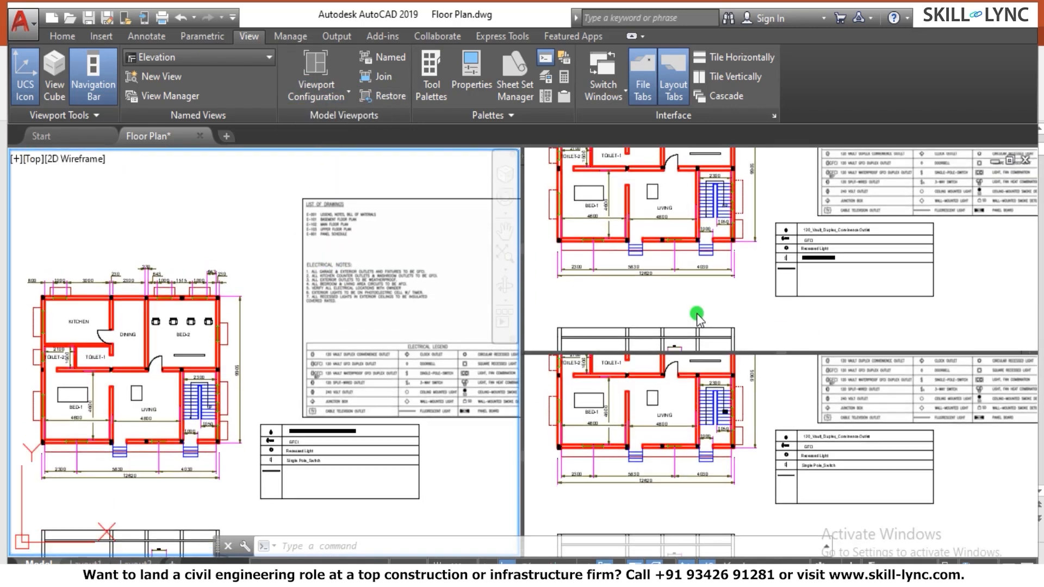
click(613, 315)
click(632, 407)
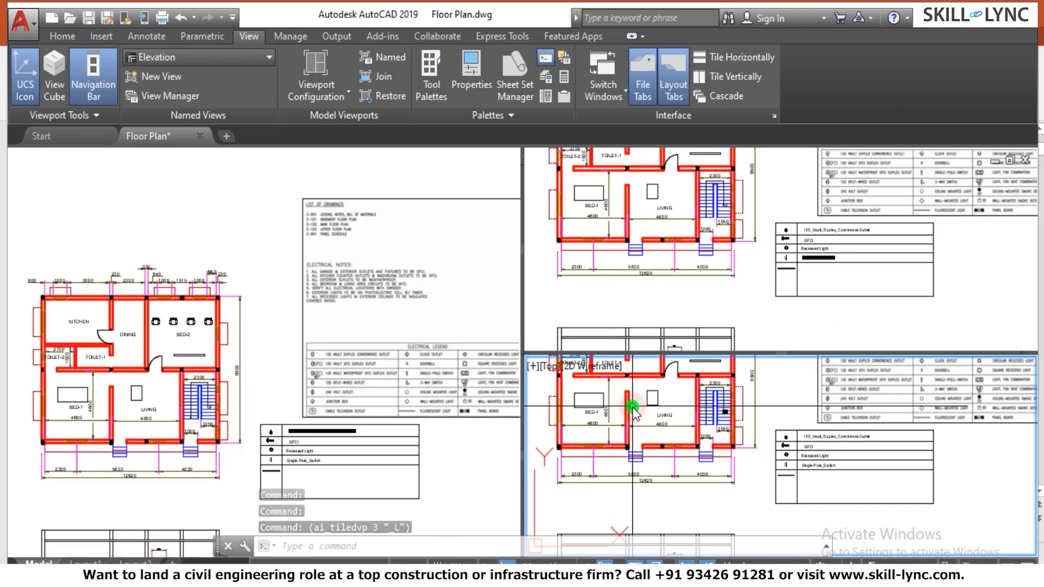
scroll(633, 406, down, 5)
scroll(647, 394, up, 4)
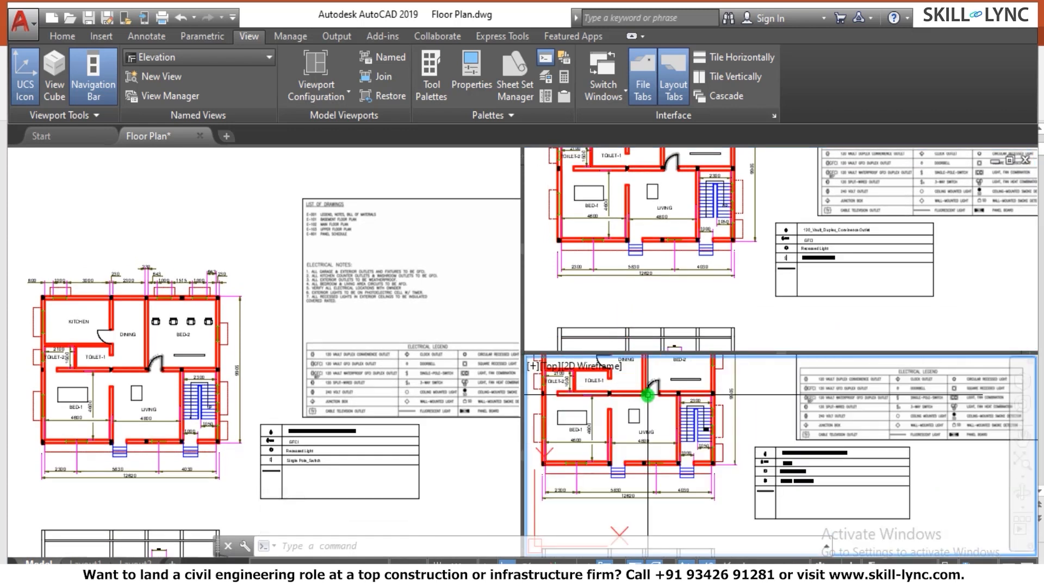
Begin a new named viewport configuration from the active three-viewport layout and name it V1
click(328, 96)
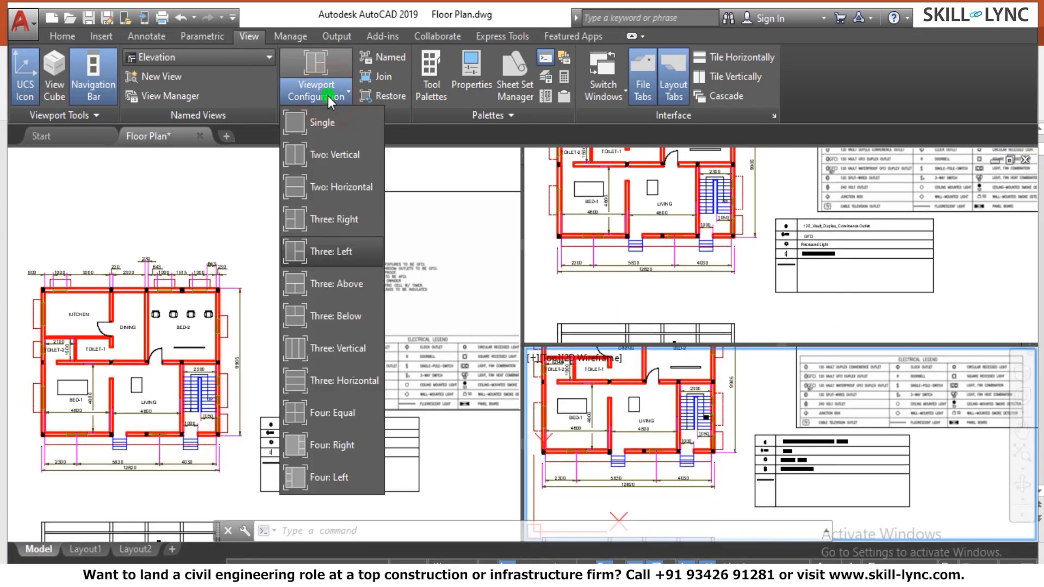
click(387, 58)
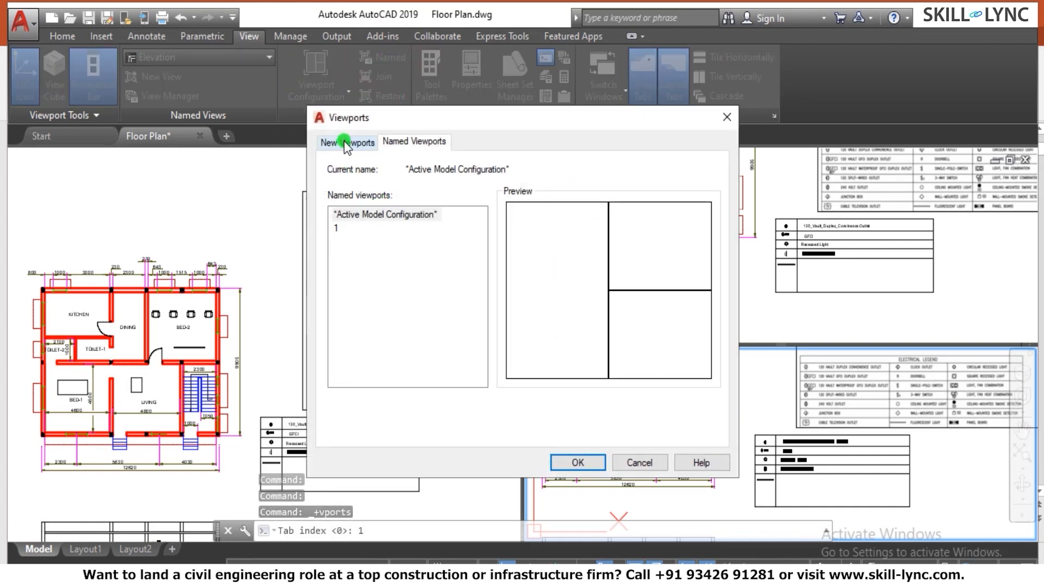
click(346, 144)
click(463, 173)
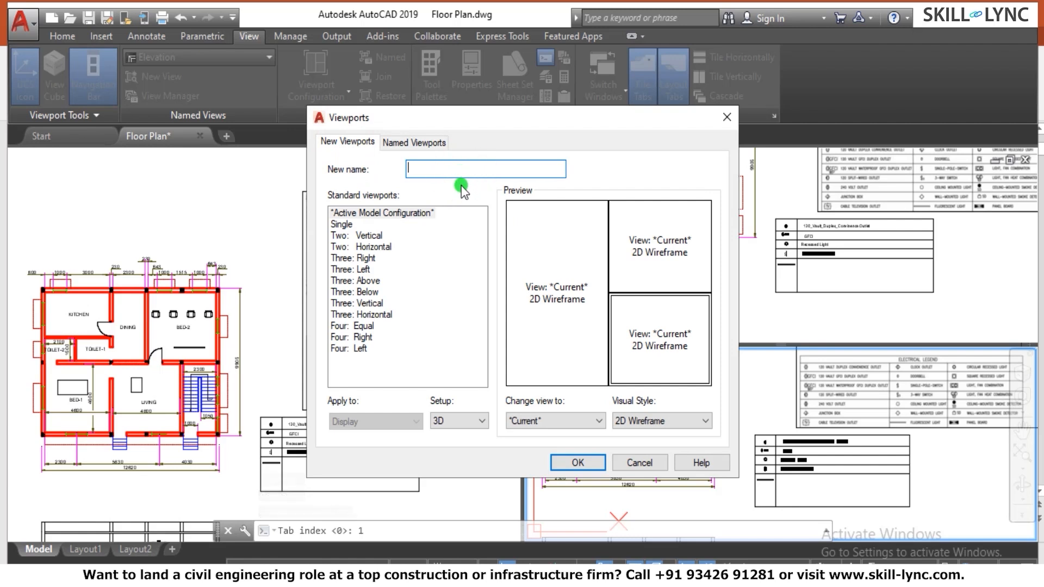
text(V1)
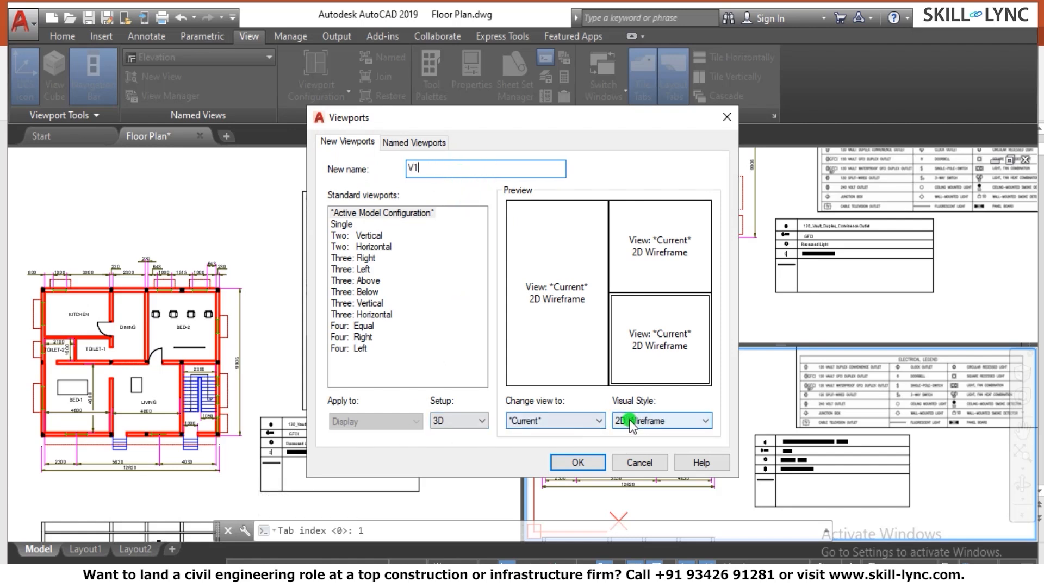
Use the 2D setup, assign the Elevation view to the lower-right viewport, and save the V1 configuration
click(478, 420)
click(458, 434)
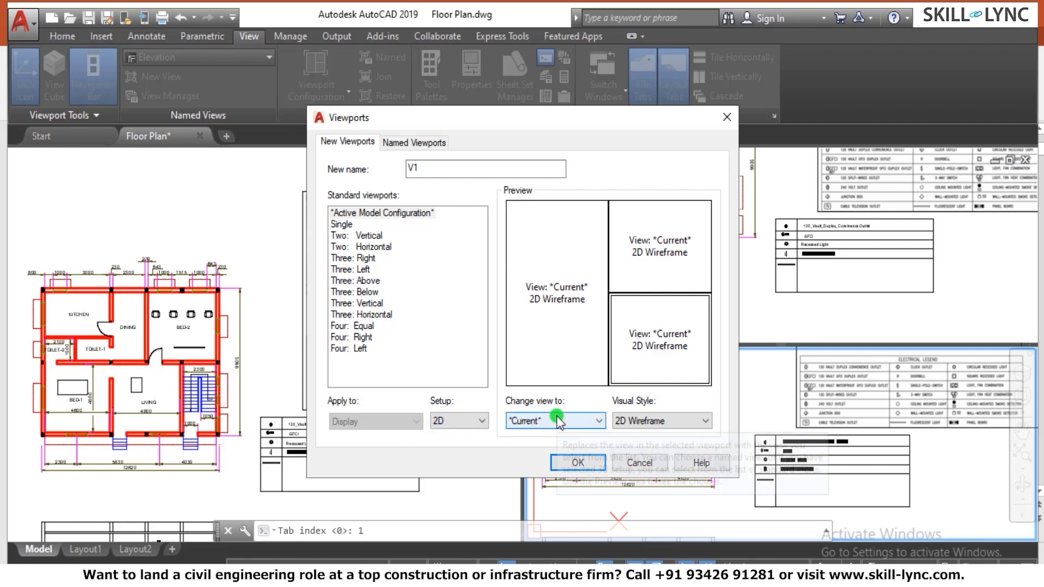
click(572, 421)
click(540, 445)
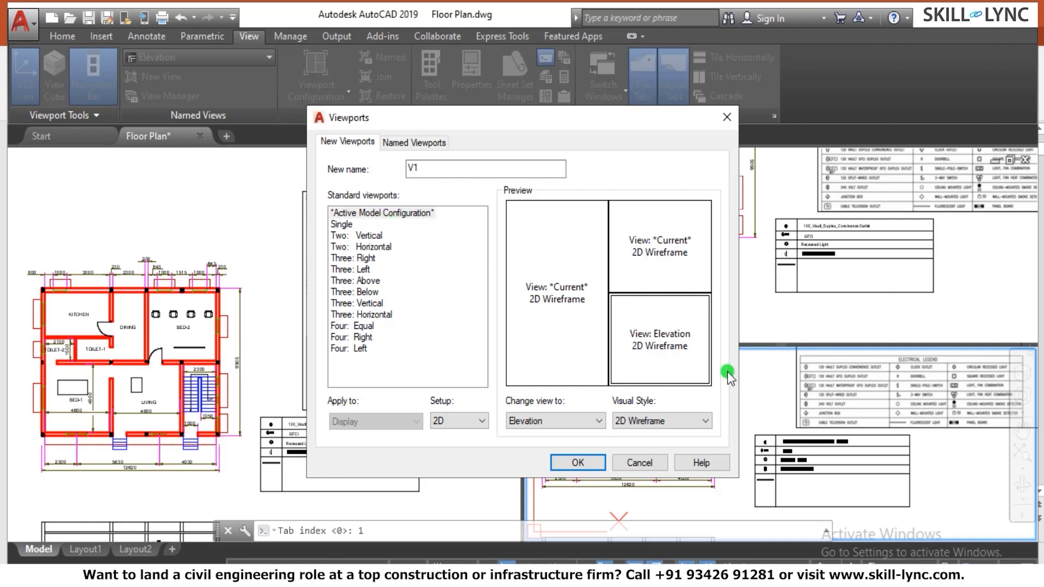
click(584, 465)
Frame the elevation and the floor plan above it in the lower-right viewport and switch the layout to Single
scroll(706, 394, down, 5)
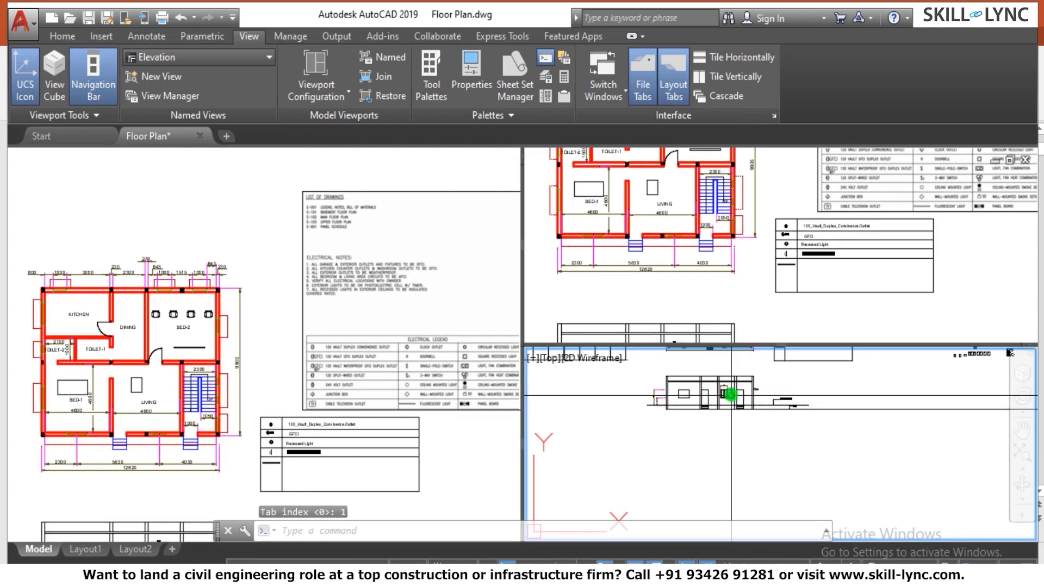
scroll(730, 385, up, 5)
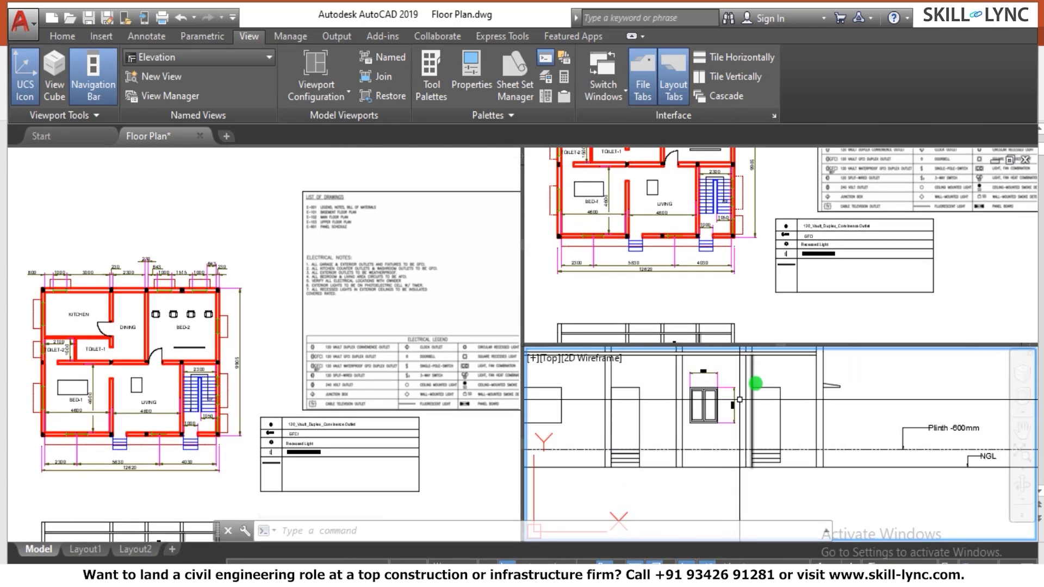
scroll(758, 466, down, 3)
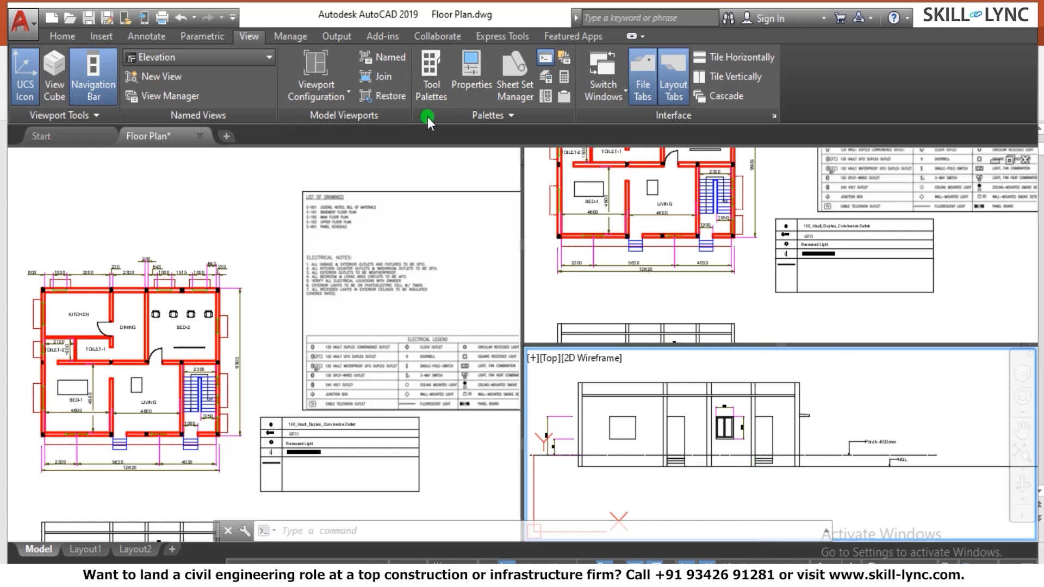
scroll(702, 484, down, 4)
scroll(662, 438, up, 2)
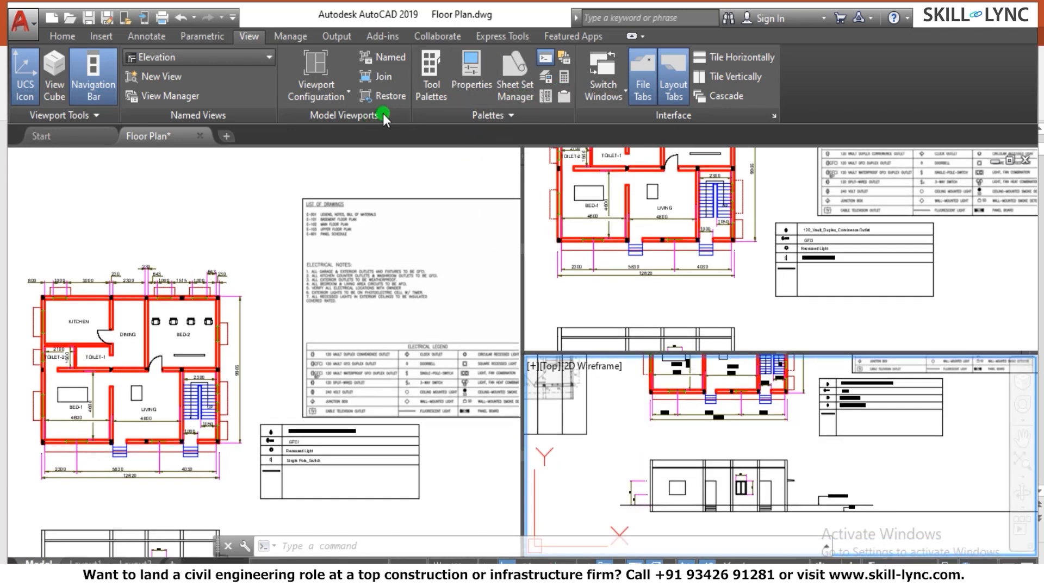
click(319, 92)
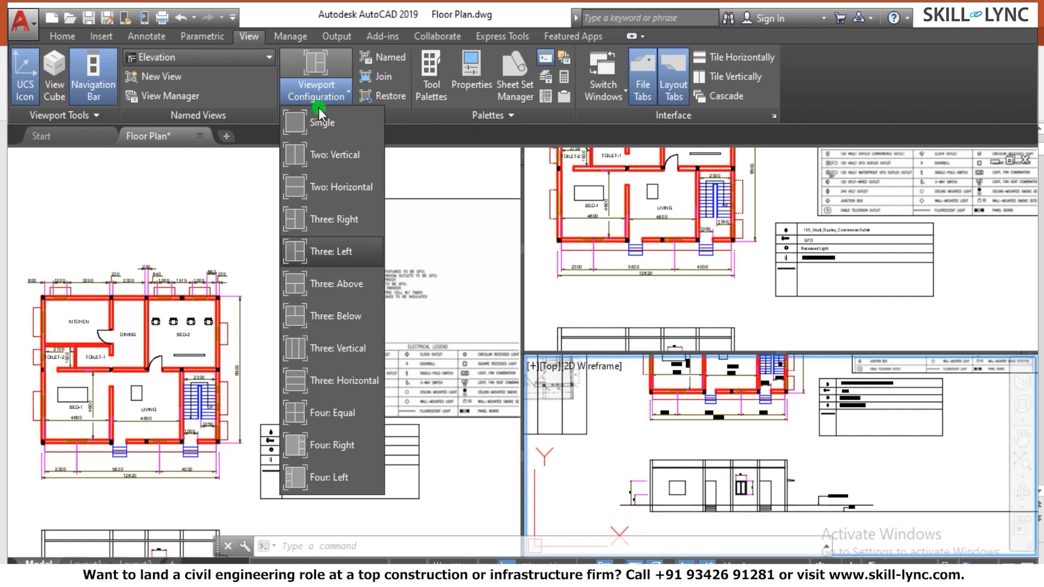
click(317, 125)
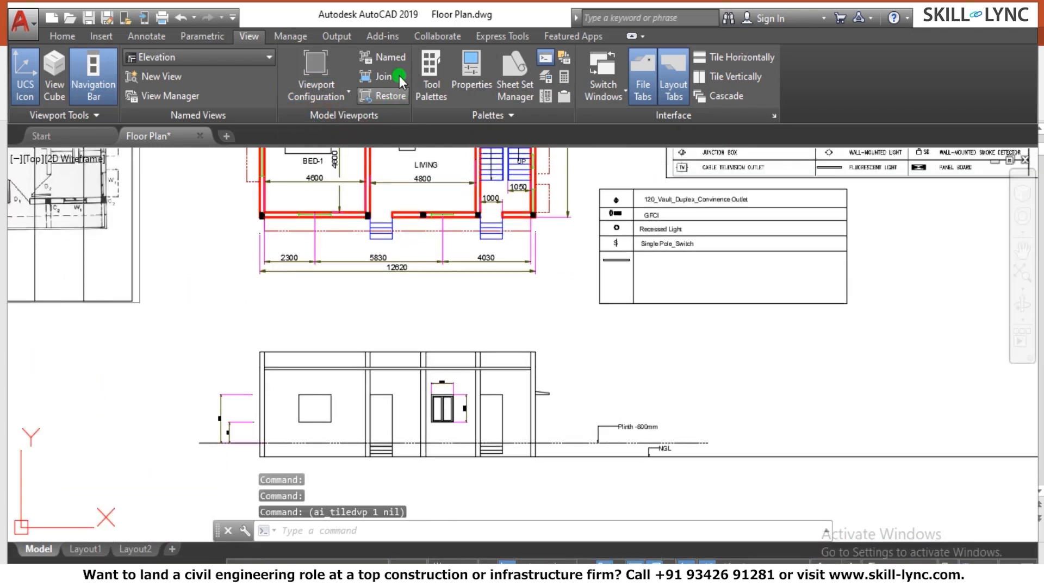
Restore the saved viewport configuration V1 from the named viewports
click(385, 58)
click(334, 244)
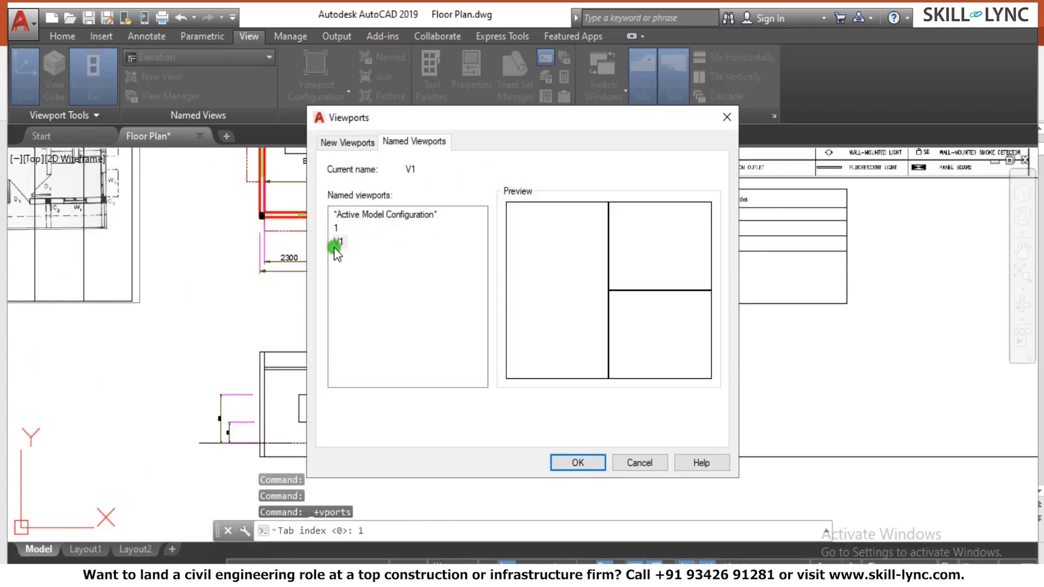
click(589, 463)
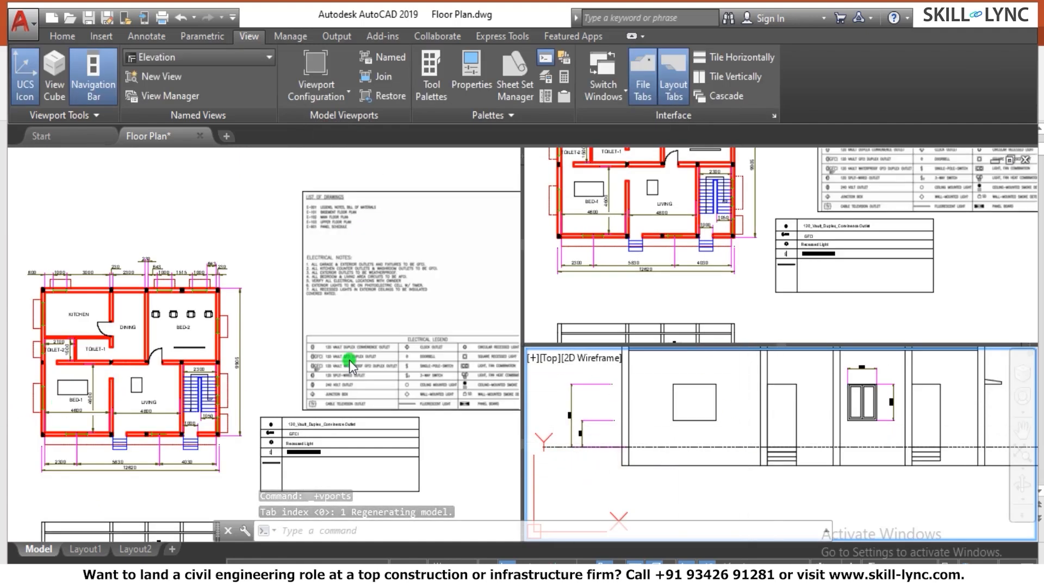
Frame the whole floor plan in the left viewport and save its current display as a new named view, Plan
click(266, 254)
scroll(92, 391, up, 4)
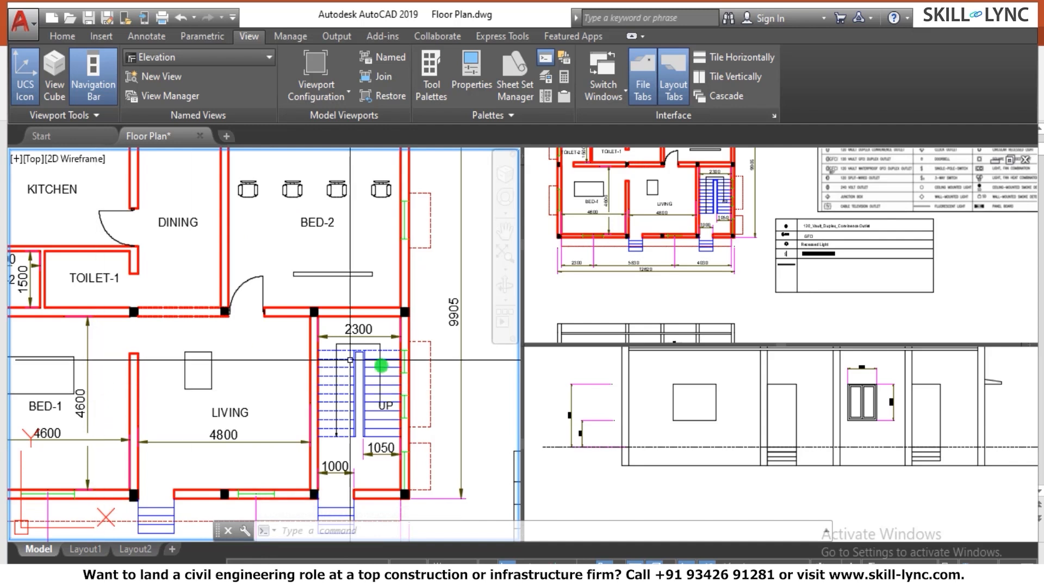
scroll(378, 298, down, 2)
scroll(288, 358, up, 2)
scroll(267, 349, down, 2)
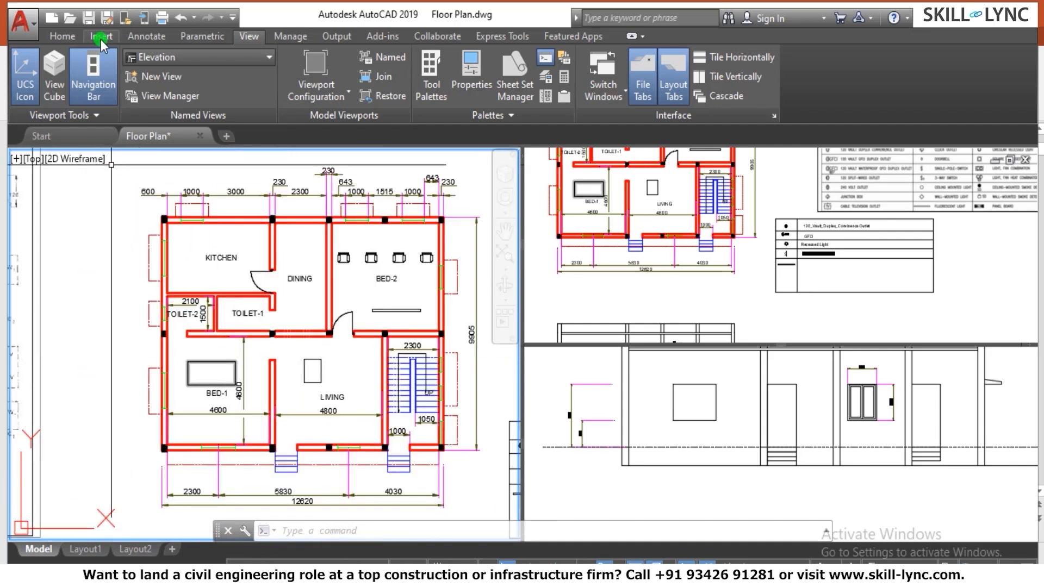
click(153, 94)
text(Plan)
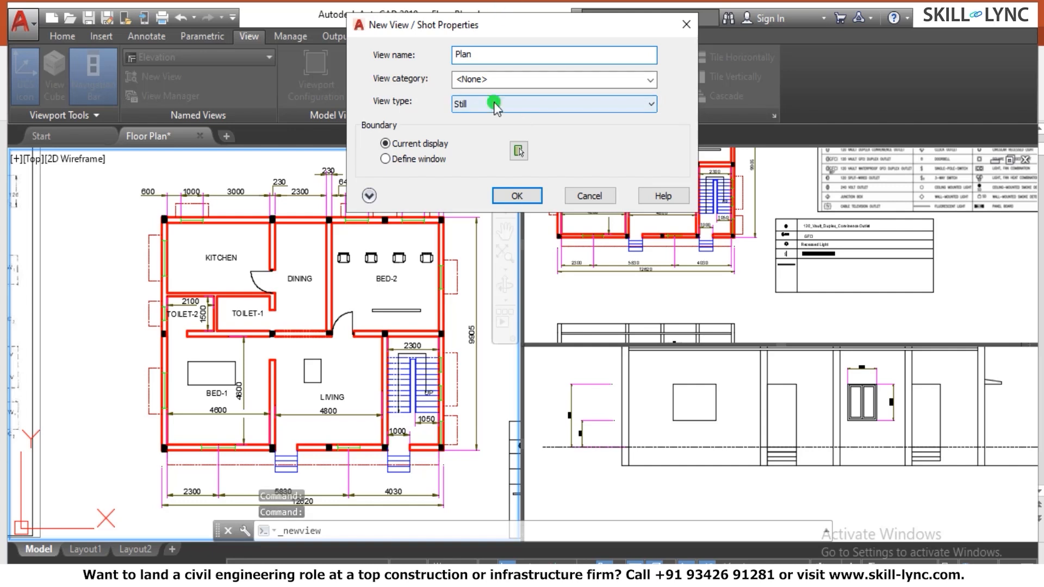
click(516, 197)
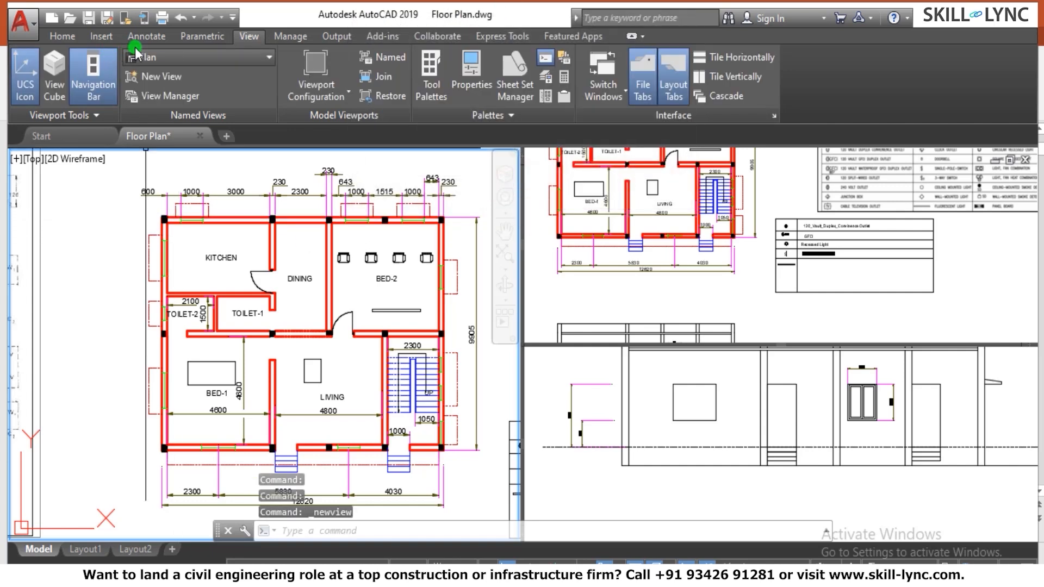
Restore the named view Elevation in the left viewport and switch it back to the named view Plan
click(181, 61)
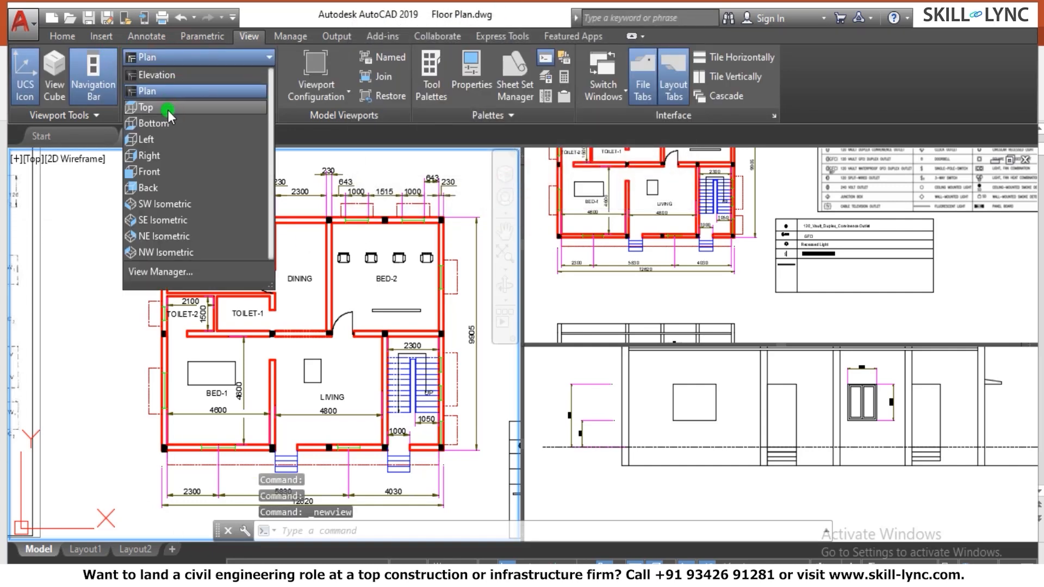
click(174, 77)
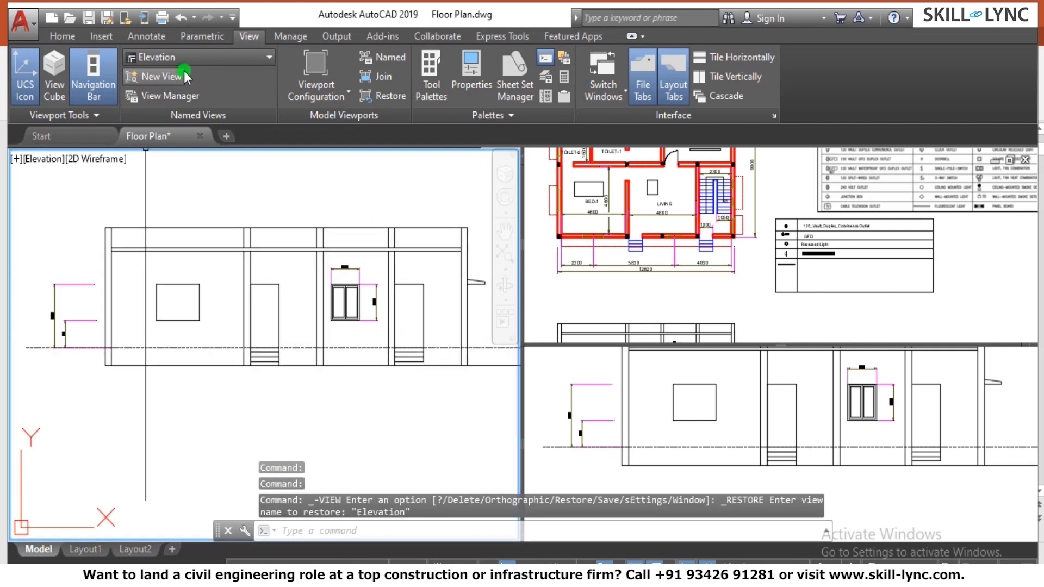
click(187, 57)
click(181, 94)
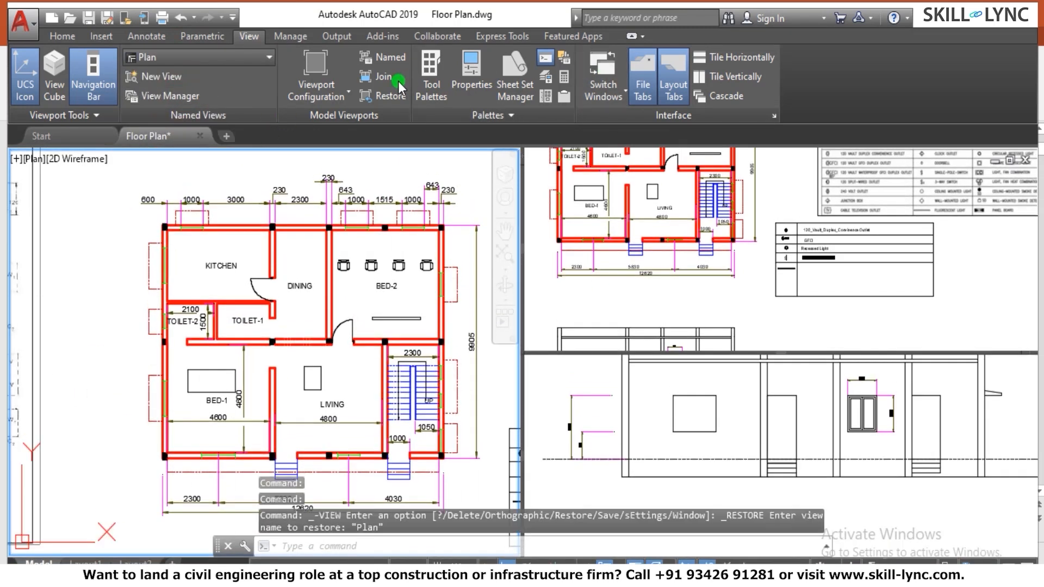
Save the active layout as a new viewport configuration named 2, with the left viewport's view set to Plan
click(387, 54)
click(336, 214)
click(350, 143)
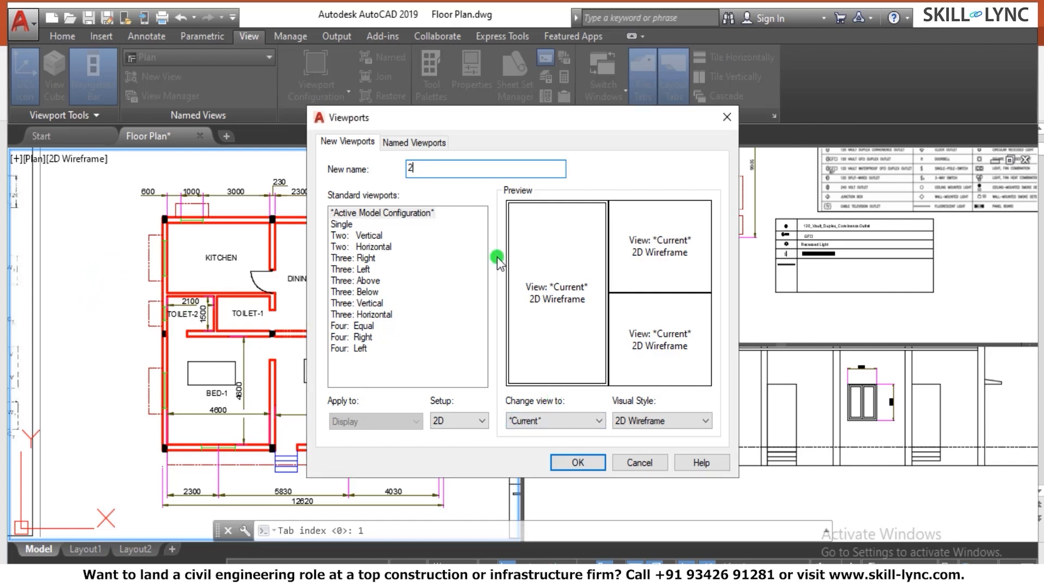
click(552, 420)
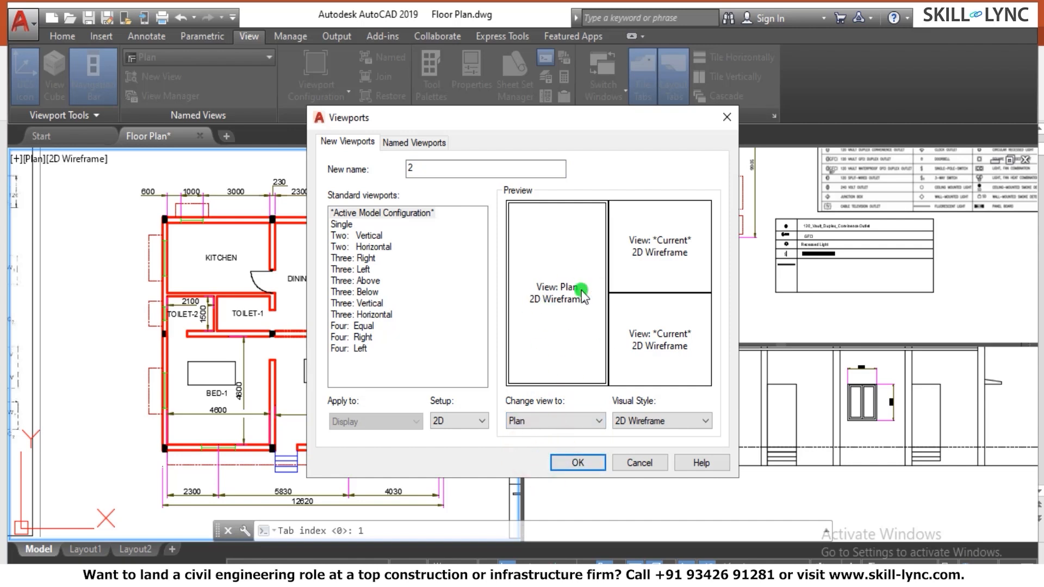
click(580, 462)
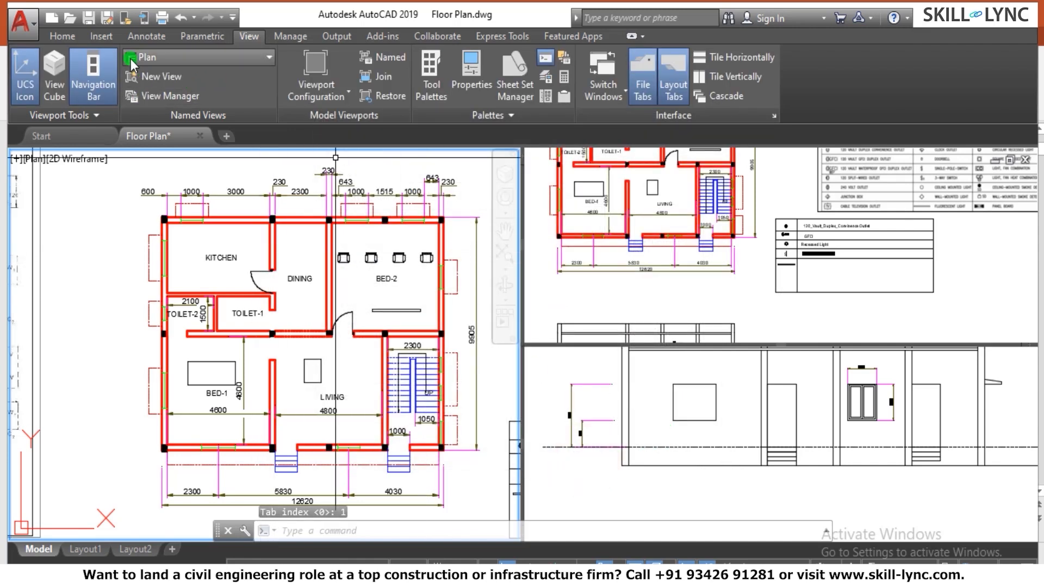
Try to apply the named view Elevation to the lower-right viewport from the View Manager
click(632, 388)
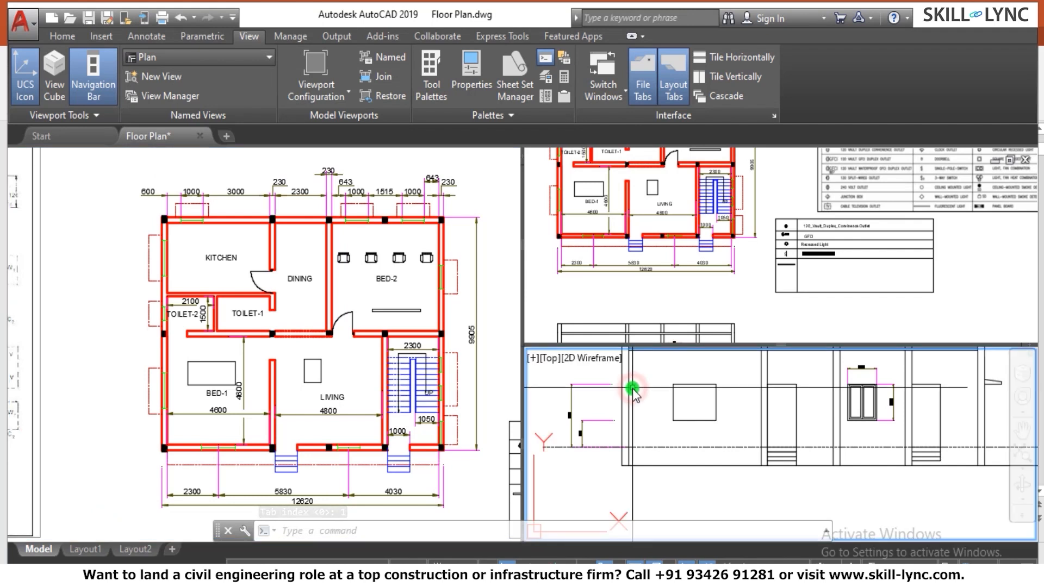
click(547, 357)
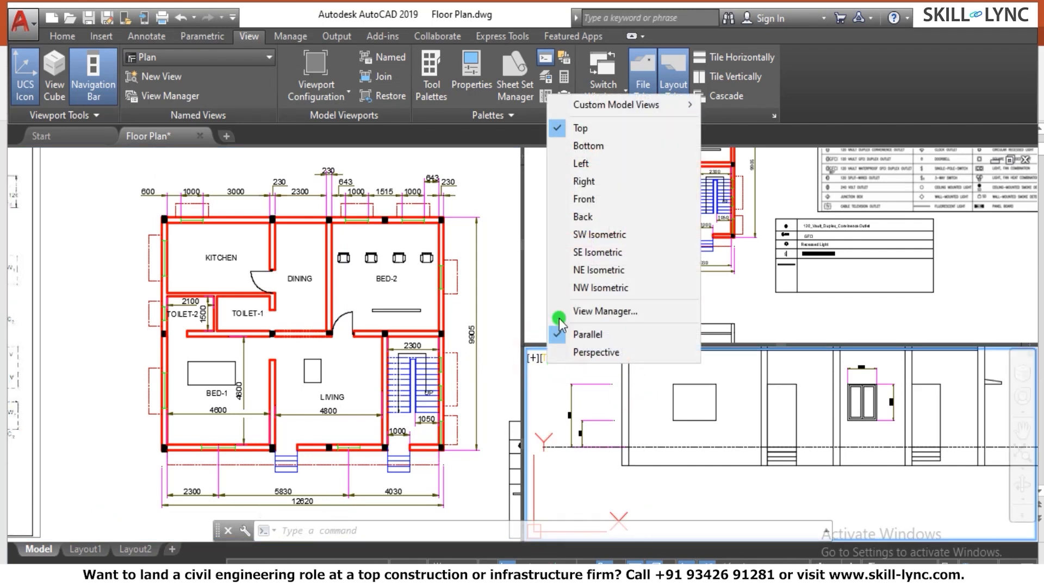
click(606, 311)
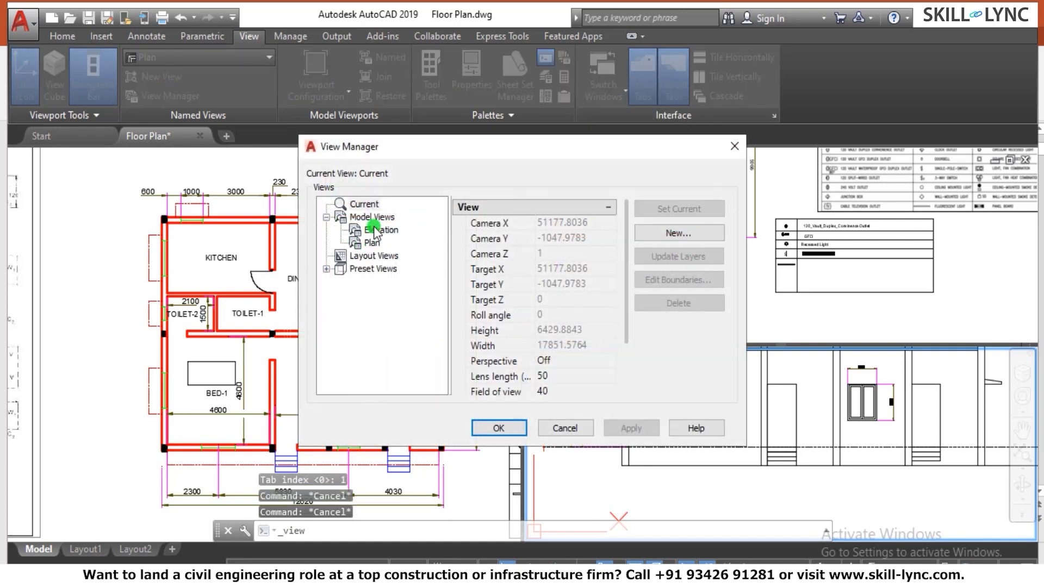
click(376, 230)
click(499, 428)
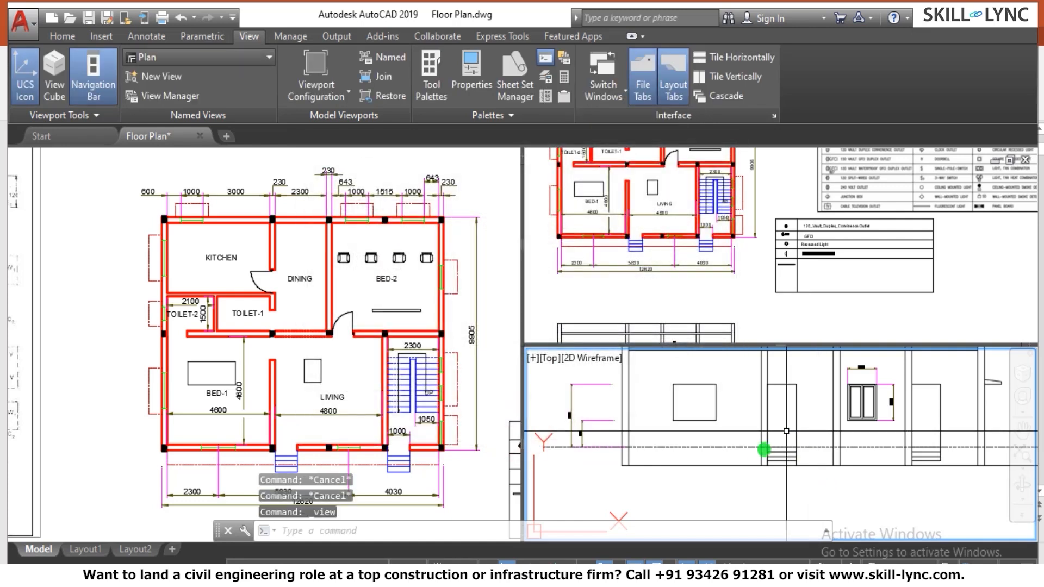
Activate the upper-right viewport and restore the named viewport configuration 2
click(643, 201)
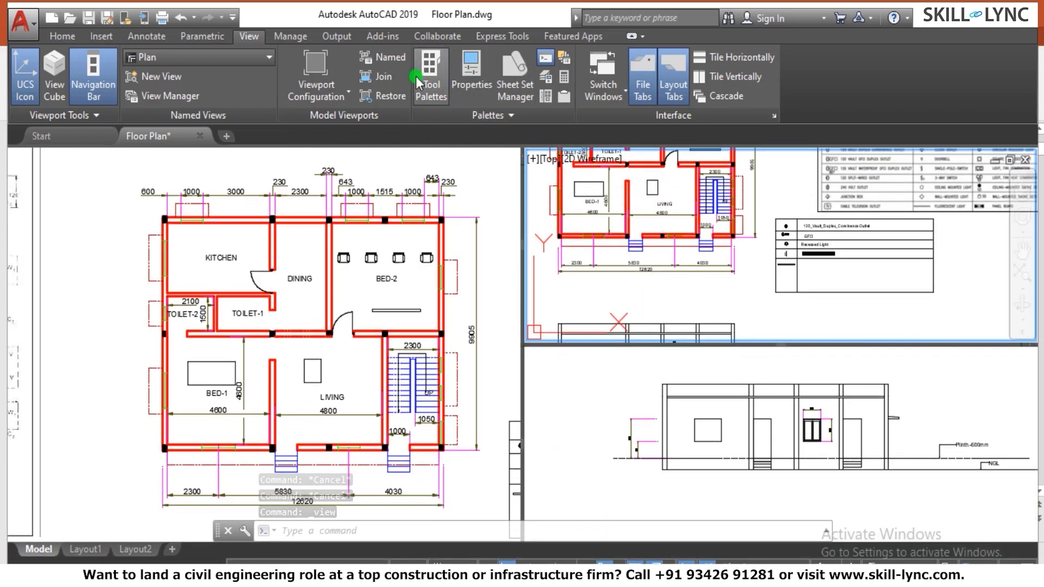
click(396, 60)
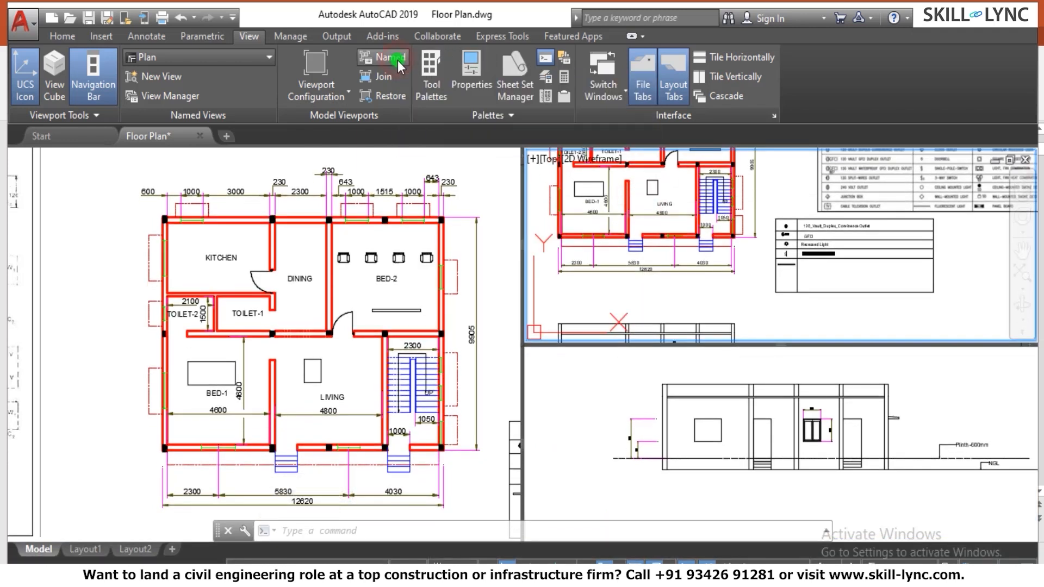
click(336, 241)
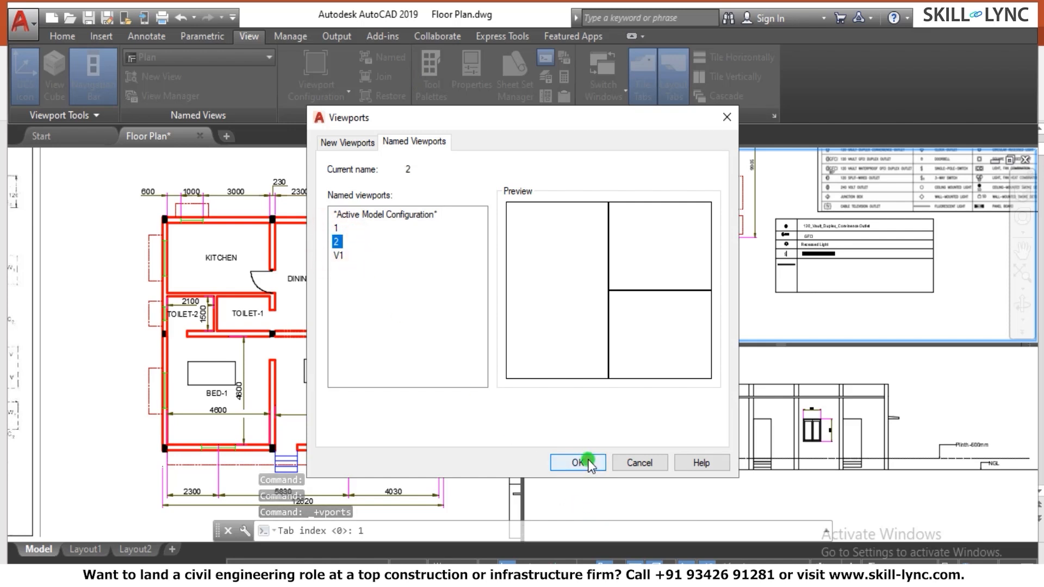
click(590, 462)
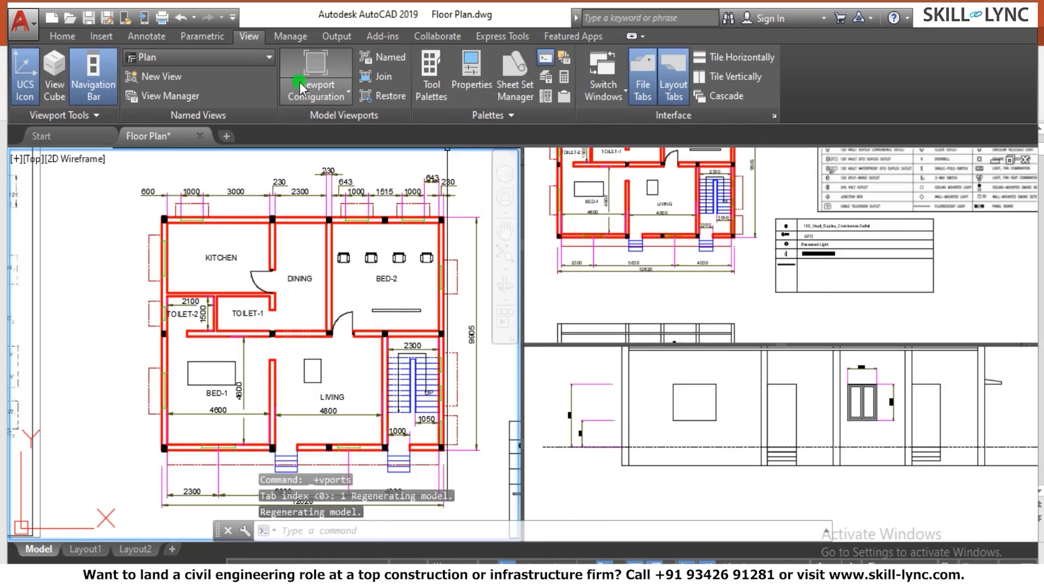
Restore the named viewport configuration V1 and close the viewport settings without further changes
click(374, 58)
click(339, 255)
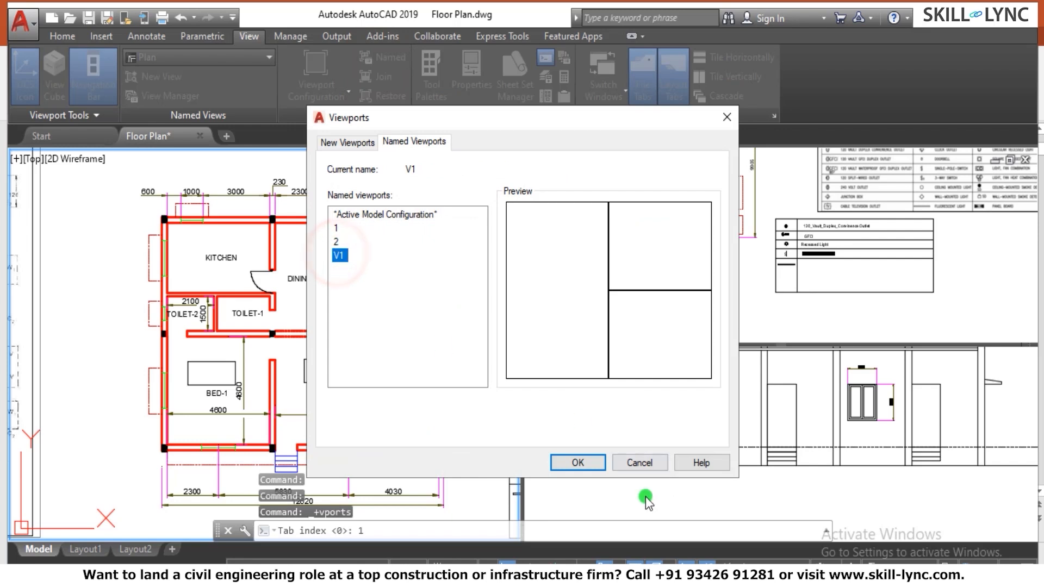
click(578, 463)
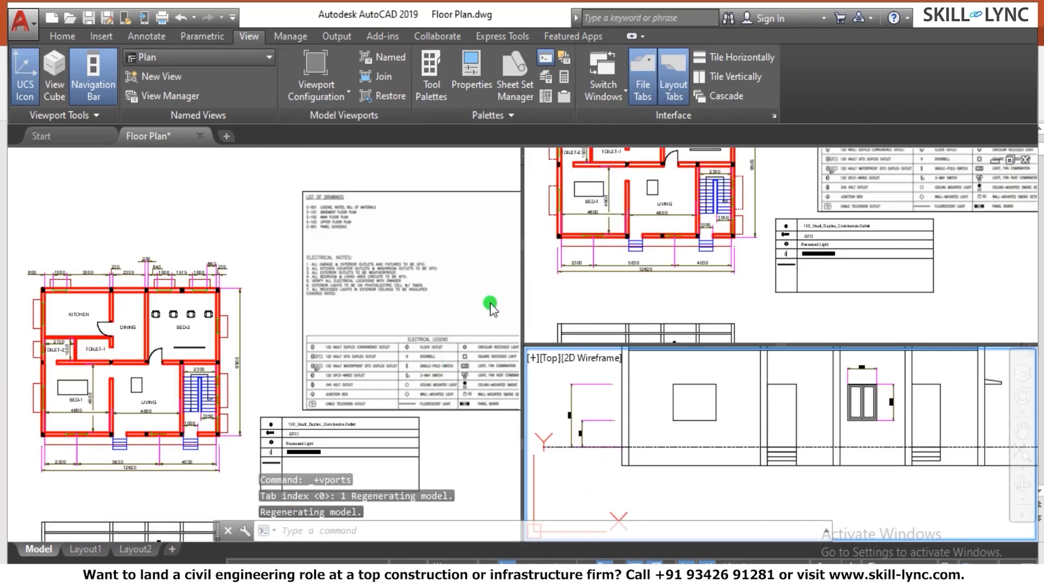
click(386, 61)
click(725, 118)
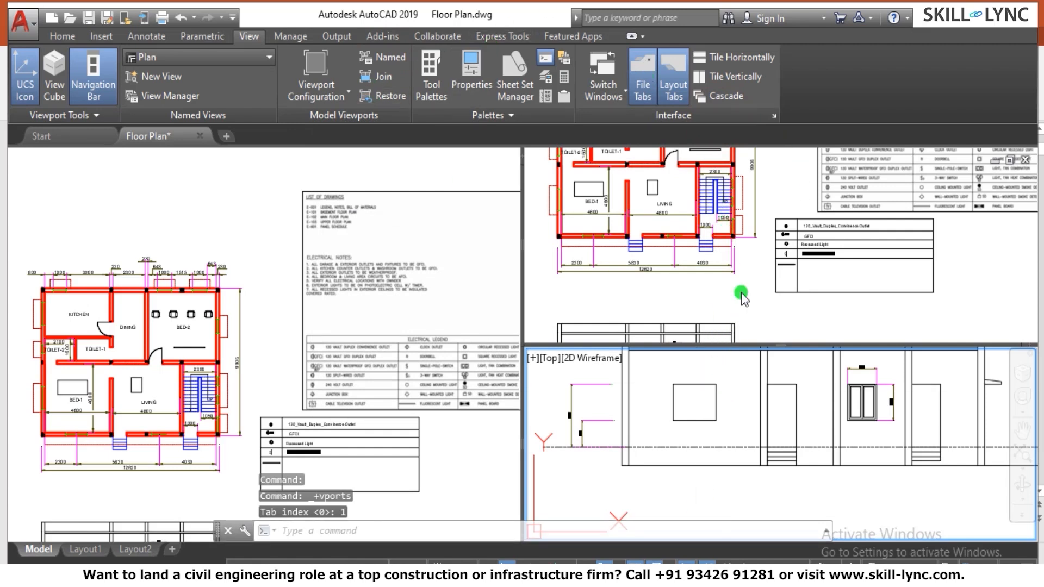
Join the lower-right viewport to the upper-right one, using the upper-right viewport as the dominant viewport
click(367, 86)
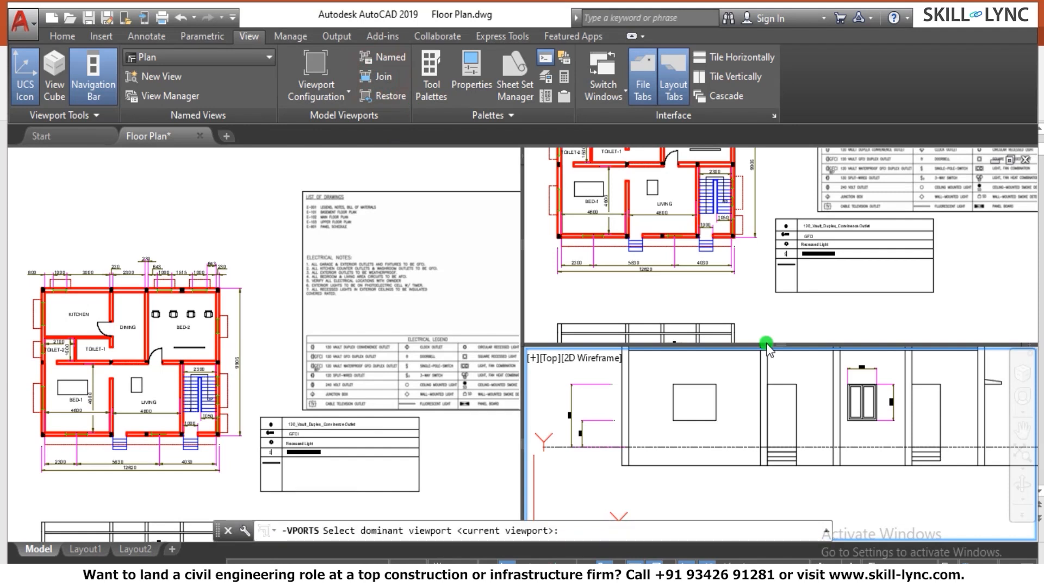
click(772, 302)
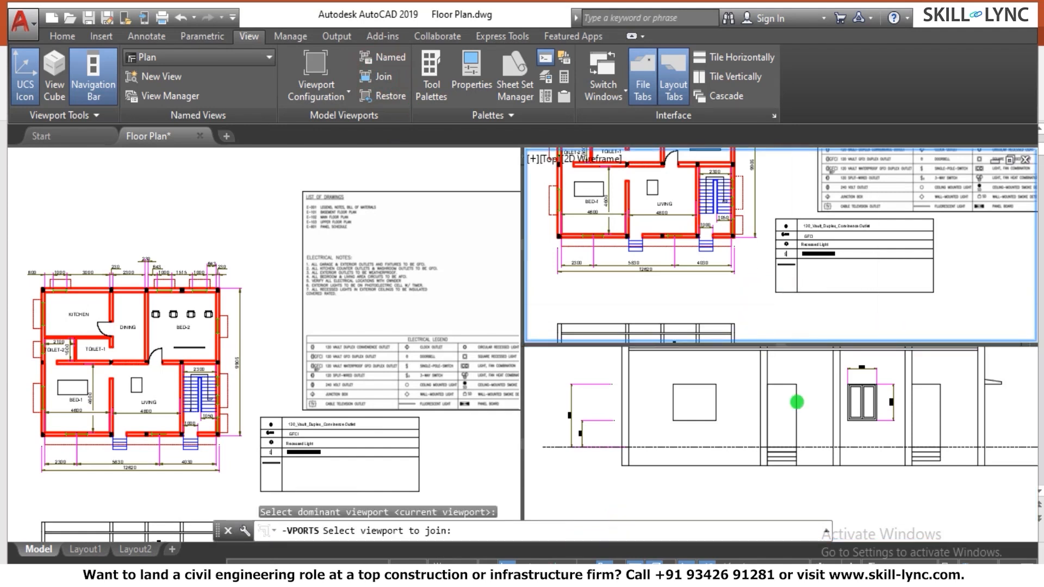
click(603, 460)
Examine the floor plan and elevation in the joined right viewport and the floor plan in the left viewport
scroll(671, 368, down, 3)
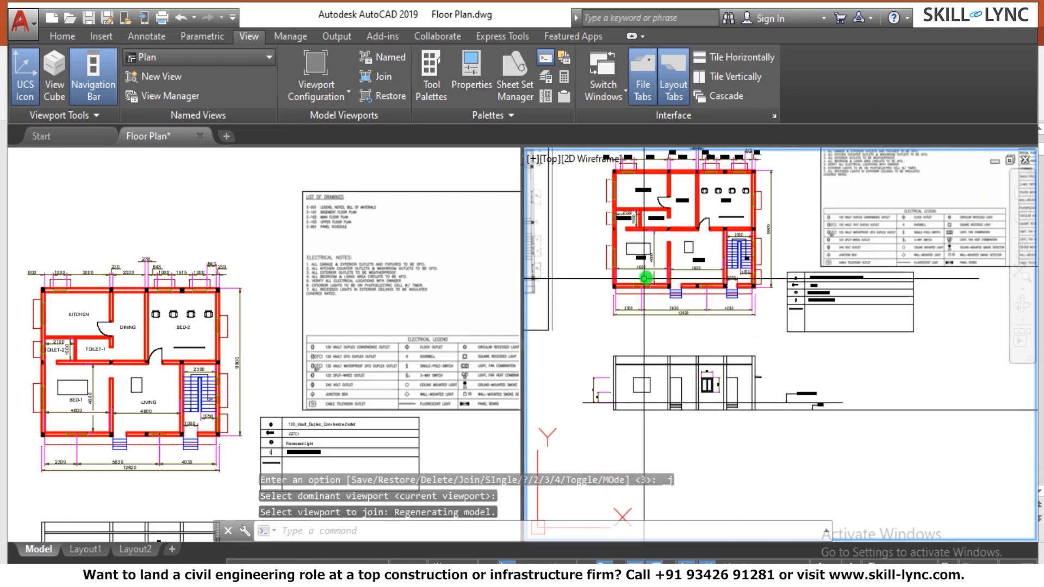
scroll(646, 280, down, 2)
scroll(740, 271, up, 2)
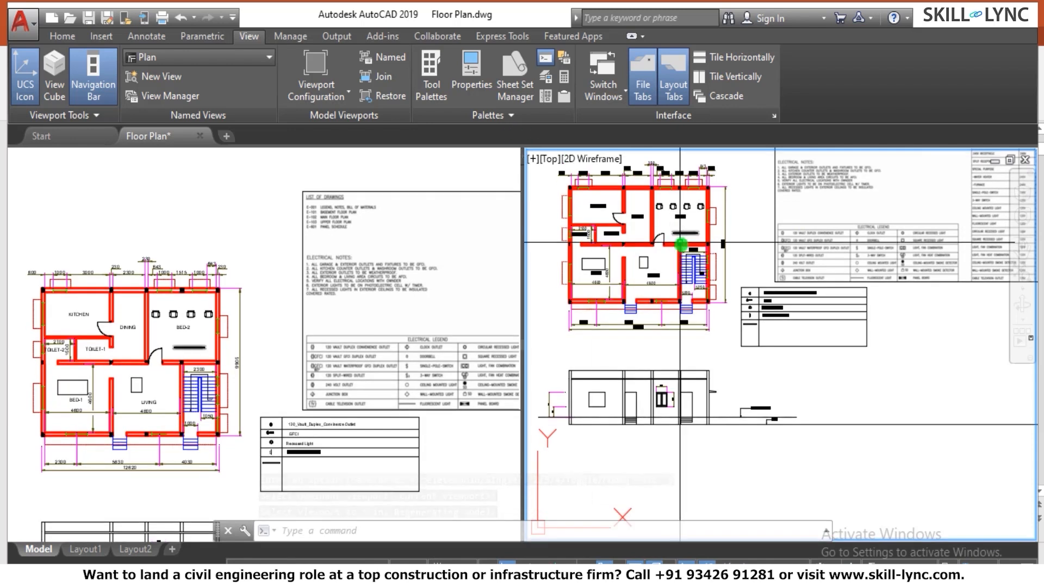
middle_drag(665, 319, 652, 355)
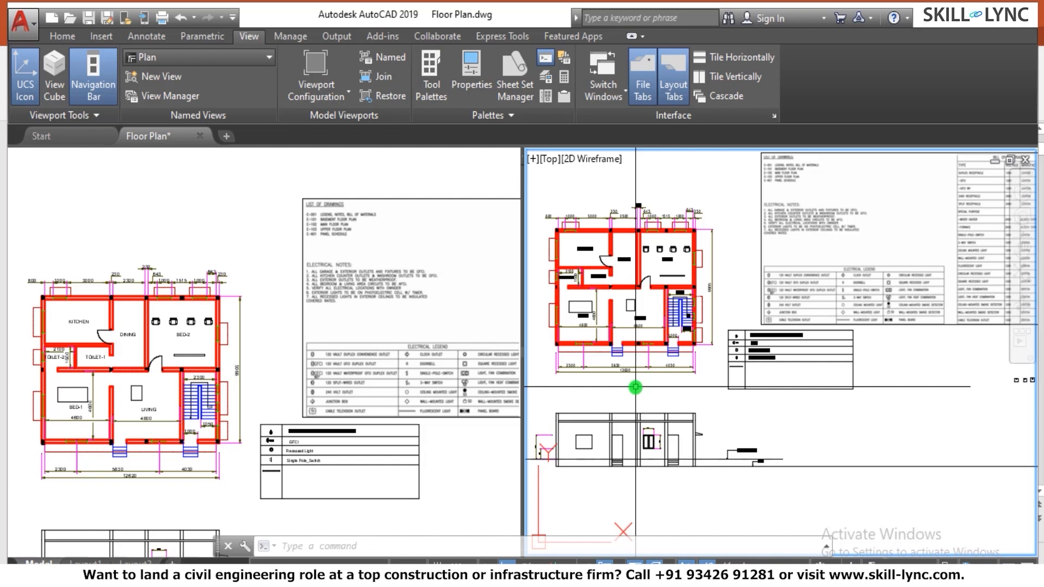
scroll(117, 386, up, 4)
scroll(445, 341, down, 3)
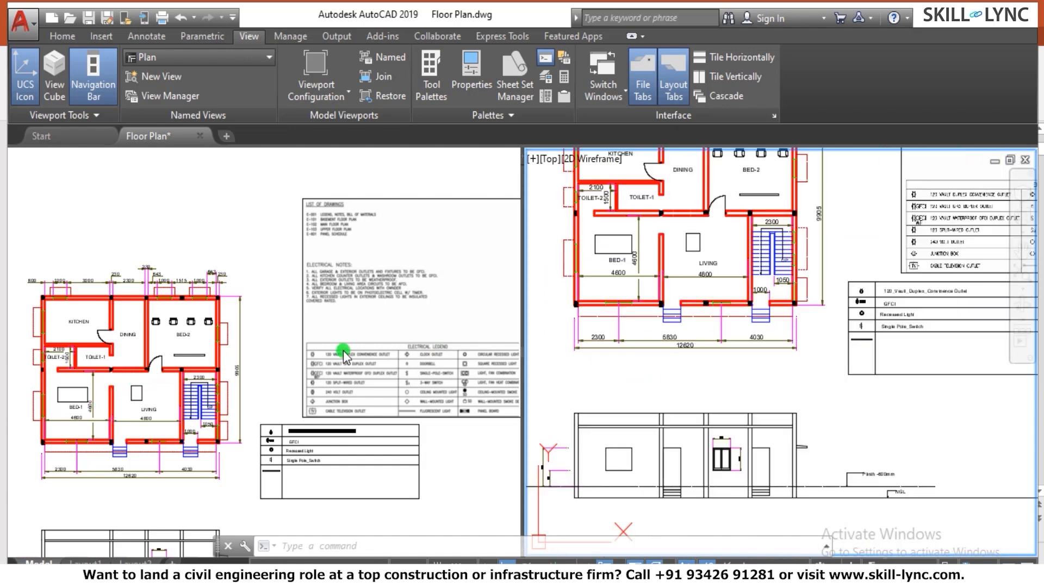
click(337, 343)
scroll(269, 353, down, 3)
scroll(269, 354, up, 5)
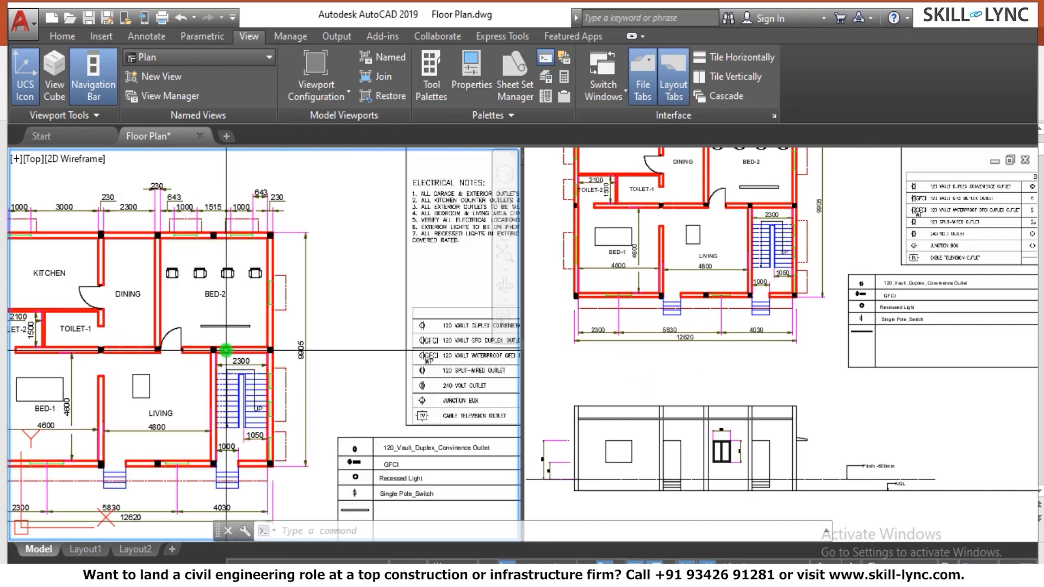
scroll(317, 364, down, 5)
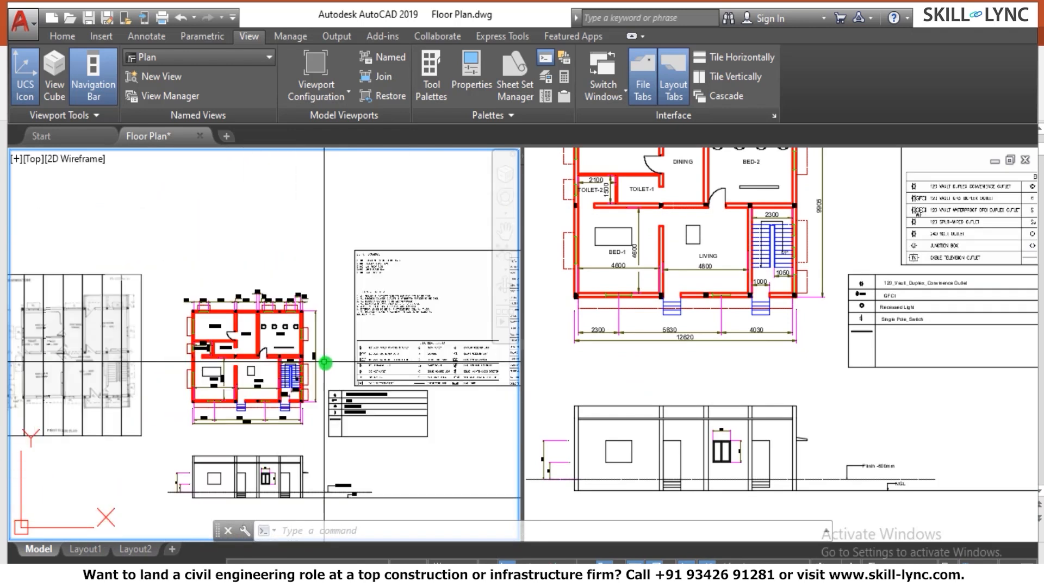
scroll(326, 359, up, 3)
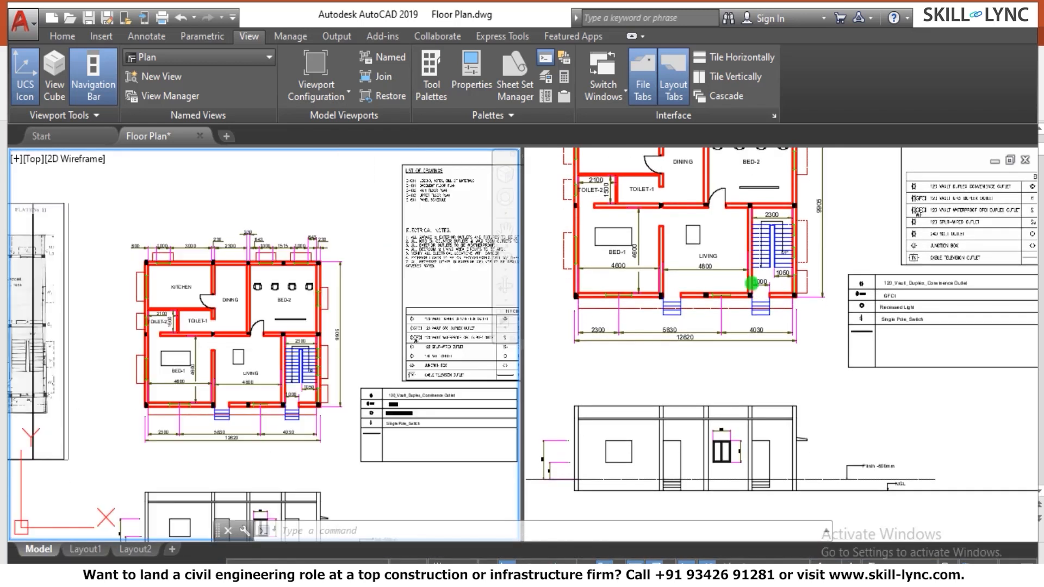
scroll(288, 345, up, 2)
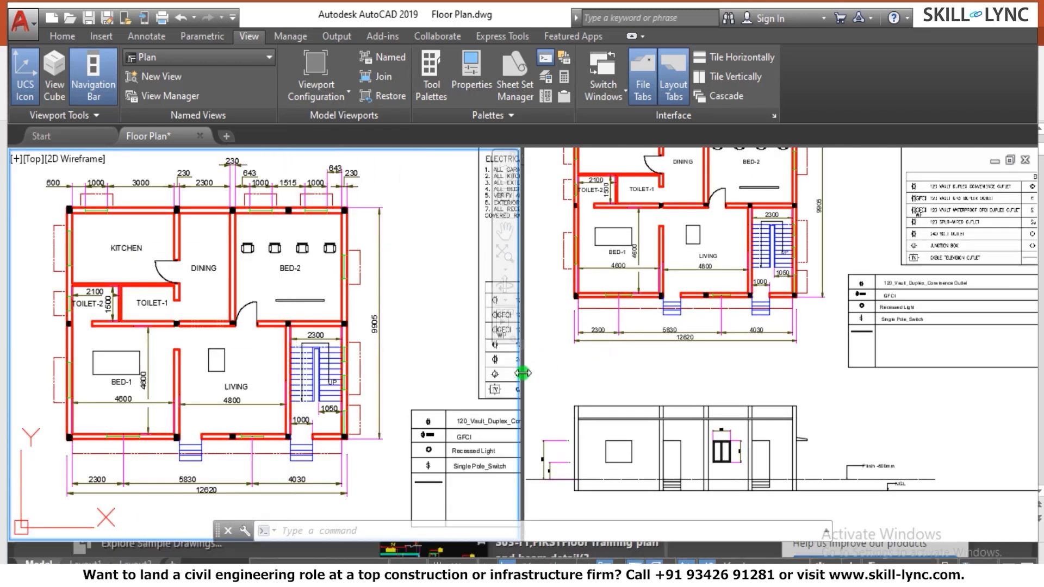
Shift the border between the two viewports to widen the left viewport, and move it back to leave the left viewport narrower
drag(523, 367, 615, 370)
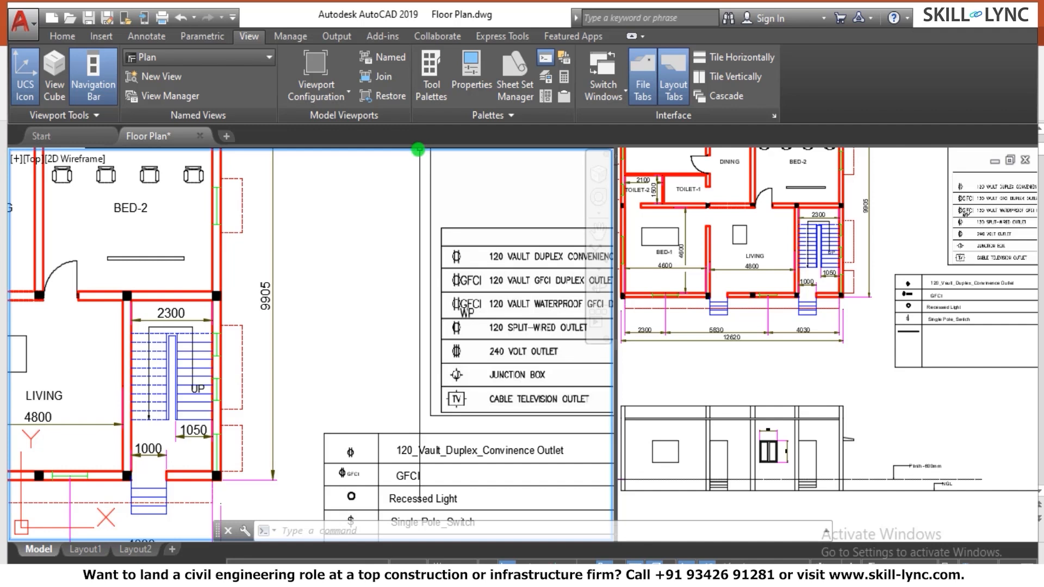
drag(9, 278, 21, 298)
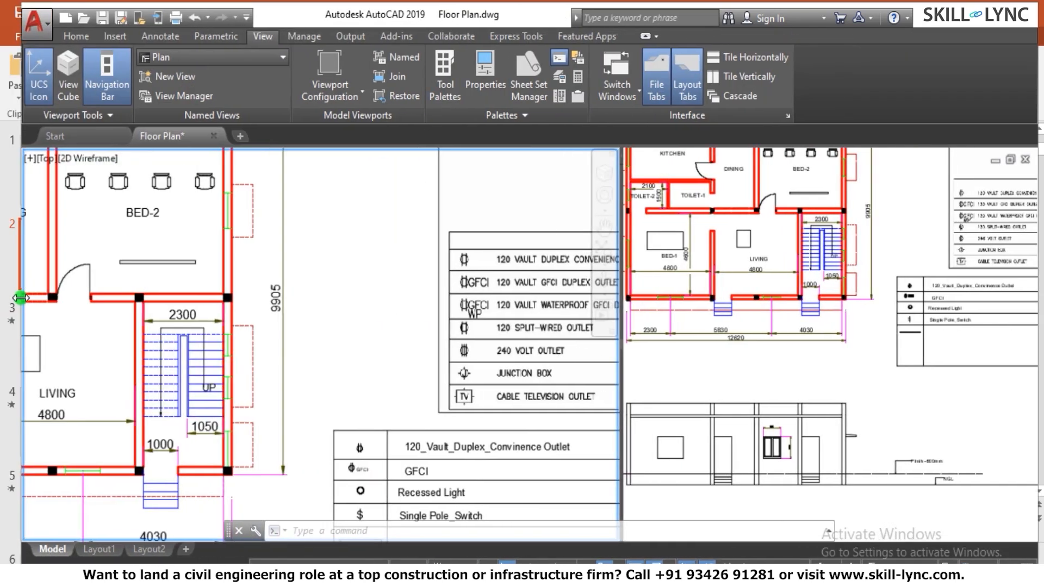
drag(619, 447, 401, 442)
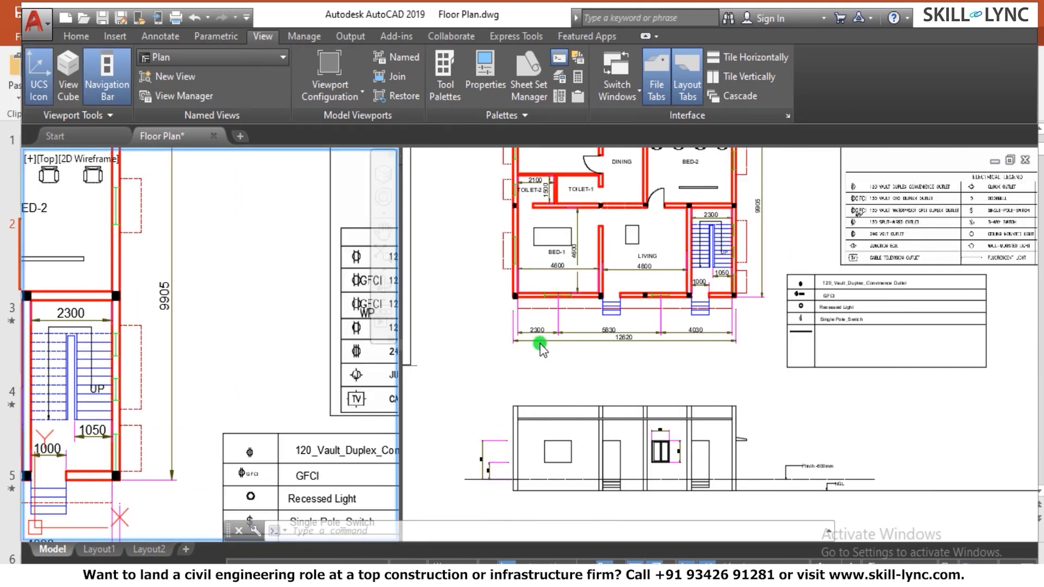
click(463, 426)
click(295, 423)
click(294, 392)
click(249, 428)
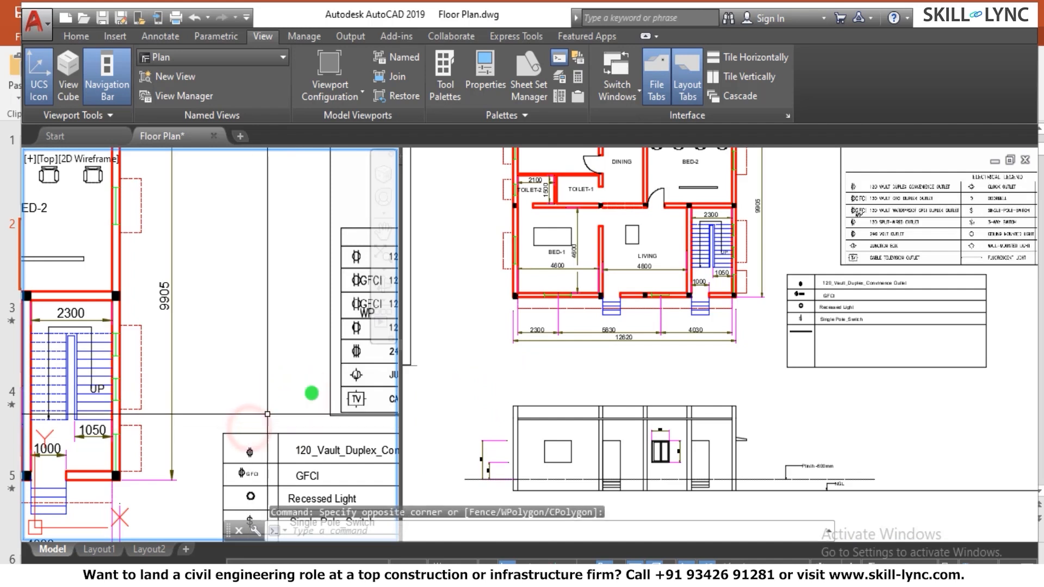
scroll(546, 380, down, 5)
scroll(543, 380, up, 3)
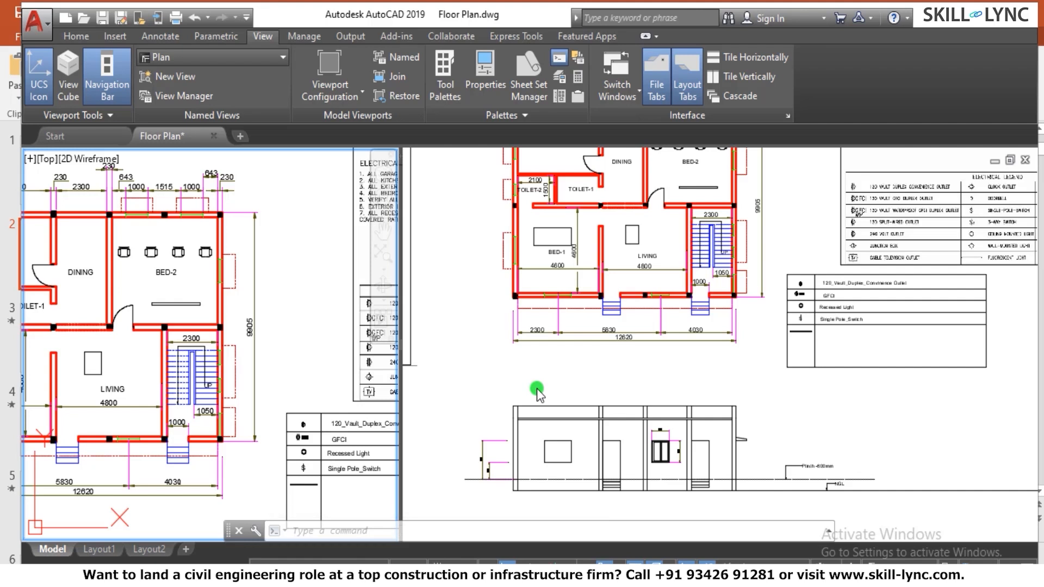
Set the LAYOUTTAB system variable to 1
text(layouttab)
key(Return)
text(1)
key(Return)
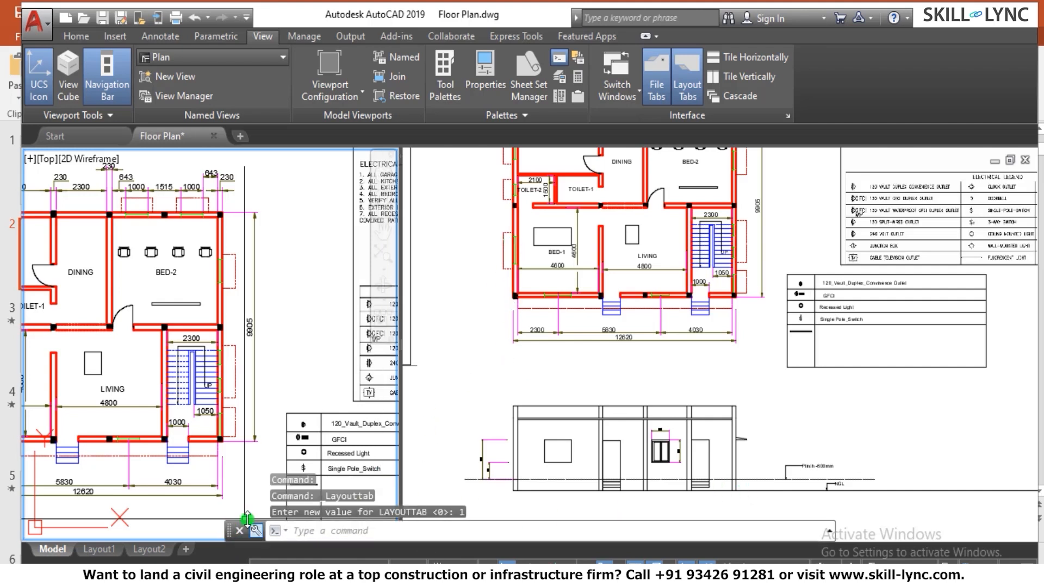
Change the model space viewport configuration to a single viewport showing the floor plan
click(360, 93)
click(352, 116)
scroll(516, 309, up, 5)
scroll(489, 326, down, 2)
scroll(435, 381, up, 2)
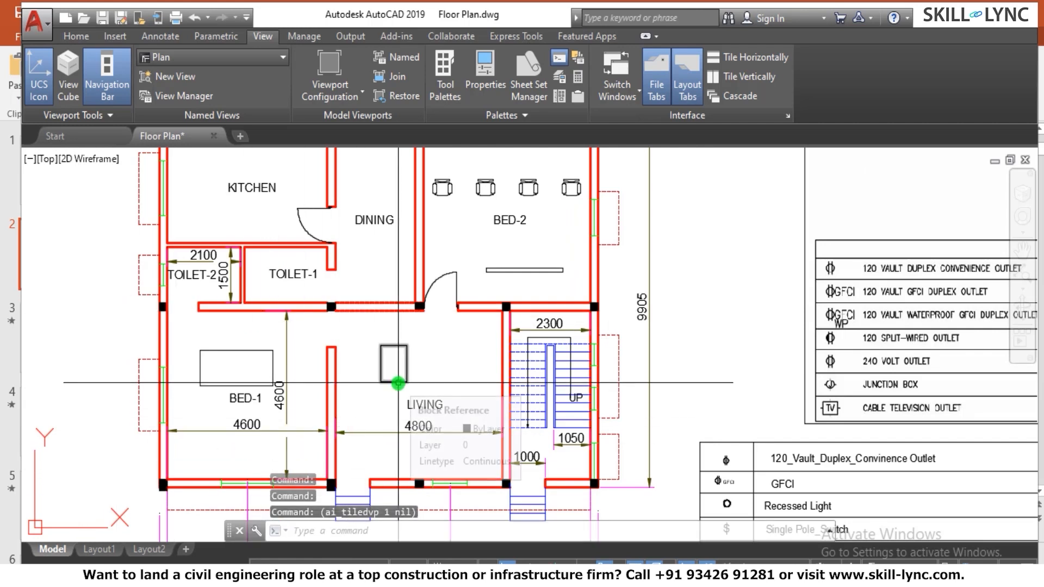
scroll(264, 409, down, 5)
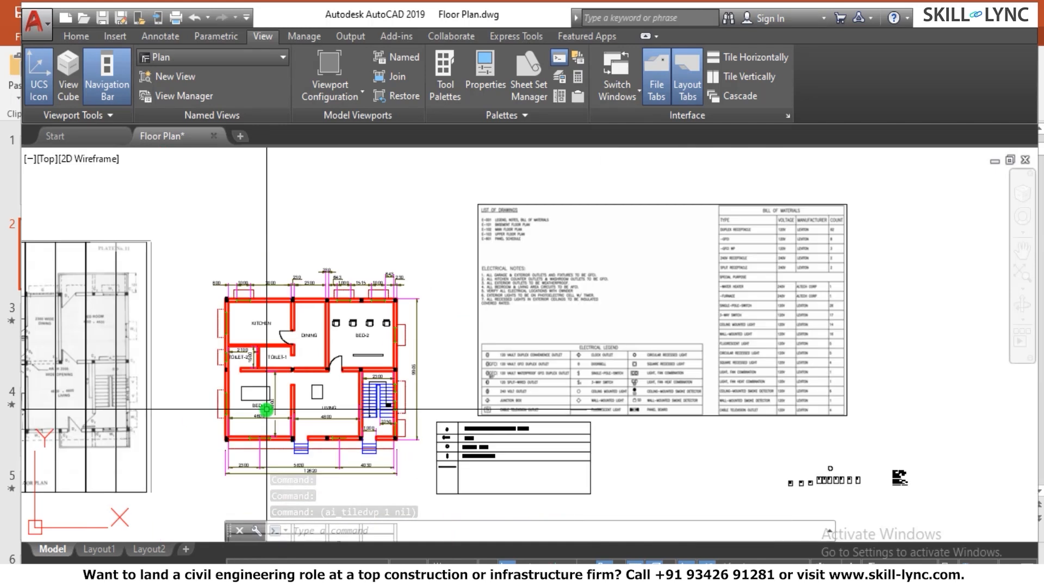
scroll(266, 409, up, 3)
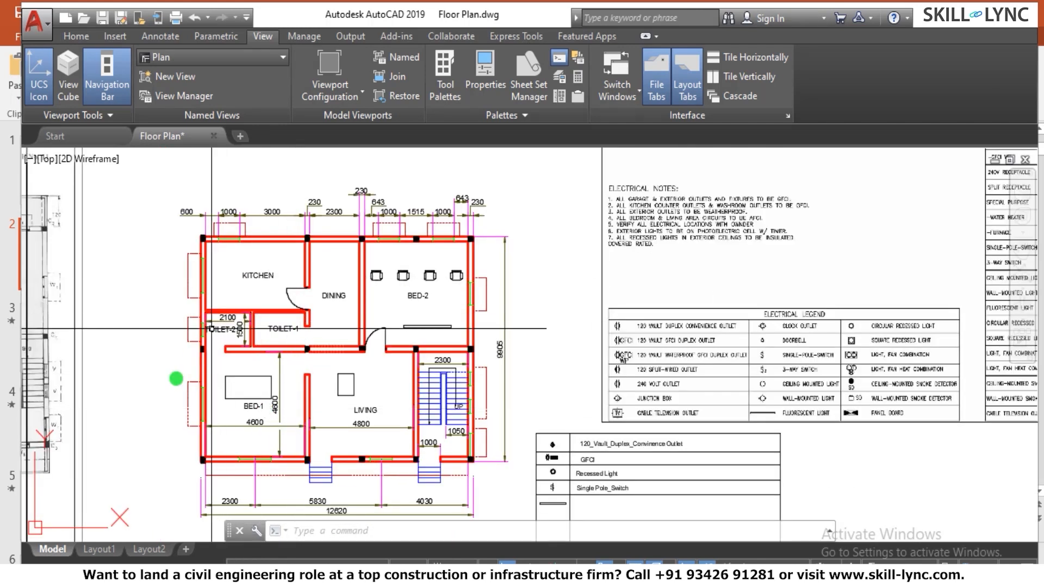
Switch from model space to Layout1, view Layout2, and return to Layout1 to examine its sheet
mouse_move(105, 550)
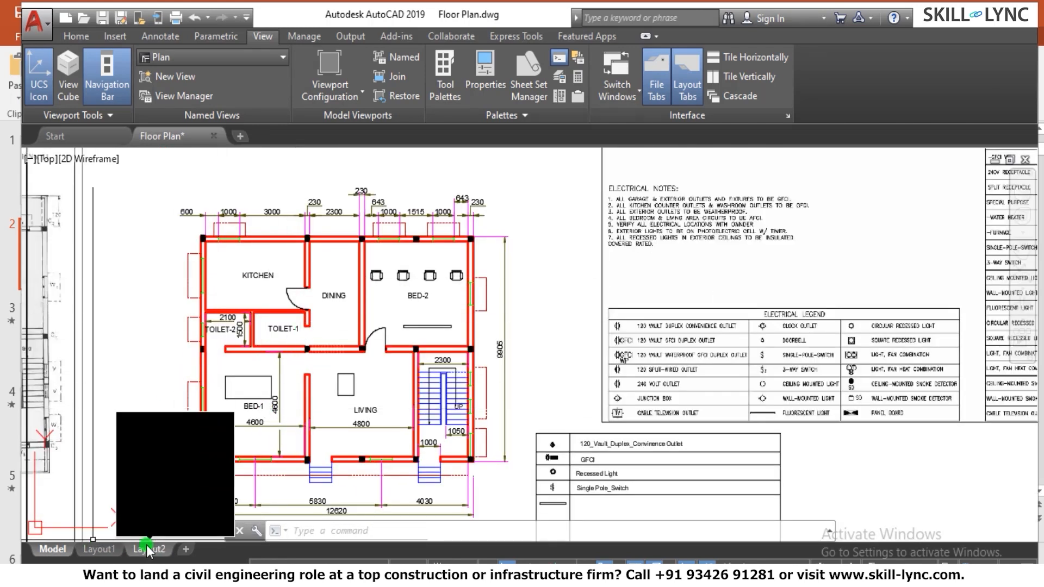
click(109, 550)
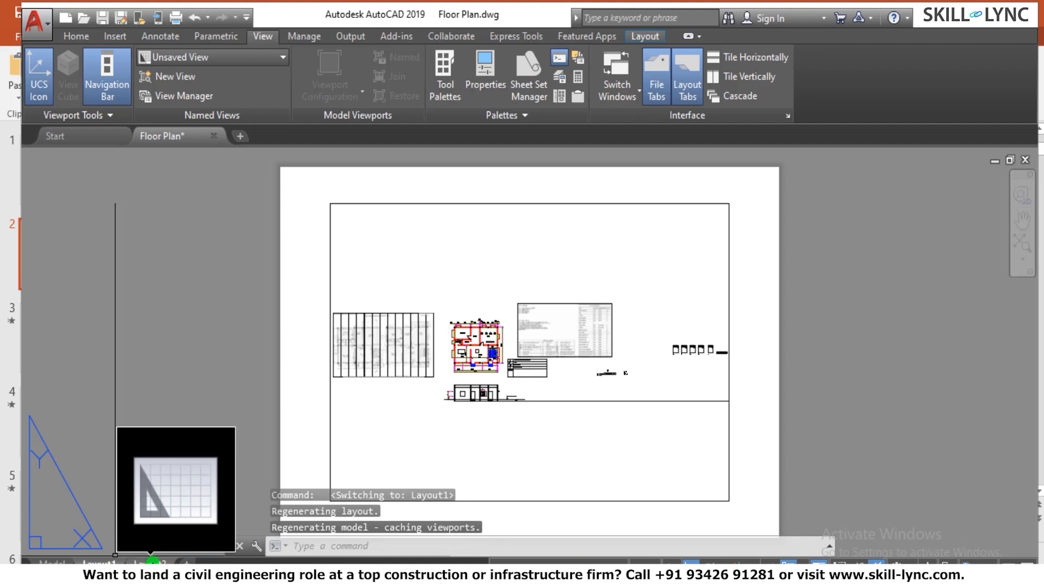
click(151, 562)
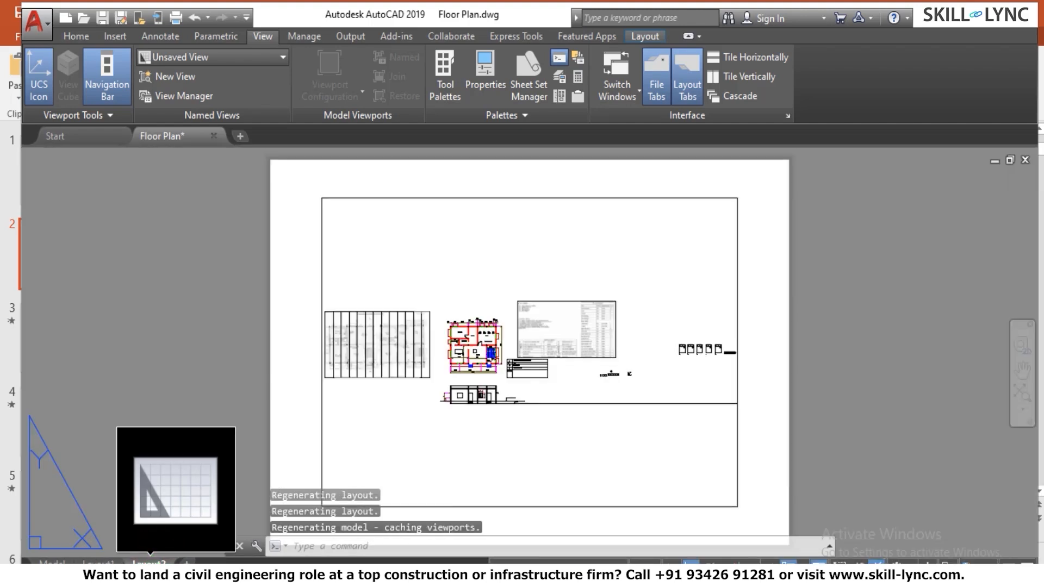
click(99, 562)
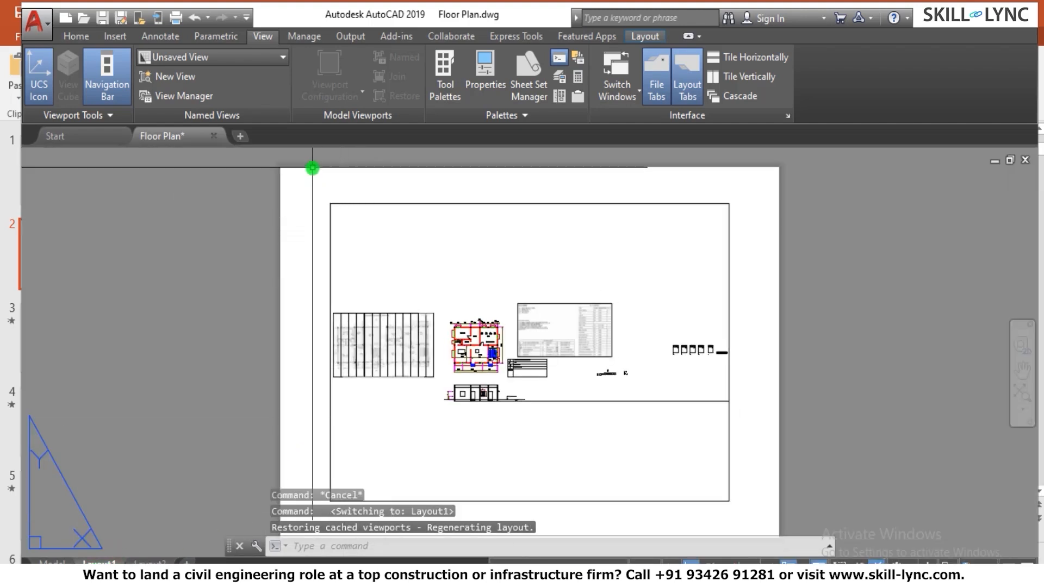
scroll(400, 489, down, 2)
scroll(375, 402, down, 2)
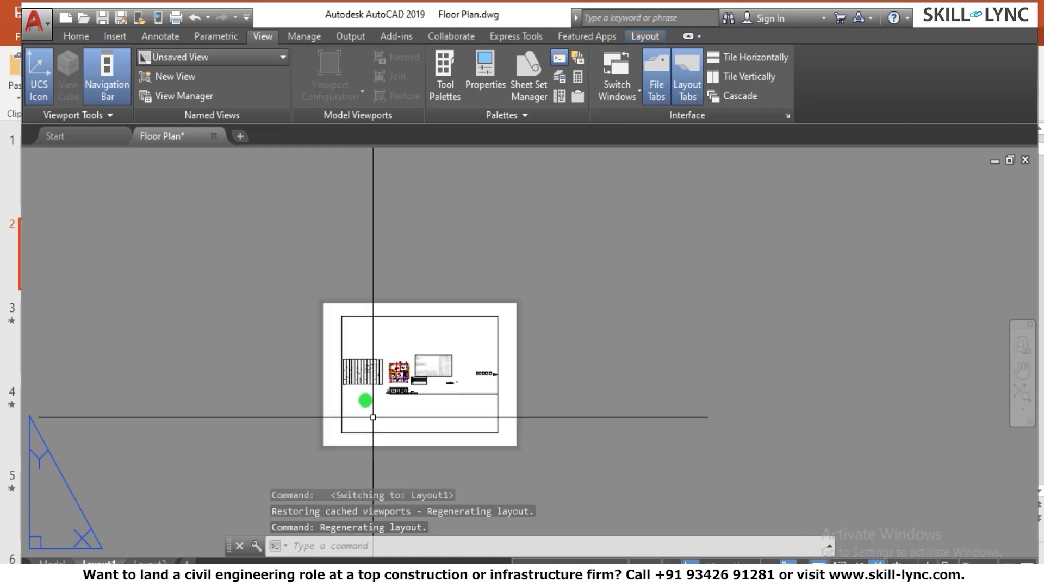
Measure the Layout1 sheet's width with DIST, from corner to corner along its bottom edge
scroll(373, 417, up, 5)
scroll(361, 343, down, 3)
scroll(222, 258, up, 3)
scroll(263, 473, down, 2)
scroll(263, 419, up, 2)
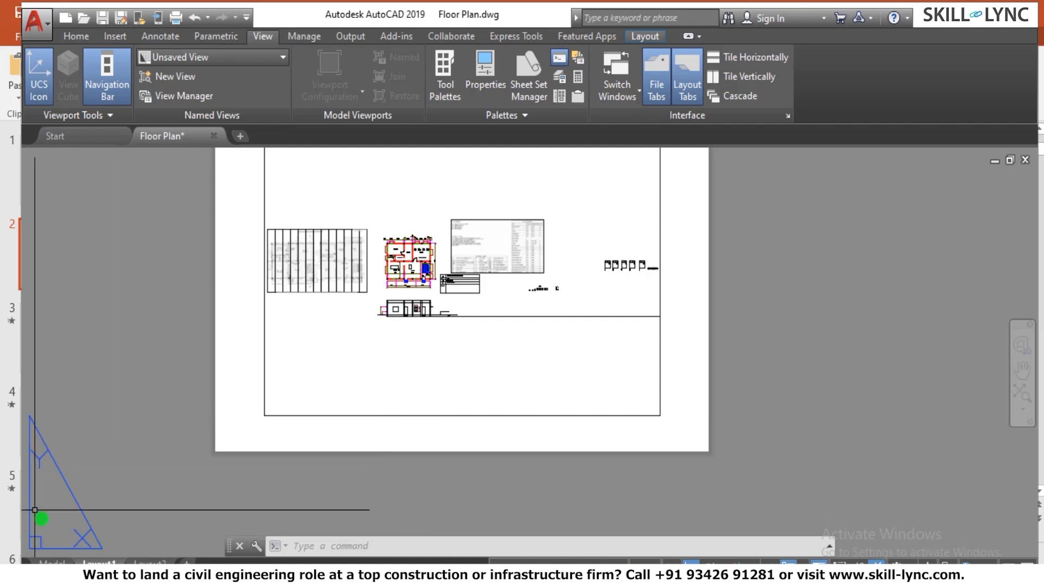
text(di)
key(Return)
click(212, 450)
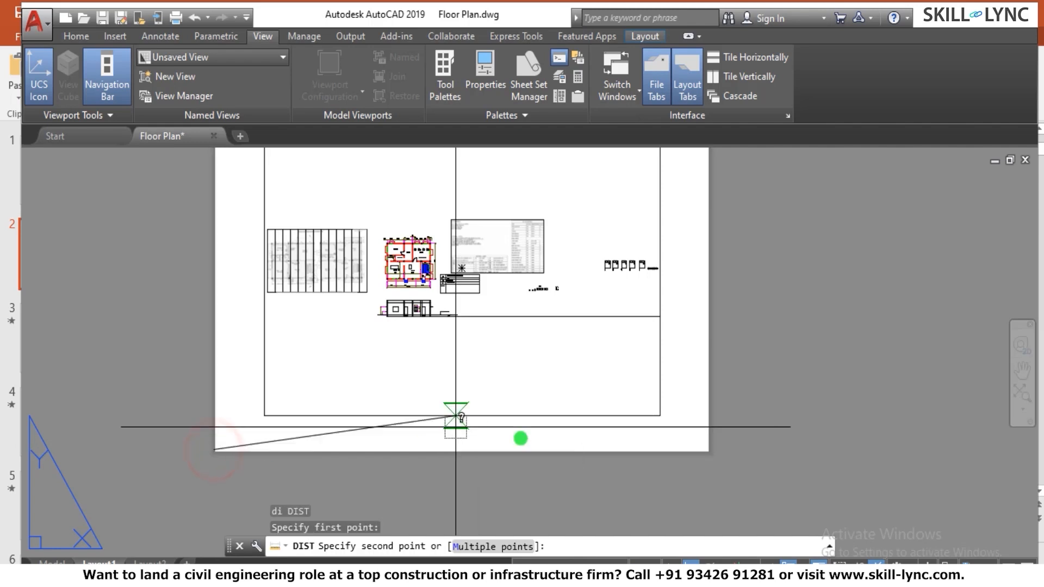
click(713, 451)
Measure the Layout1 sheet's height with DIST, from its bottom-left corner to its top-left corner
scroll(652, 477, down, 5)
scroll(462, 436, up, 3)
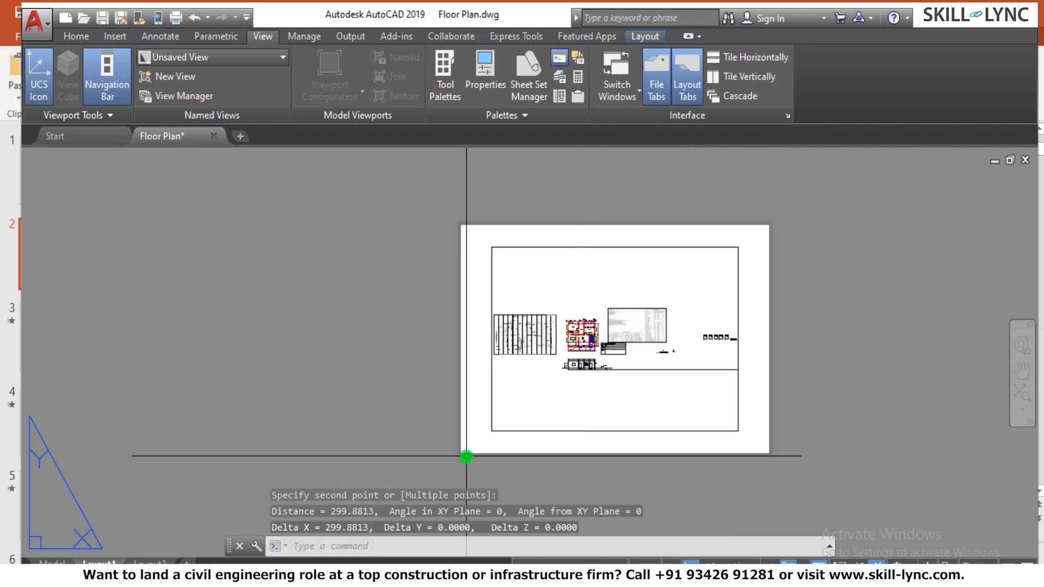
key(Return)
click(457, 454)
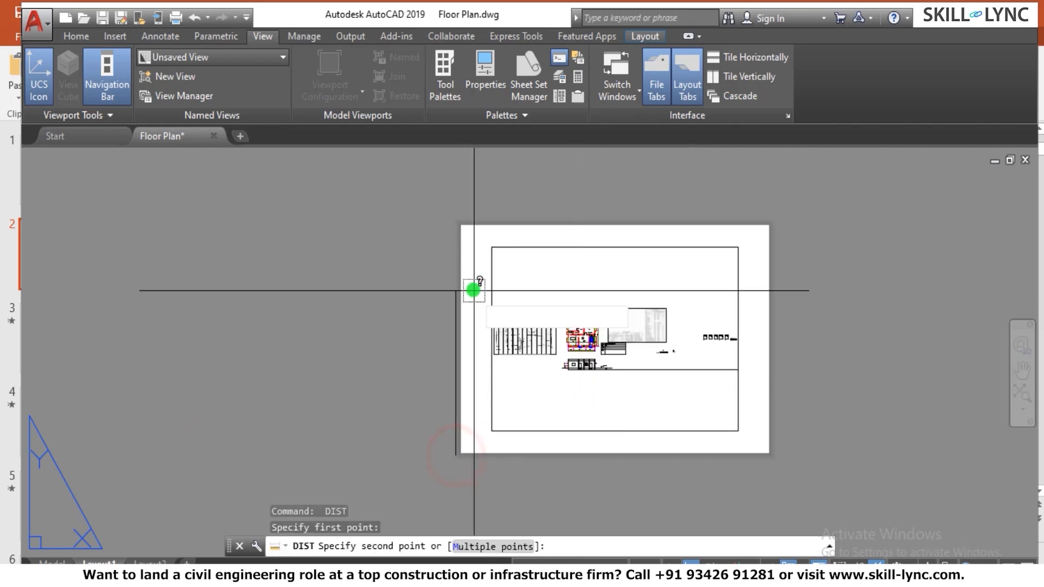
click(462, 225)
key(Escape)
key(Escape)
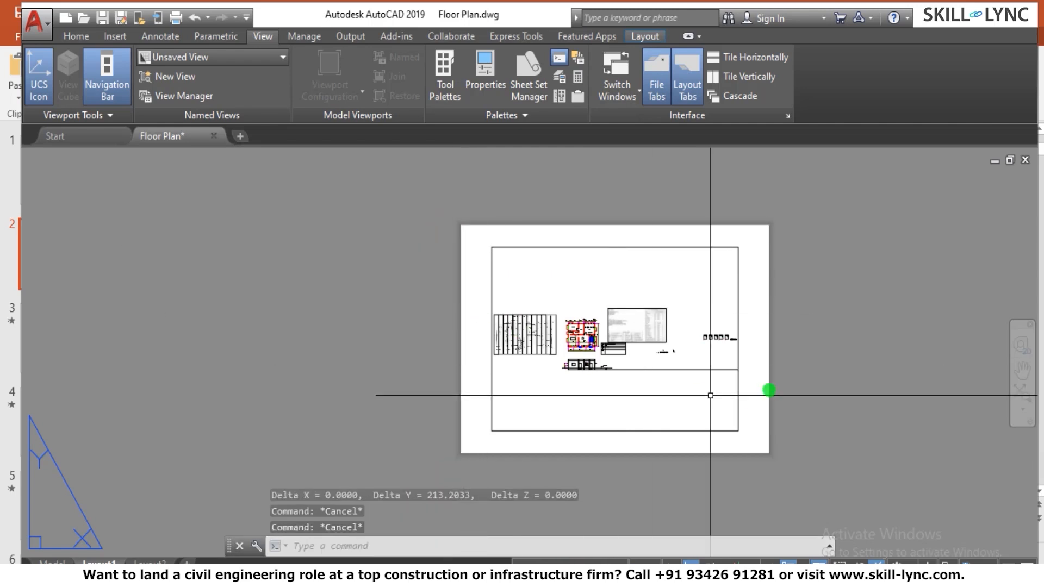
Switch to Layout2 and measure its sheet's width with DIST along the bottom edge
scroll(761, 381, up, 4)
scroll(718, 373, down, 2)
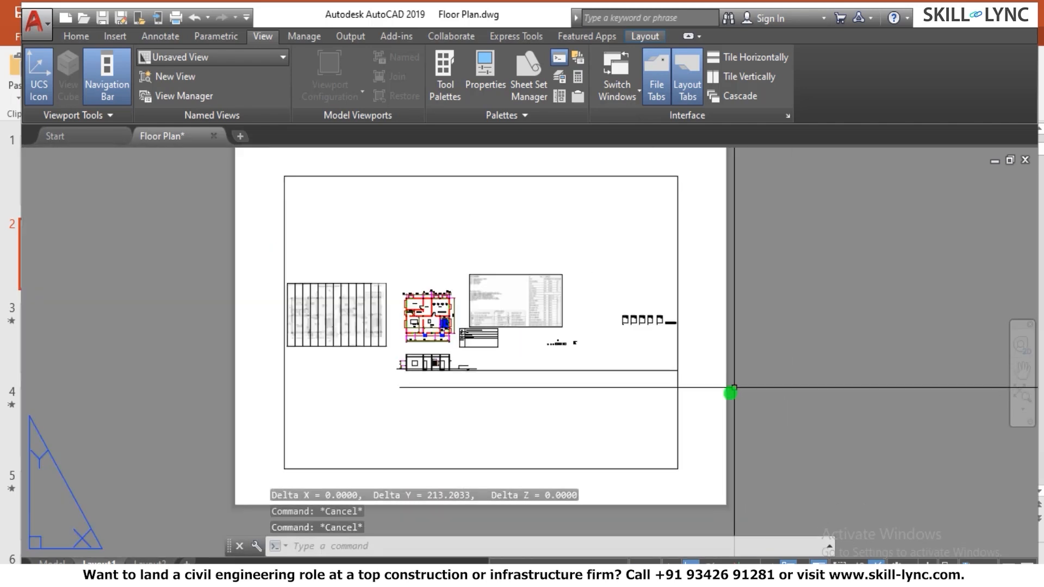
click(148, 562)
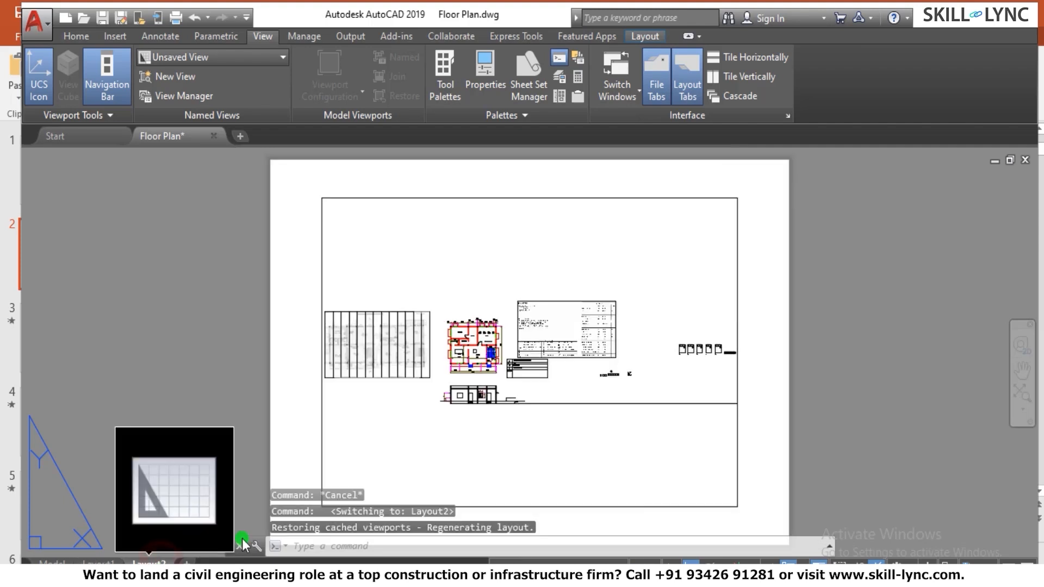
scroll(413, 435, down, 2)
scroll(391, 489, up, 2)
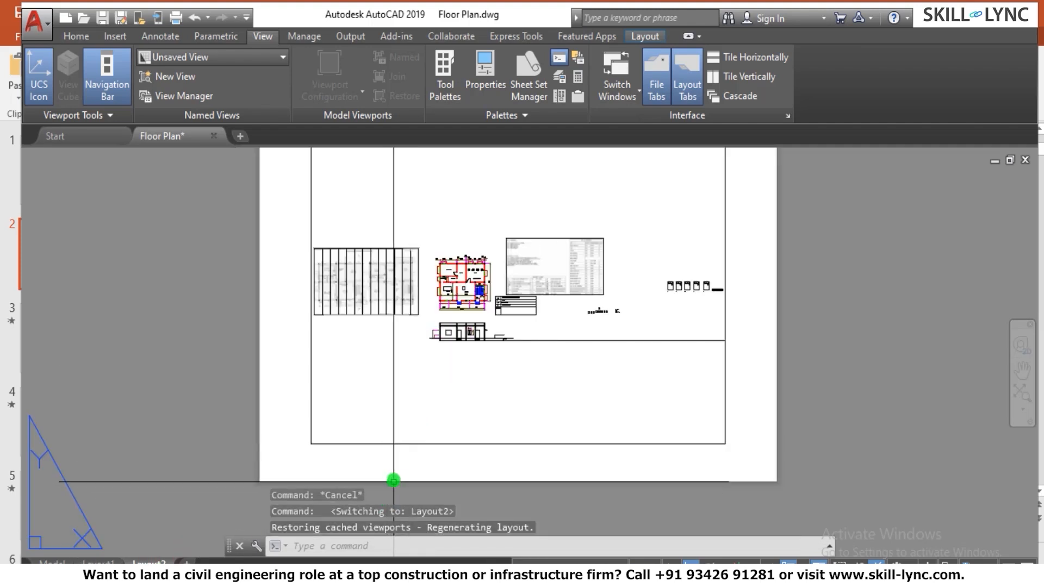
text(di)
key(Return)
click(256, 485)
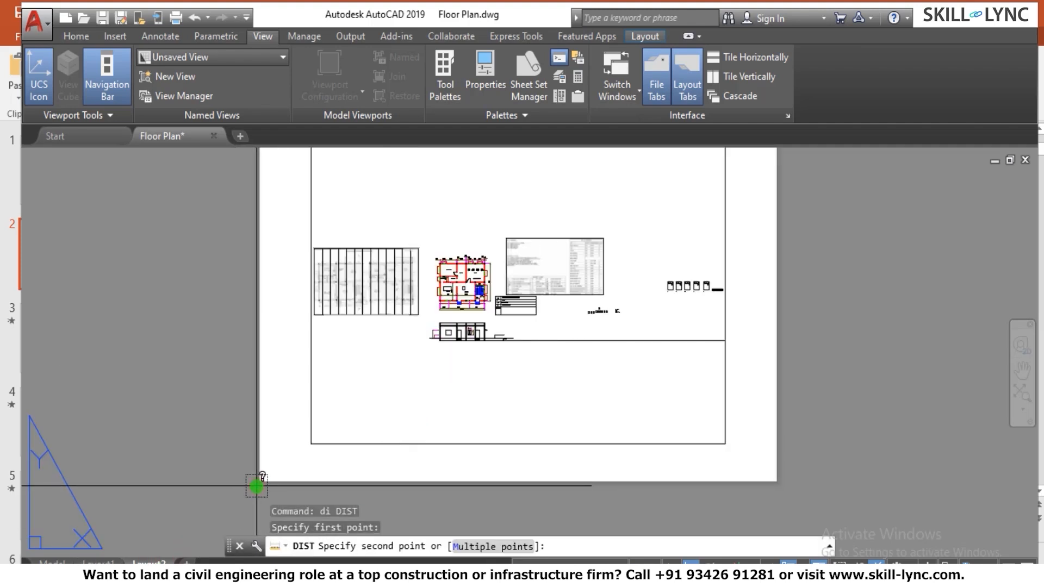
click(770, 475)
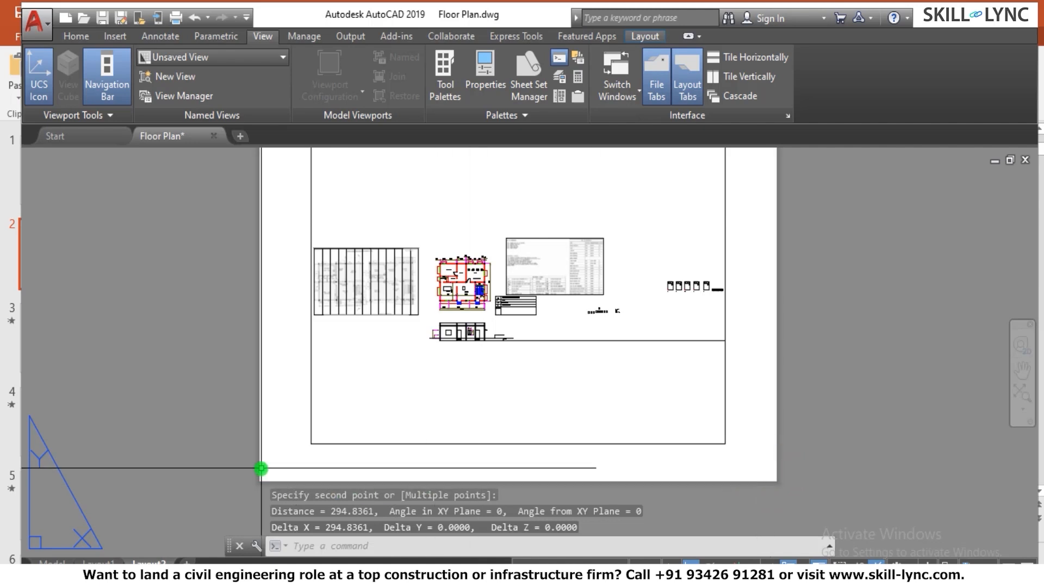
Measure the Layout2 sheet's height with DIST along its left edge
key(Return)
click(264, 483)
scroll(298, 291, down, 2)
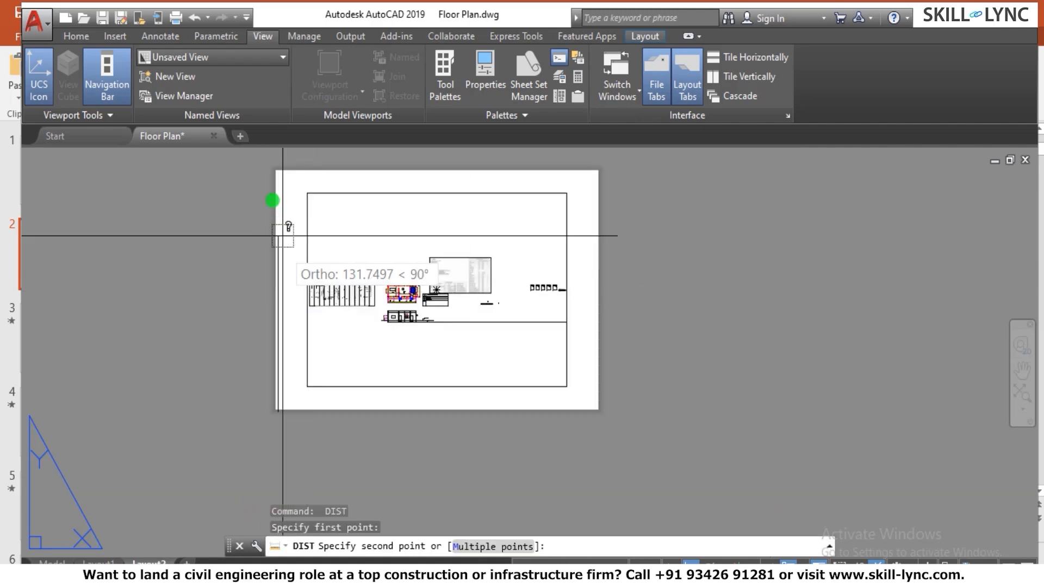
click(270, 175)
key(Escape)
key(Escape)
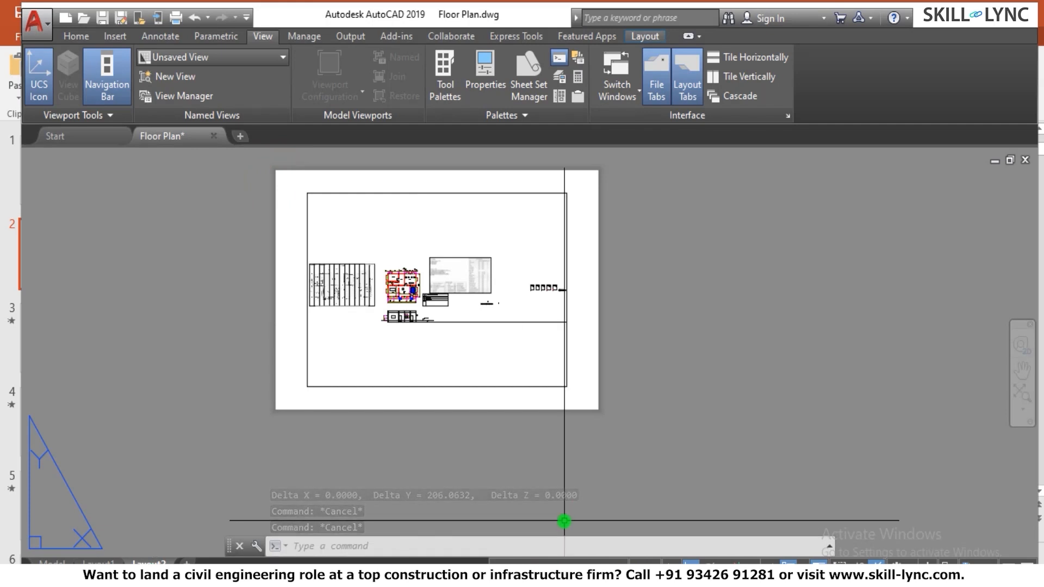
Return to model space, and hide and redisplay the layout tabs
click(52, 562)
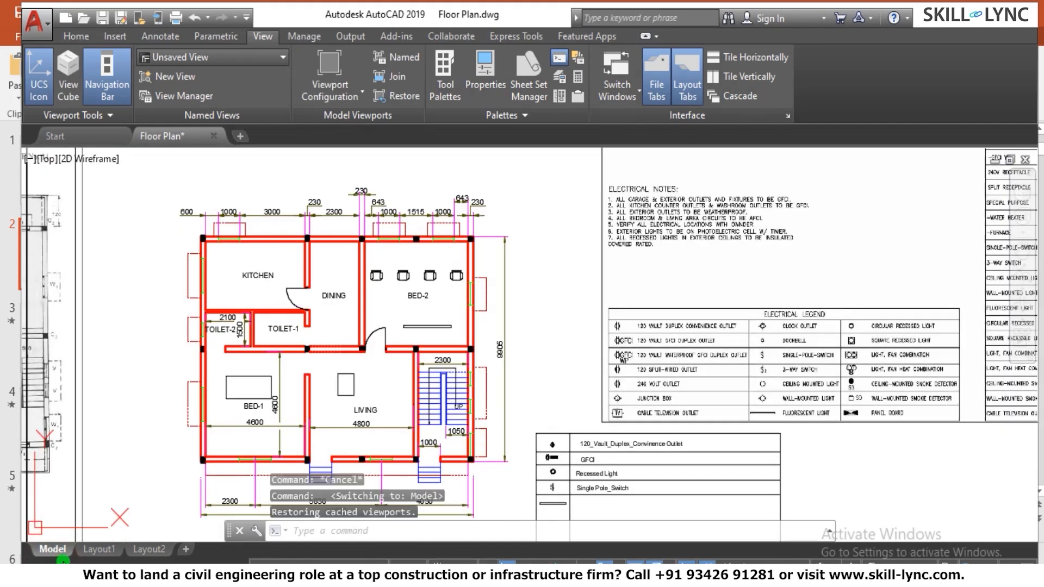
scroll(243, 423, up, 3)
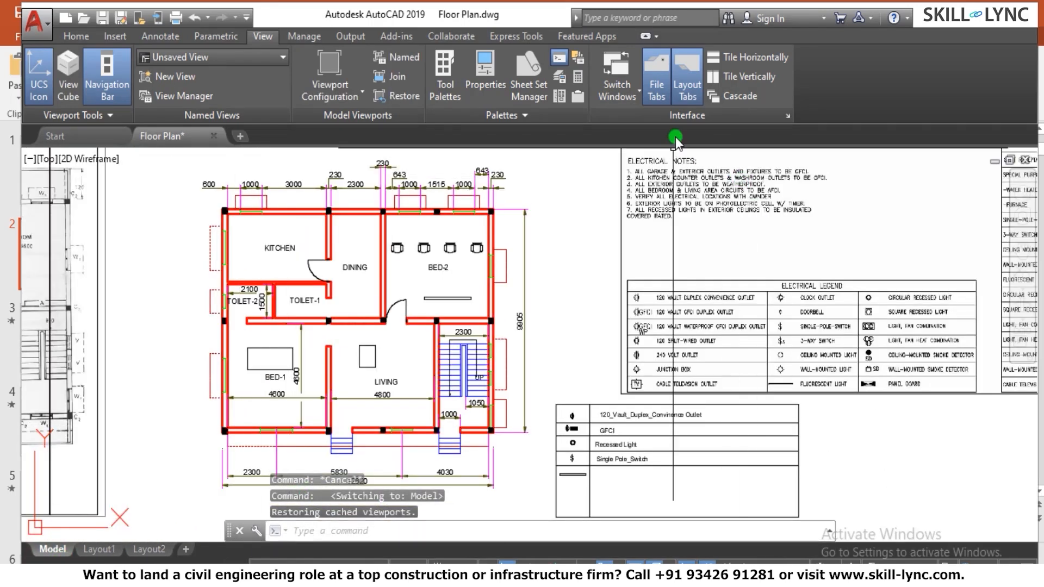
click(683, 93)
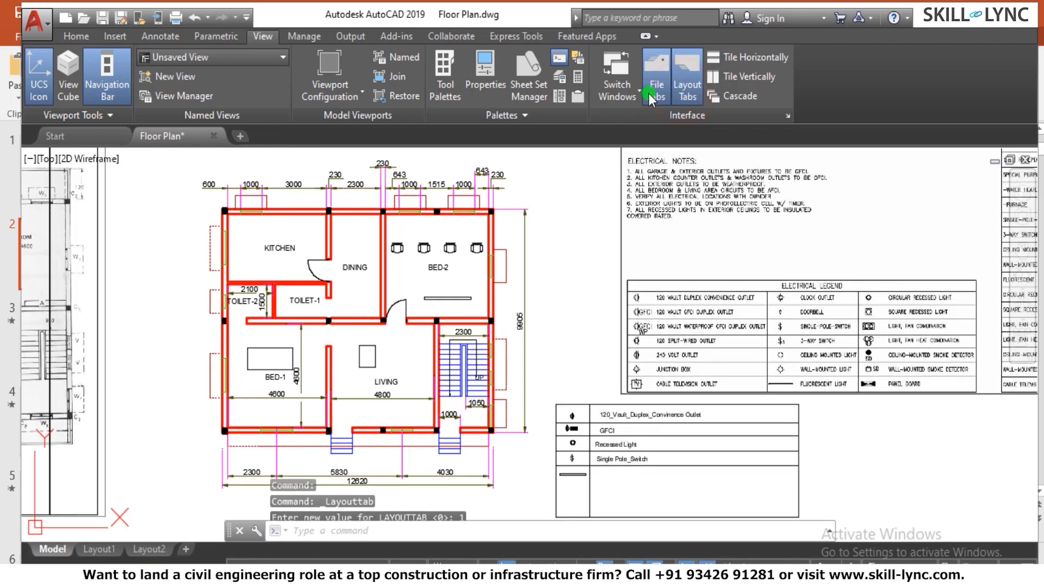
Hide the file tabs above the drawing area and display them again
click(648, 94)
click(652, 94)
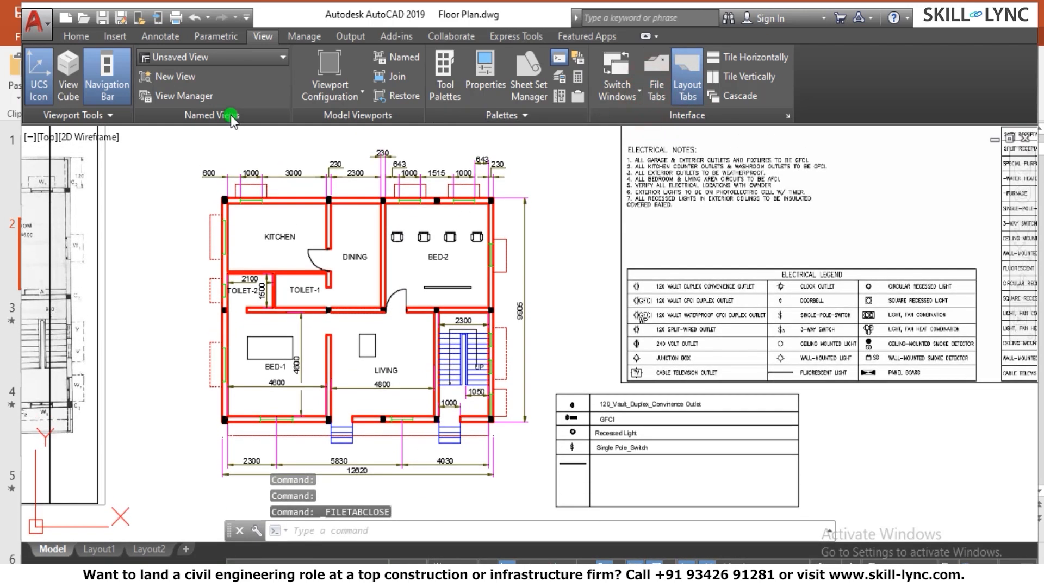
click(657, 83)
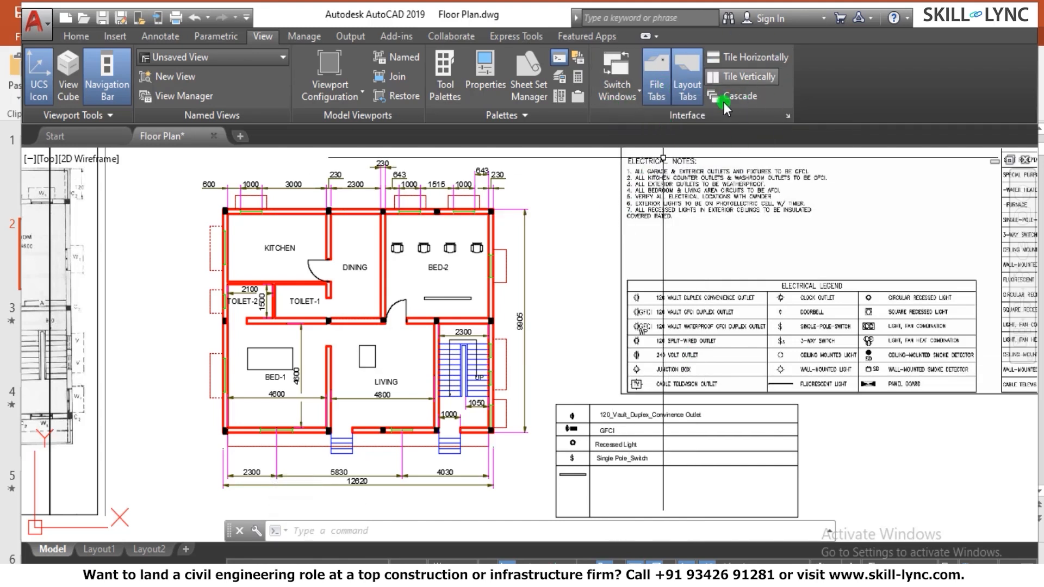
Check which open drawings are available for switching windows, without changing the active drawing
scroll(532, 285, down, 4)
scroll(533, 285, up, 3)
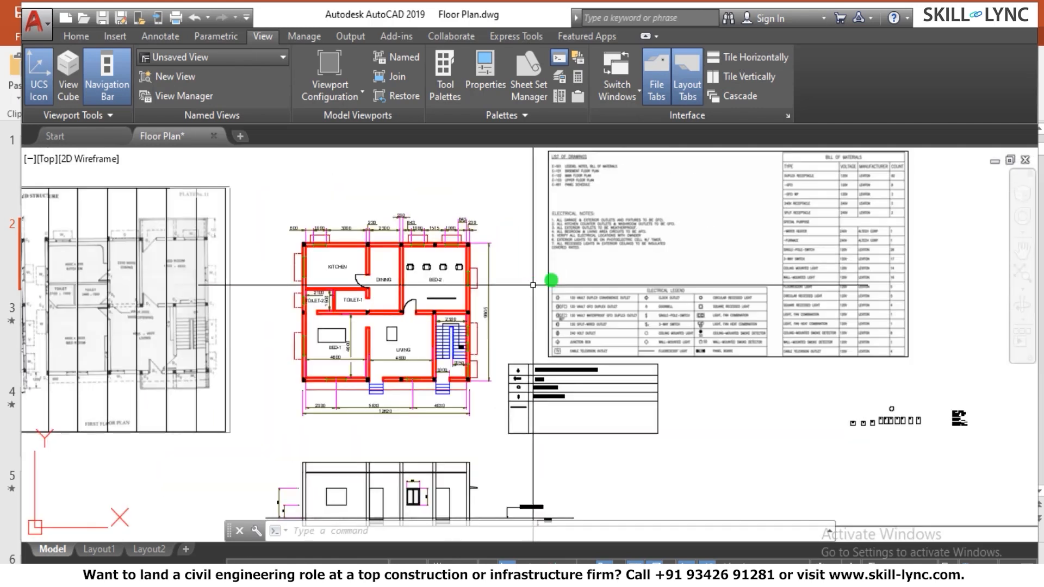
click(625, 92)
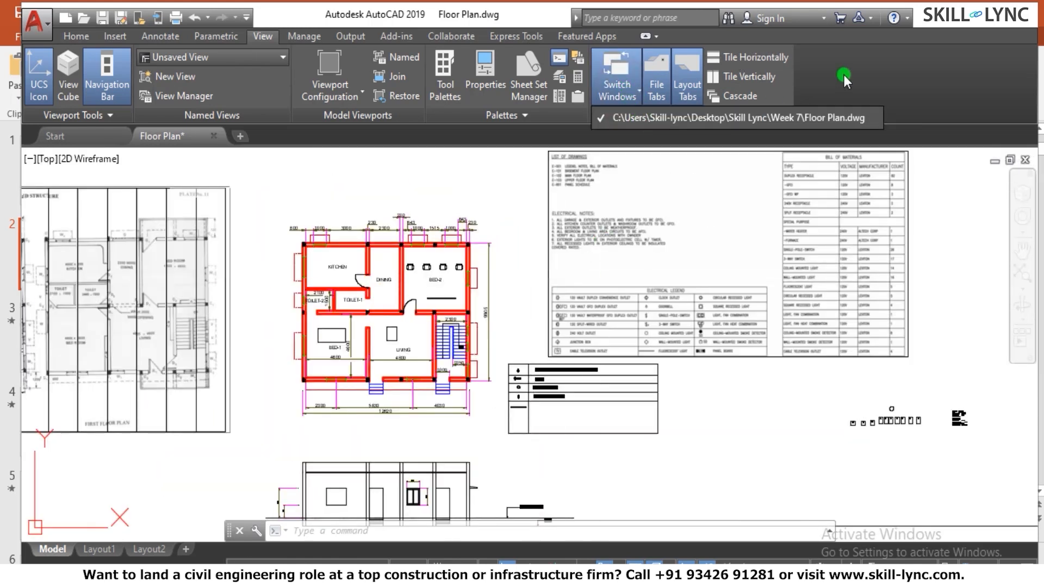
click(456, 209)
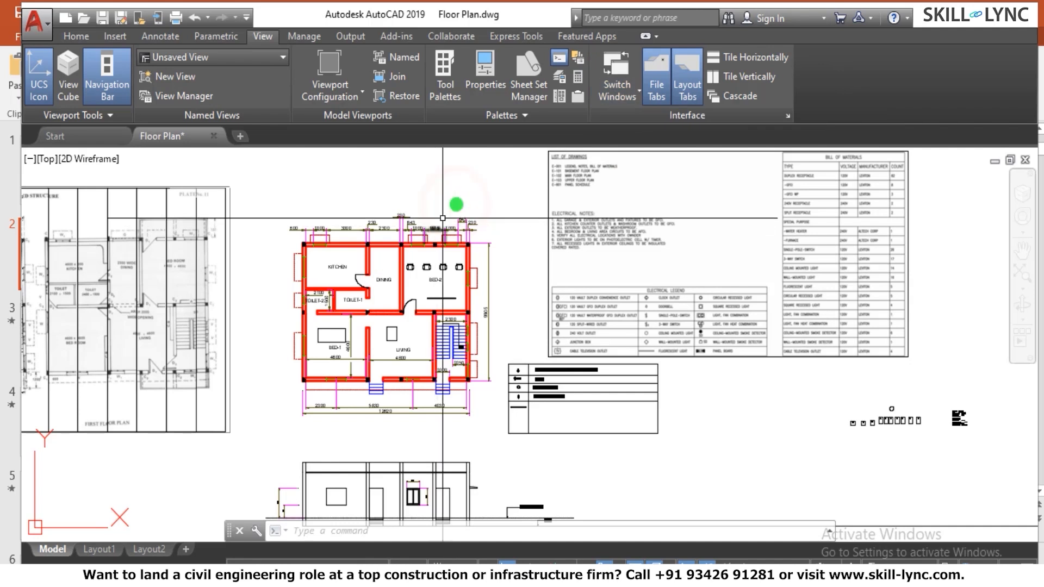
click(629, 96)
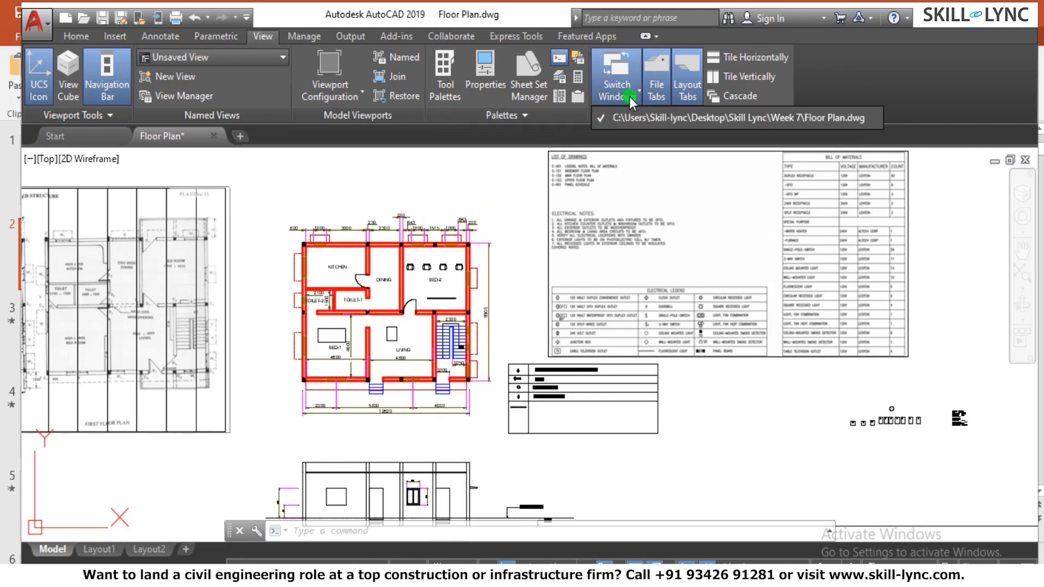
click(479, 192)
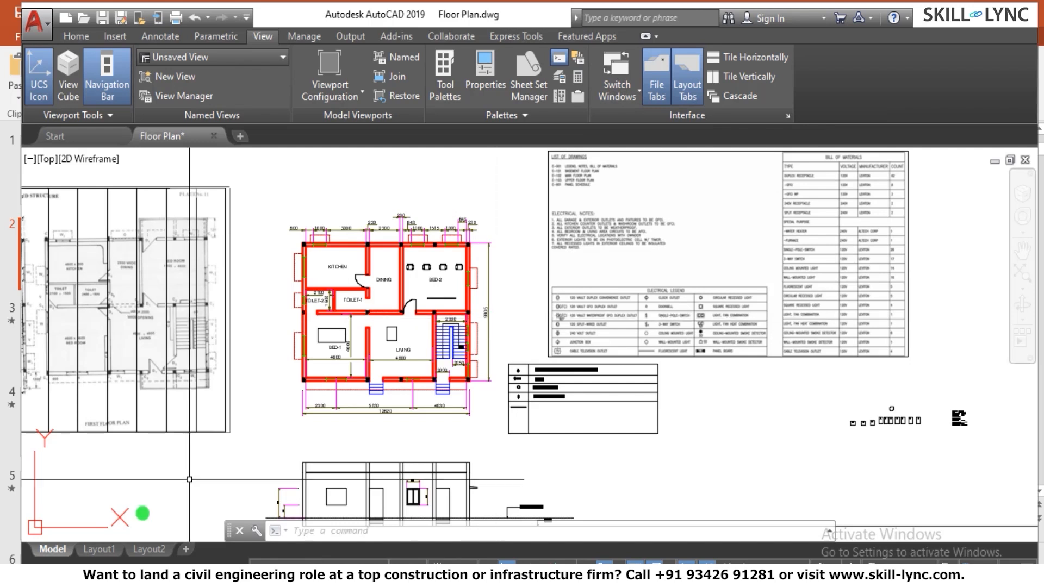
Switch to Layout1 and back to model space to view all the drawings there
click(109, 549)
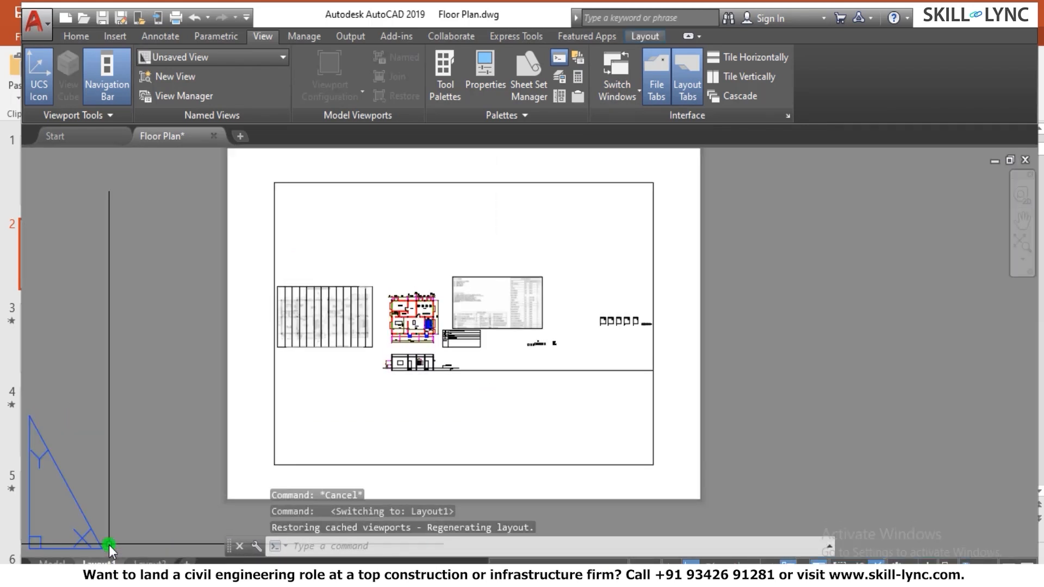
click(52, 564)
scroll(360, 420, down, 3)
scroll(363, 421, up, 1)
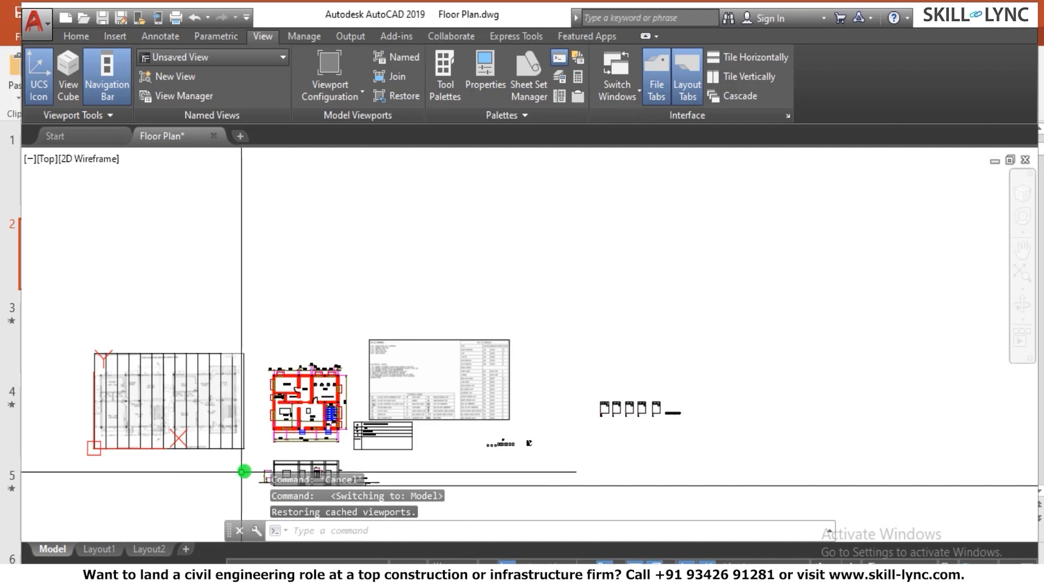
scroll(249, 475, up, 1)
scroll(256, 465, down, 1)
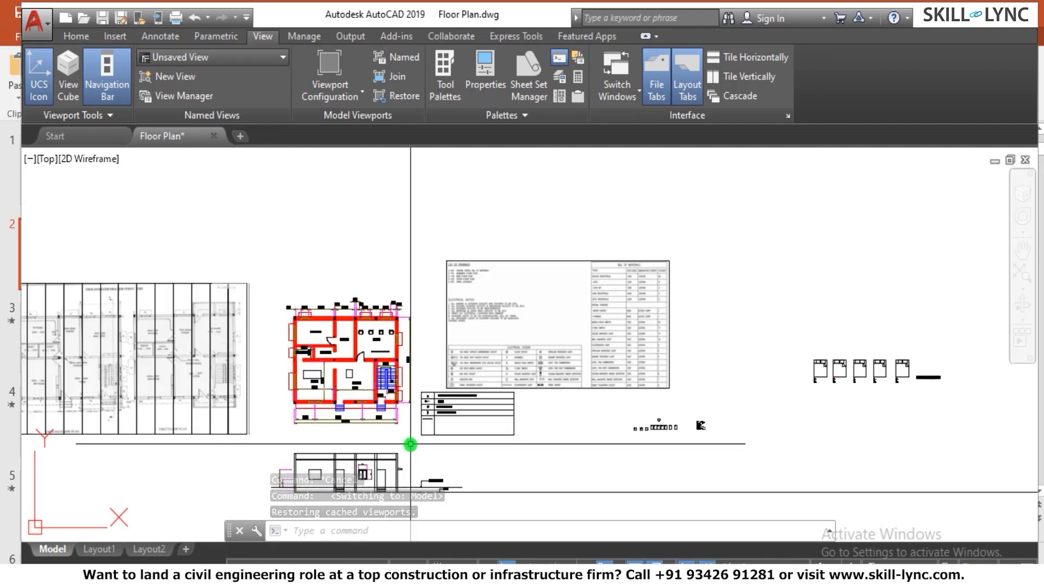
Create a new layout named Floor Plan with the LAYOUT command's New option
mouse_move(115, 555)
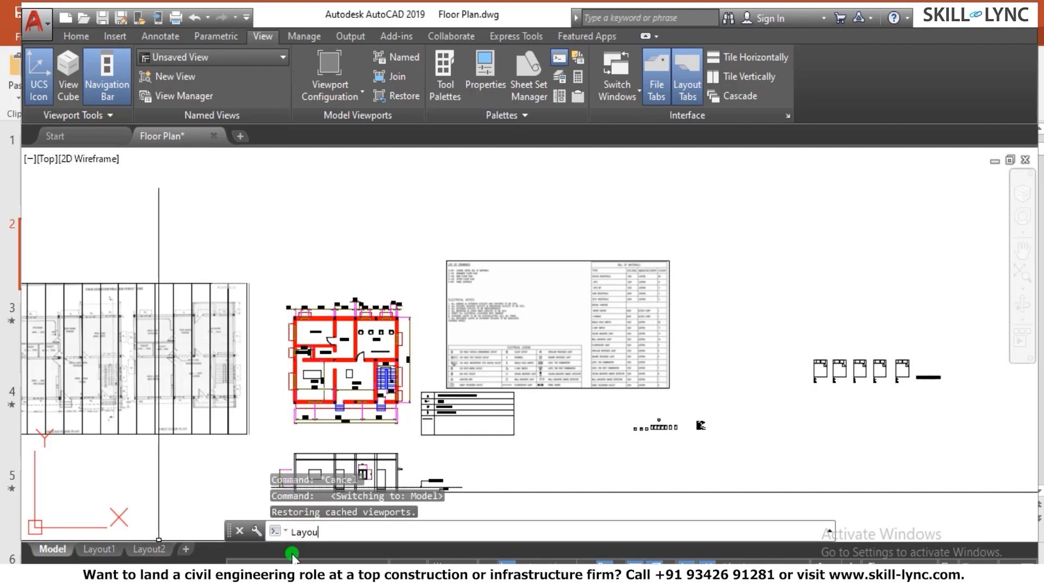
key(Return)
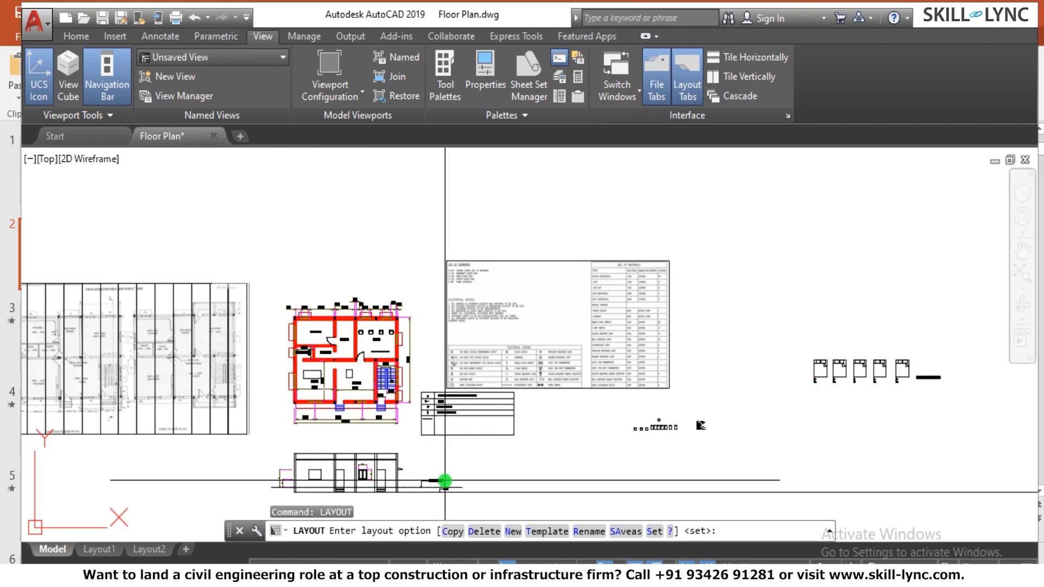
click(513, 533)
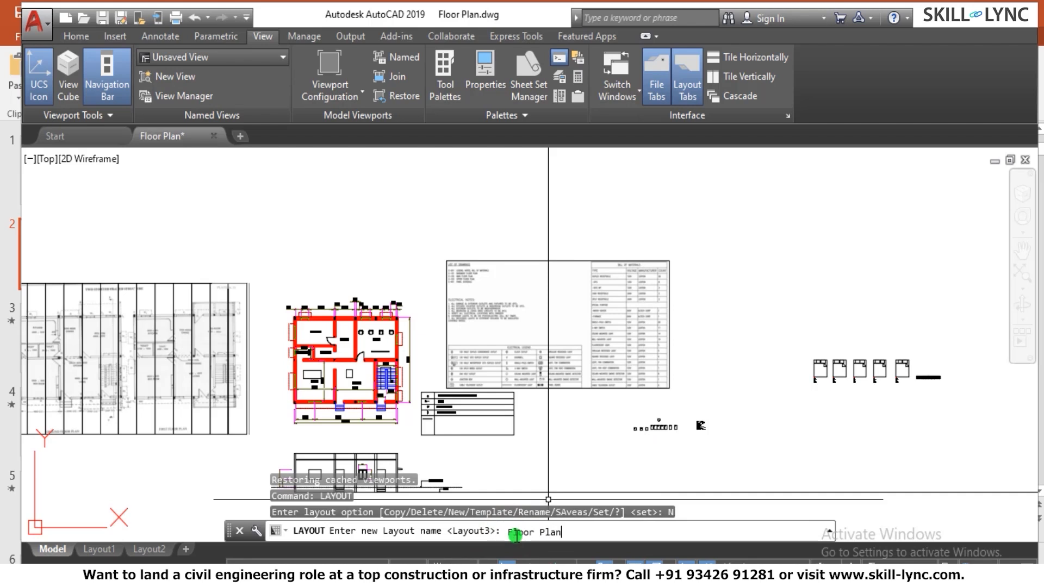
key(Return)
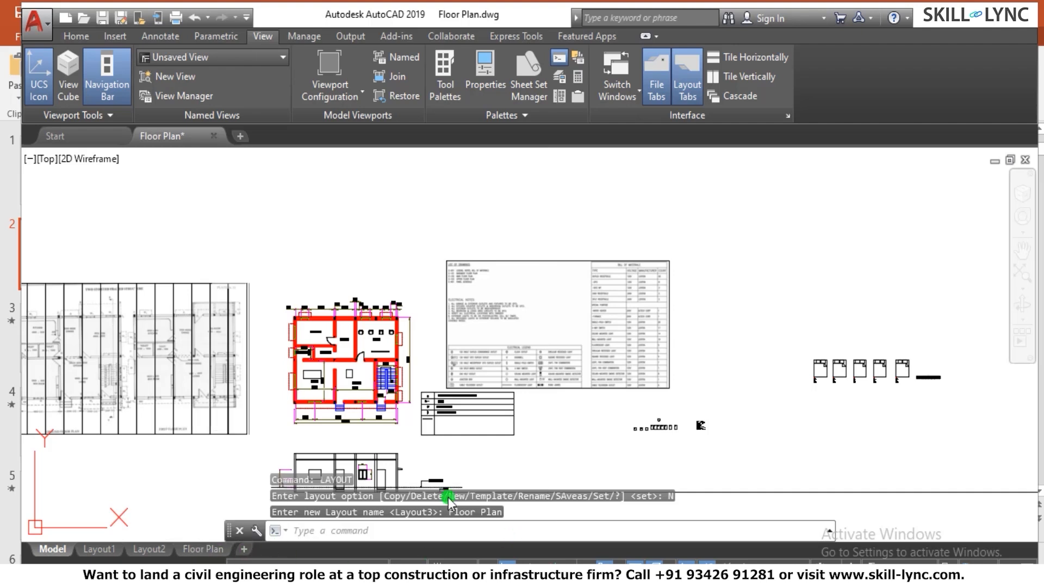
Add another new layout after Floor Plan and rename it Elevations
click(246, 549)
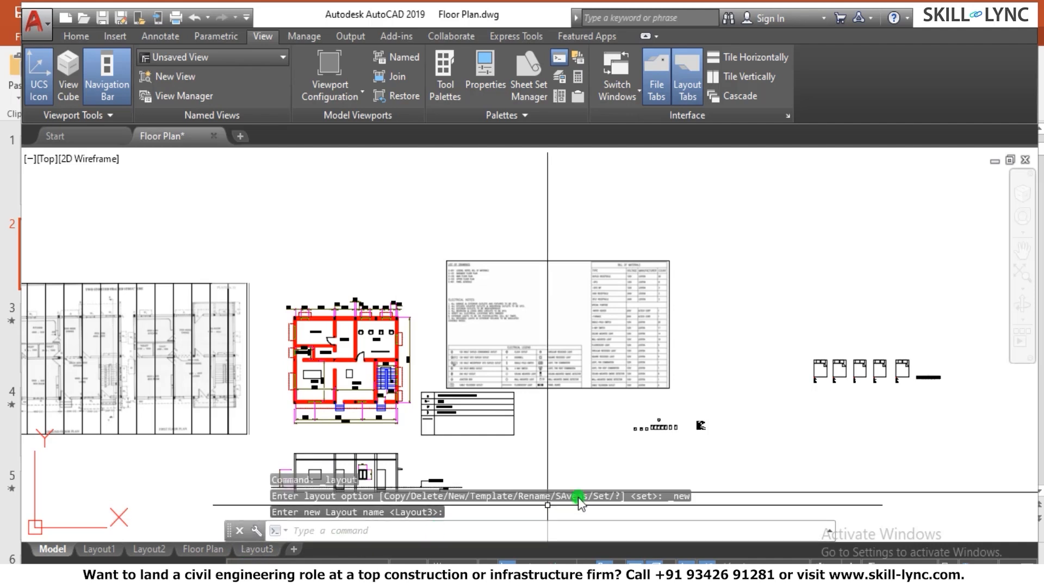
right_click(250, 549)
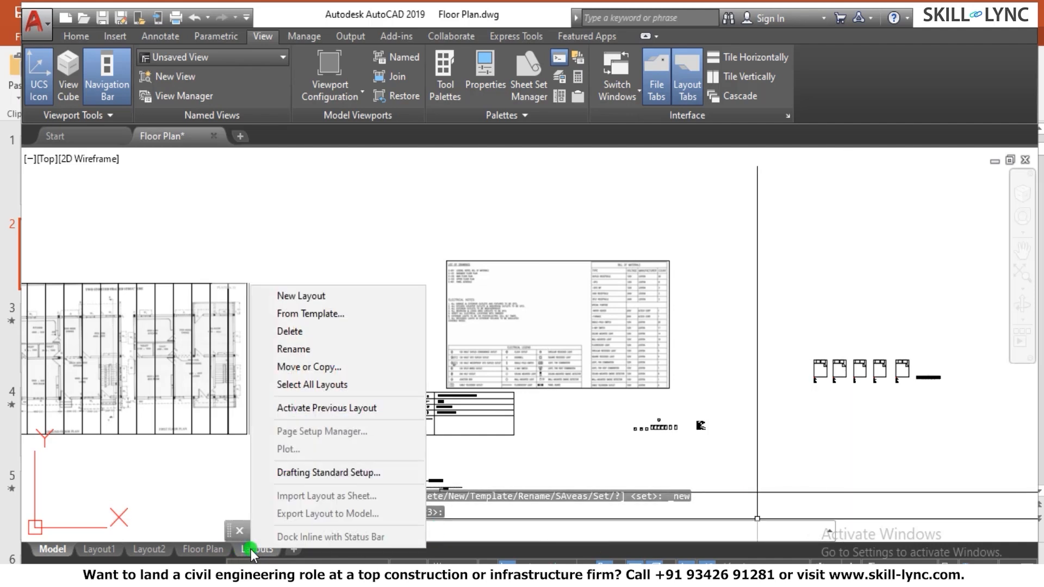
click(304, 350)
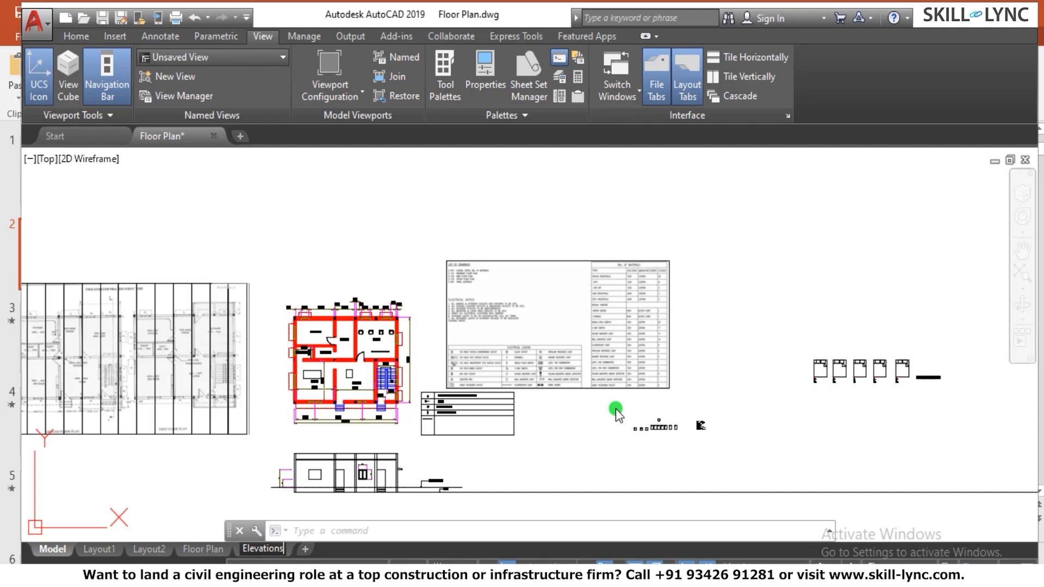
Delete Layout2 from the drawing and confirm its permanent deletion
right_click(146, 550)
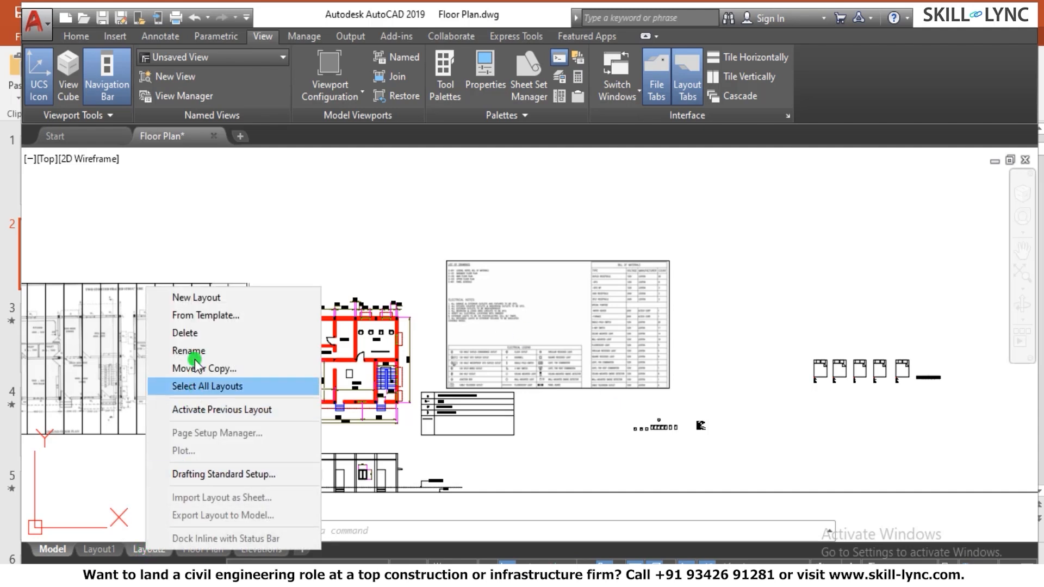
click(185, 332)
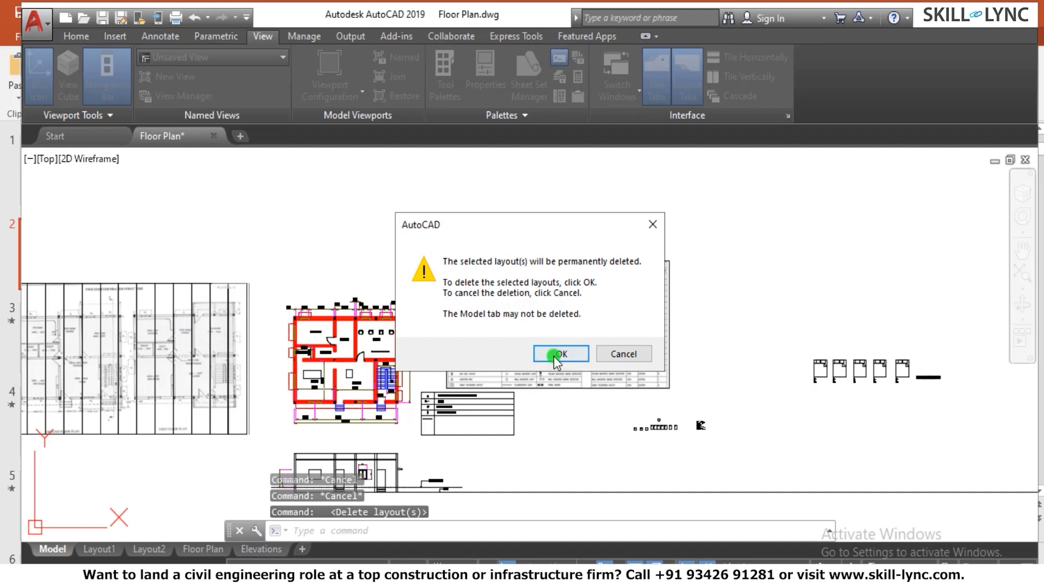
click(555, 354)
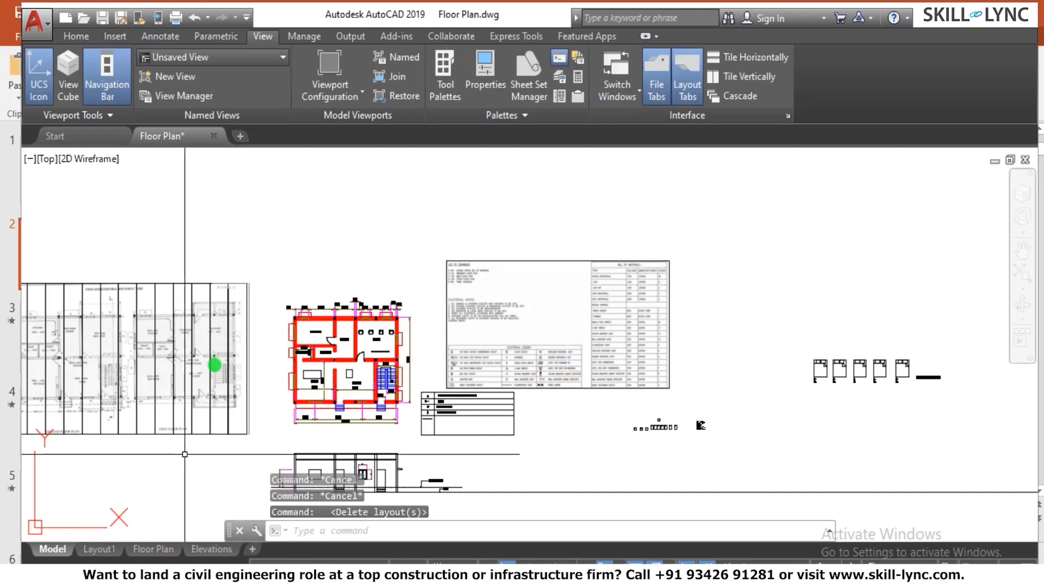
Delete Layout1 from the drawing, keeping the Floor Plan and Elevations layouts
right_click(106, 550)
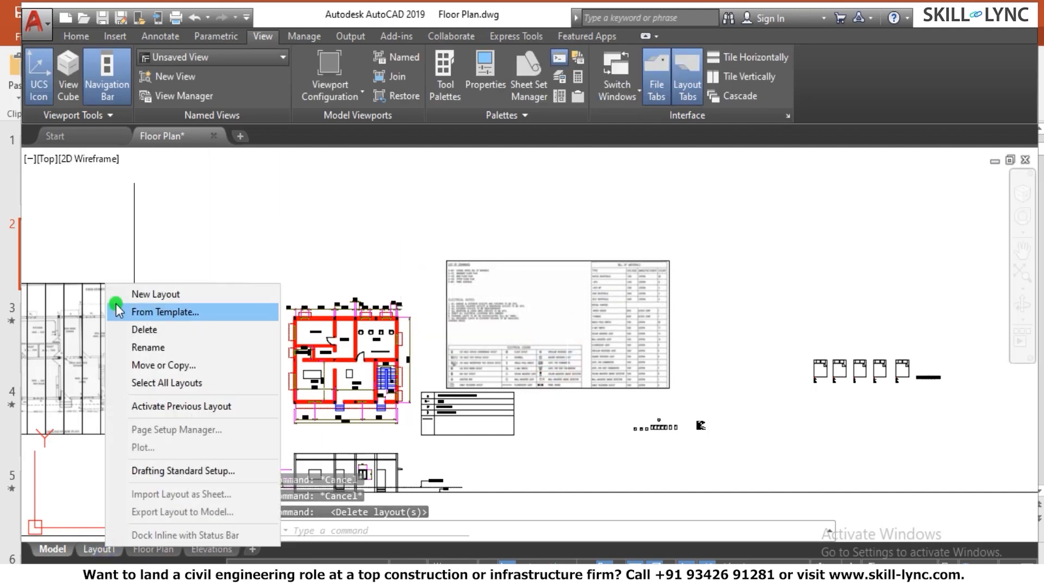
click(148, 330)
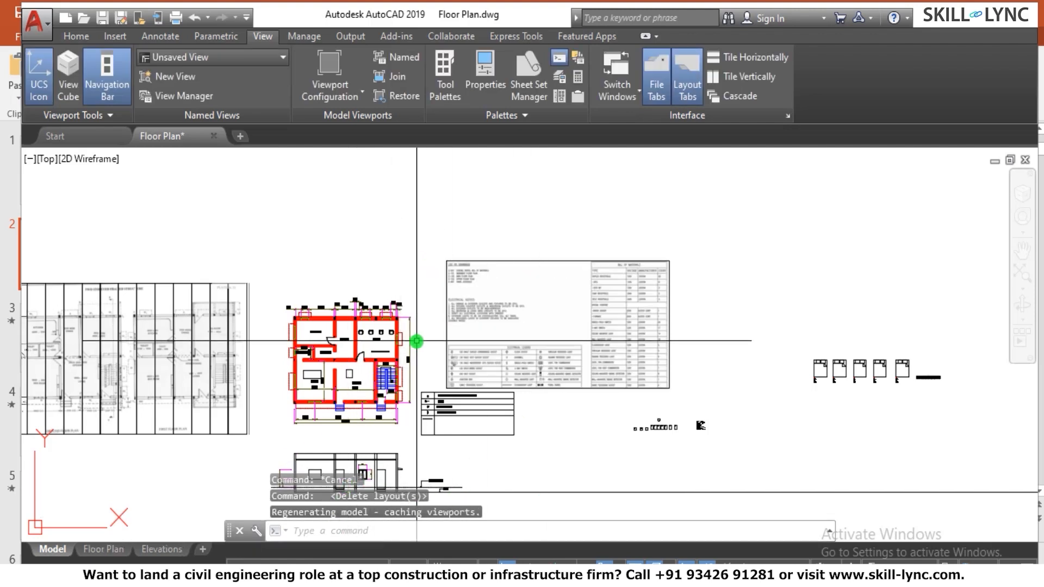
middle_drag(417, 341, 541, 281)
scroll(524, 293, up, 4)
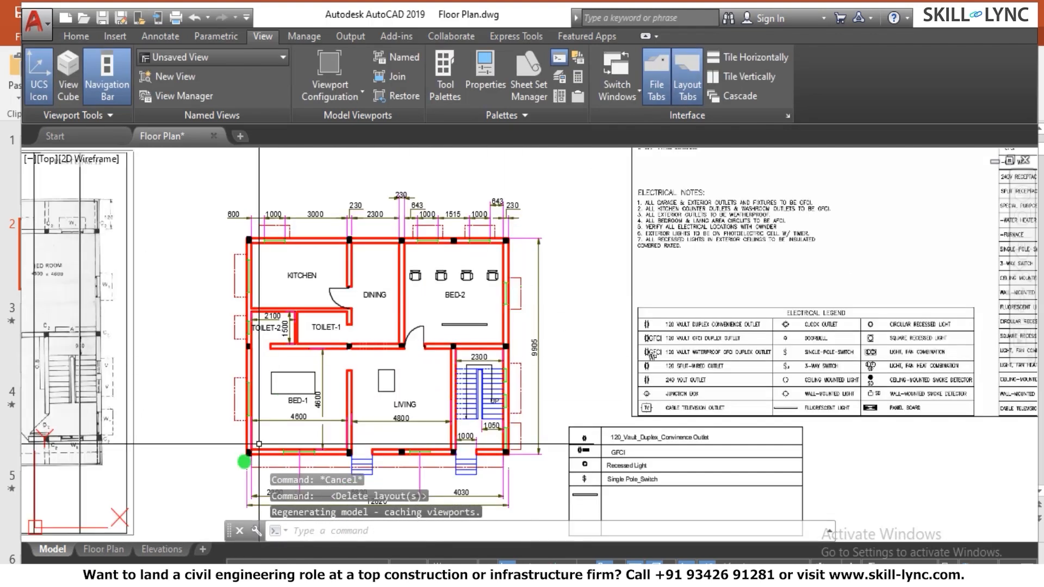
Switch to the Floor Plan layout and select its viewport to inspect the viewport's quick properties
click(97, 551)
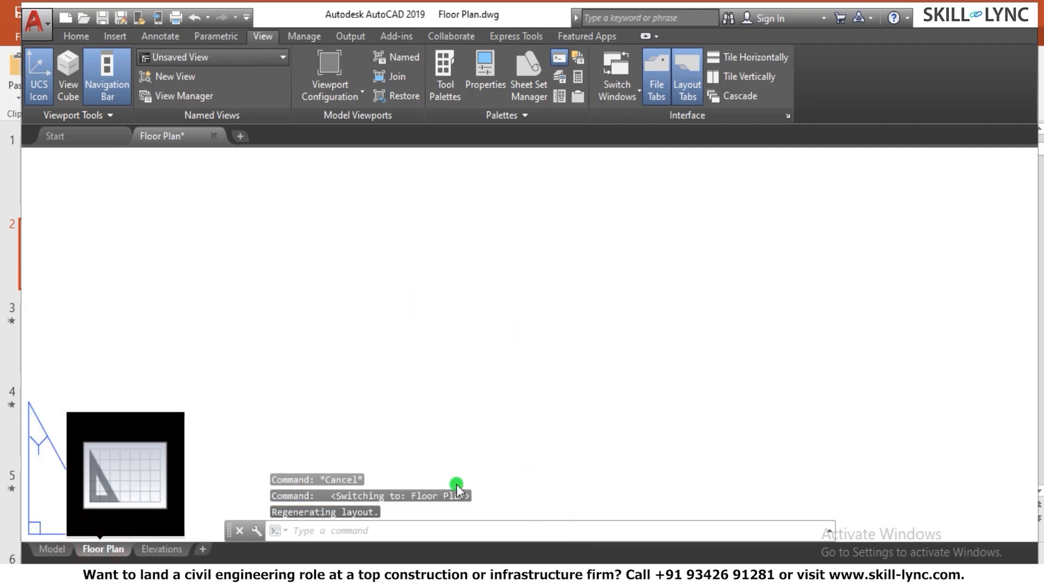
scroll(461, 332, down, 2)
scroll(482, 375, up, 1)
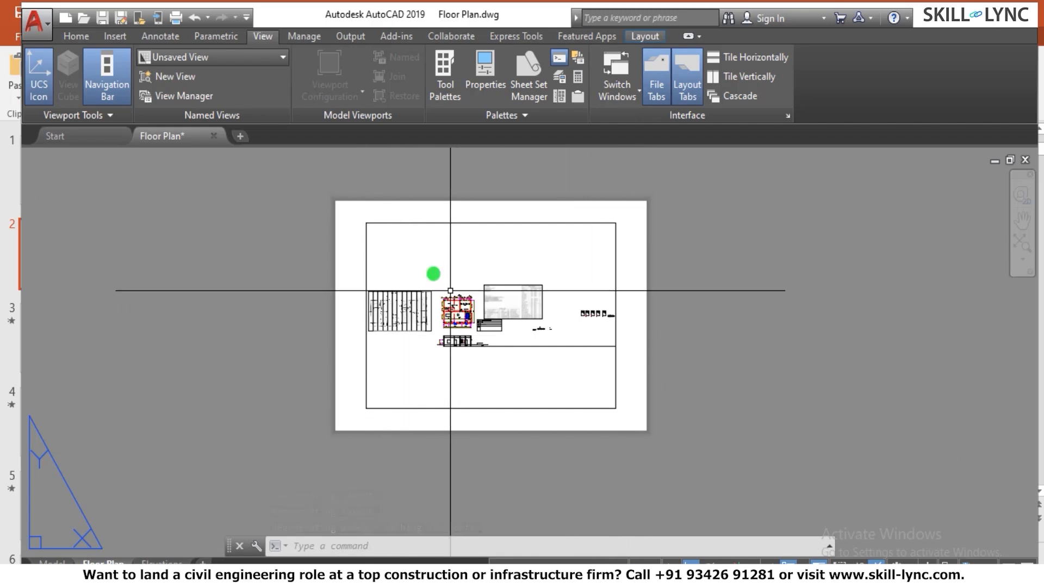
click(415, 228)
click(382, 197)
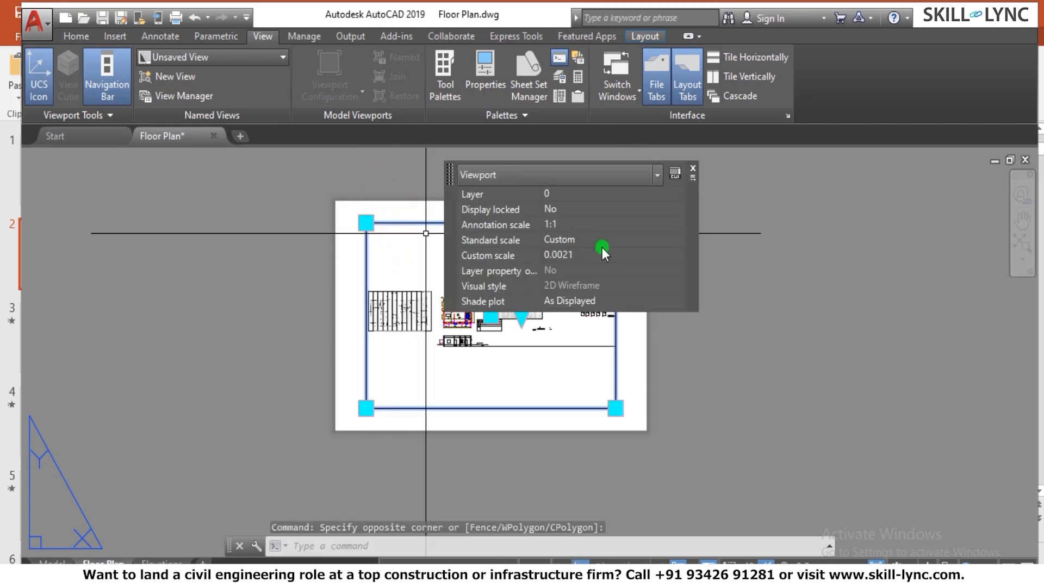
key(Escape)
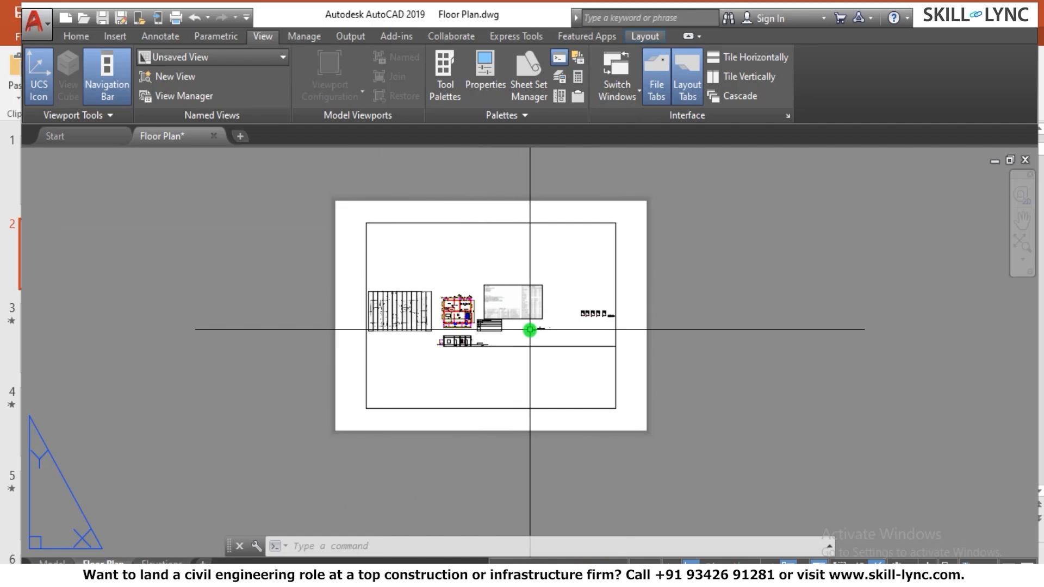
Activate model space inside the Floor Plan viewport with MS, enlarge the floor plan in it, and return to paper space with PS
text(ms)
key(Return)
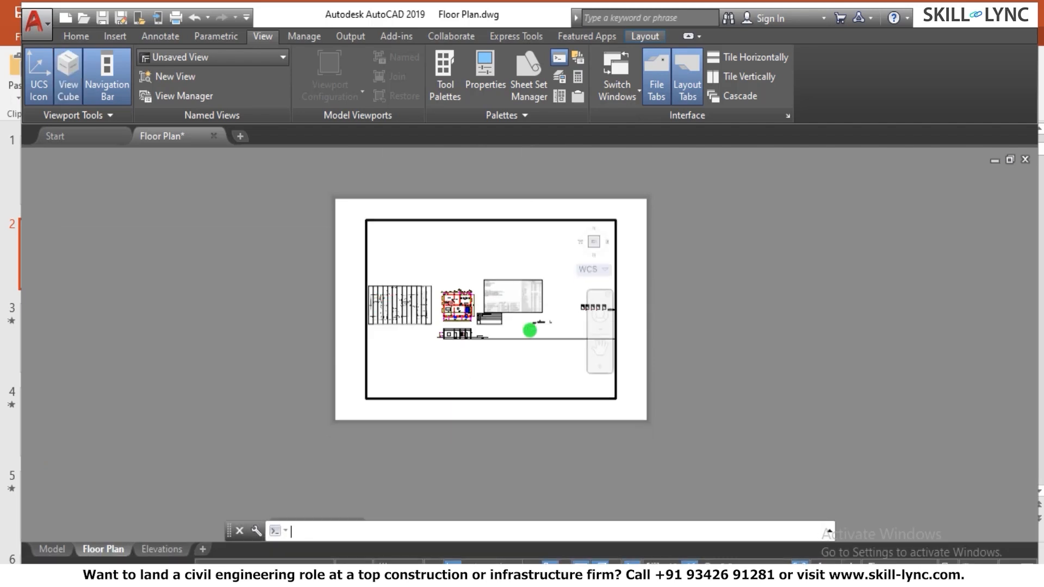
scroll(479, 299, up, 5)
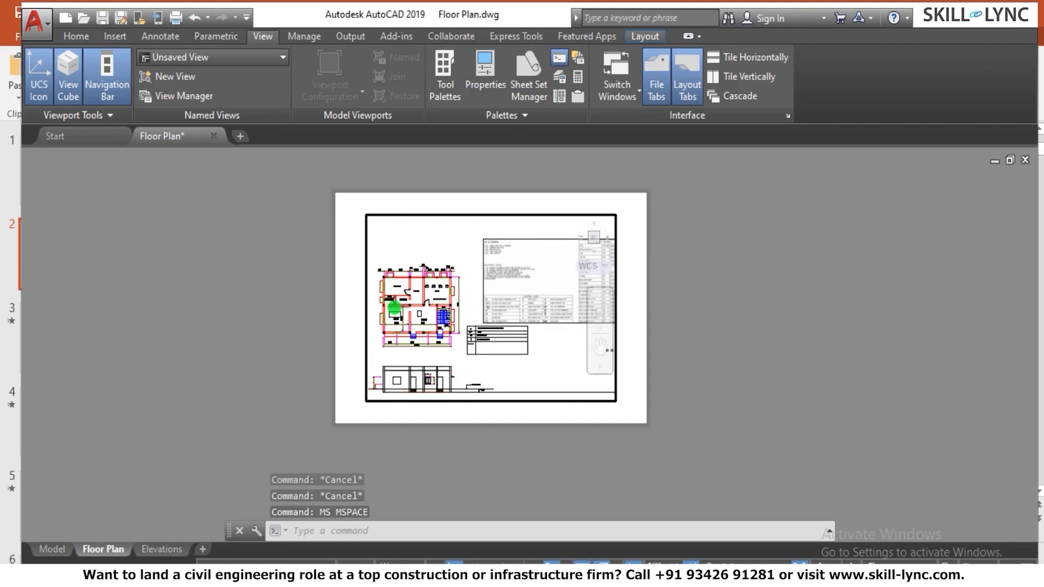
scroll(464, 301, down, 3)
scroll(463, 301, up, 3)
scroll(465, 300, down, 4)
scroll(465, 301, up, 1)
scroll(466, 304, up, 4)
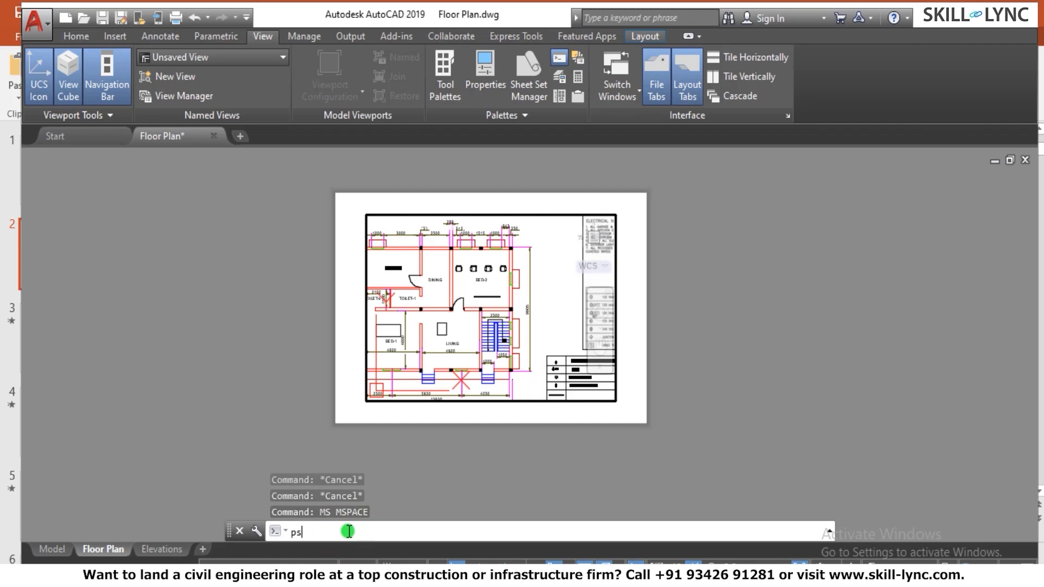
key(Return)
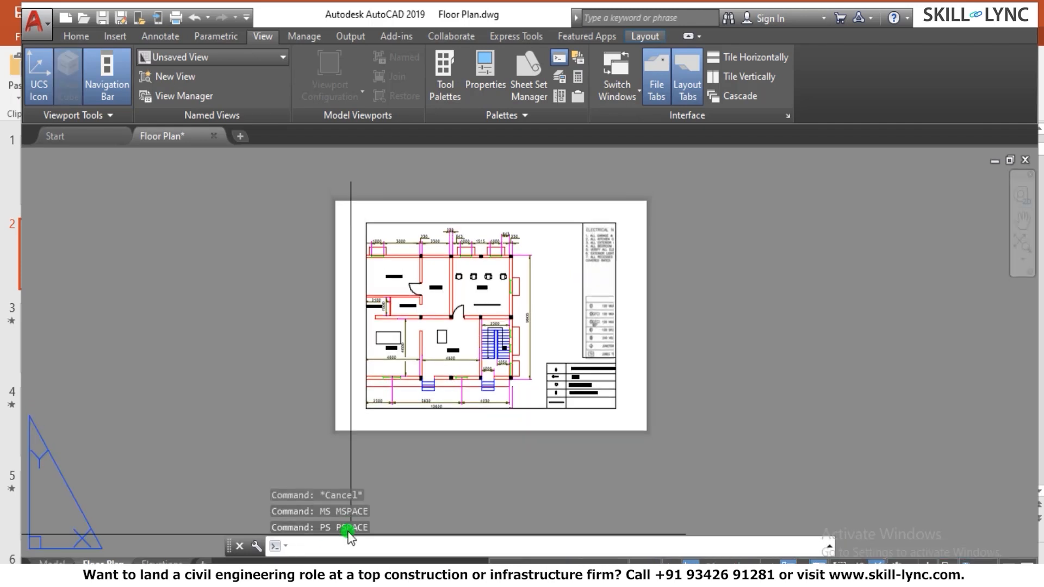
Re-enter the viewport's model space, rescale the view so the whole floor plan fits inside its frame, and go back to paper space
text(ms)
key(Return)
text(ps)
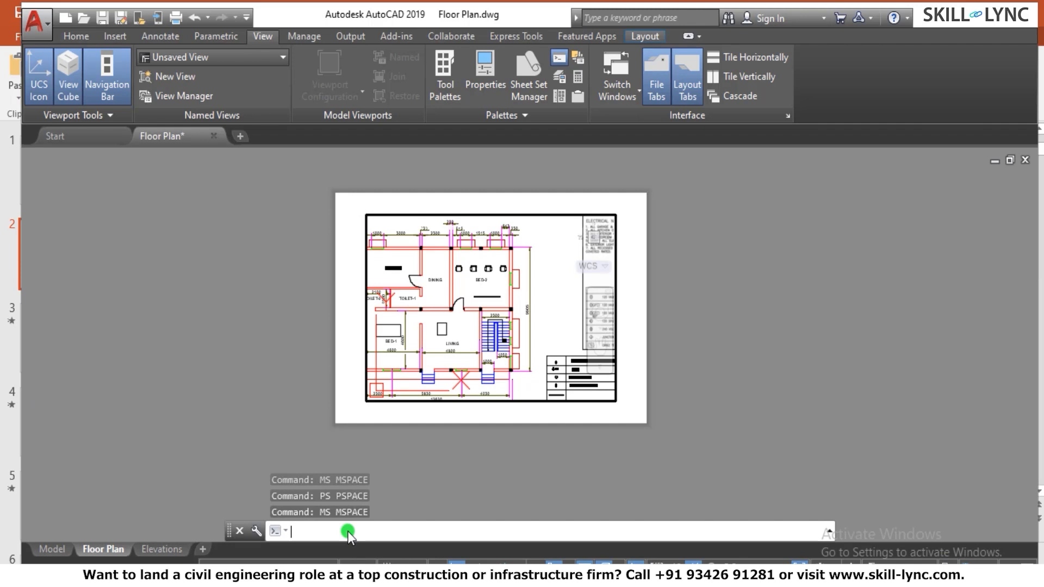
key(Return)
scroll(511, 329, up, 5)
scroll(511, 329, down, 5)
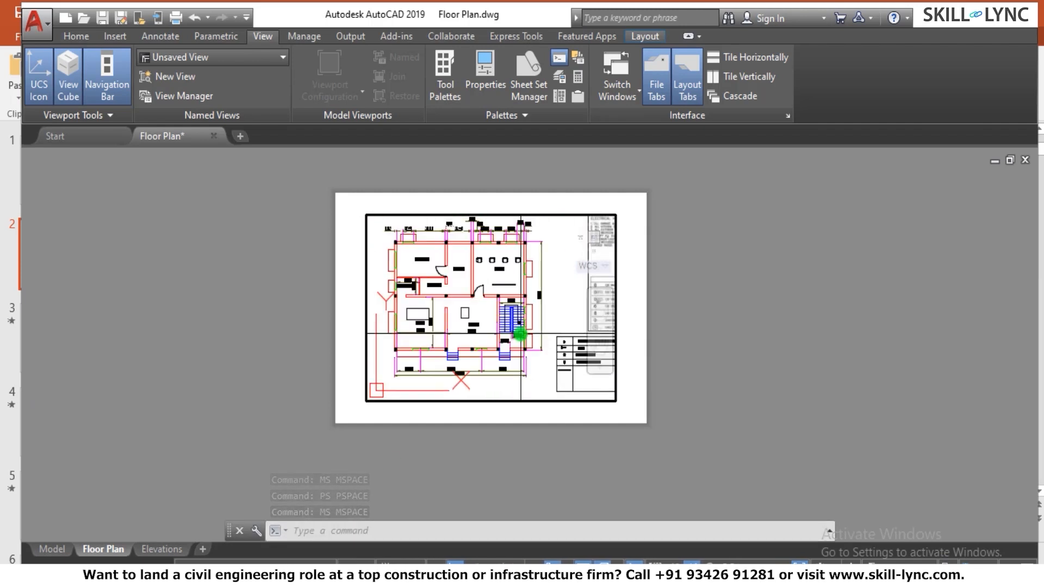
text(ps)
key(Return)
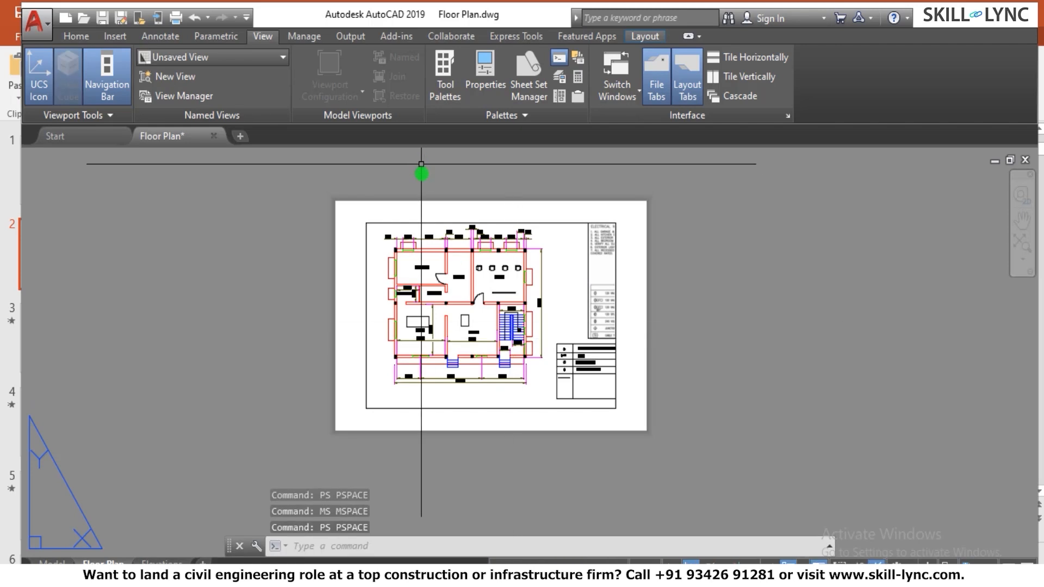
Erase the viewport from the Floor Plan layout, leaving the sheet empty
scroll(435, 260, up, 2)
scroll(435, 260, down, 2)
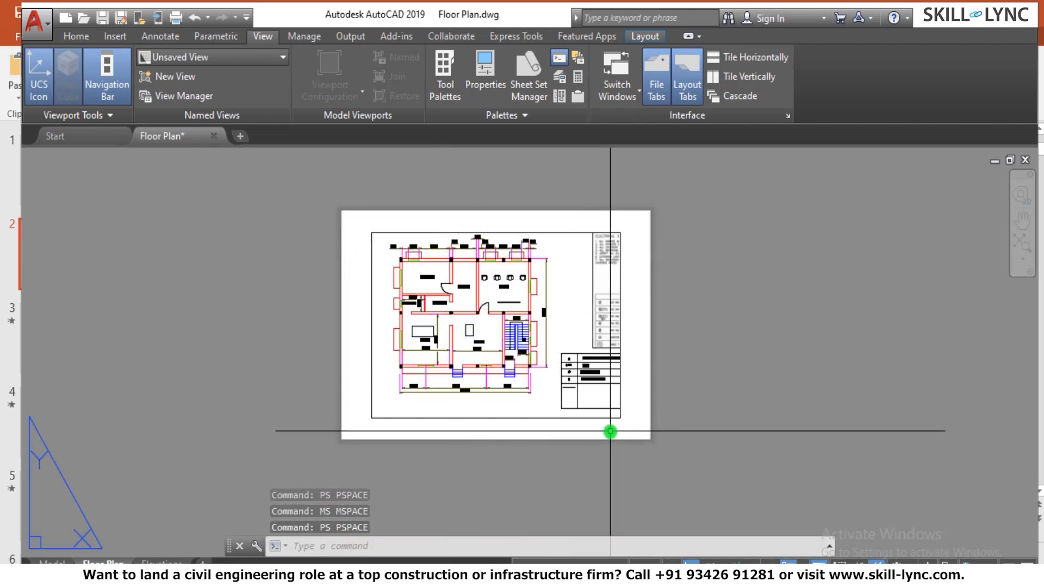
click(430, 233)
text(e)
key(Return)
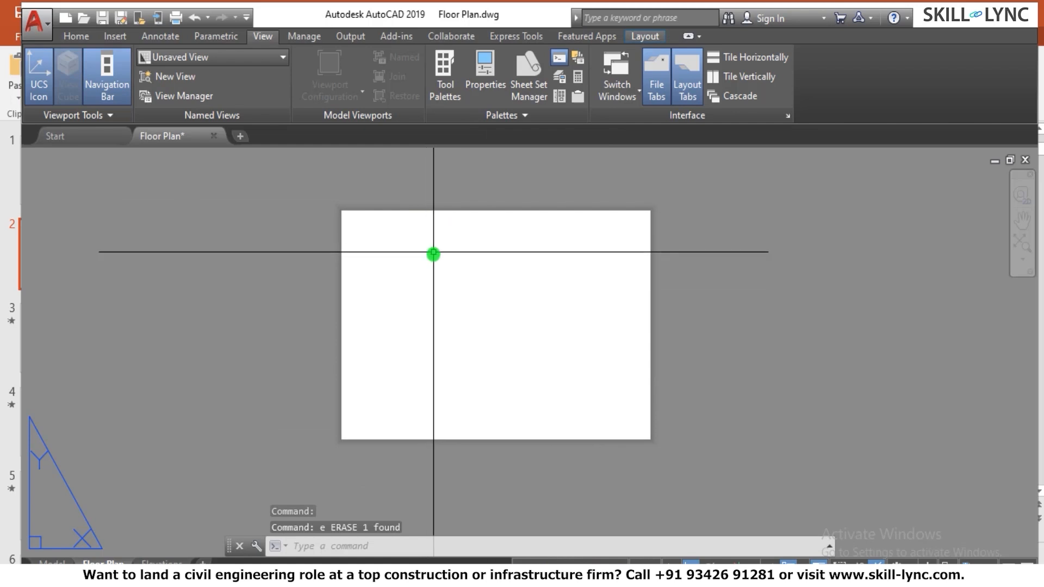
scroll(435, 254, up, 2)
scroll(440, 244, down, 3)
scroll(452, 247, up, 3)
scroll(536, 220, down, 2)
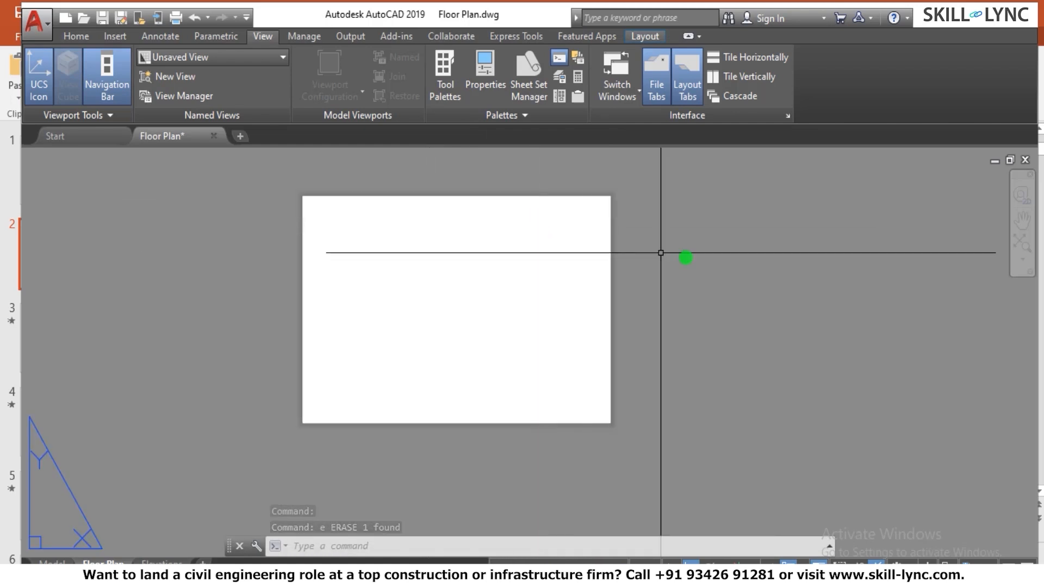
scroll(609, 236, up, 3)
scroll(600, 245, down, 3)
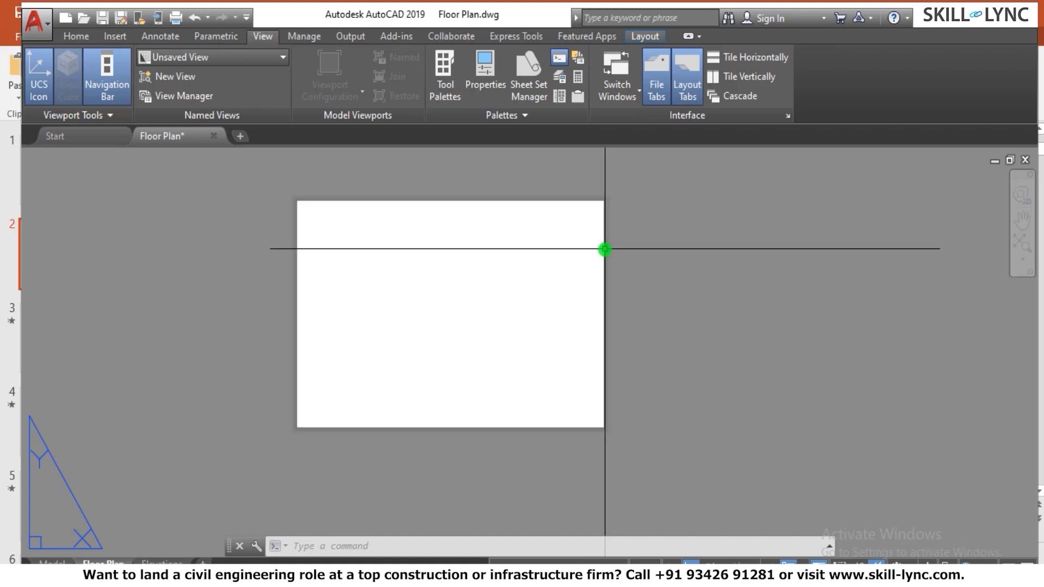
scroll(610, 248, up, 2)
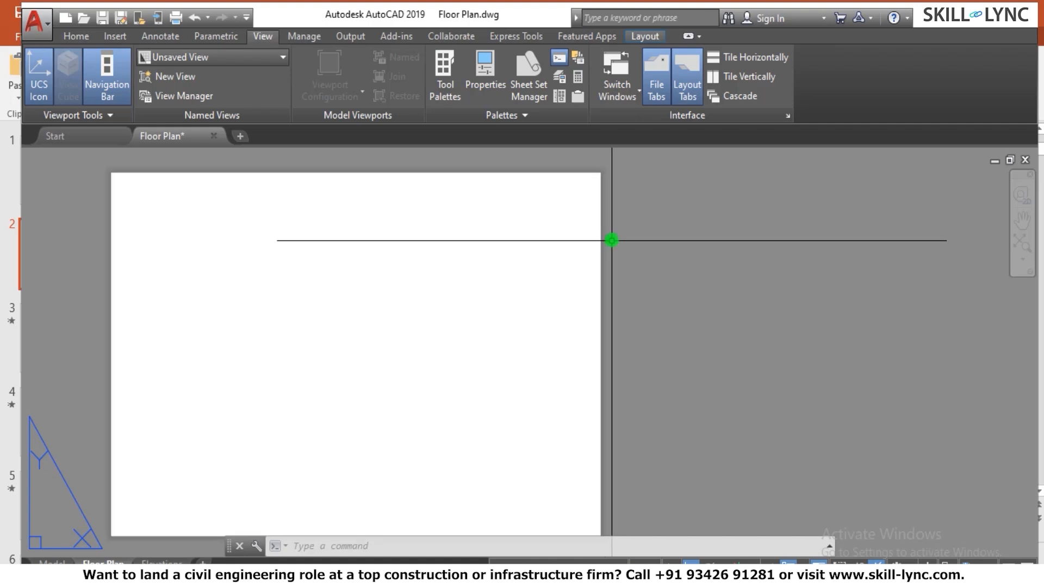
scroll(611, 240, down, 2)
scroll(611, 238, up, 2)
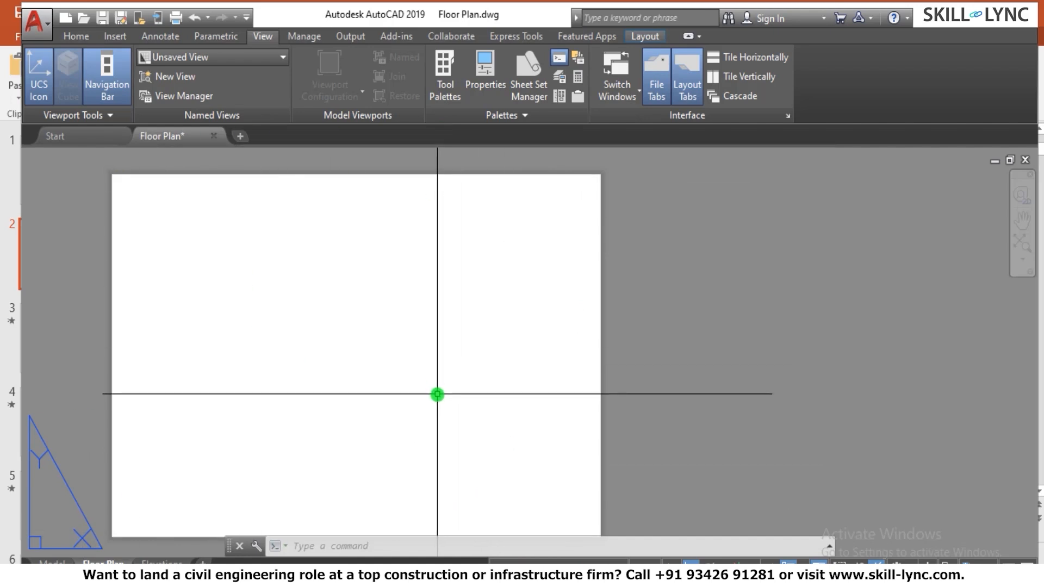
text(1ayout)
key(Return)
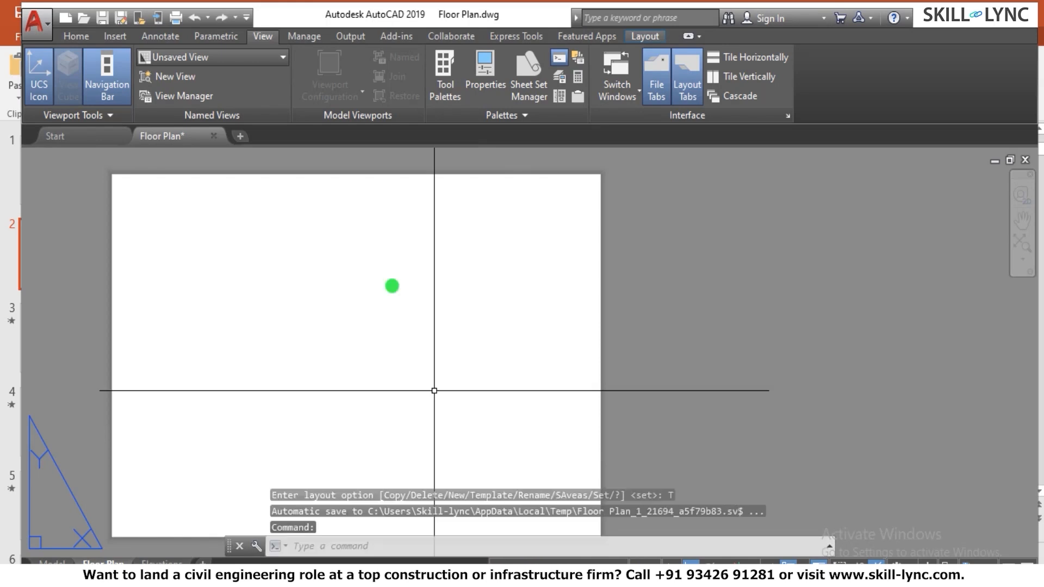
scroll(401, 296, down, 2)
scroll(407, 334, up, 2)
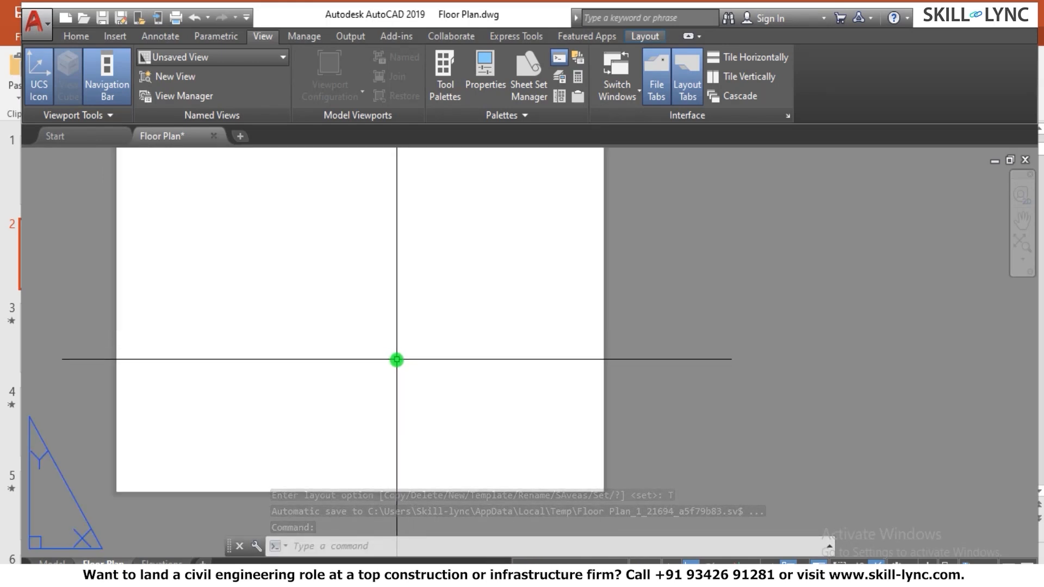
scroll(412, 337, down, 2)
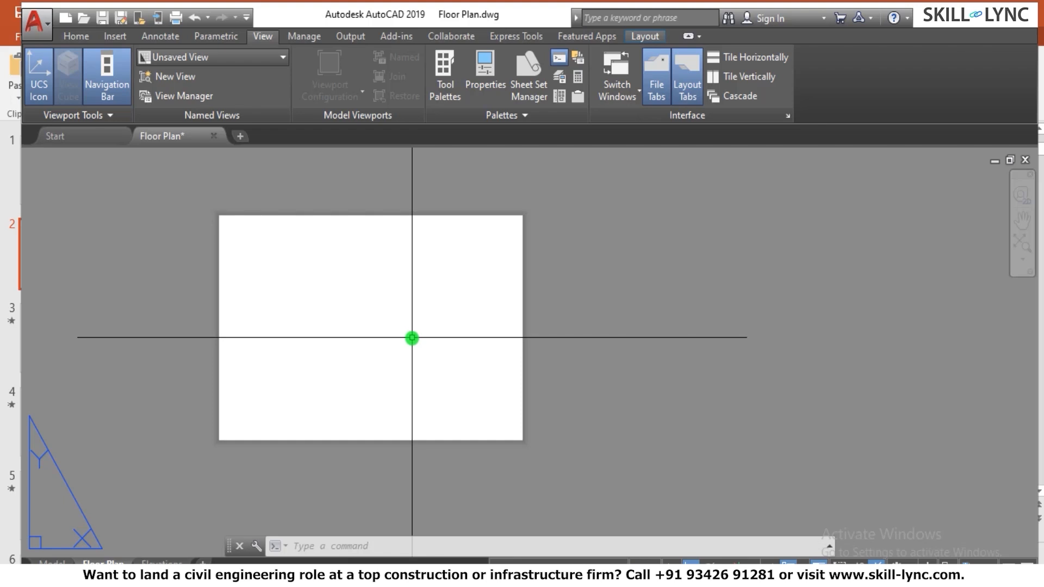
scroll(404, 353, up, 2)
scroll(405, 352, down, 1)
scroll(408, 351, up, 1)
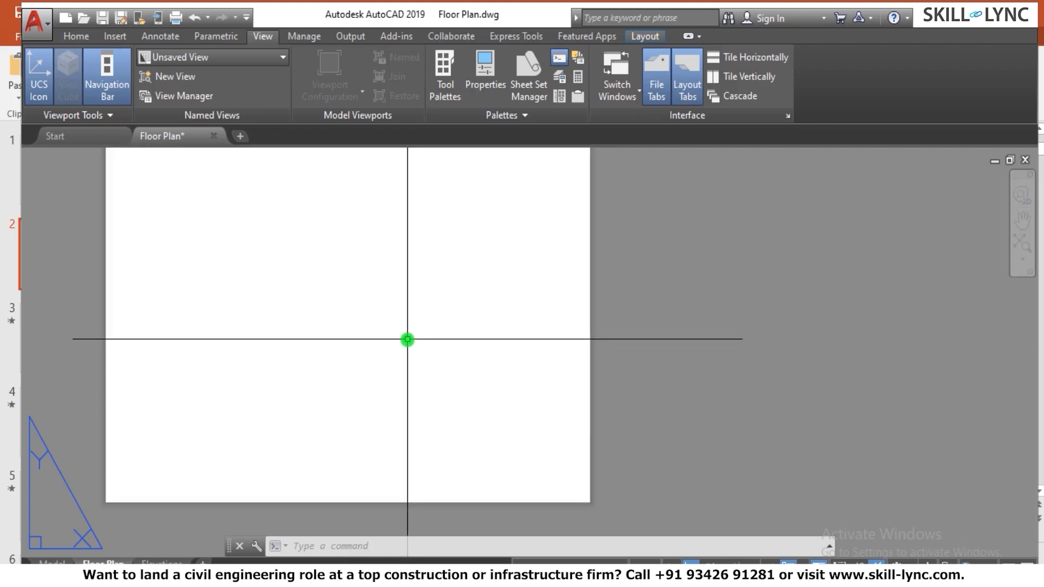
Try to insert the ISO A1 layout from the Architectural Metric template in the SheetSets folder, using the LAYOUT command's Template option
text(layo)
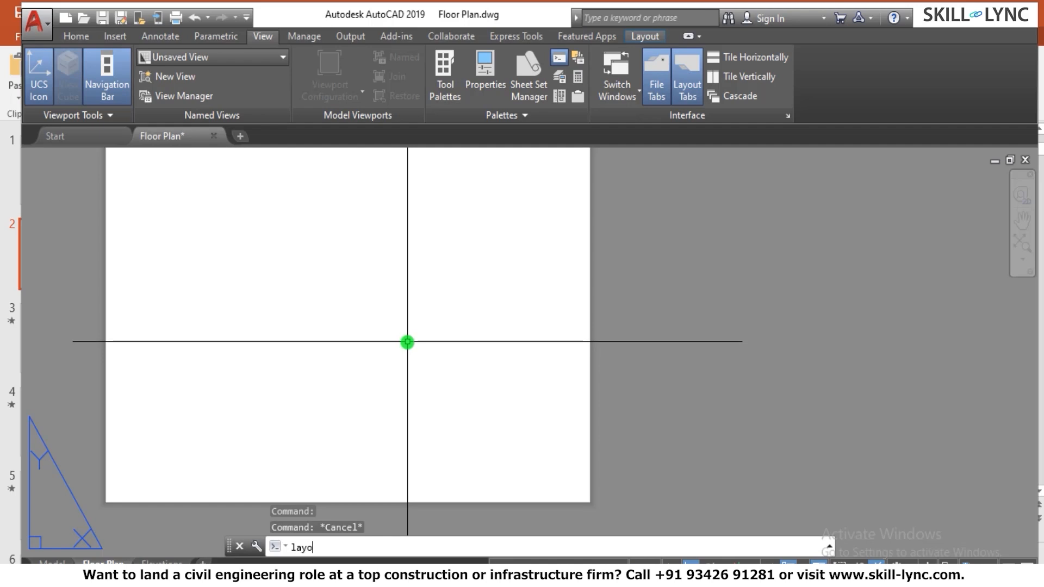
text(ut)
key(Return)
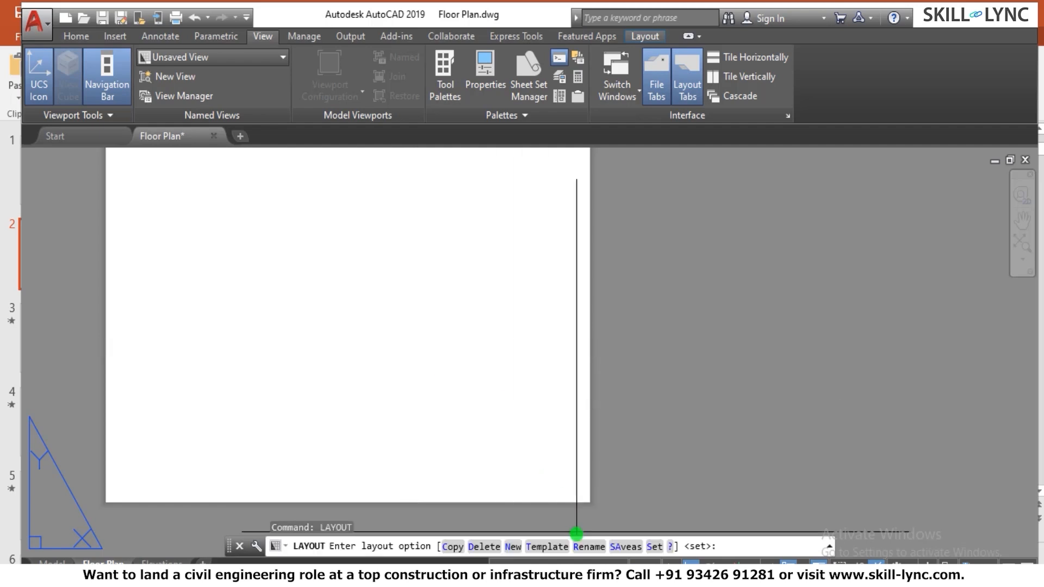
click(564, 548)
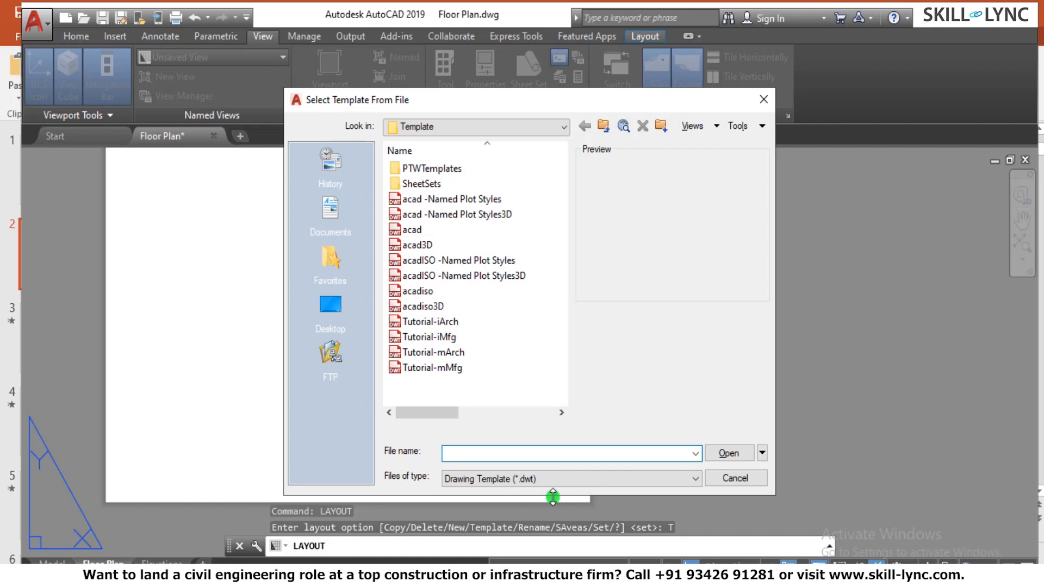
click(442, 354)
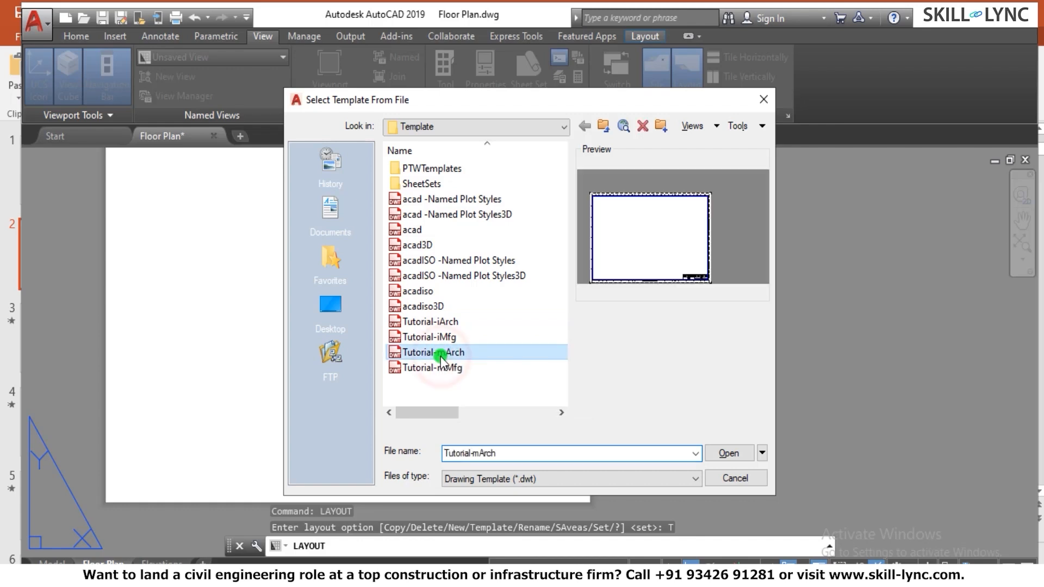
double_click(408, 185)
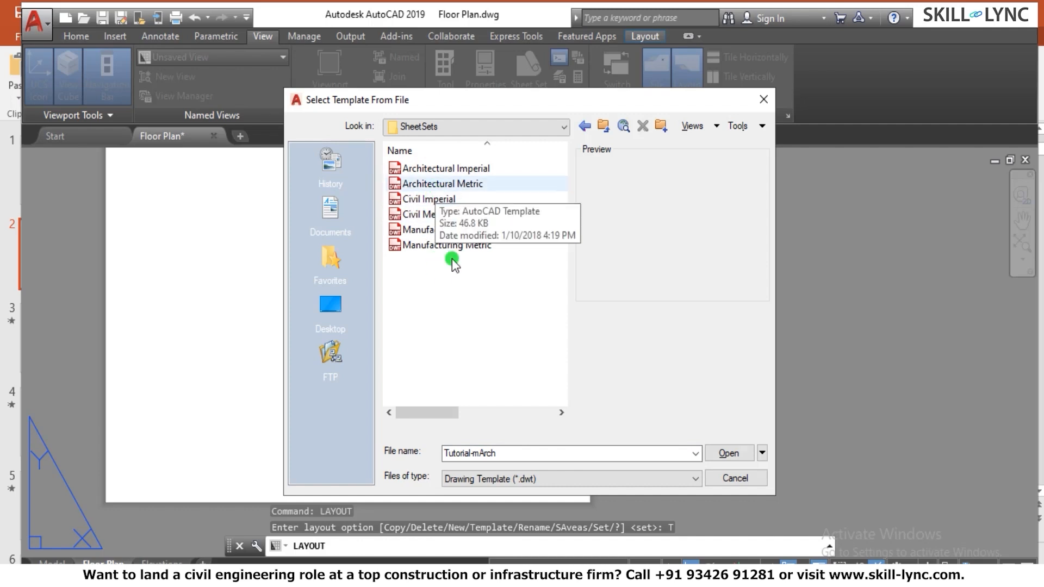
click(459, 185)
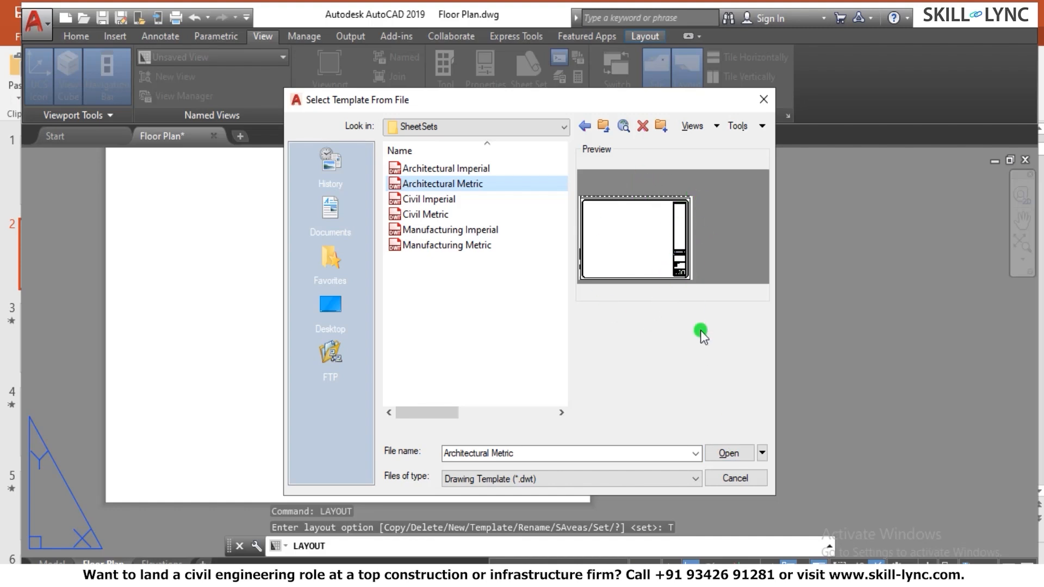
click(734, 453)
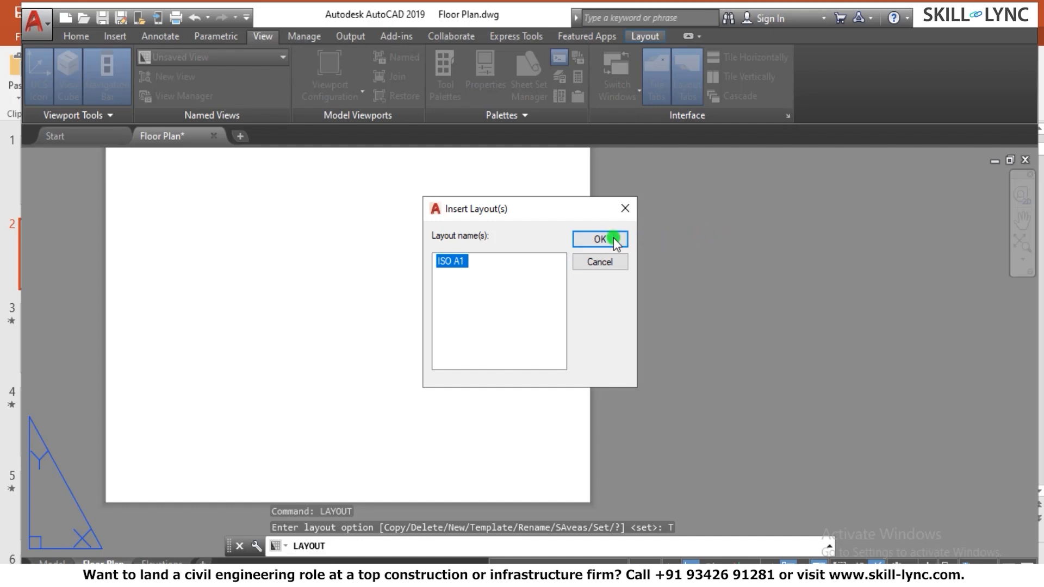
click(586, 255)
Switch to the Elevations layout and cancel any pending selection there
click(162, 563)
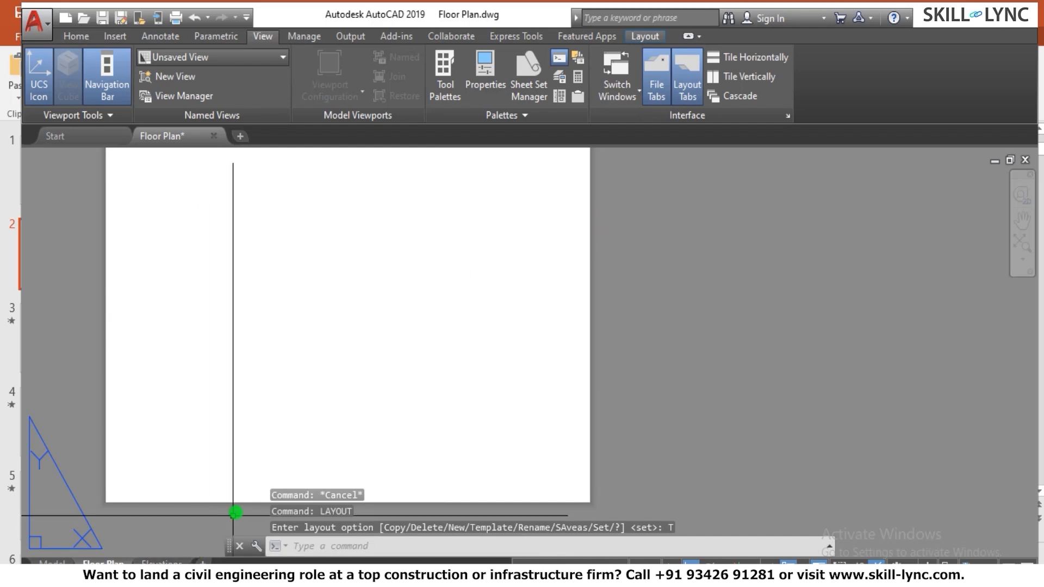
click(371, 535)
key(Escape)
key(Escape)
Insert the ISO A1 layout from the Architectural Metric template in the SheetSets folder, using the LAYOUT command's Template option
text(l)
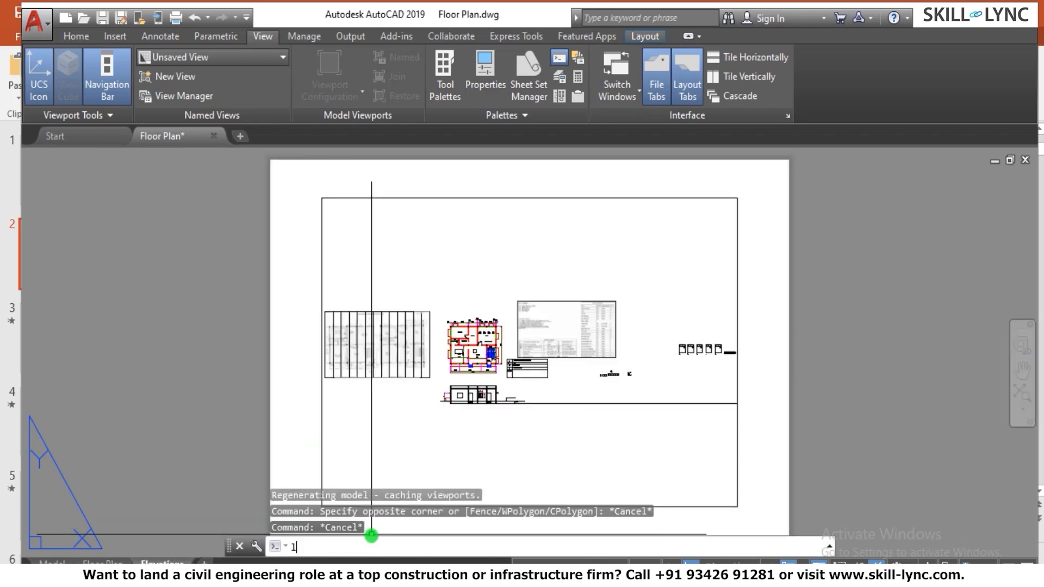
text(ayout)
key(Return)
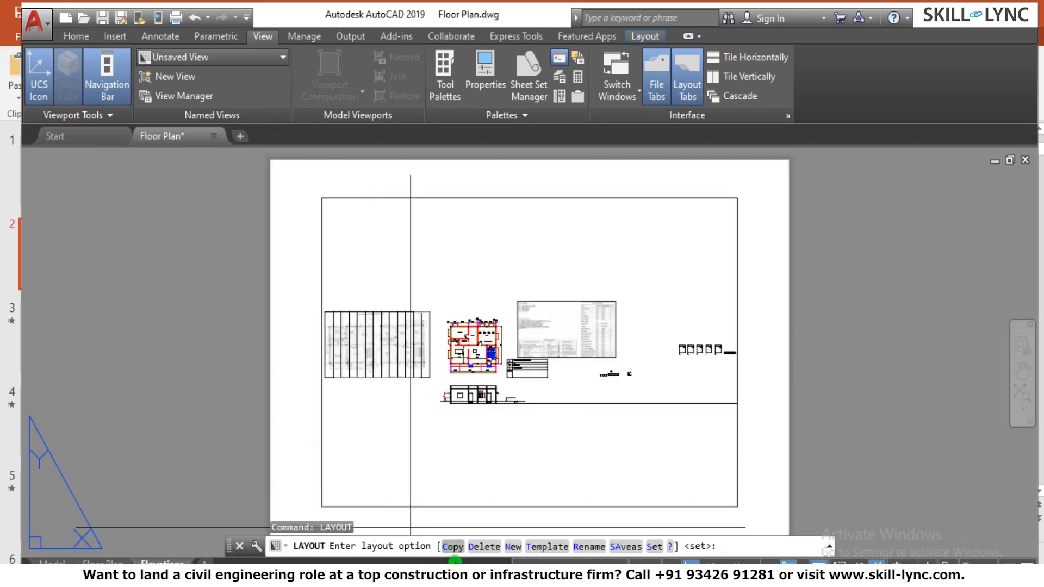
text(T)
key(Return)
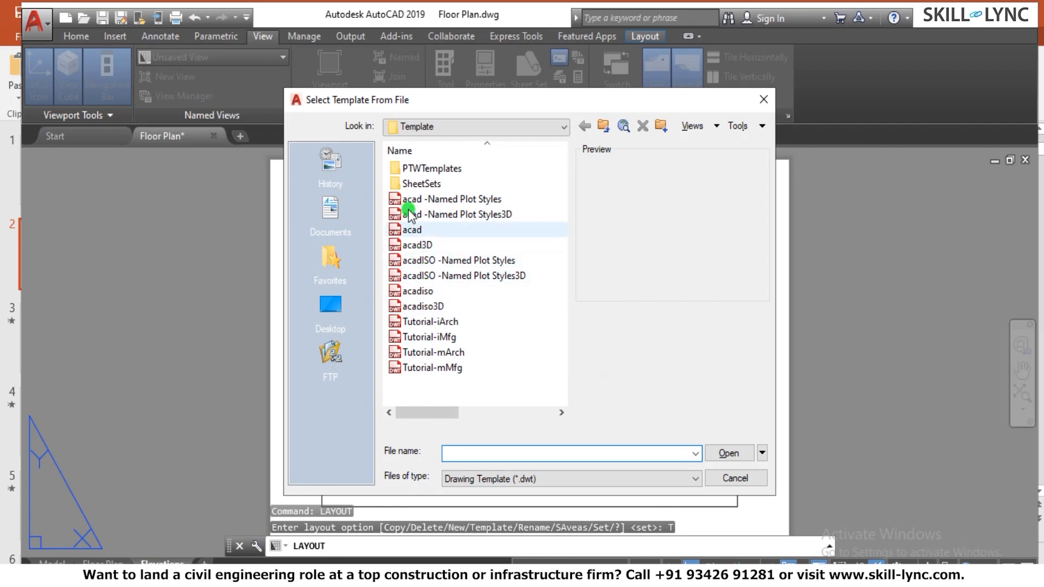
double_click(417, 183)
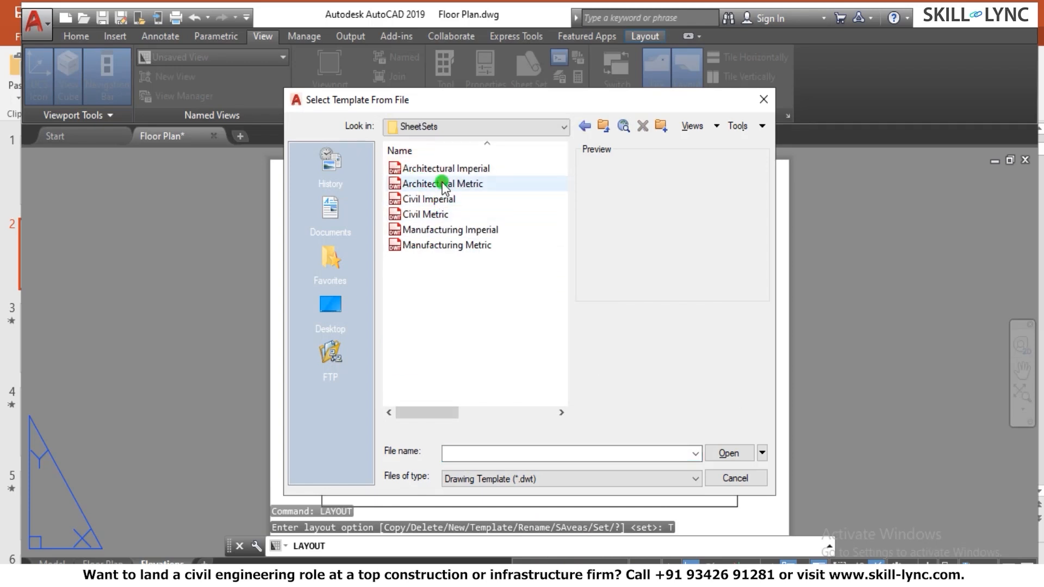
click(444, 185)
click(743, 462)
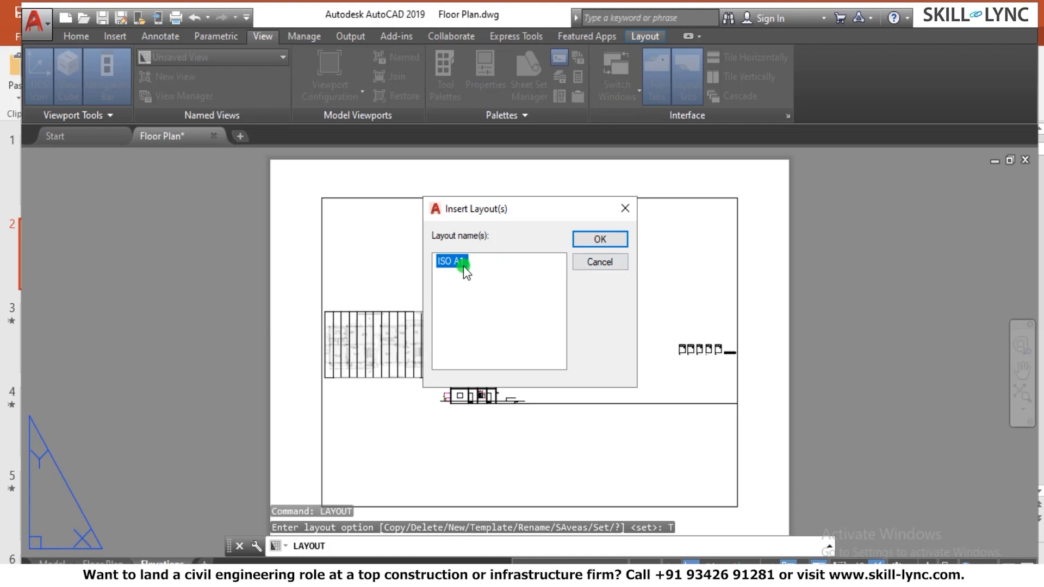
click(451, 257)
click(592, 232)
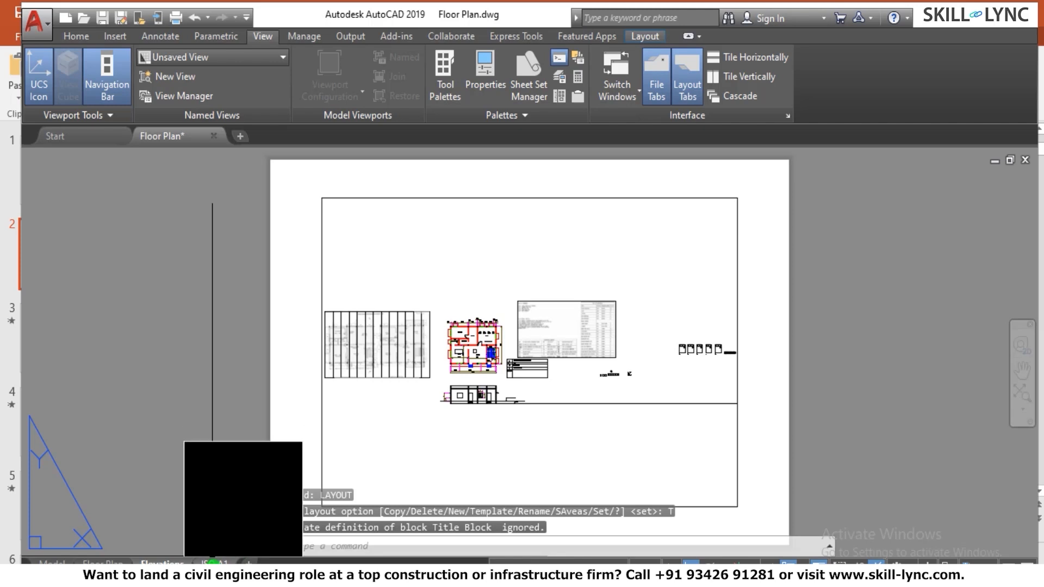
Open the inserted ISO A1 layout and view its whole sheet
click(213, 562)
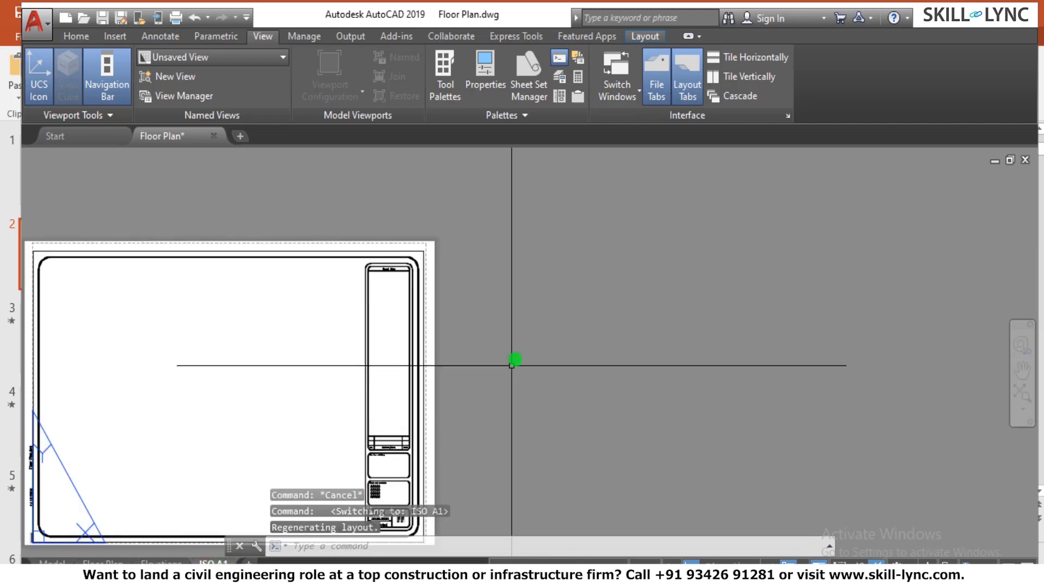
scroll(408, 384, up, 5)
scroll(454, 412, down, 4)
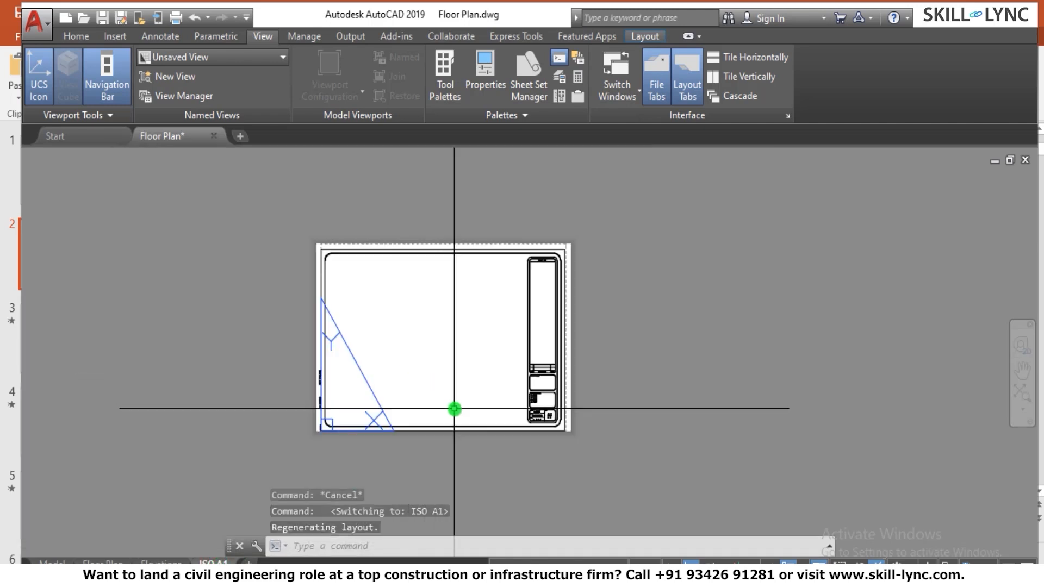
scroll(443, 274, up, 2)
Measure the width of the ISO A1 sheet along its upper edge with DIST
key(Escape)
text(di)
key(Return)
scroll(256, 179, up, 2)
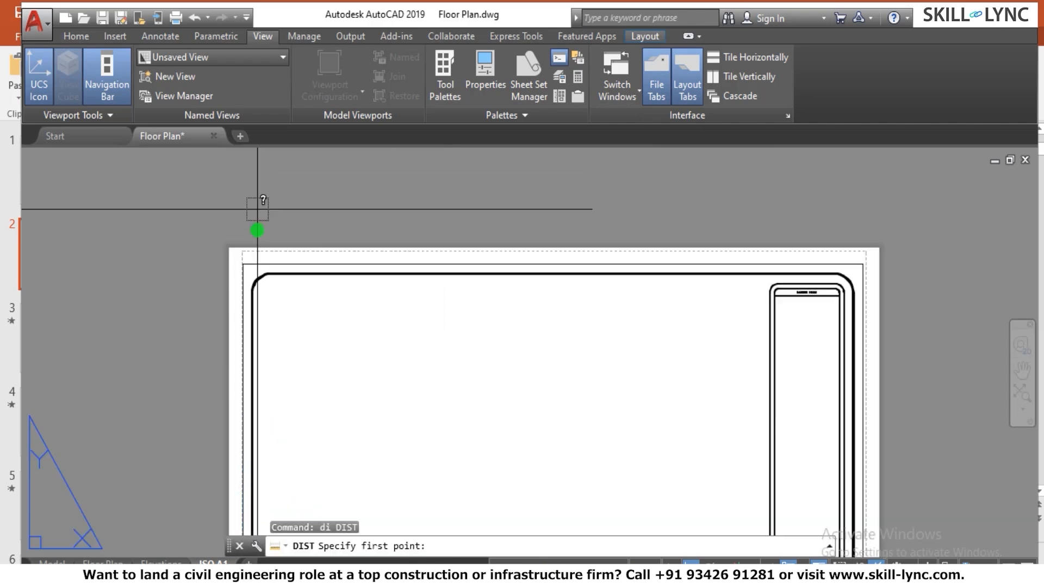
click(248, 250)
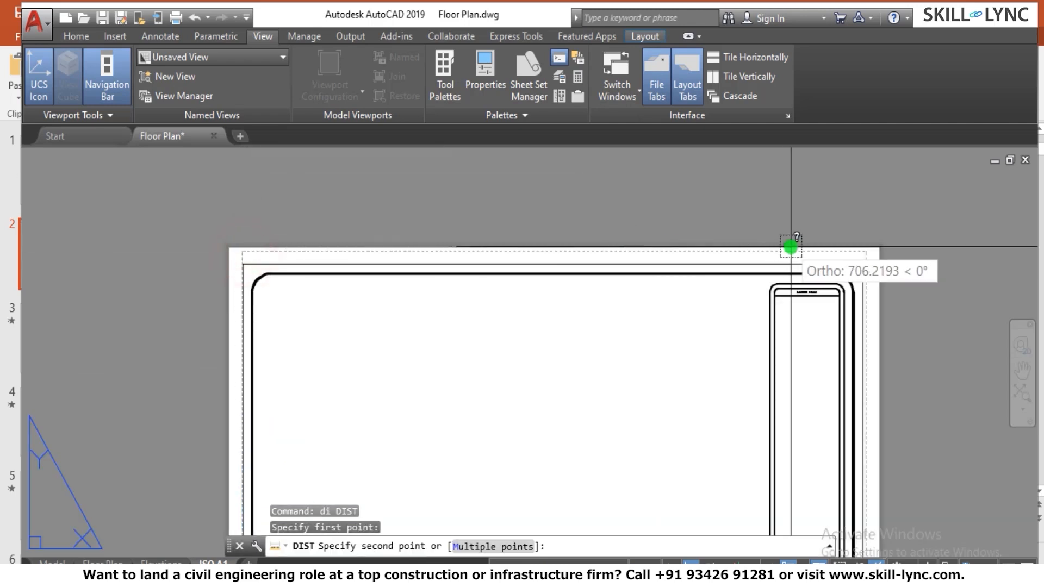
click(846, 246)
scroll(776, 226, down, 5)
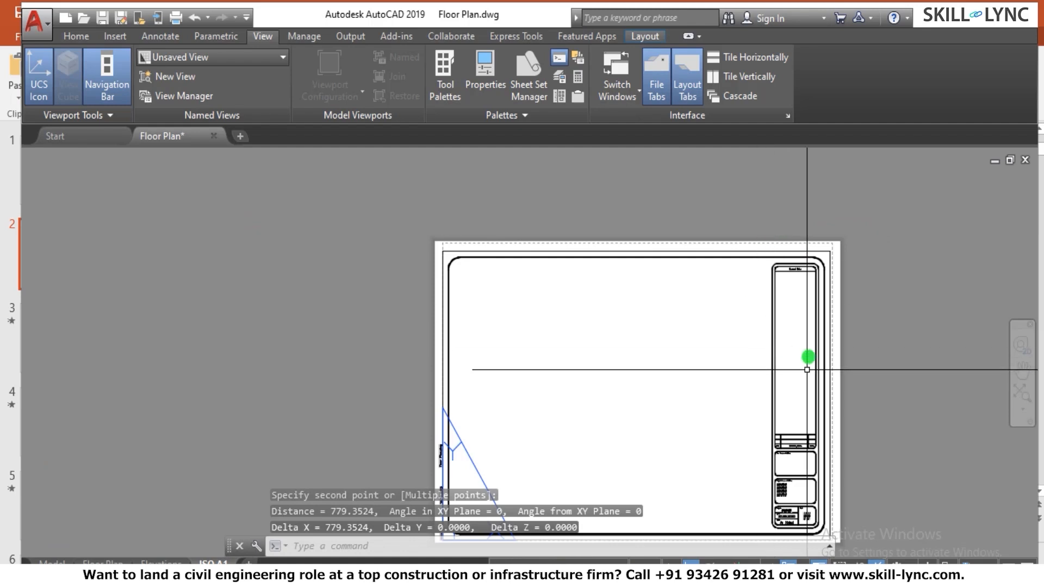
Measure the height of the ISO A1 sheet between its lower and upper borders with DIST
scroll(762, 414, up, 4)
key(Return)
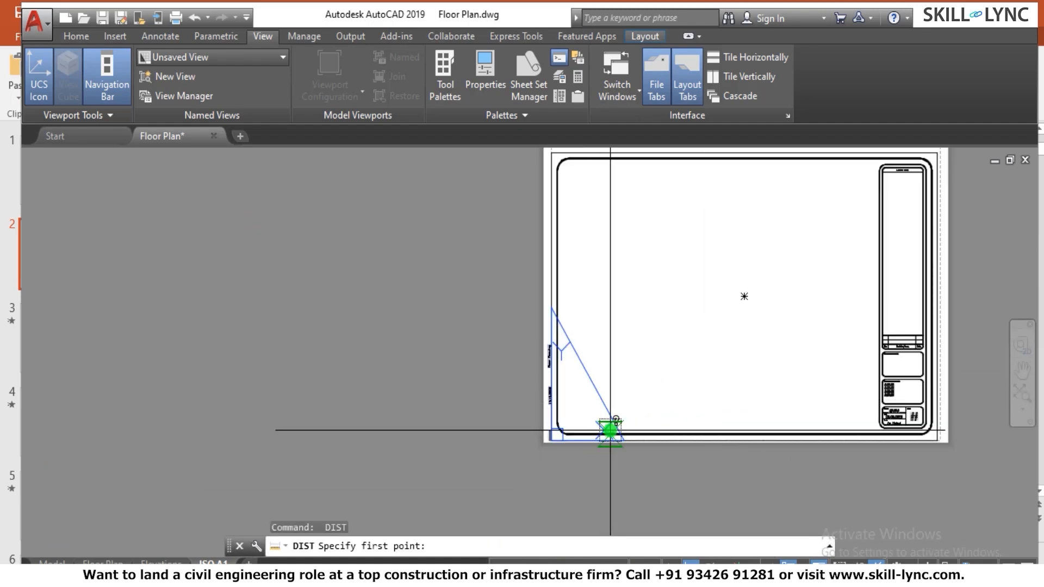
click(565, 447)
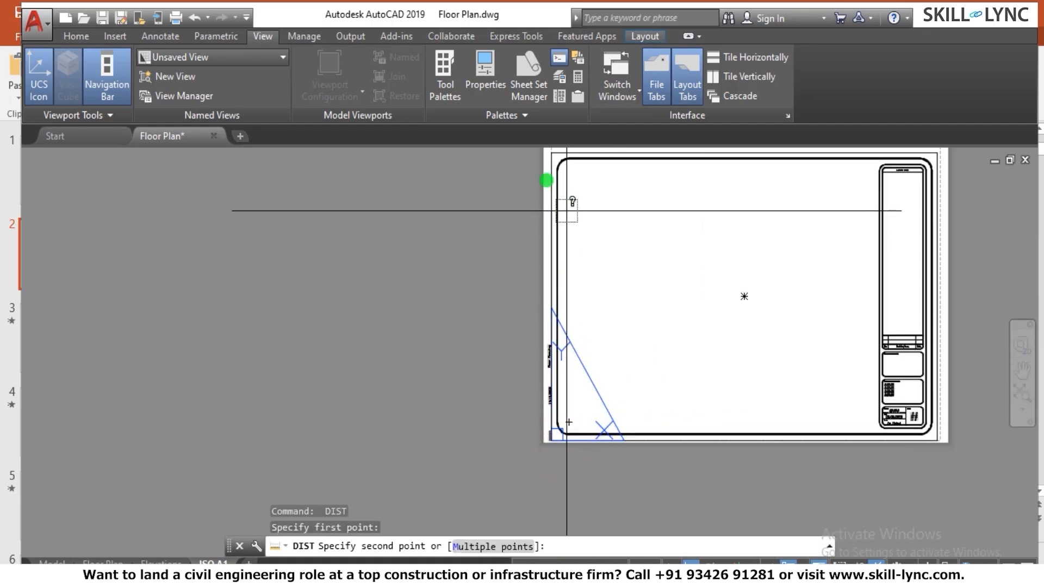
click(550, 157)
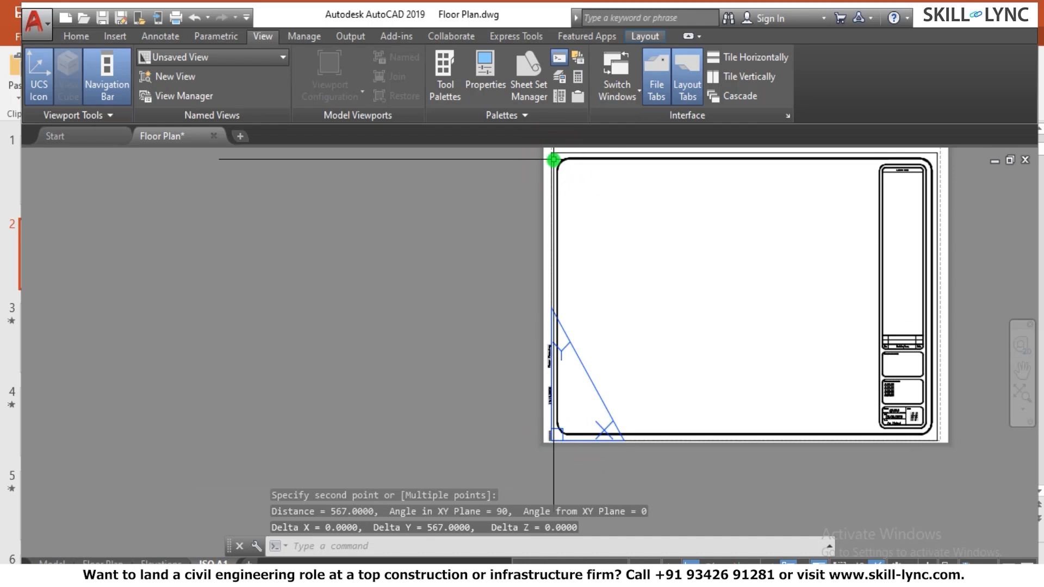
scroll(664, 231, down, 3)
scroll(846, 249, up, 4)
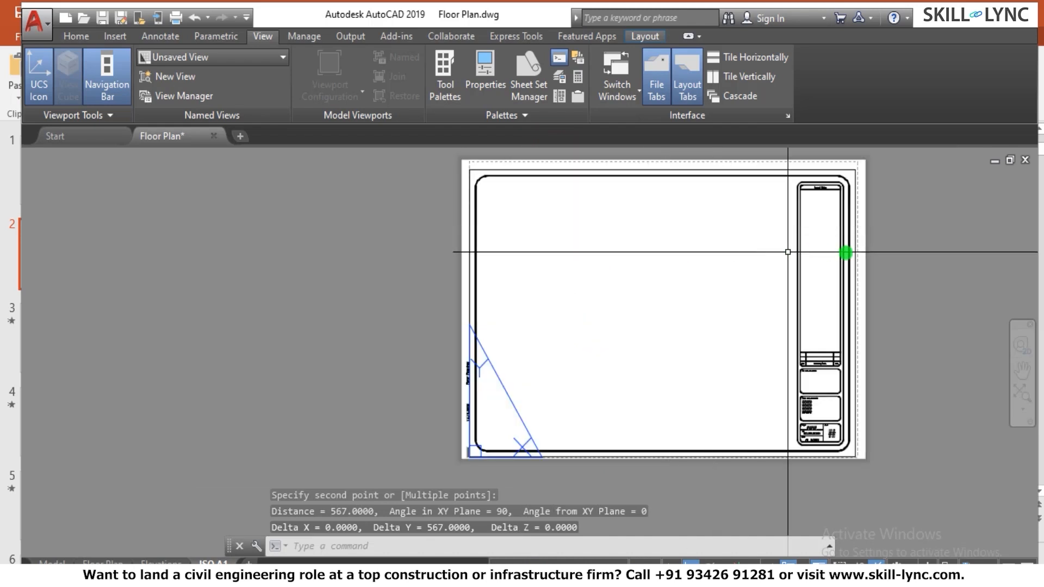
Examine the ISO A1 sheet's title block, including its revision table and its firm, project, date, scale and sheet fields
key(Escape)
scroll(778, 410, up, 7)
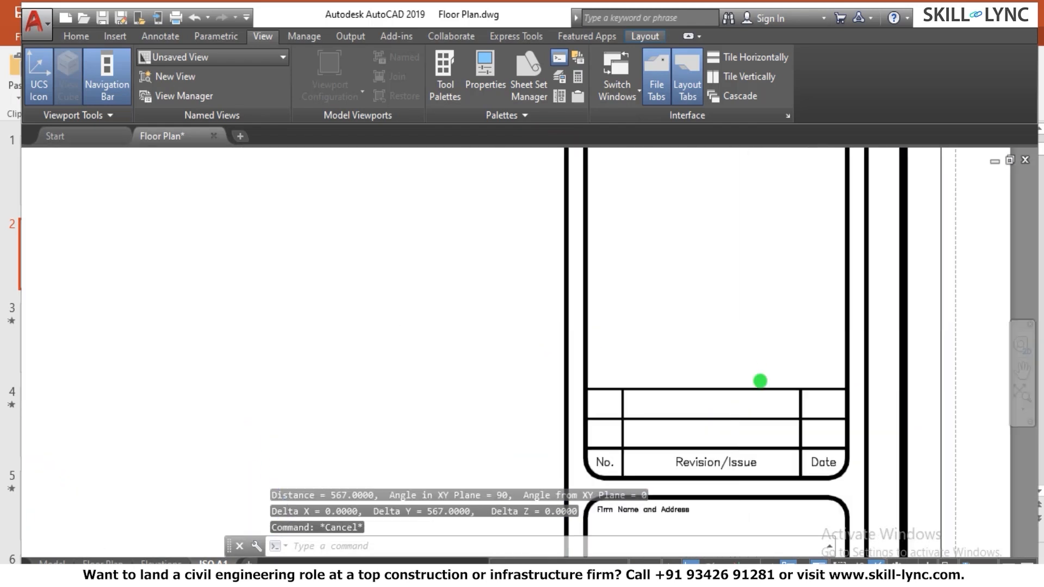
scroll(761, 414, down, 7)
scroll(760, 433, up, 6)
scroll(657, 380, down, 4)
scroll(741, 475, up, 5)
scroll(701, 509, up, 4)
scroll(749, 398, down, 5)
scroll(729, 459, up, 1)
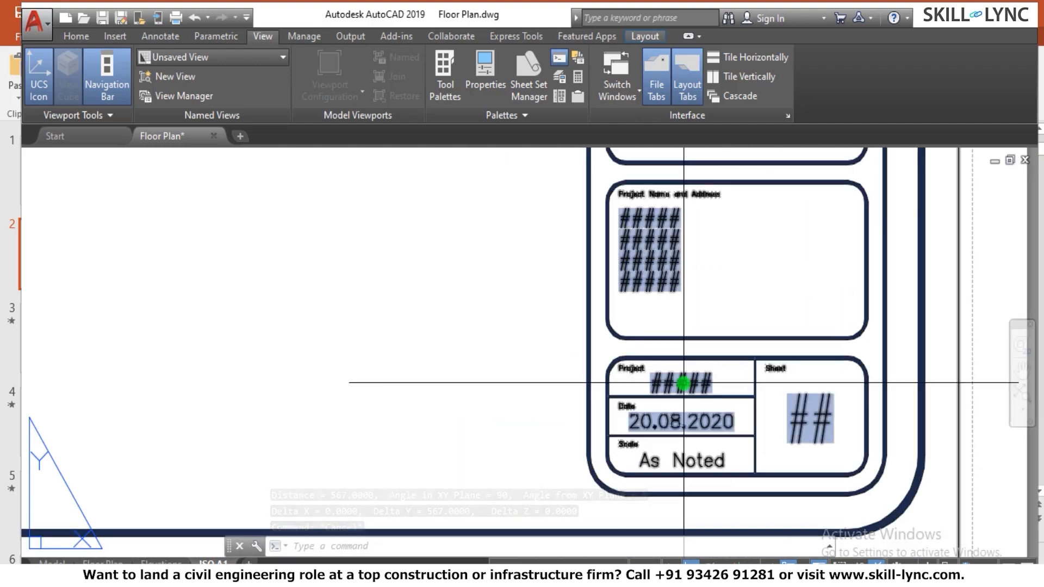
scroll(687, 496, down, 10)
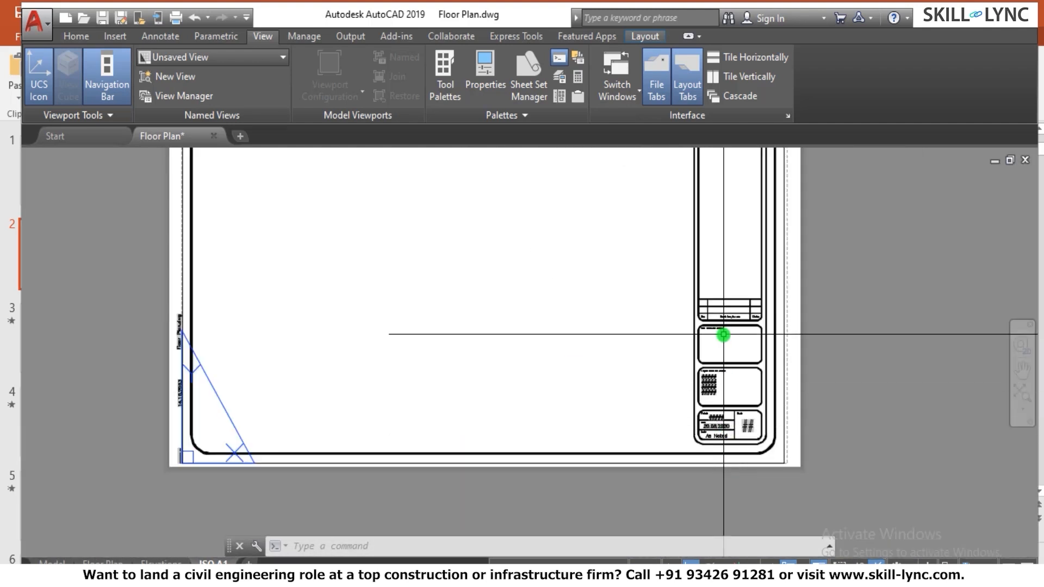
key(Escape)
key(Escape)
scroll(619, 280, up, 4)
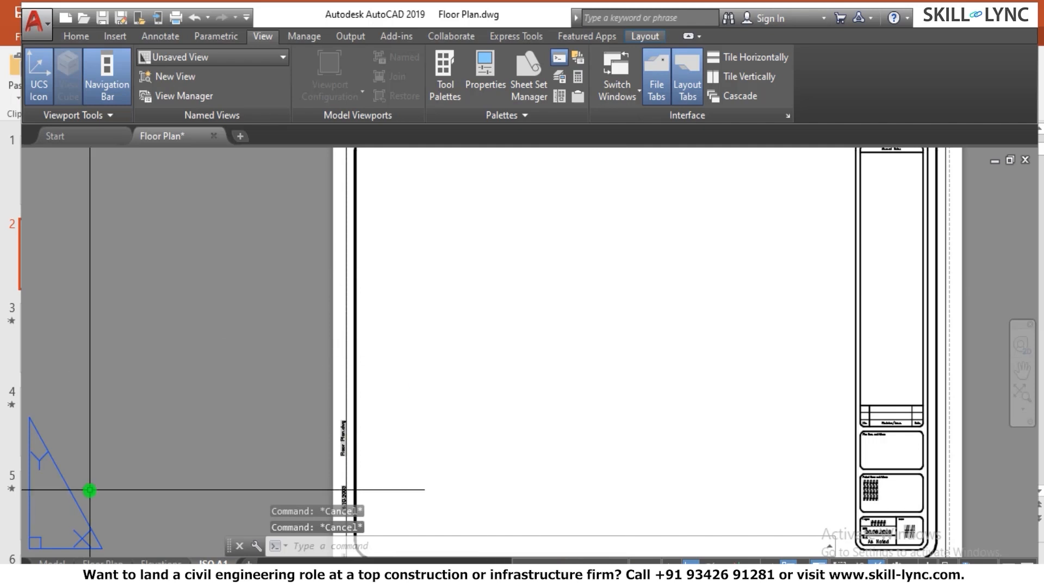
scroll(617, 420, down, 3)
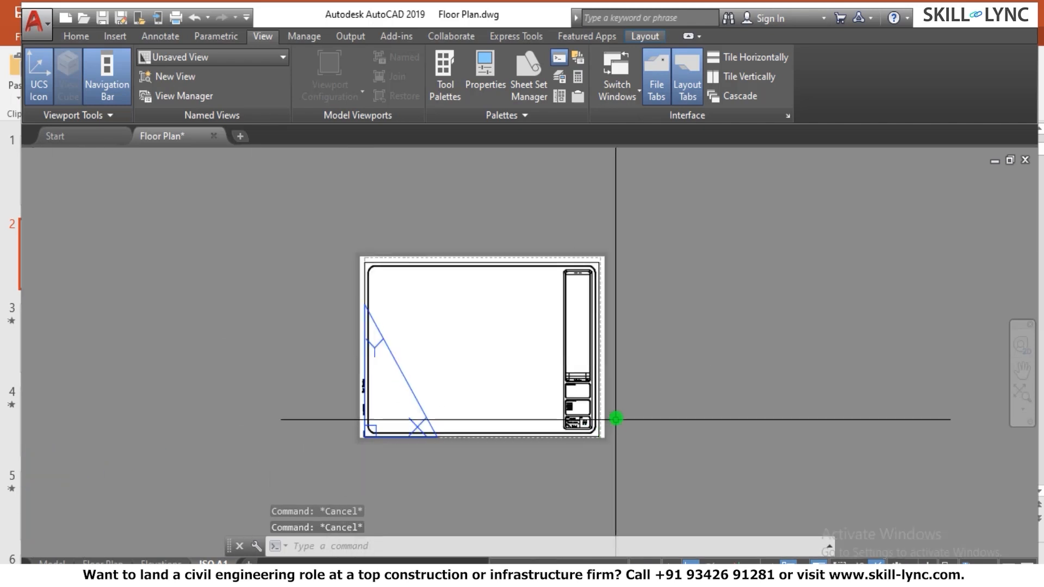
middle_drag(618, 420, 452, 329)
key(Escape)
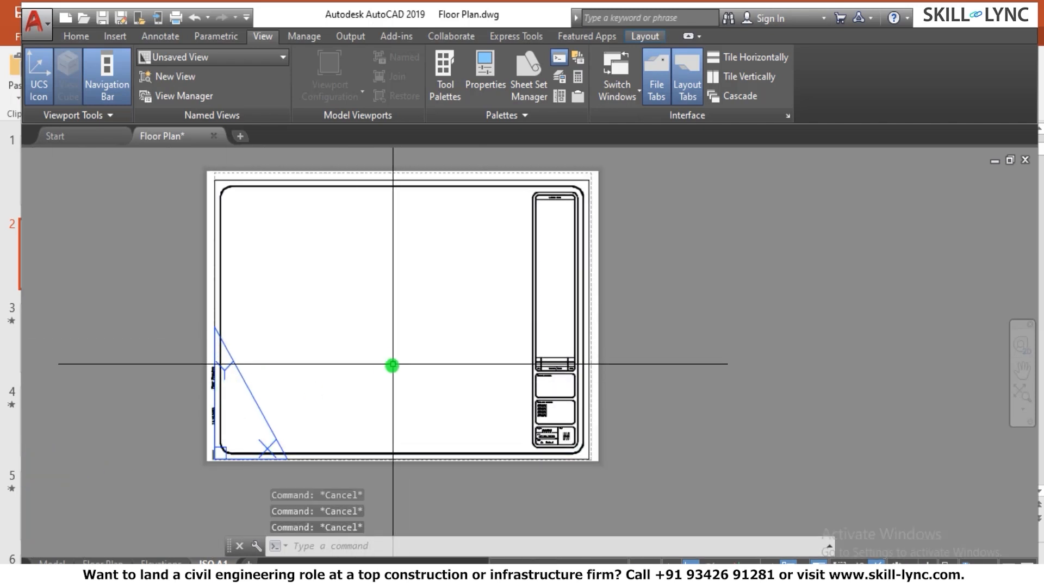
Reduce the UCS icon size through the UCSICON command's Properties option
text(ucsicon)
key(Return)
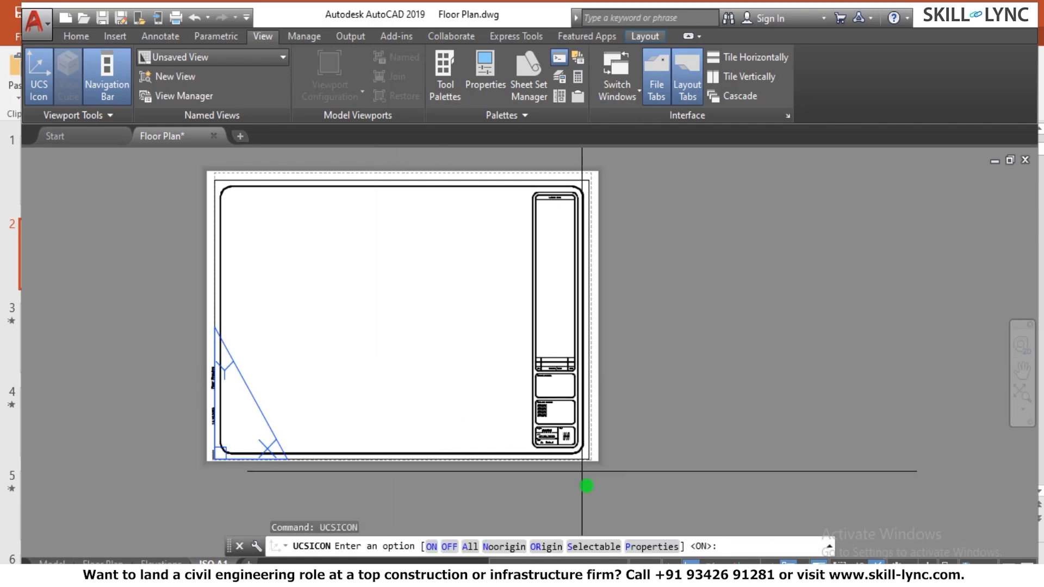
click(659, 546)
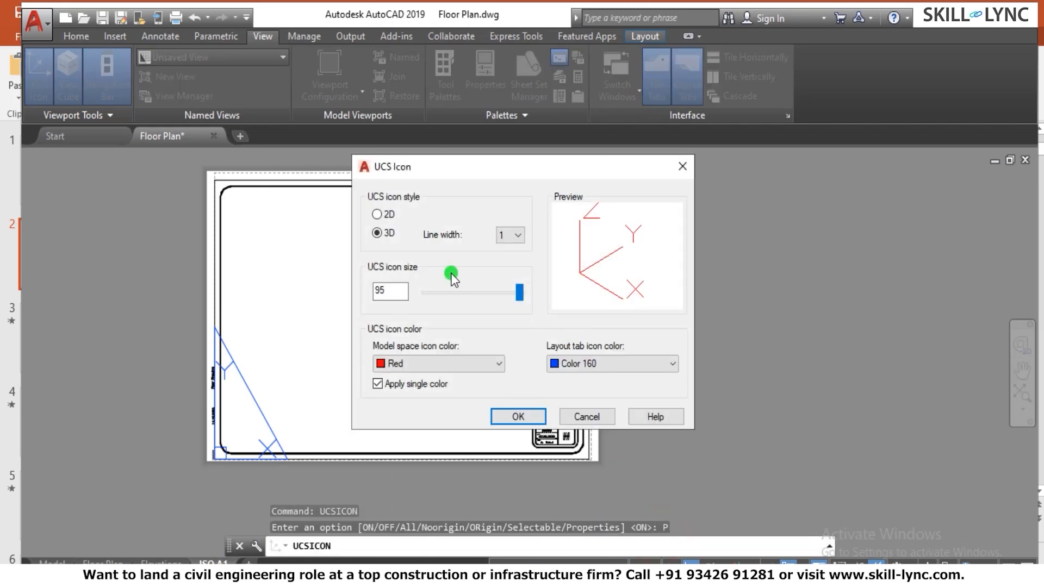
drag(456, 308, 439, 311)
click(530, 414)
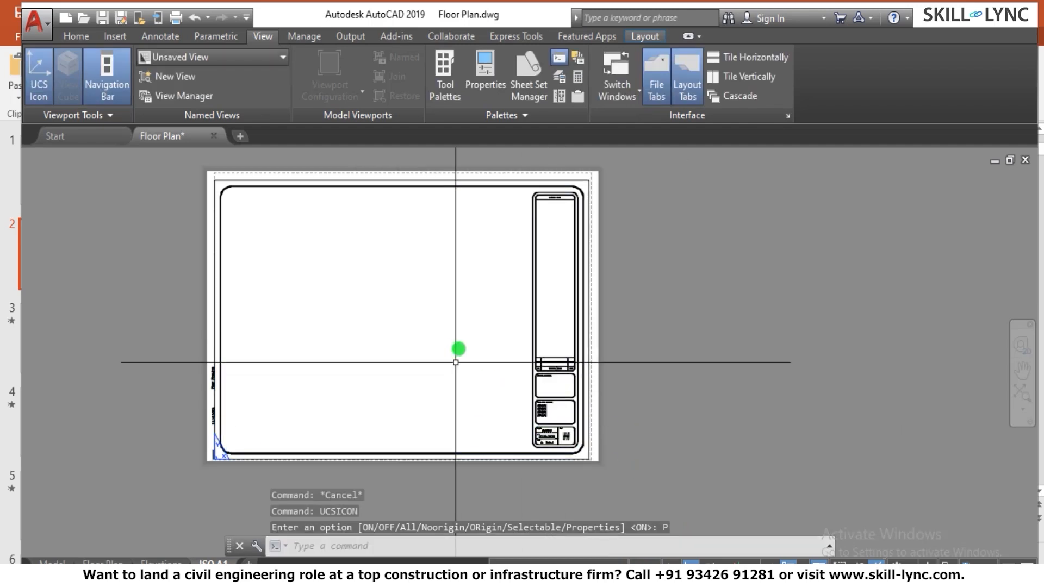
scroll(645, 412, up, 2)
scroll(590, 315, down, 2)
scroll(595, 297, up, 2)
scroll(595, 298, down, 3)
scroll(597, 284, up, 3)
scroll(592, 295, down, 3)
scroll(594, 303, up, 1)
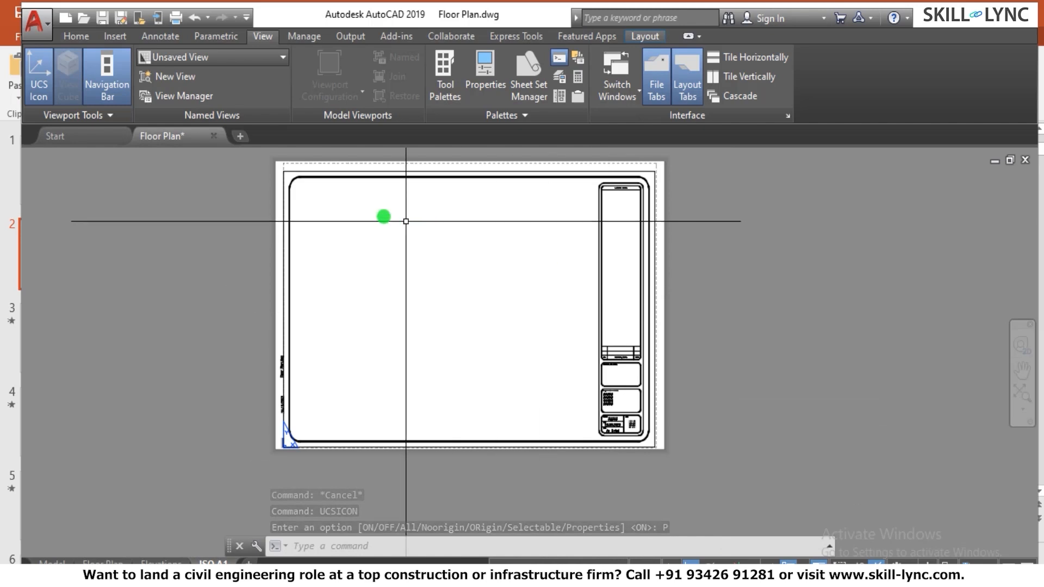
scroll(599, 416, up, 3)
scroll(611, 414, down, 3)
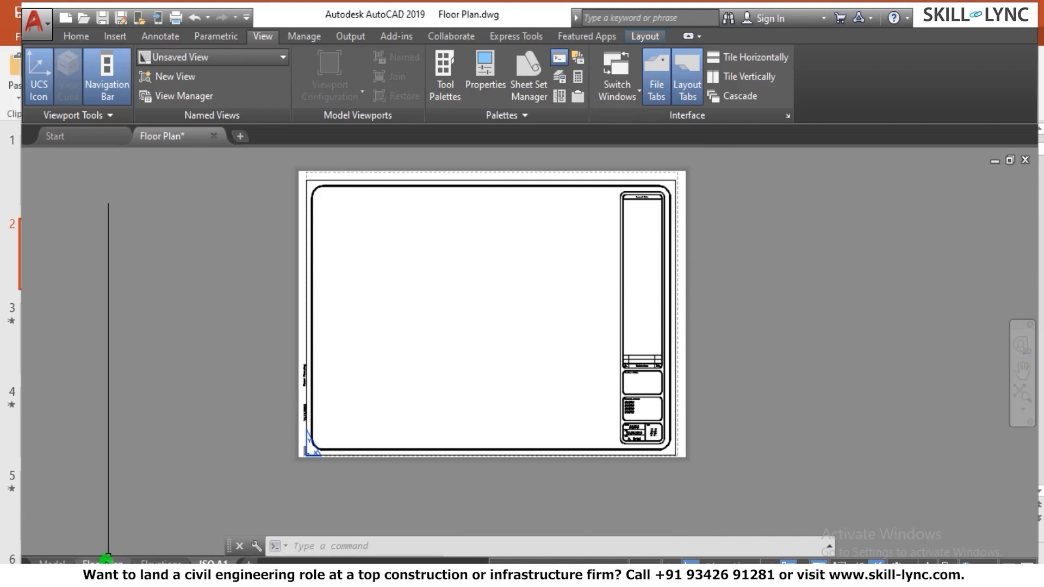
click(105, 560)
scroll(549, 381, up, 2)
key(Escape)
key(Escape)
text(layou)
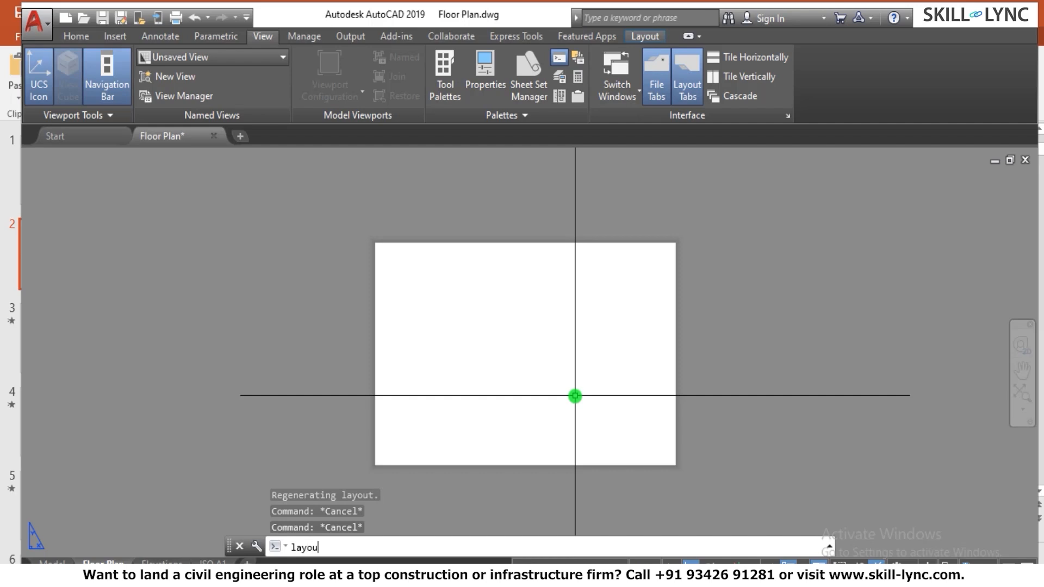
text(t)
key(Return)
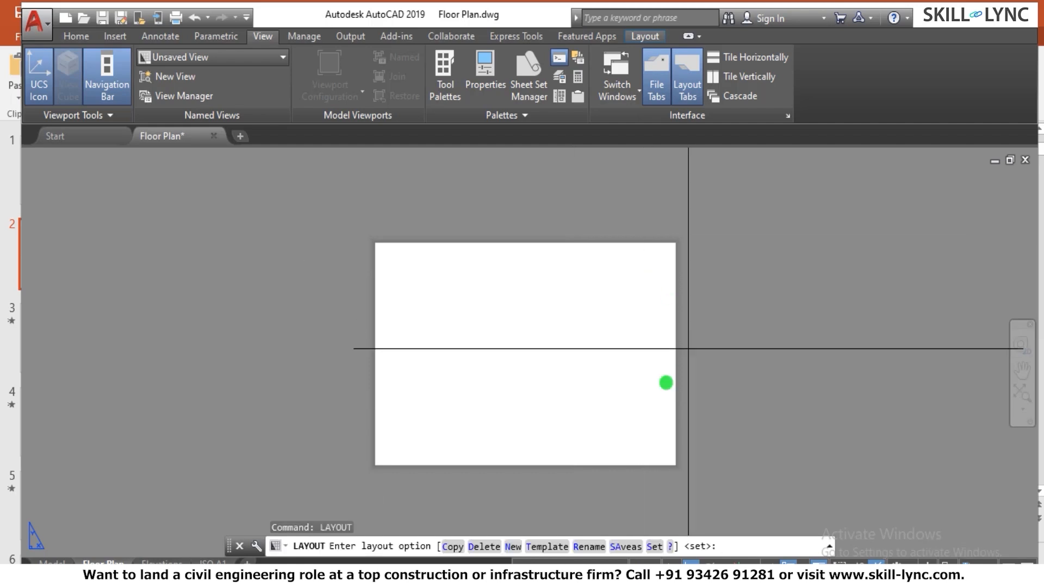
click(581, 547)
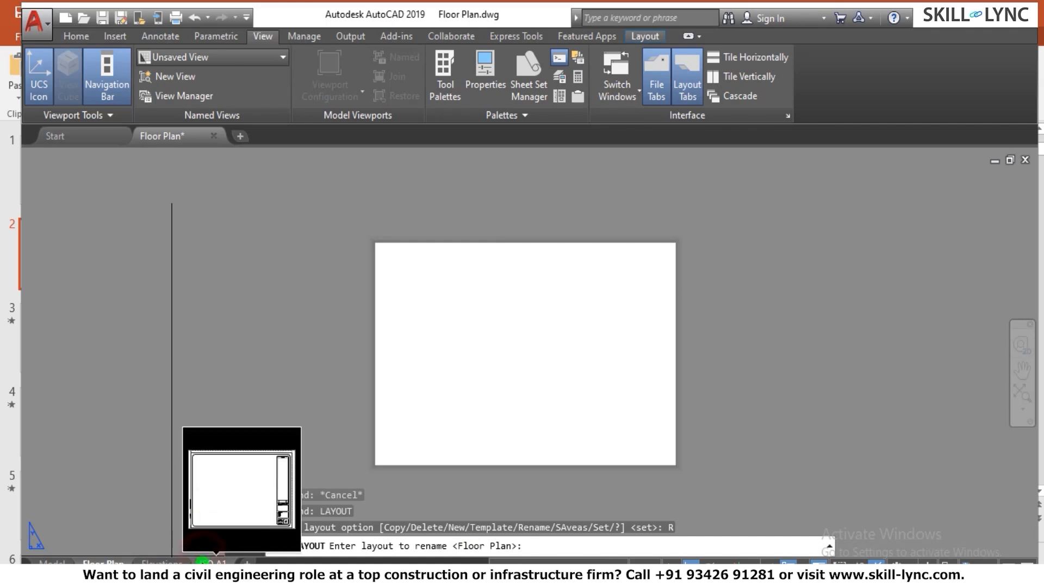
key(Escape)
Rename the ISO A1 layout as Detailed Plan
click(211, 561)
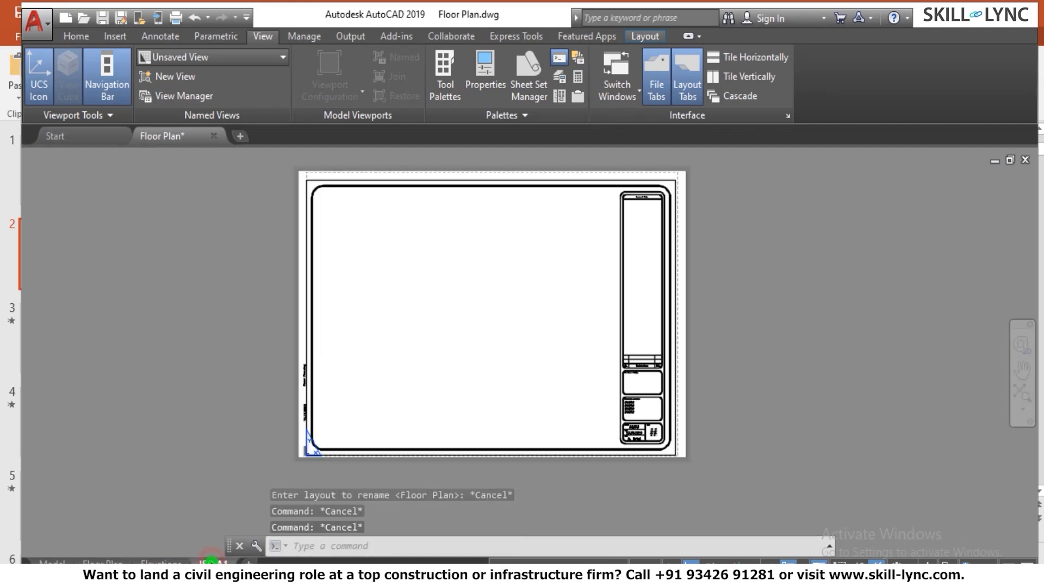
right_click(211, 560)
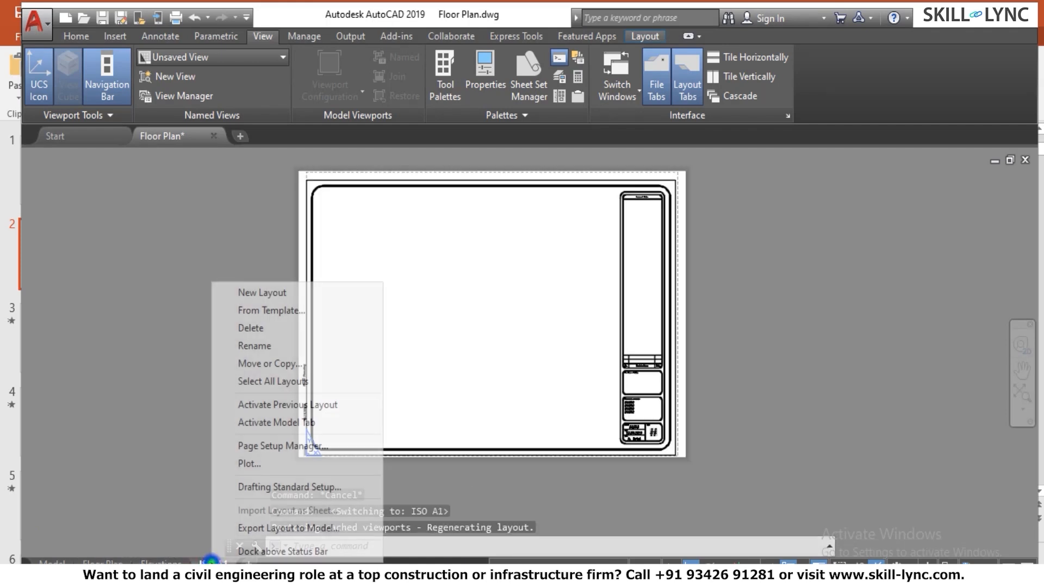
click(279, 345)
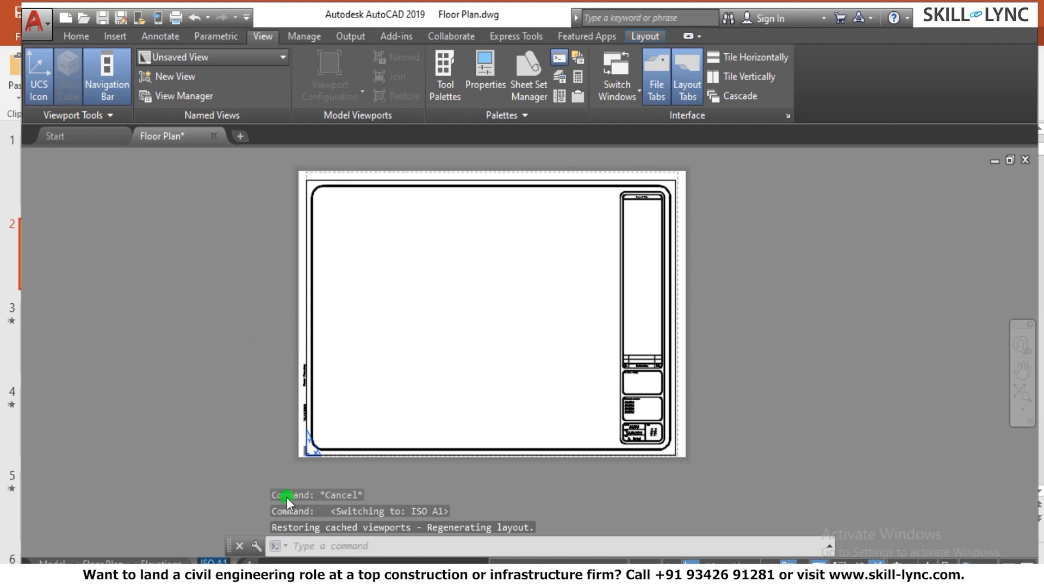
right_click(260, 560)
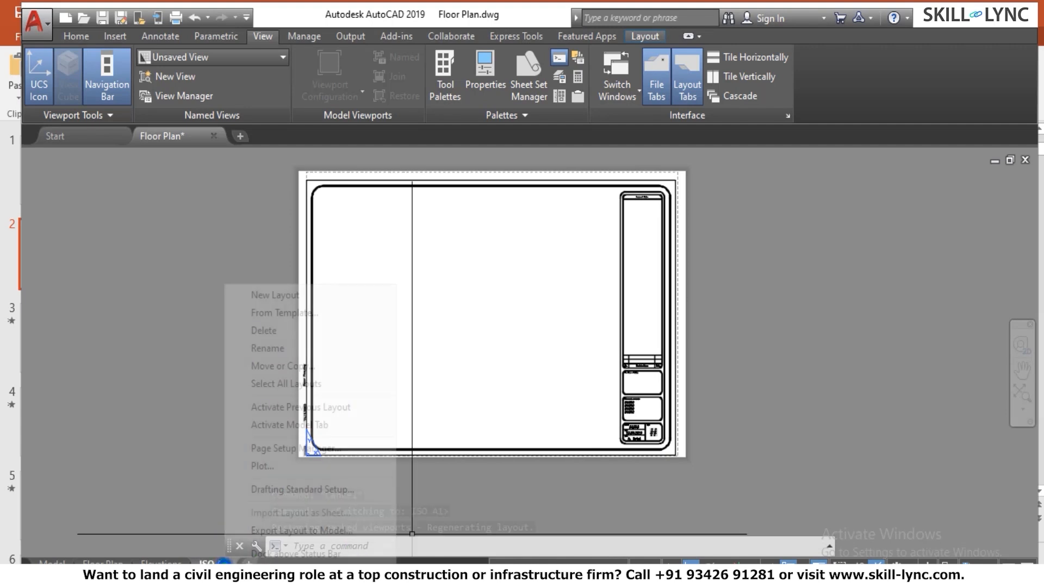
click(308, 347)
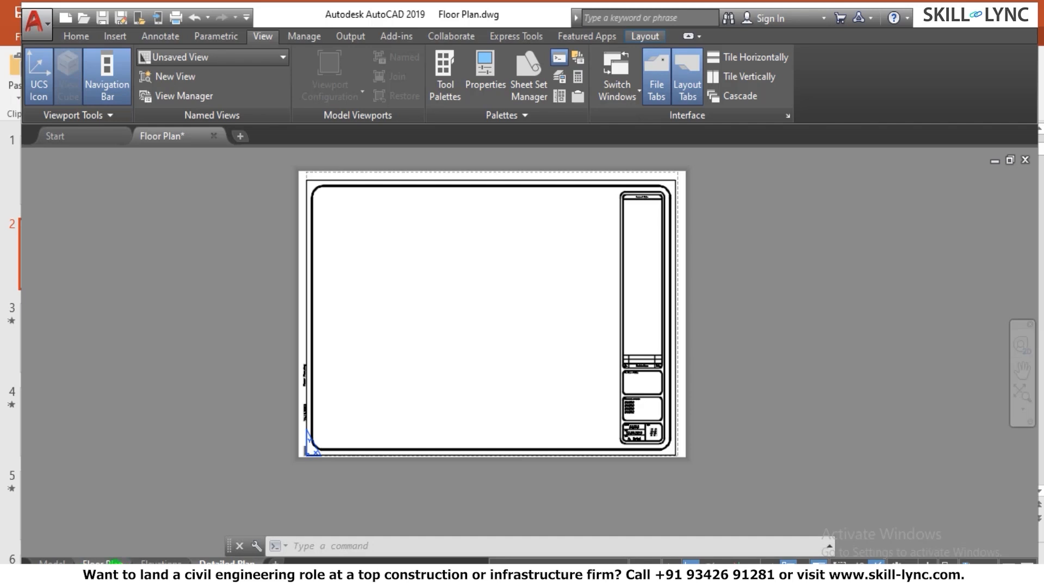
Erase the existing viewport from the Elevations layout
click(161, 561)
click(226, 562)
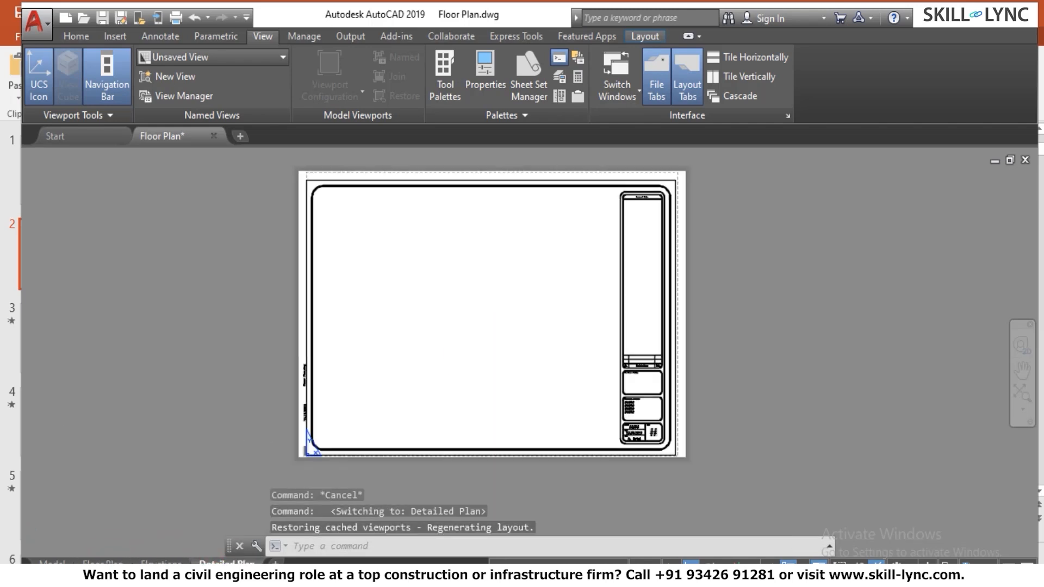
click(160, 562)
click(359, 412)
click(255, 440)
text(e)
key(Return)
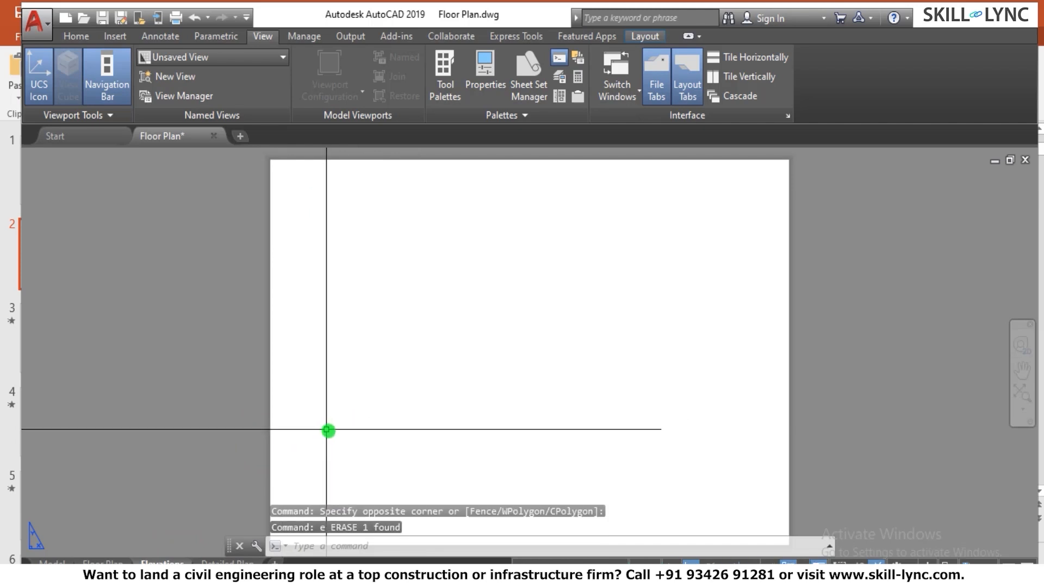
Try to switch the Detailed Plan layout between model space and paper space with the MS and PS commands
click(225, 563)
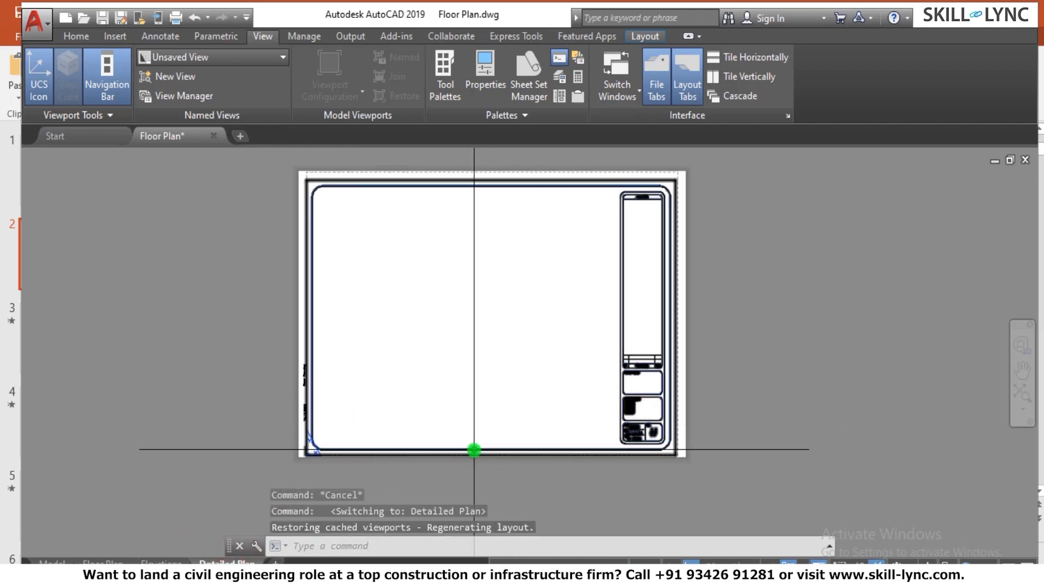
text(ms)
key(Return)
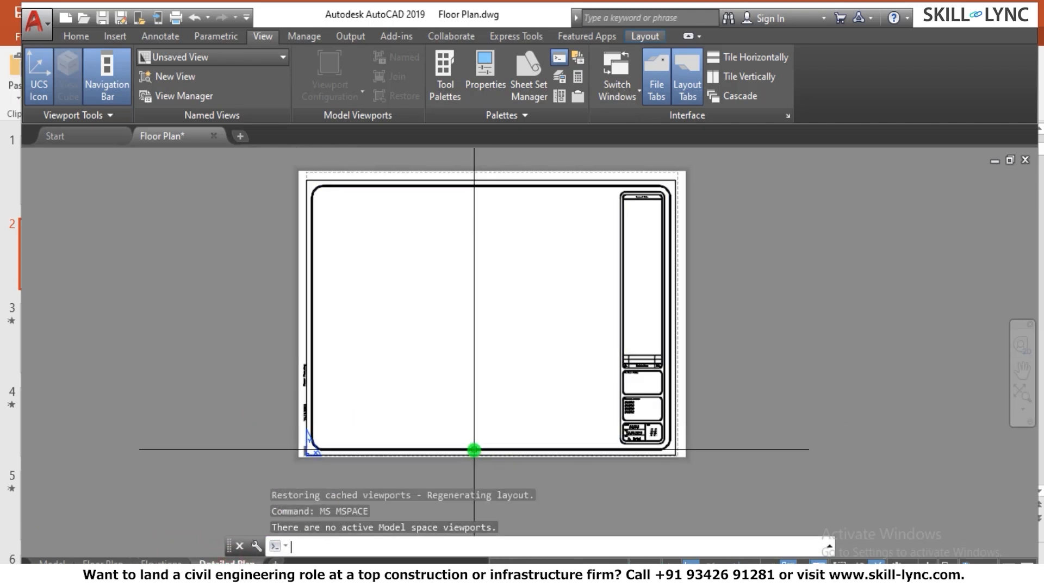
scroll(474, 450, up, 4)
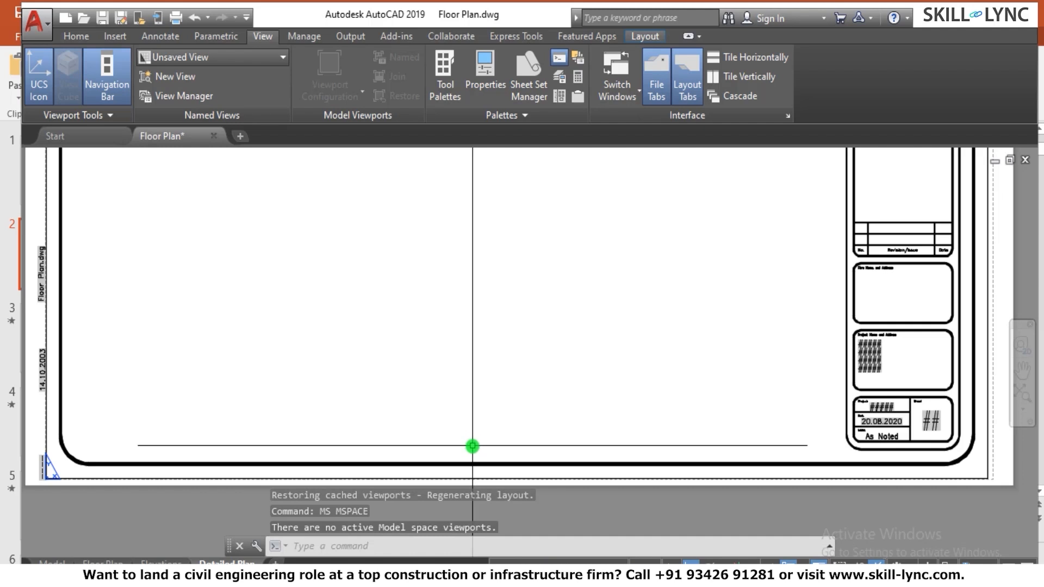
text(ps)
key(Return)
text(ms)
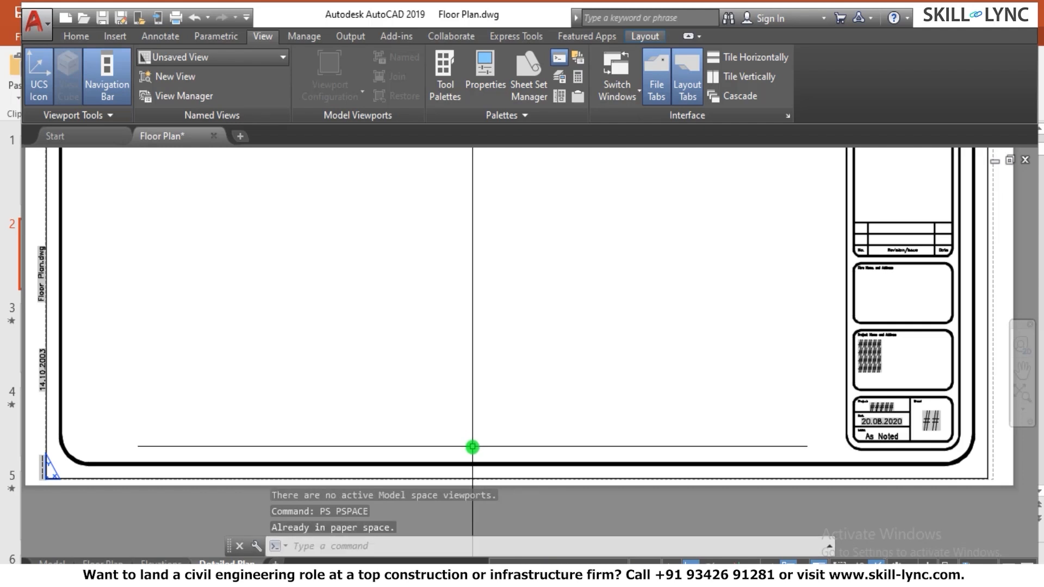
key(Return)
scroll(471, 449, down, 4)
scroll(492, 399, up, 2)
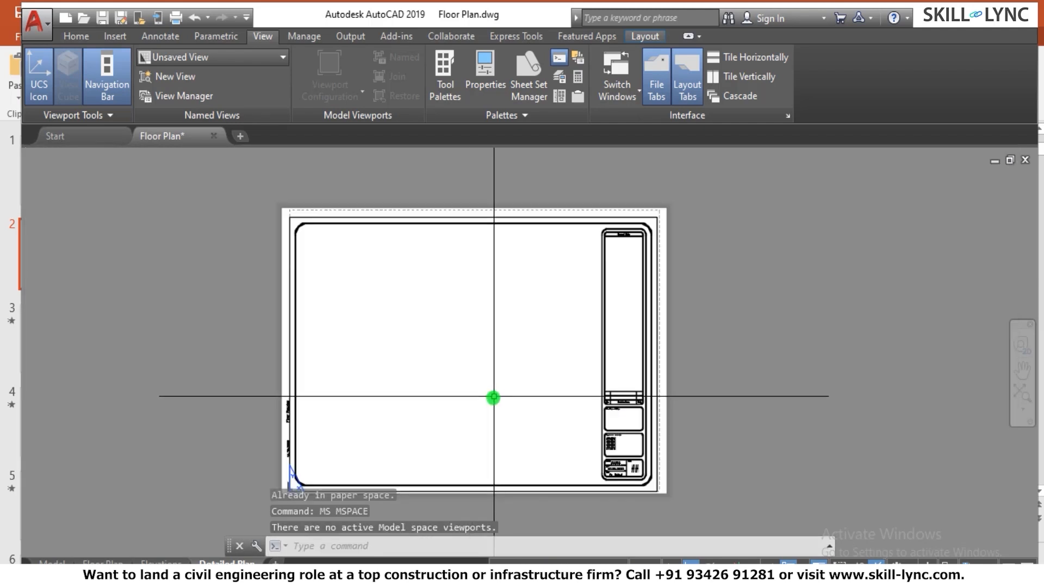
Inspect the title block border on the Detailed Plan layout by selecting it, and clear the selection
click(482, 218)
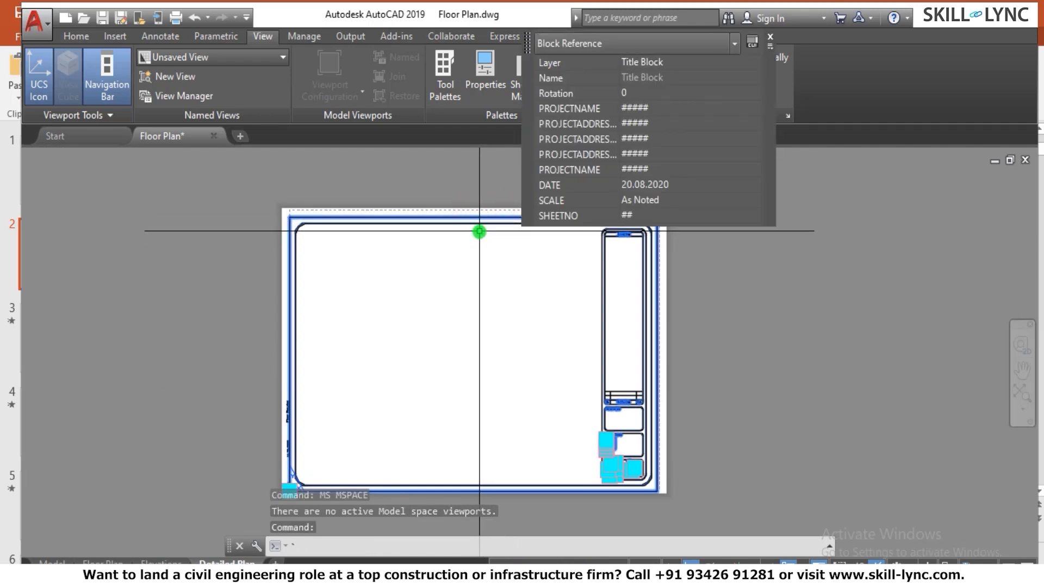
key(Escape)
click(485, 227)
key(Escape)
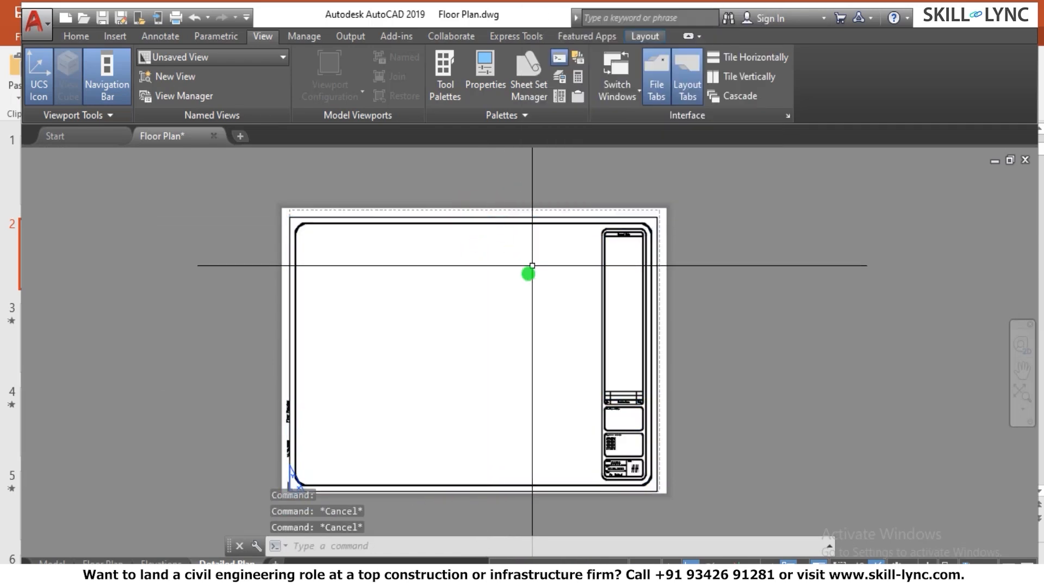
key(Escape)
scroll(396, 461, up, 2)
scroll(400, 454, down, 2)
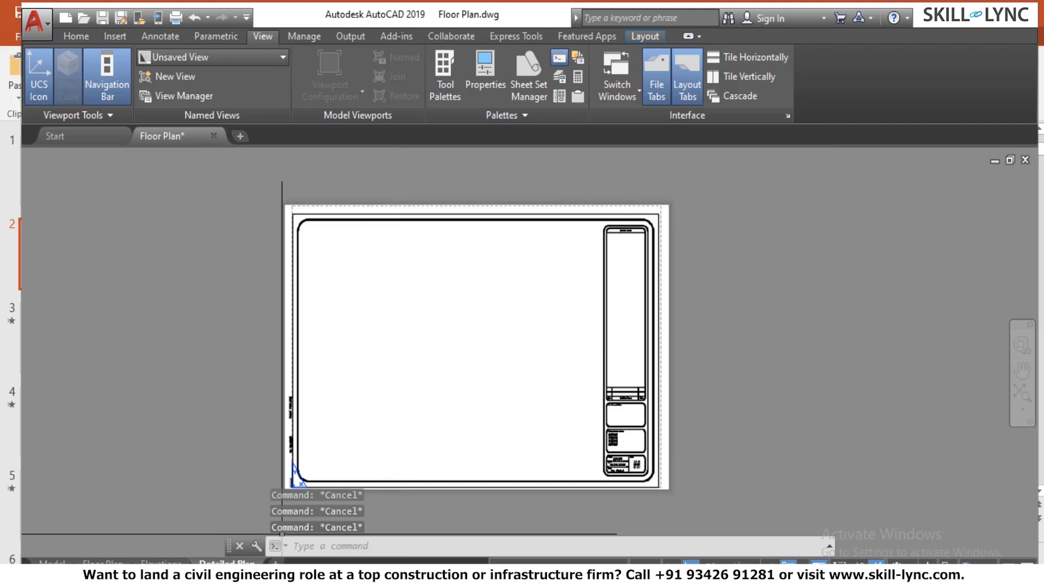
Copy the Floor Plan layout with the LAYOUT command's Copy option, naming the copy Detailed Floor Plan
click(102, 562)
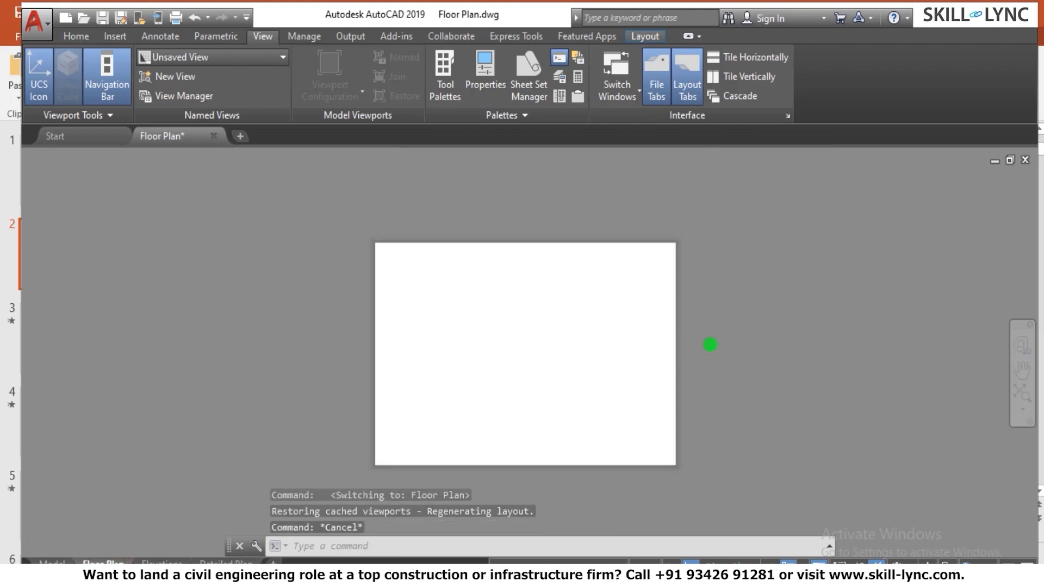
text(layo)
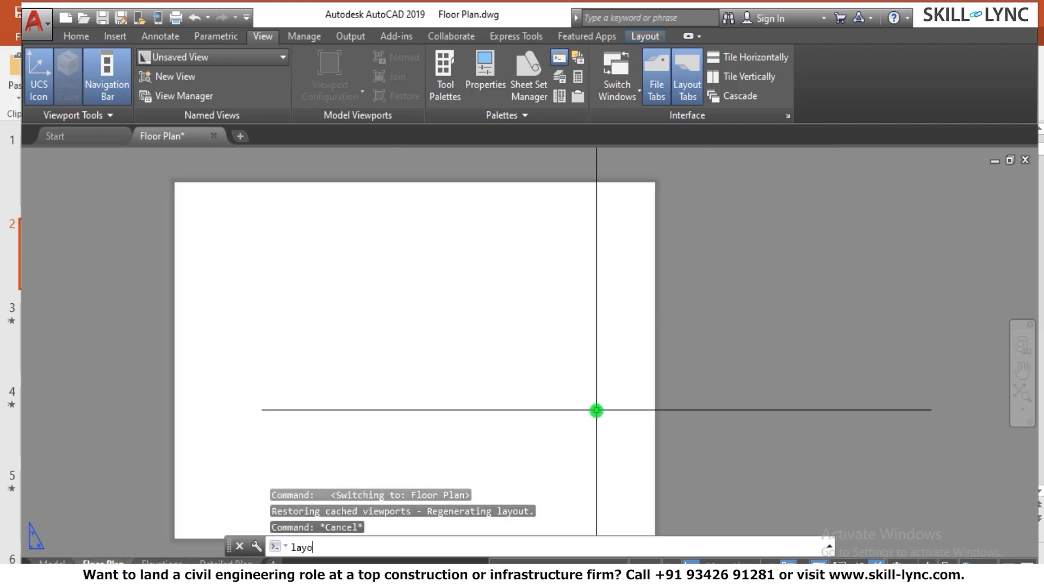
text(ut)
key(Return)
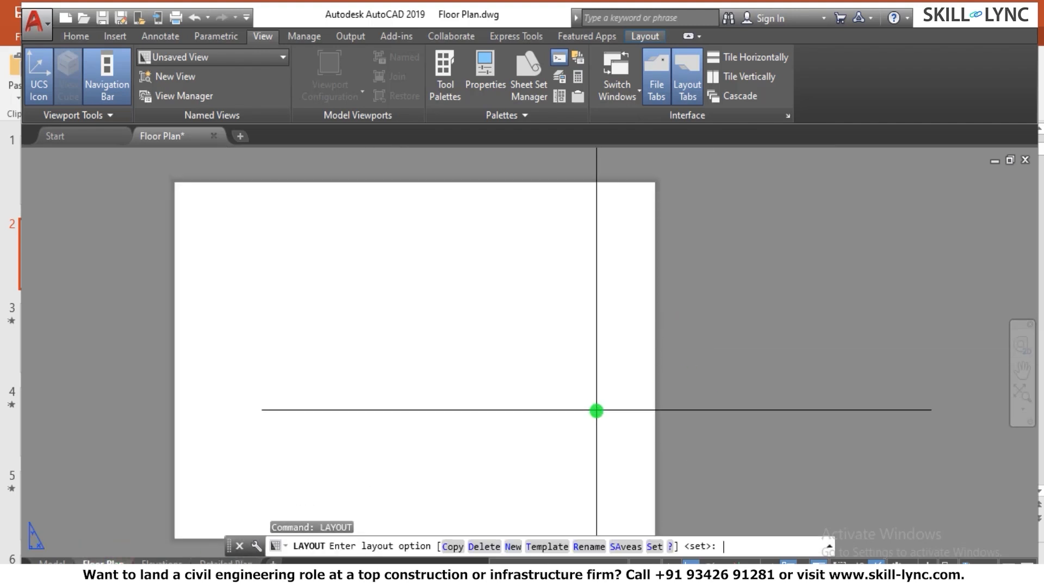
click(453, 547)
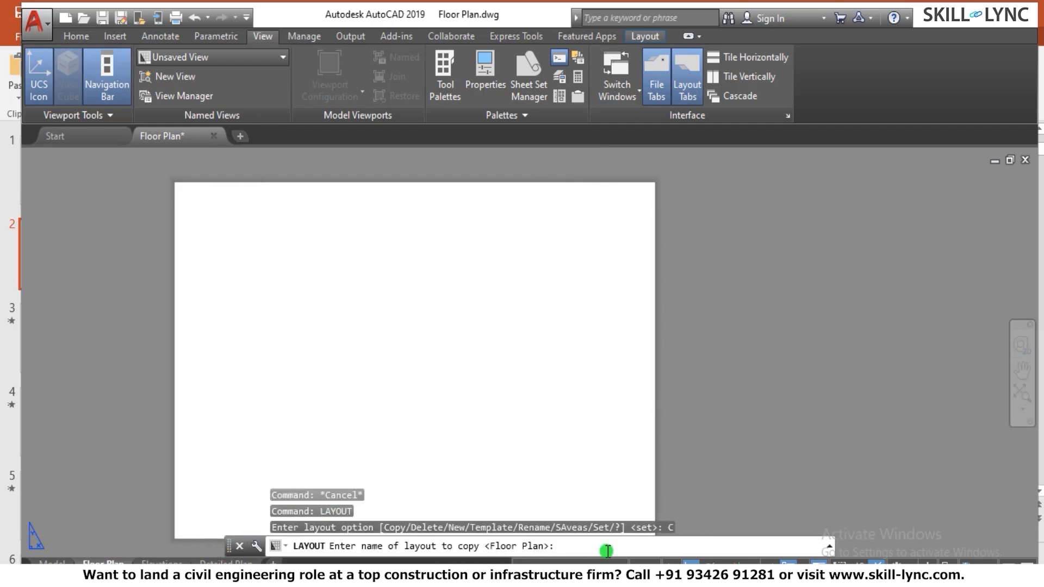
key(Return)
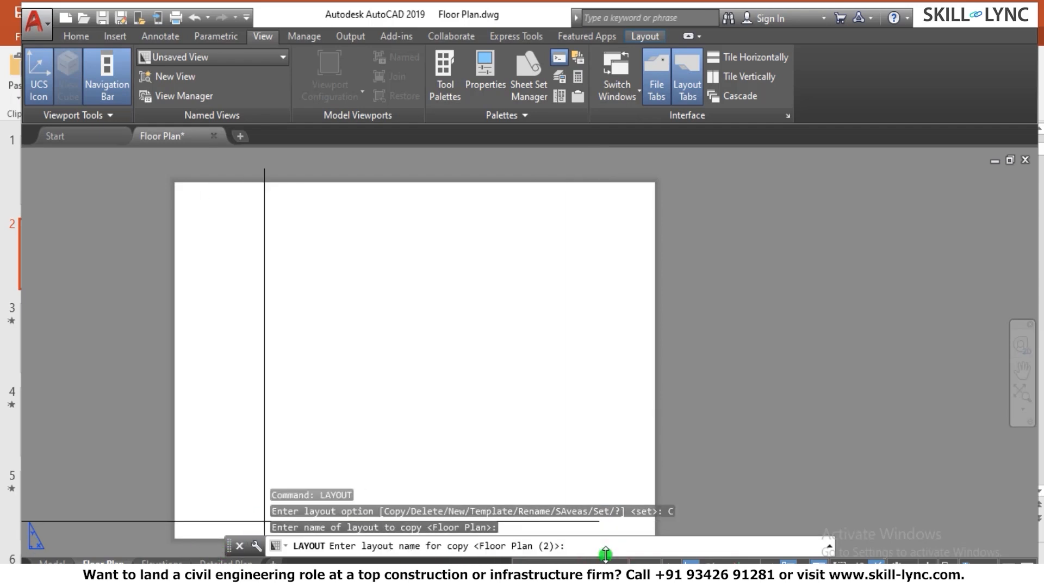
text(D)
text(n)
key(Return)
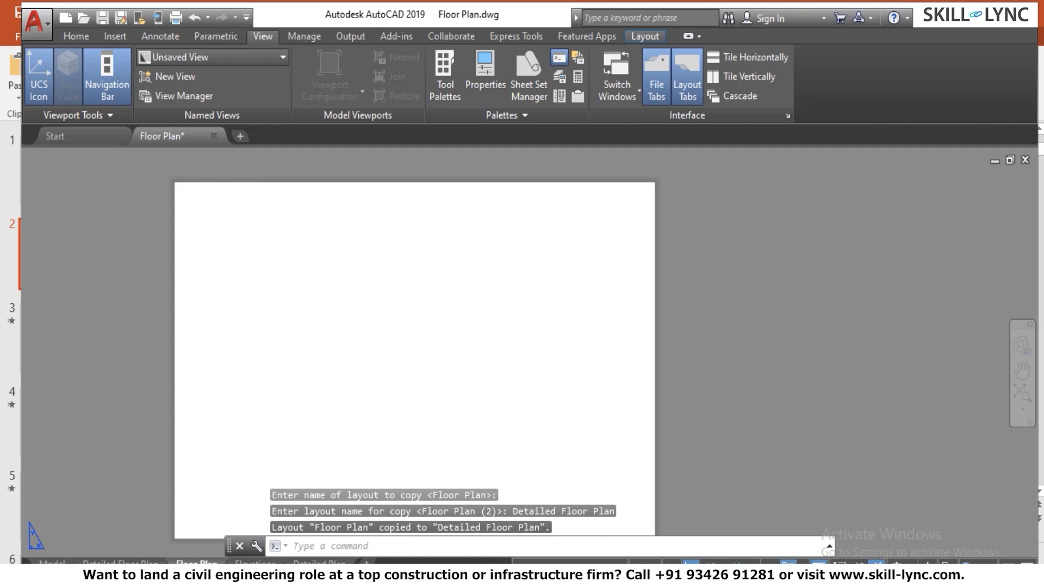
Delete the Floor Plan layout with the LAYOUT command's Delete option
mouse_move(506, 577)
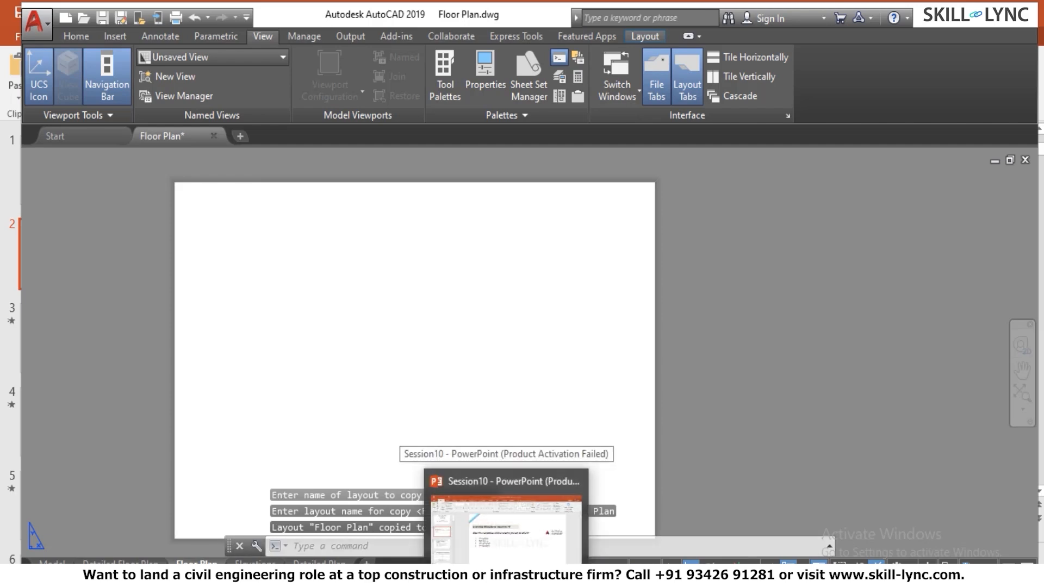
text(layout)
key(Return)
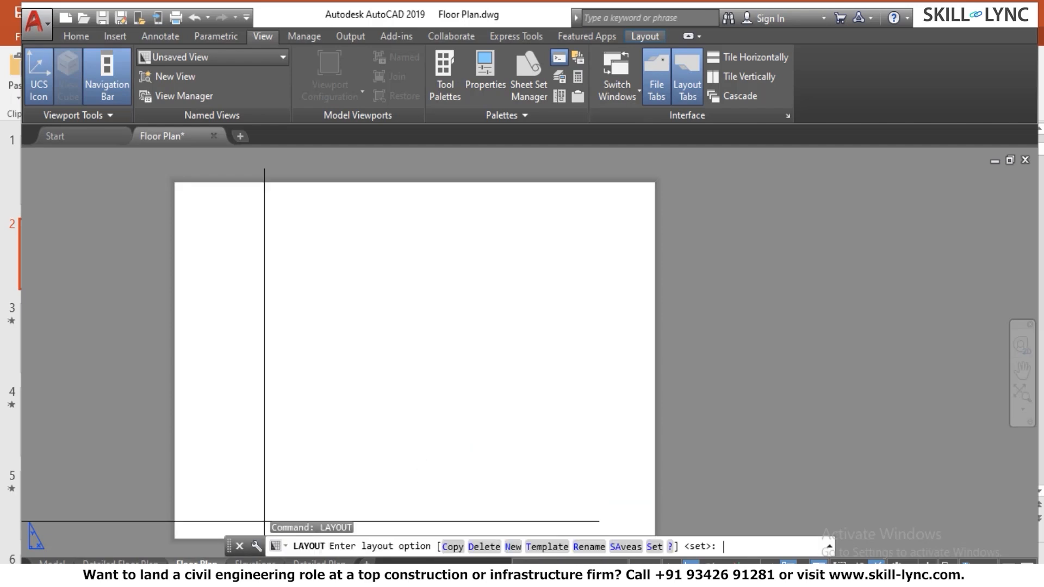
click(483, 546)
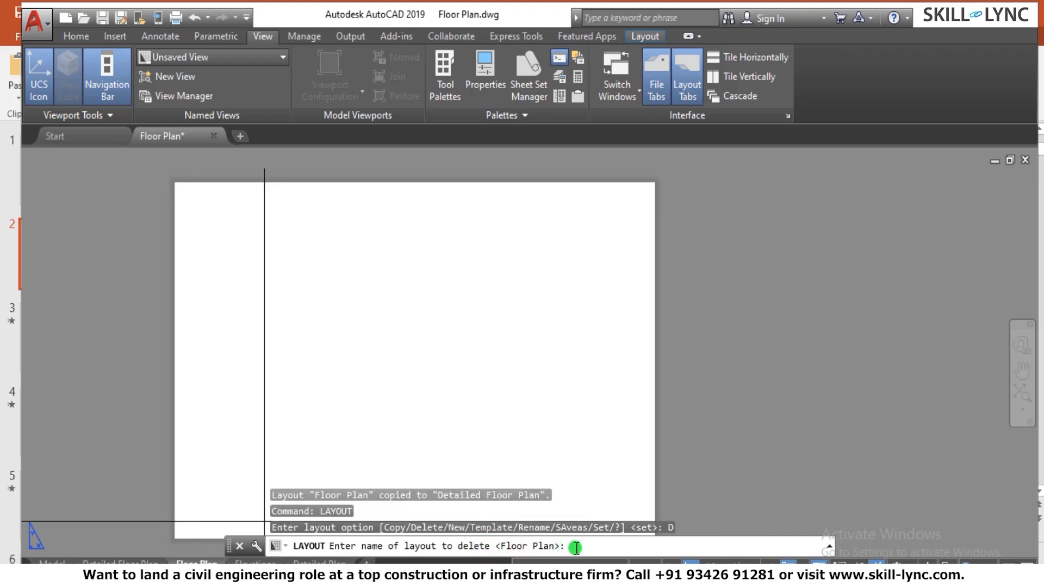
key(Return)
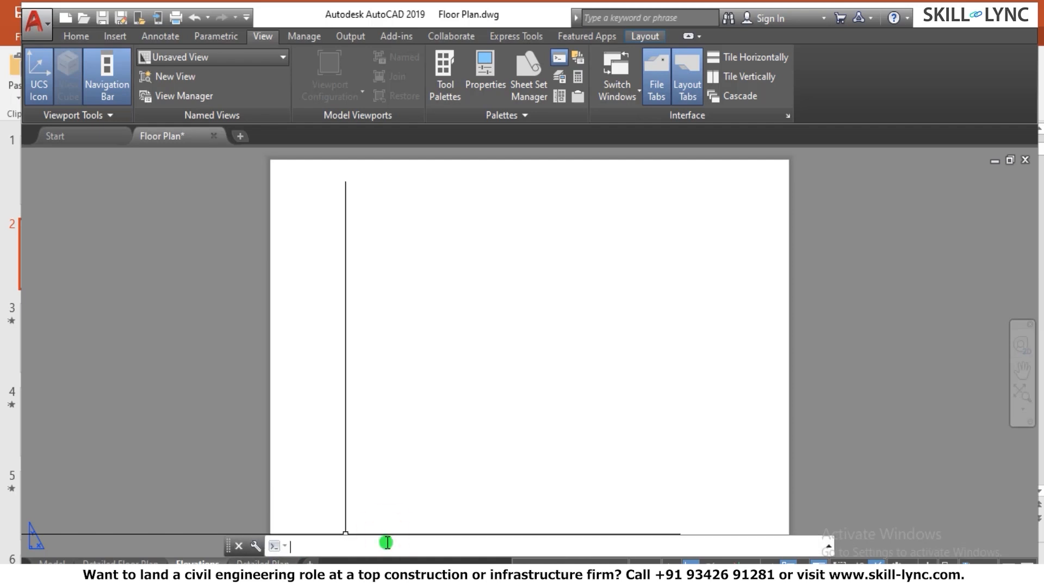
text(;ayout)
key(Return)
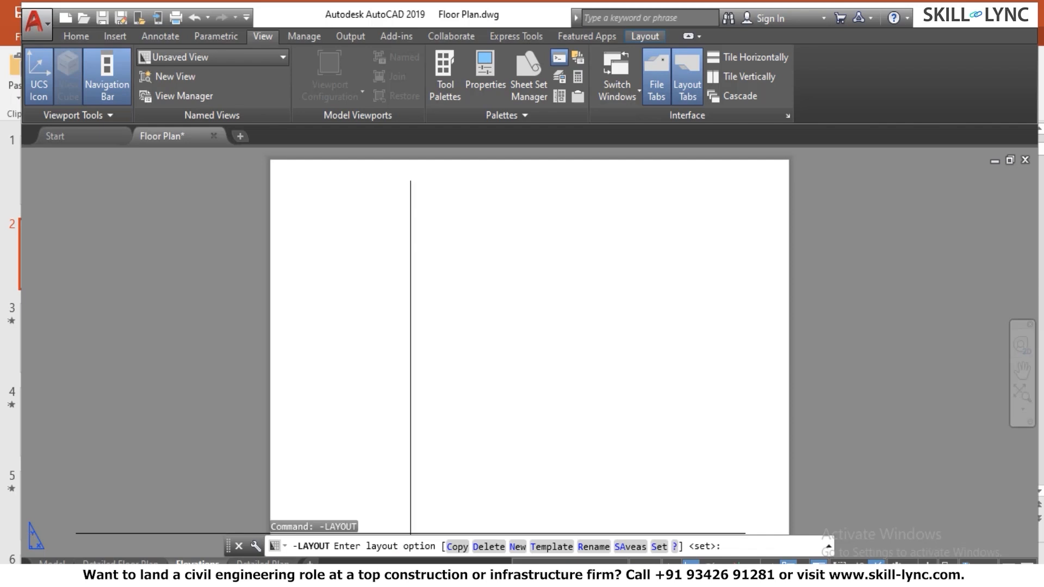
click(628, 547)
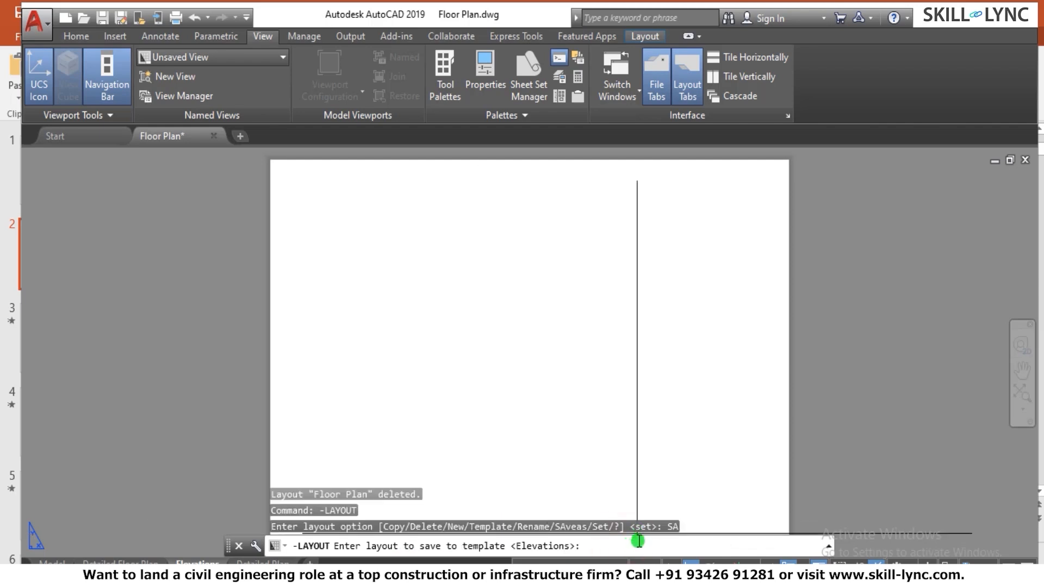
key(Escape)
key(Escape)
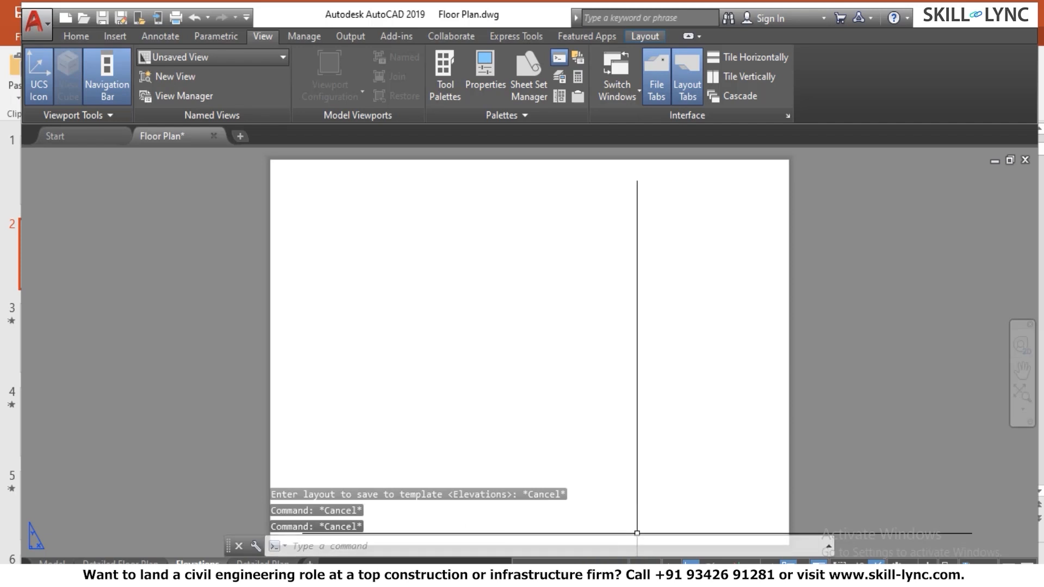
View the floor plan drawing in model space and return to the Detailed Floor Plan layout
click(123, 562)
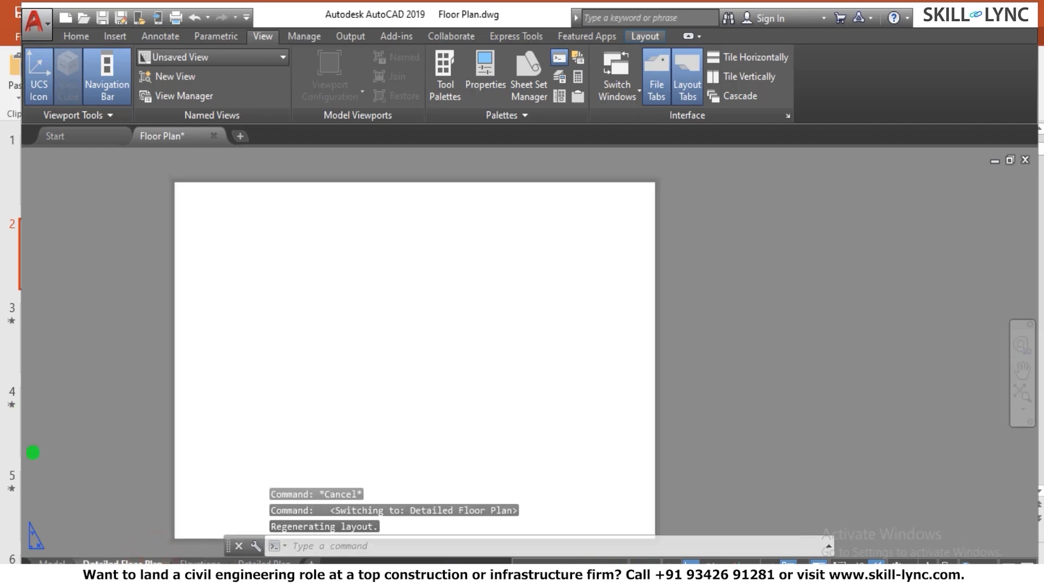
click(52, 561)
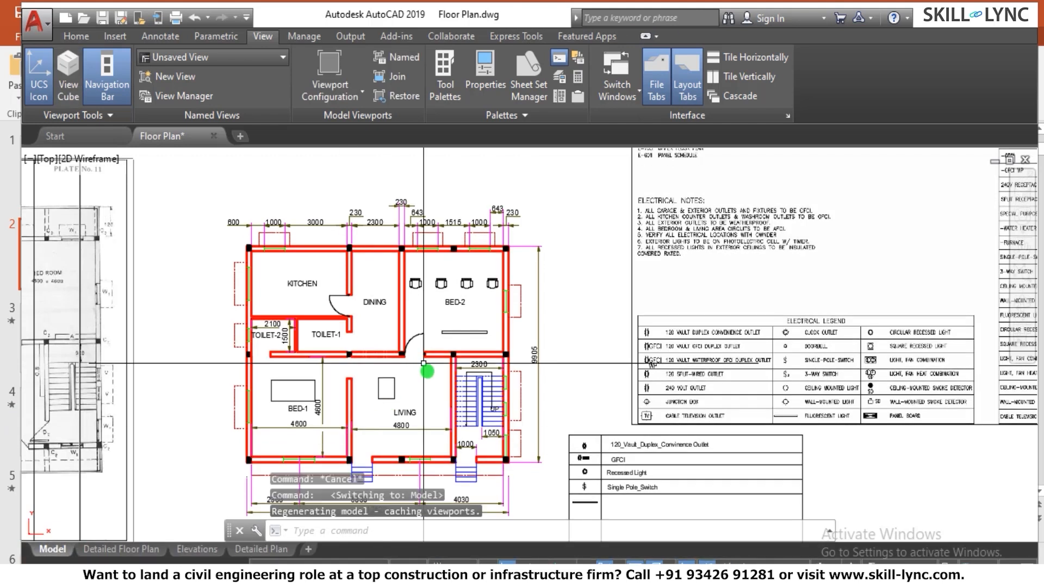
scroll(432, 384, up, 8)
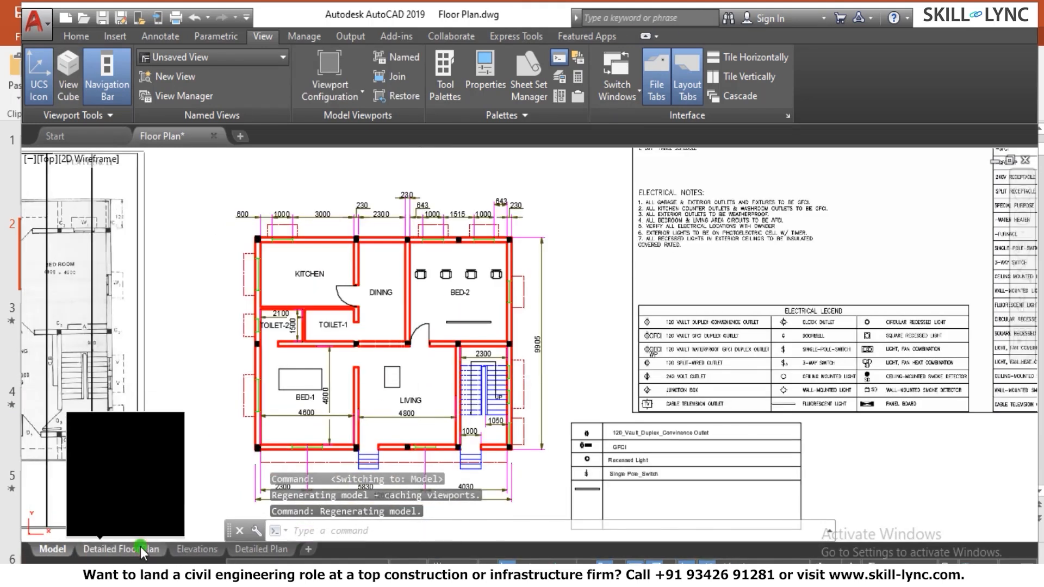
click(140, 548)
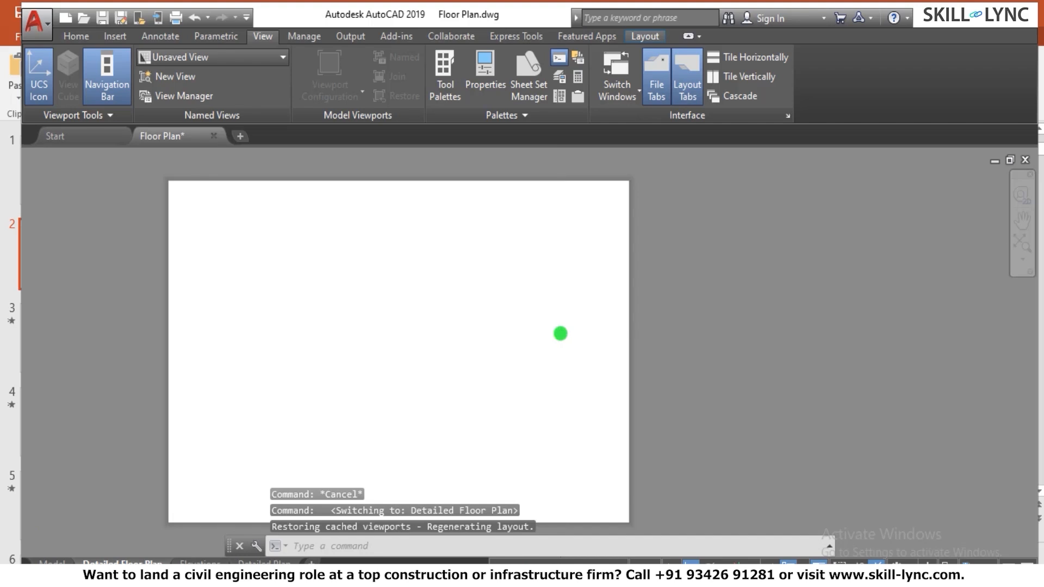
scroll(559, 329, down, 2)
key(Escape)
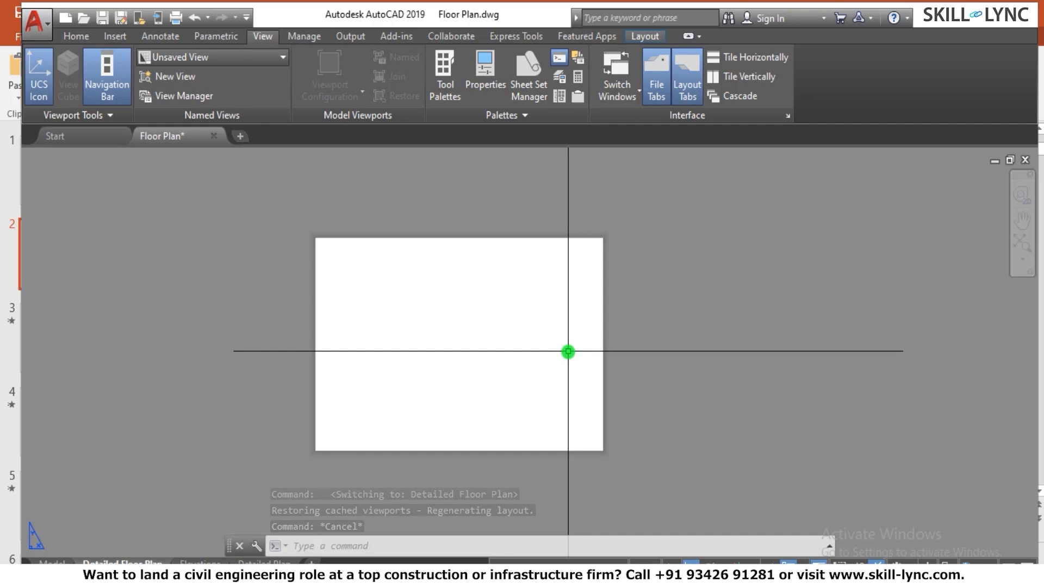
Review the named viewport configurations with the VPORTS command, and close the list without applying one
text(vports)
key(Return)
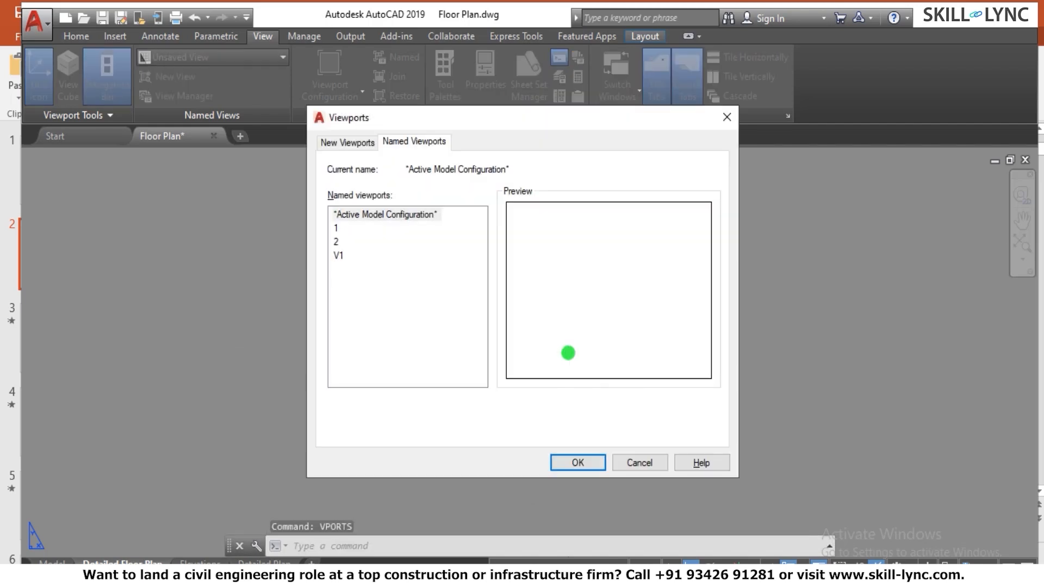
key(Escape)
key(Escape)
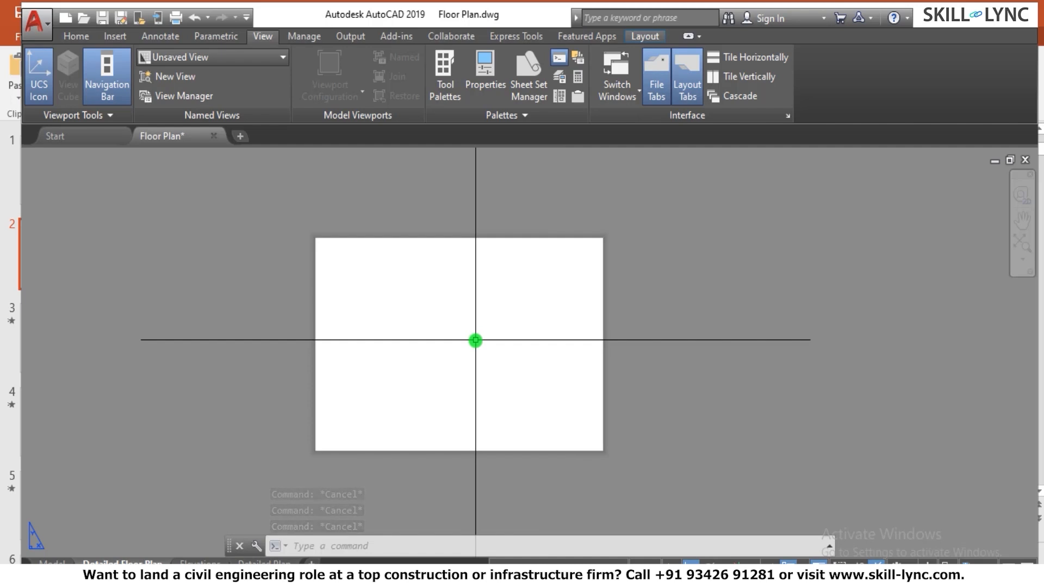
Create a rectangular viewport with MVIEW covering about the left two-thirds of the Detailed Floor Plan sheet
text(mv)
key(Return)
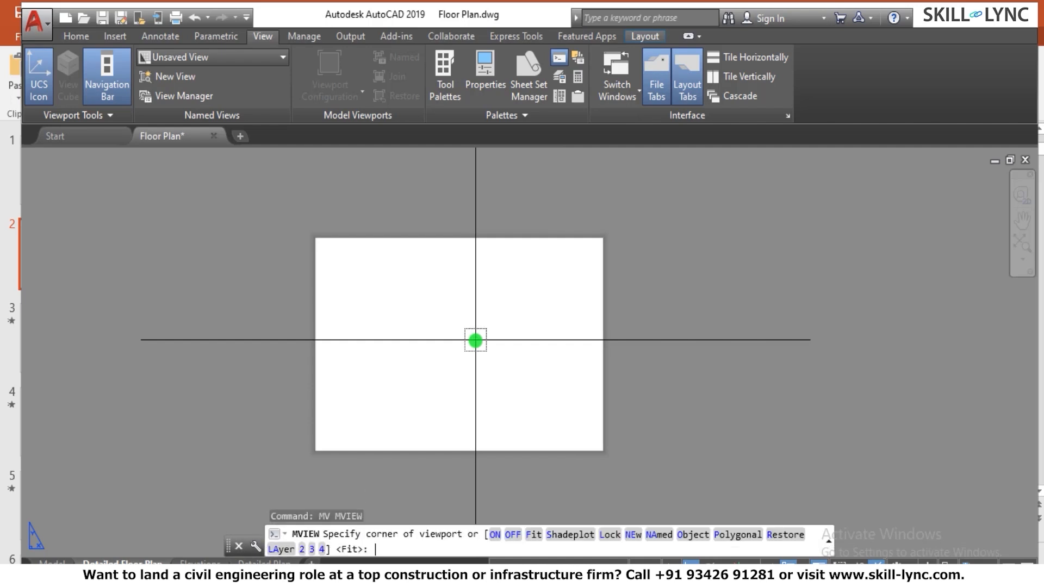
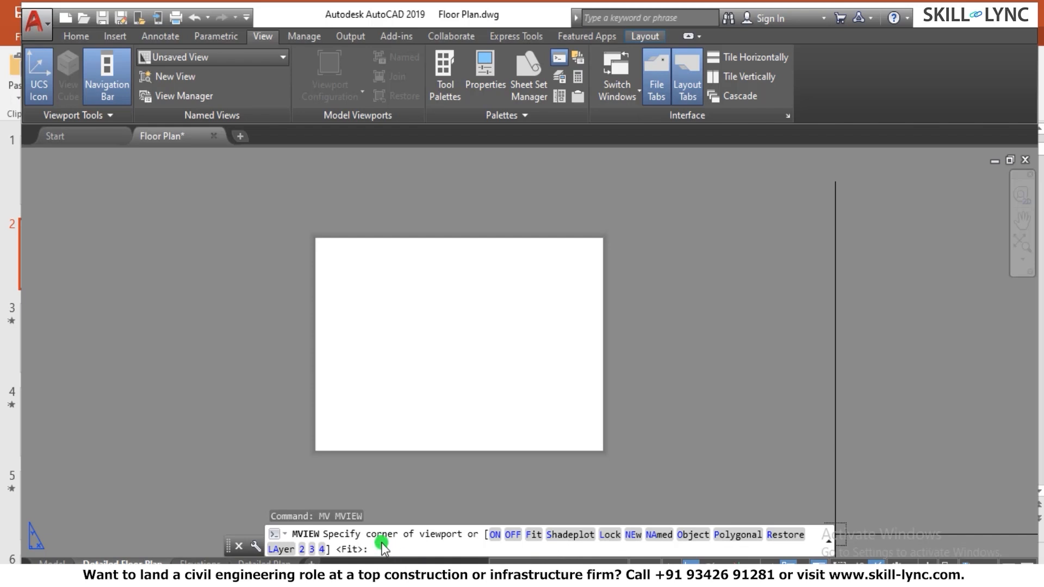
click(321, 447)
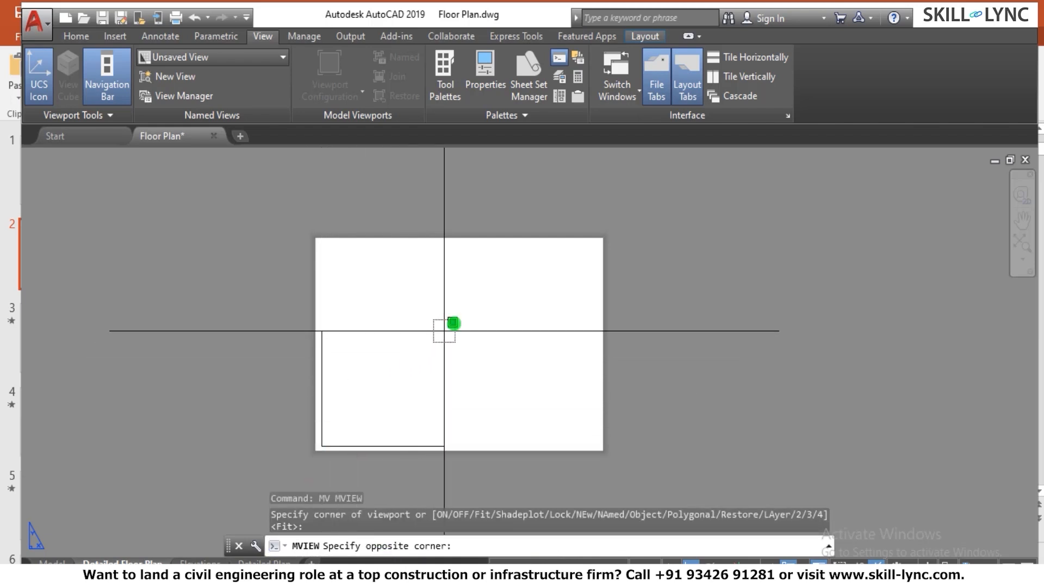
click(520, 245)
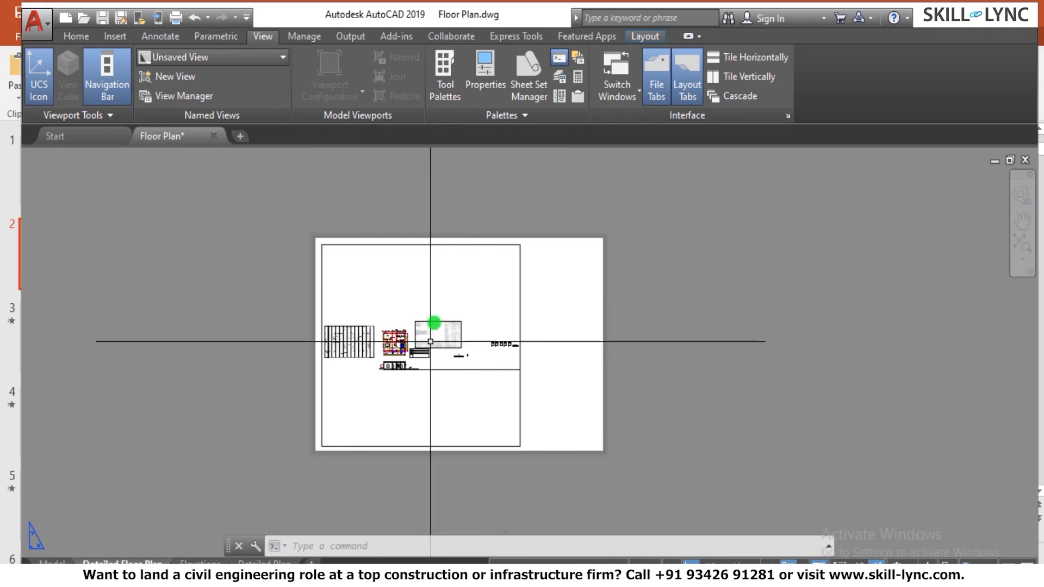
Shrink the viewport with its corner grips so it covers roughly the upper-left quarter of the Detailed Floor Plan sheet
click(650, 321)
click(500, 334)
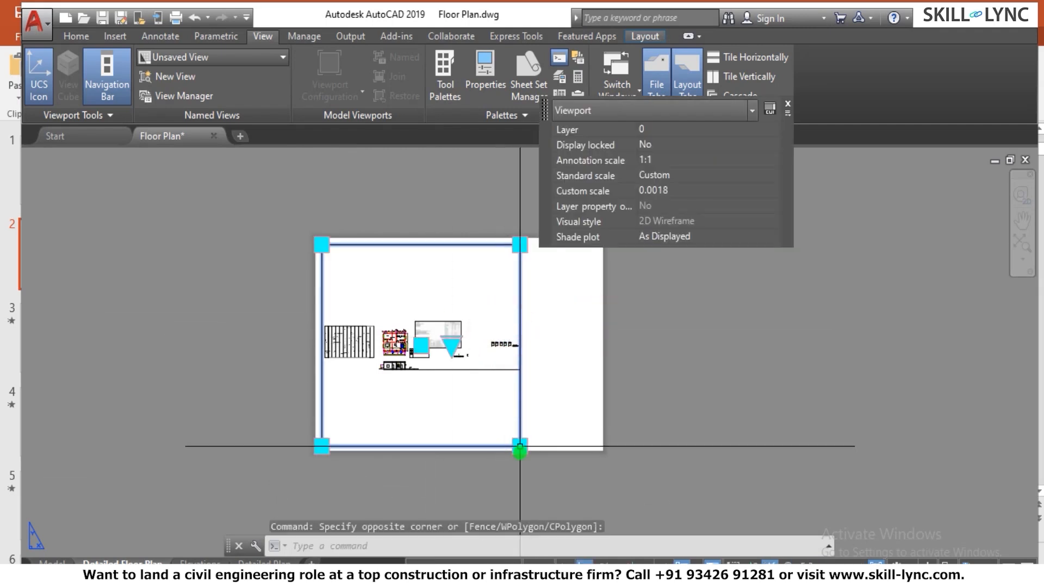
click(520, 446)
click(529, 357)
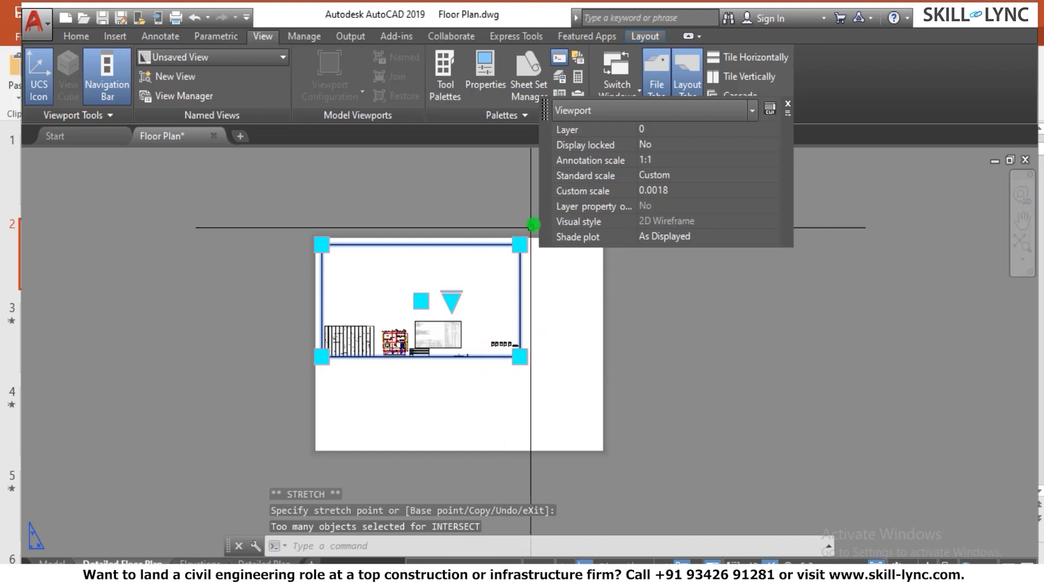
click(520, 245)
click(471, 247)
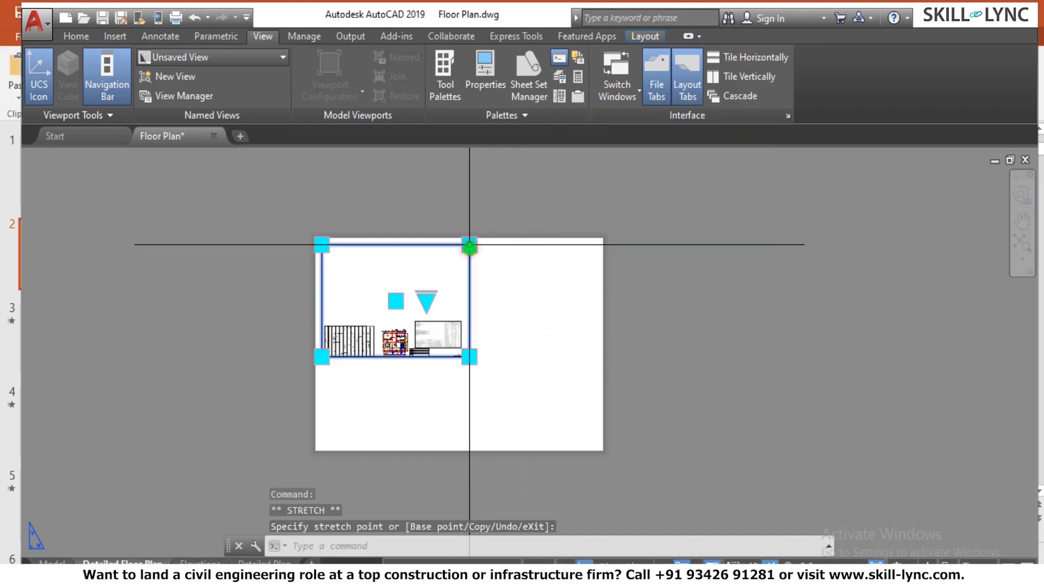
scroll(325, 292, up, 2)
key(Escape)
key(Escape)
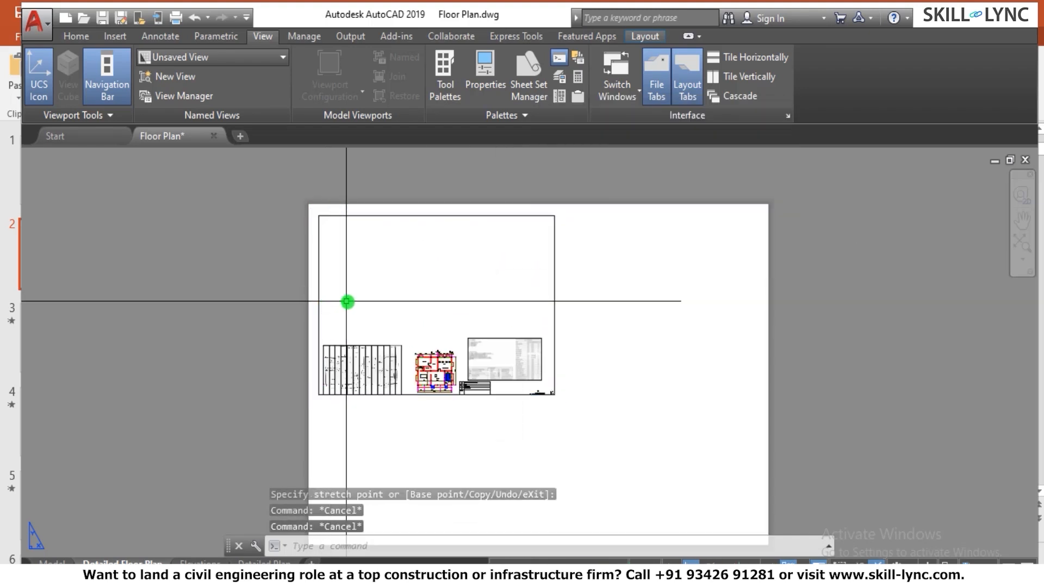
Activate model space inside the viewport with the MS command and zoom in to center the floor plan drawing within it
scroll(429, 277, down, 3)
scroll(363, 244, up, 5)
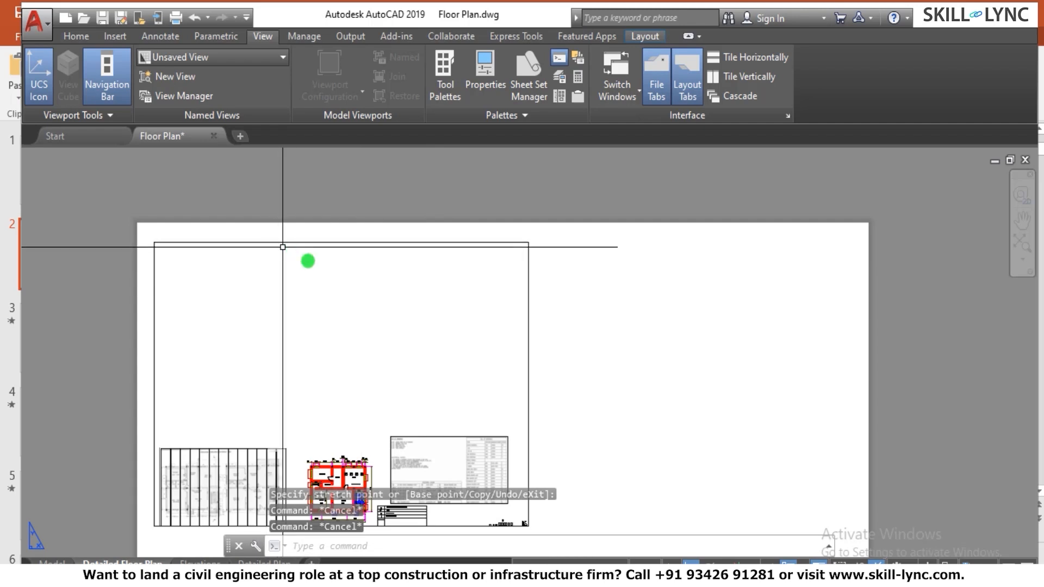
scroll(310, 256, down, 3)
key(Escape)
text(ms)
key(Return)
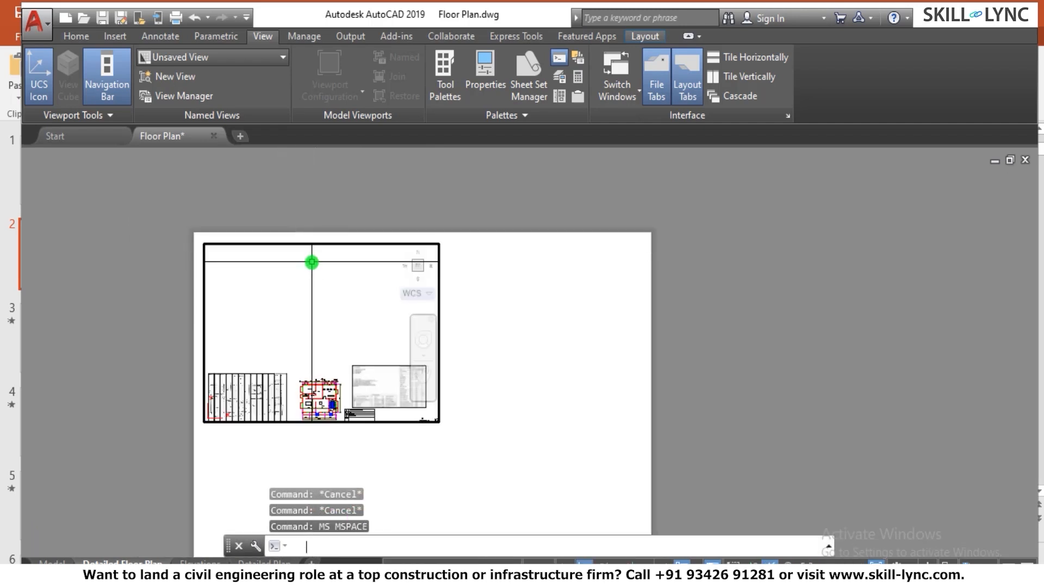
scroll(321, 408, up, 6)
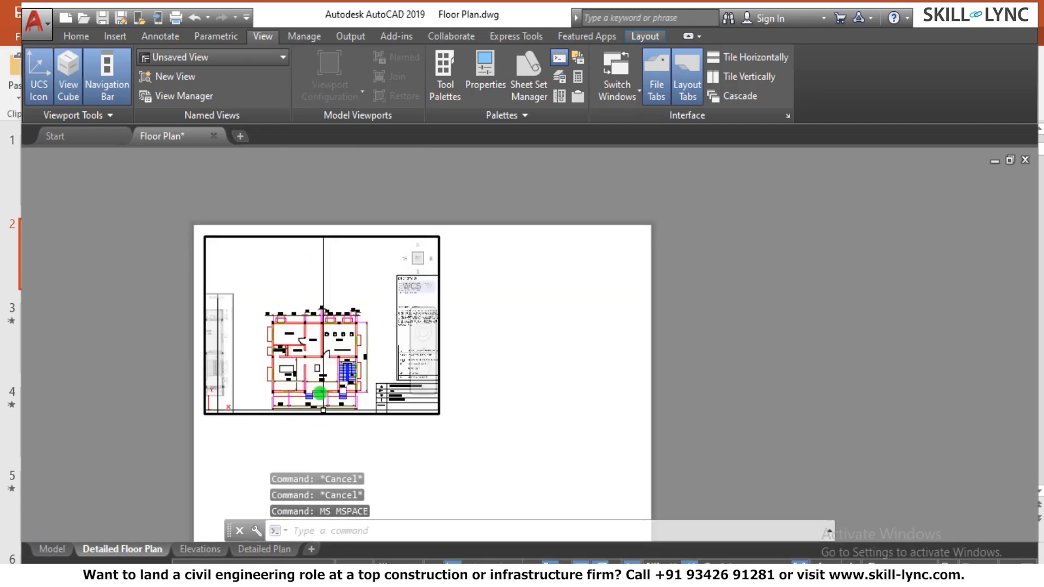
scroll(308, 310, down, 4)
scroll(294, 309, up, 5)
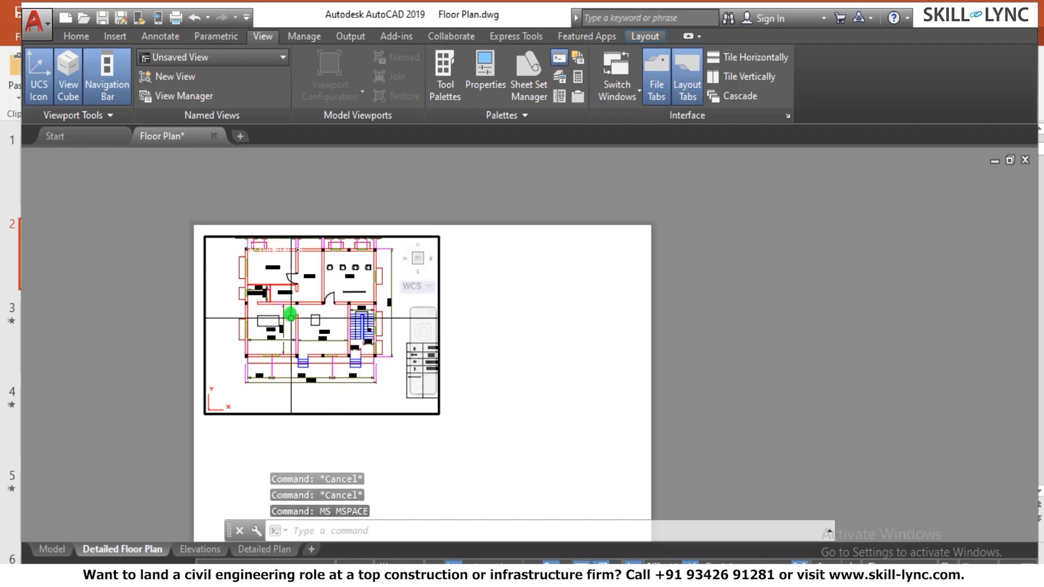
Return to paper space and stretch the viewport's bottom edge down by about 27 units
double_click(565, 436)
click(483, 456)
click(415, 401)
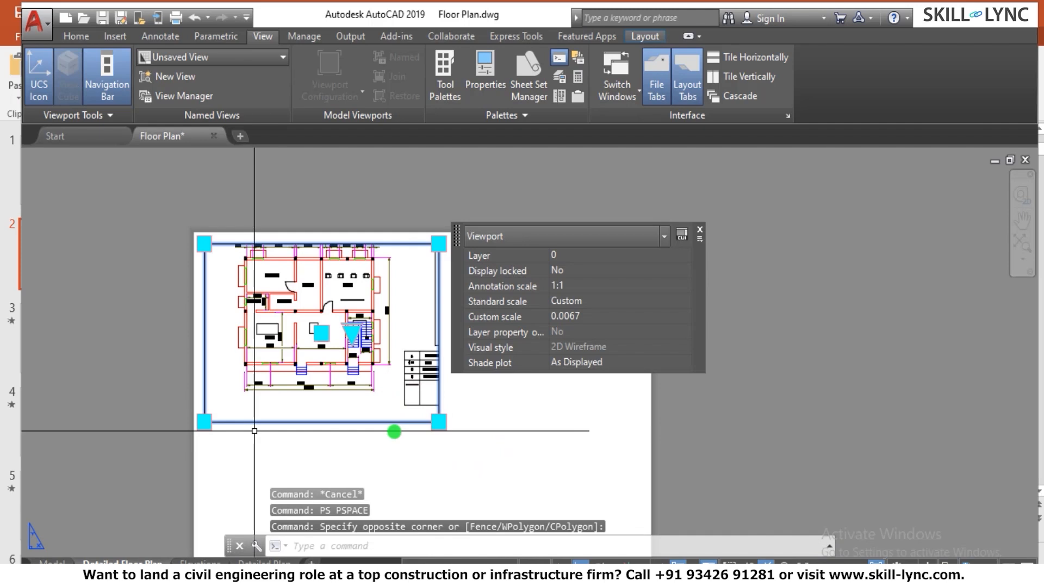
click(438, 422)
scroll(469, 418, down, 2)
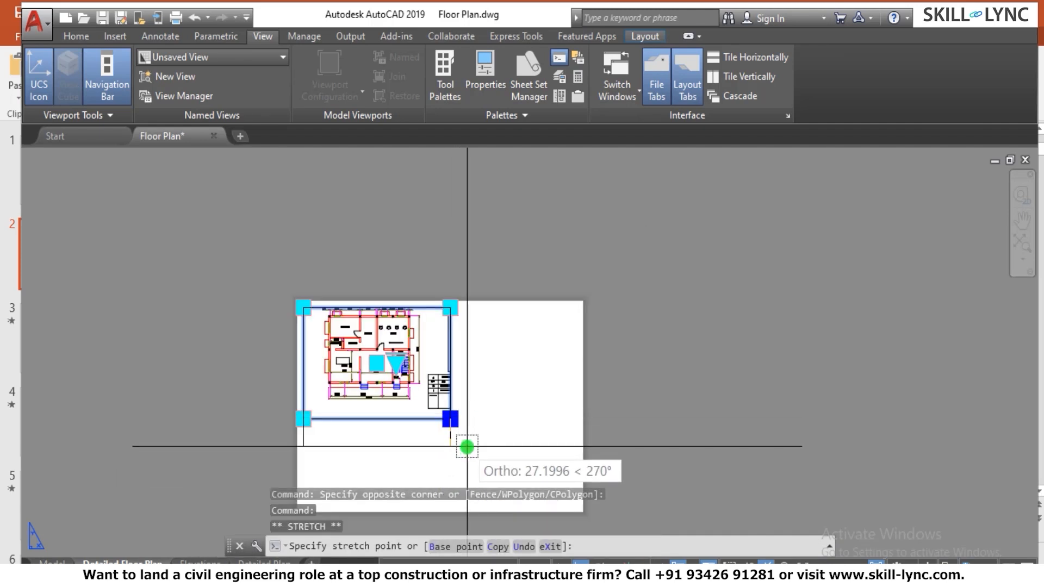
click(468, 446)
key(Escape)
key(Escape)
Enter model space in the enlarged viewport with MS and zoom until the floor plan fills the frame
text(ms)
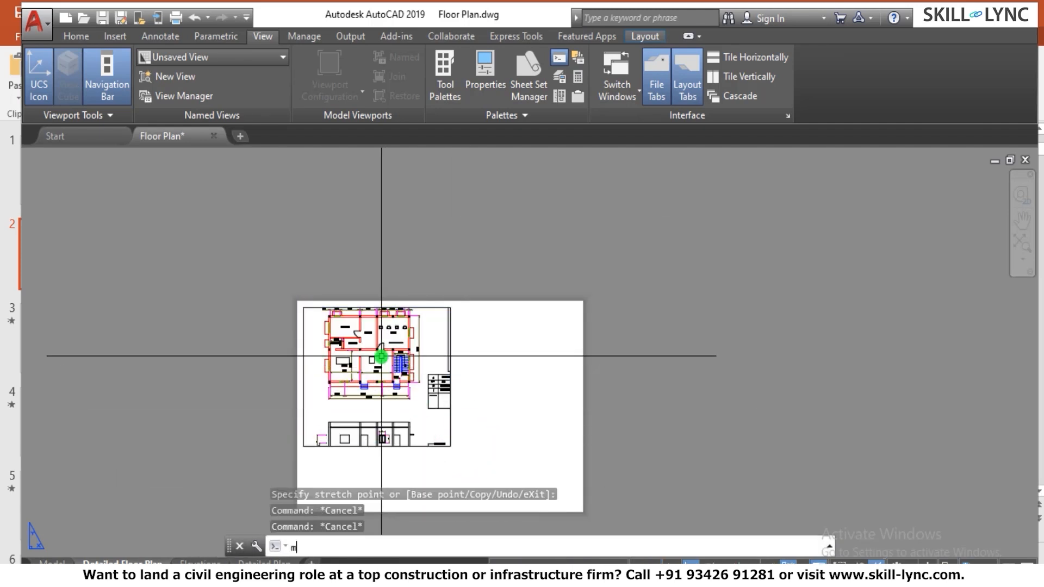
key(Return)
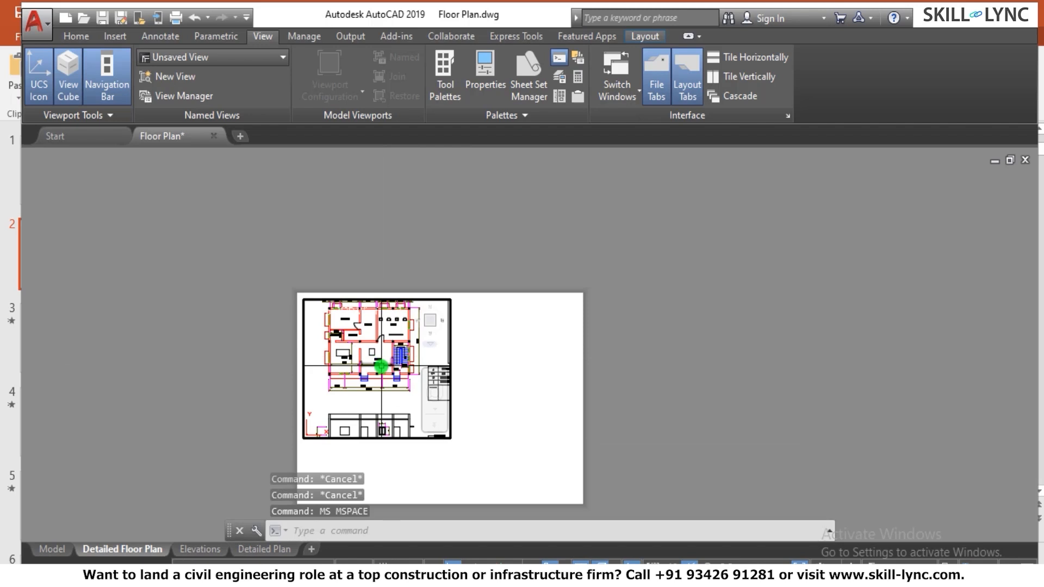
scroll(382, 358, up, 5)
scroll(384, 368, down, 3)
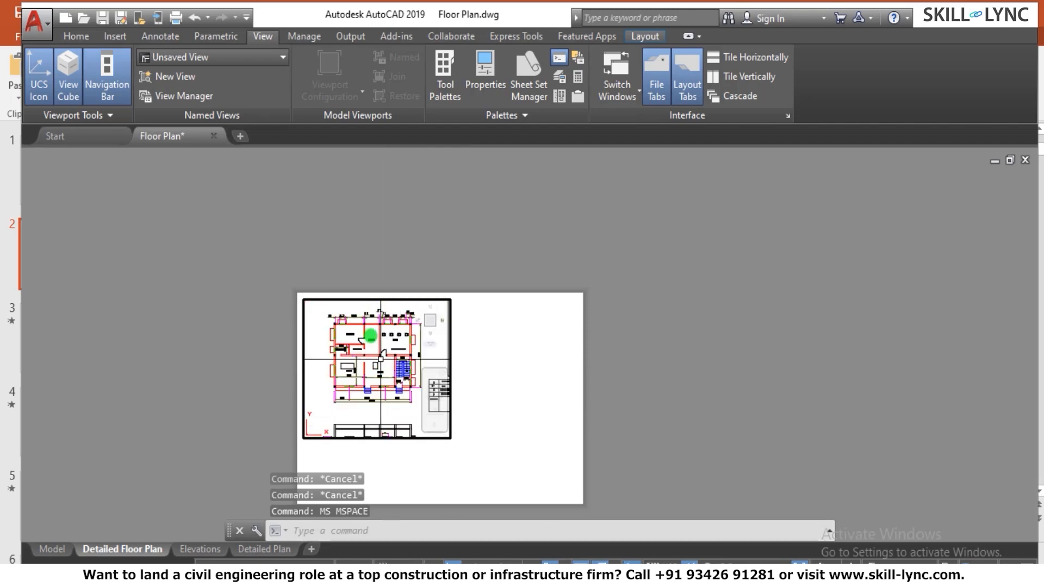
scroll(382, 331, up, 2)
key(Escape)
key(Escape)
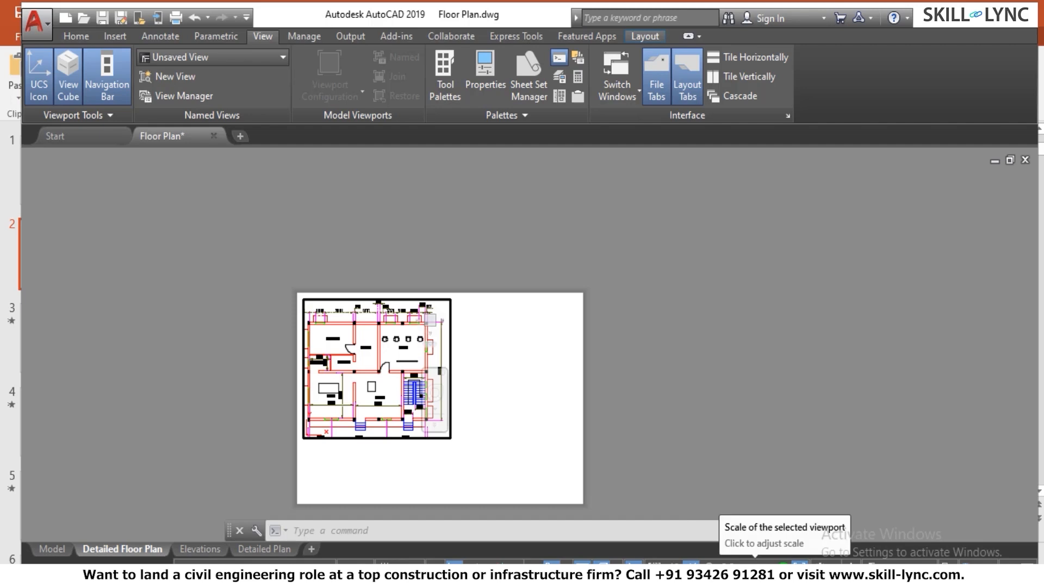
Open the list of scales for the active floor plan viewport
click(726, 563)
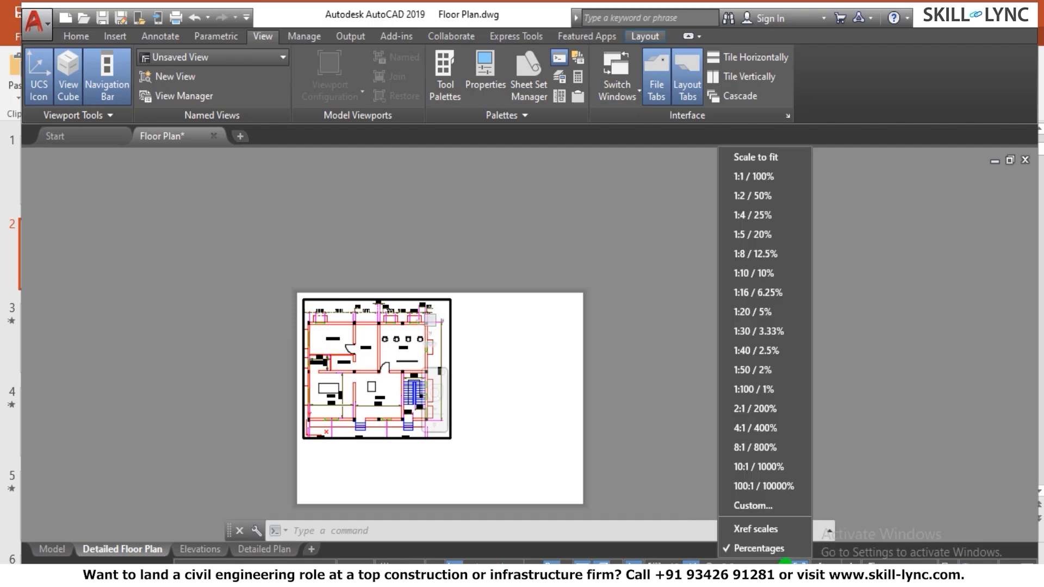
Try displaying the drawing in the viewport at Scale to fit, 1:50 and 1:20
click(747, 158)
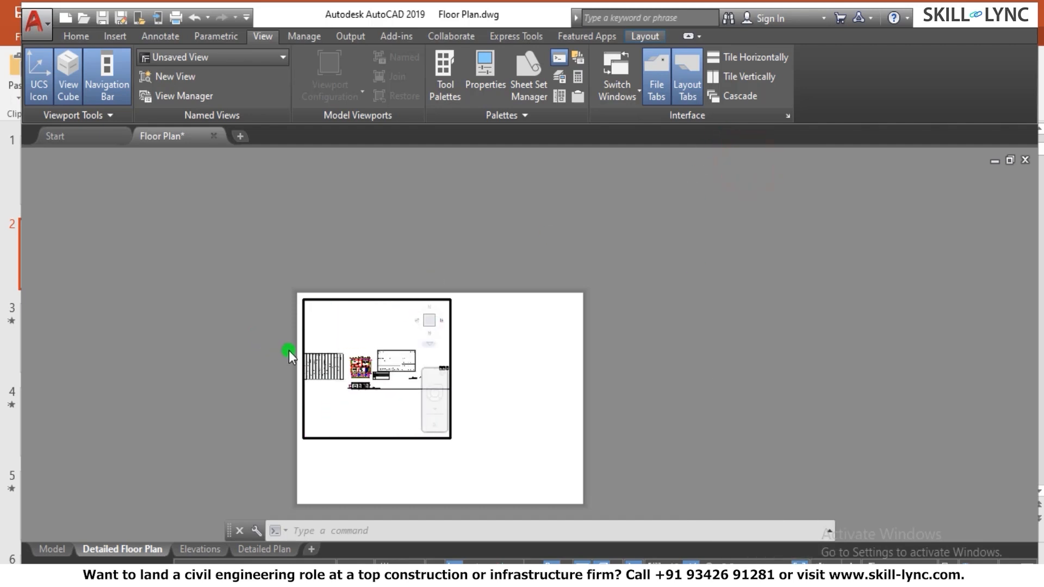
scroll(331, 390, up, 5)
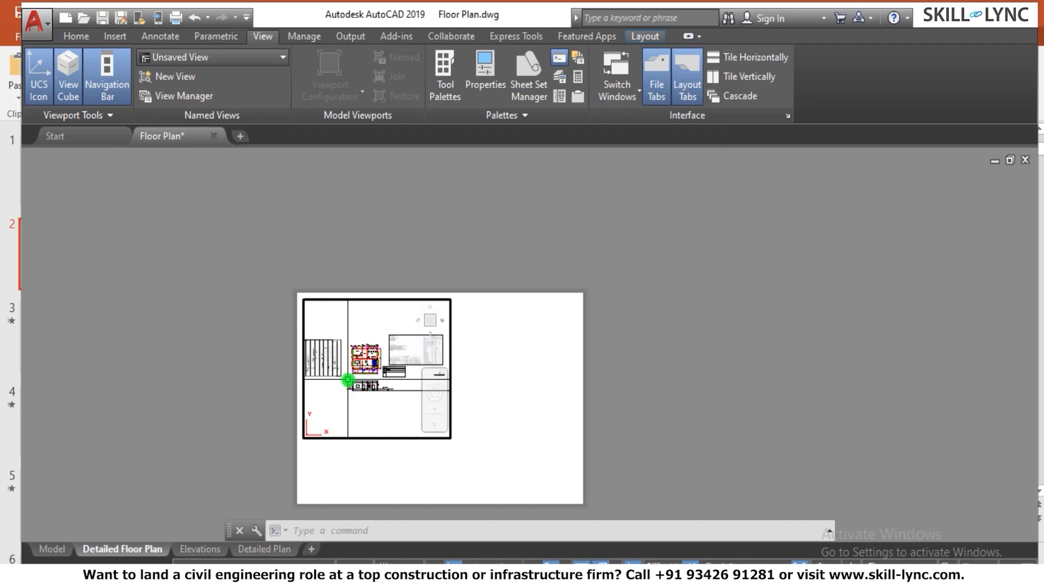
scroll(365, 342, up, 2)
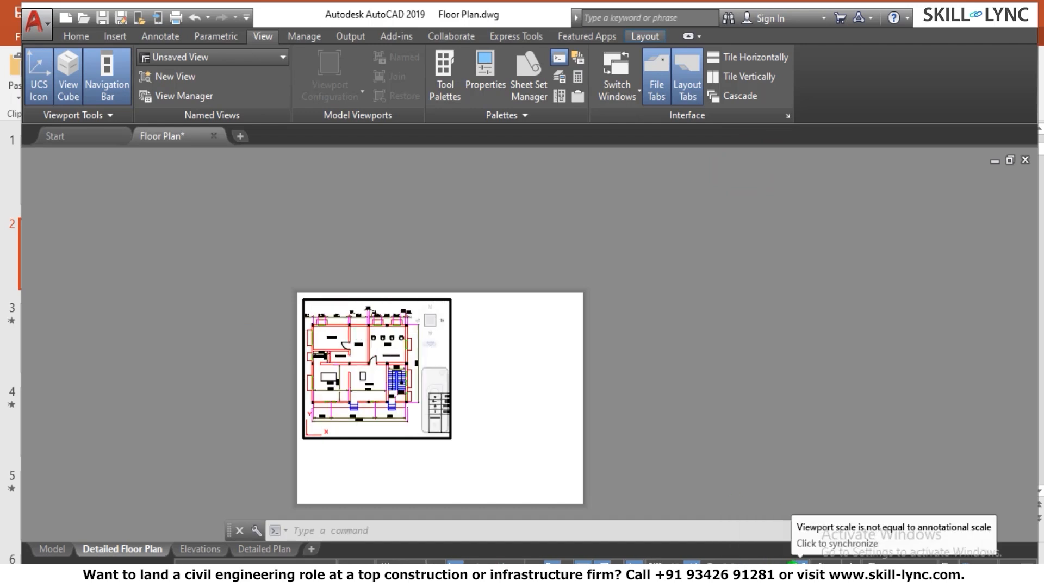
click(755, 562)
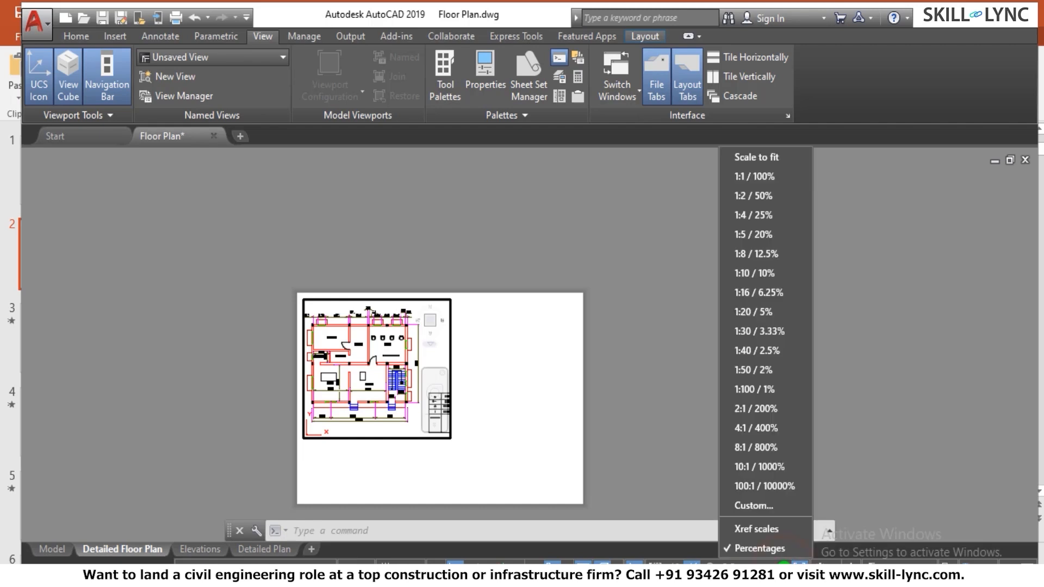
click(752, 373)
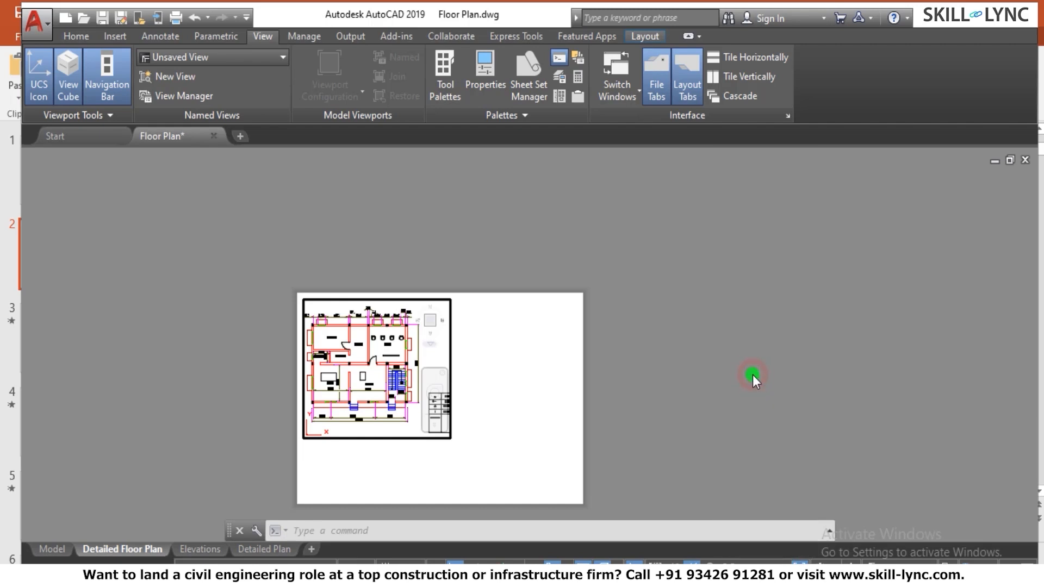
click(780, 563)
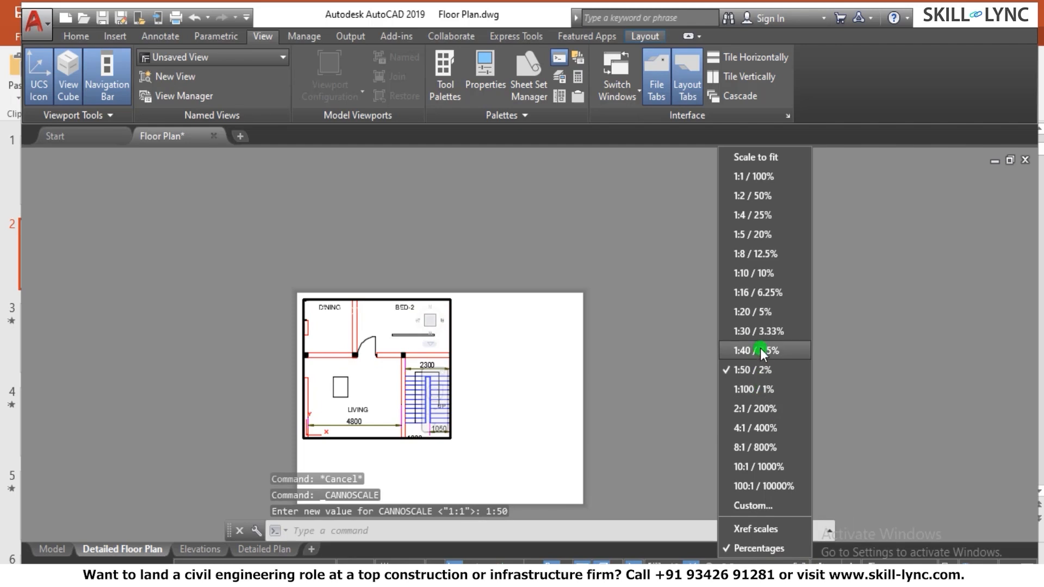
click(751, 311)
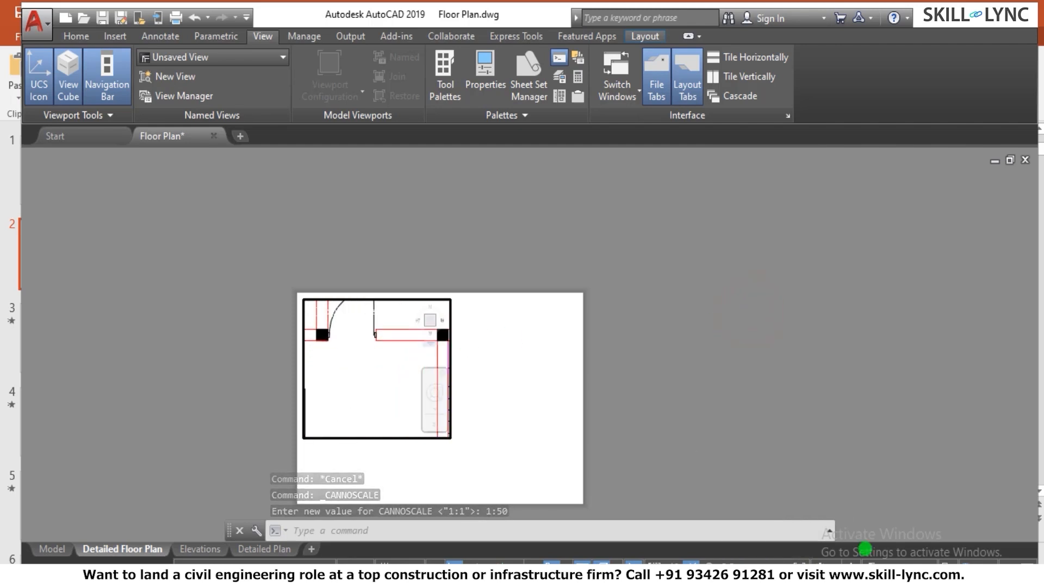
Set the floor plan viewport's scale to 1:100
click(854, 563)
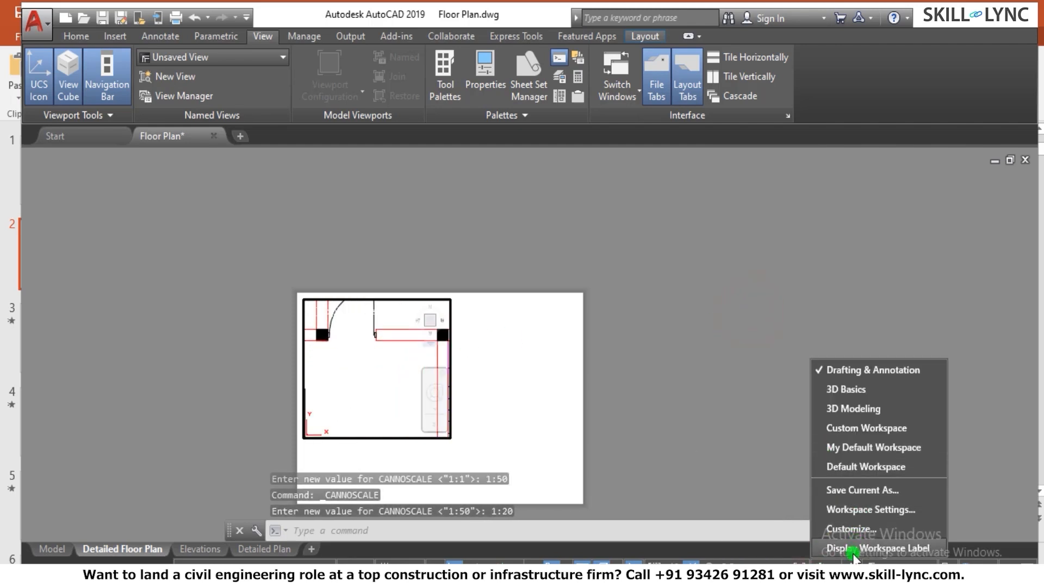
click(783, 566)
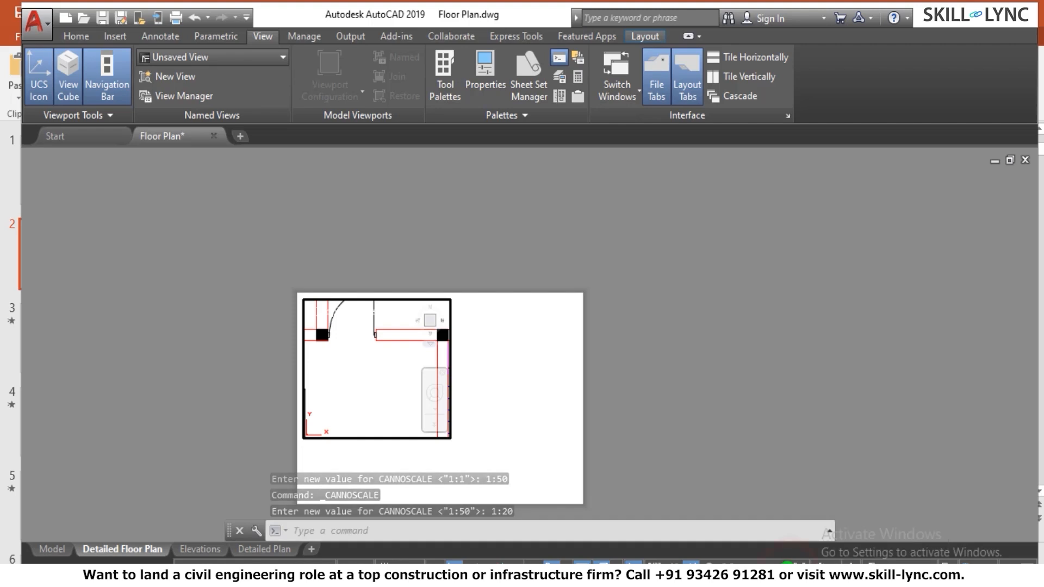
click(783, 565)
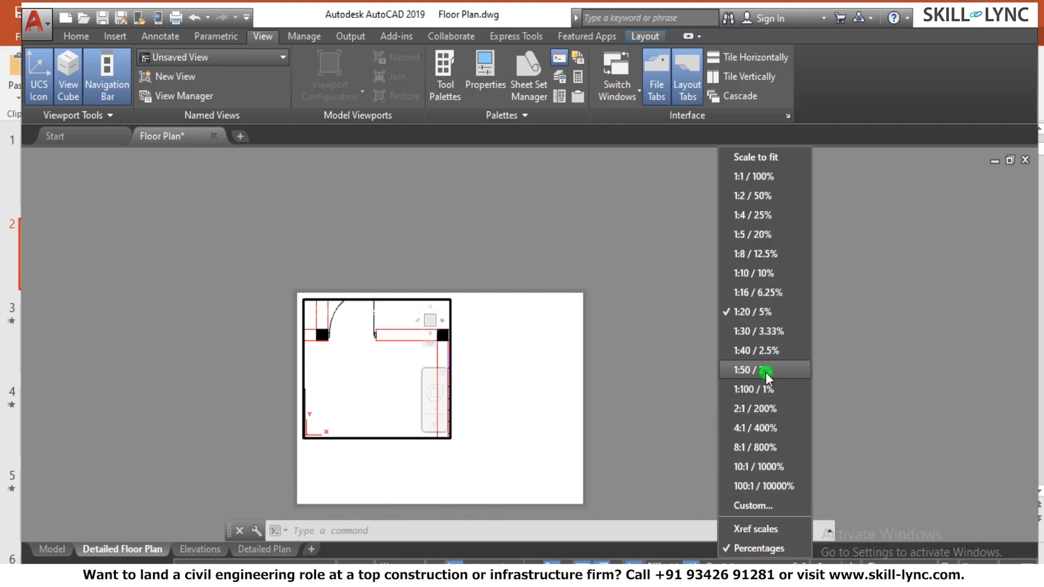
click(766, 391)
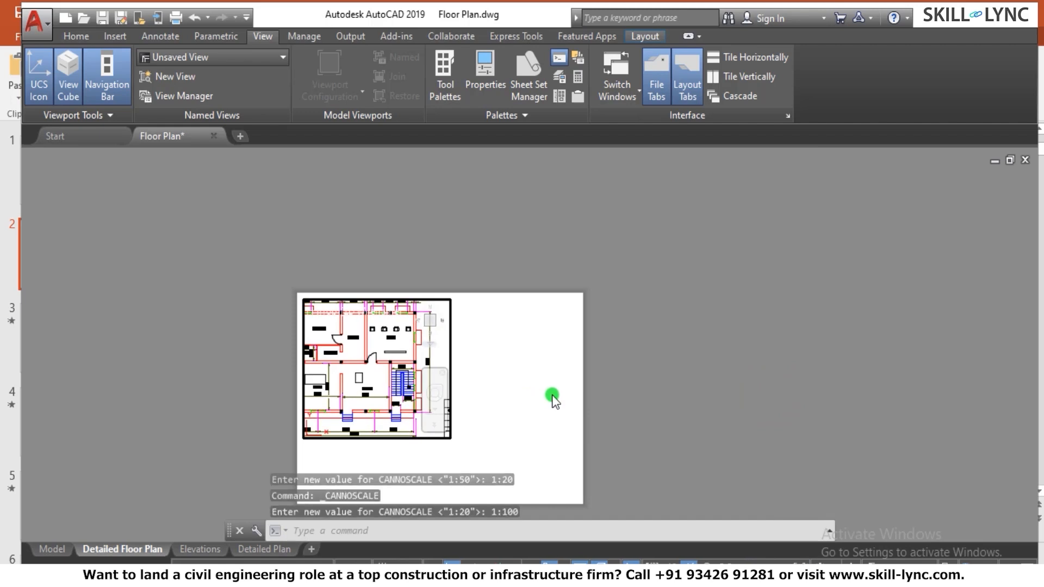
text(p)
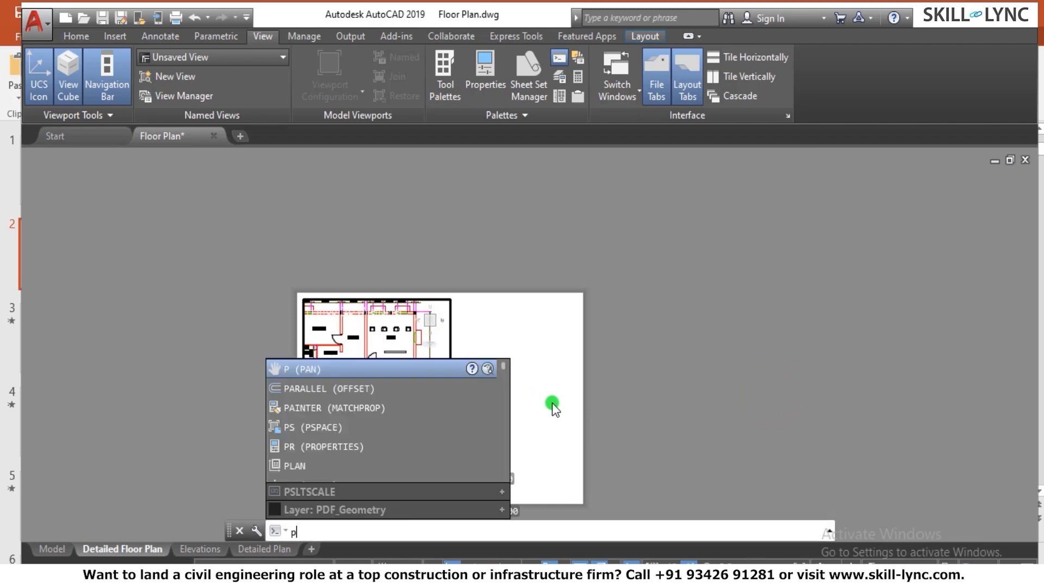
key(Return)
key(Escape)
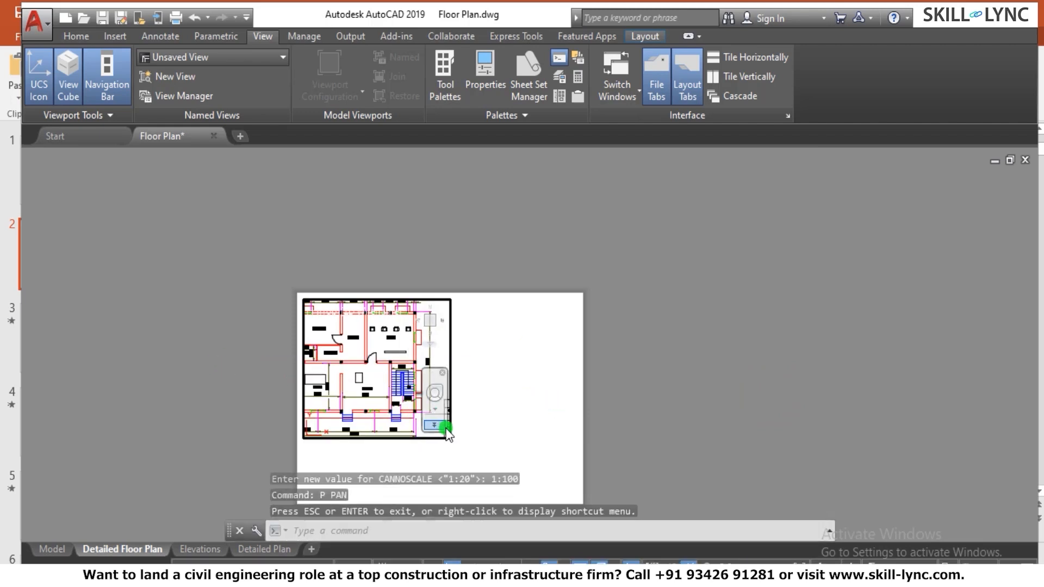
Switch to paper space and stretch the floor plan viewport's lower edge straight down by about 31 units
text(ps)
key(Return)
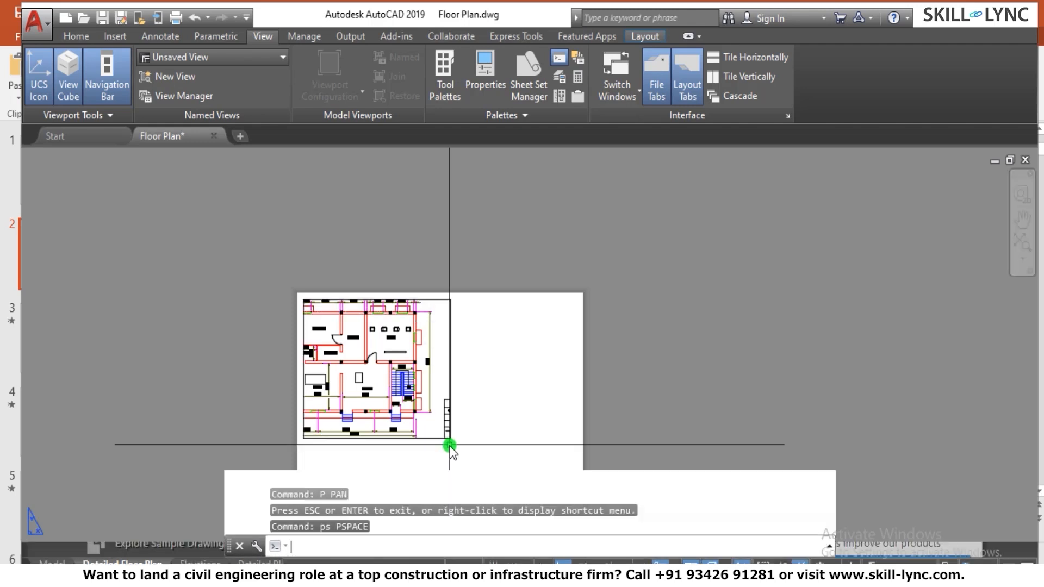
click(465, 466)
click(439, 449)
click(450, 452)
click(433, 439)
click(450, 447)
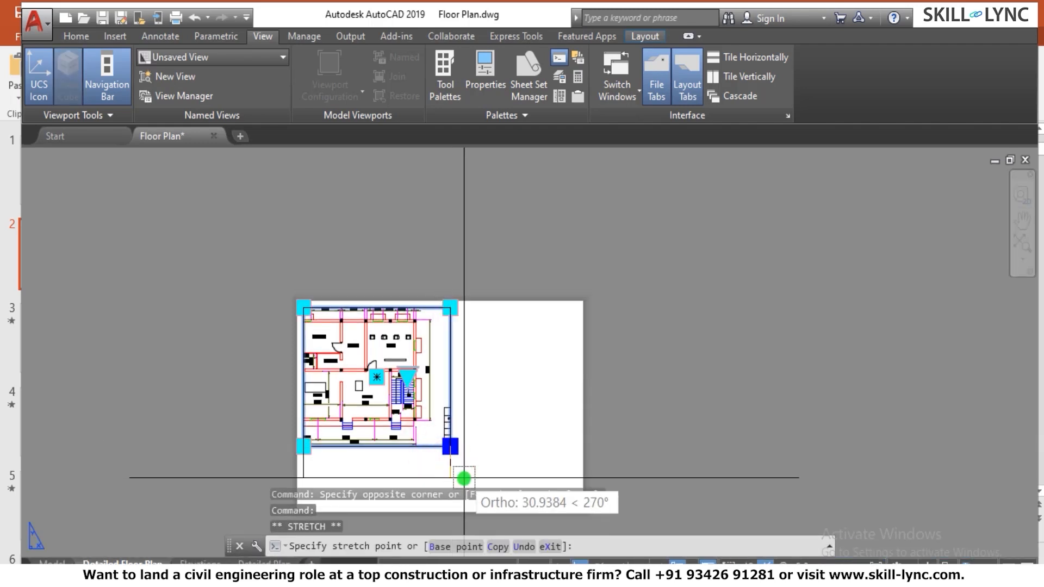
click(451, 477)
click(451, 308)
key(Escape)
key(Escape)
key(Escape)
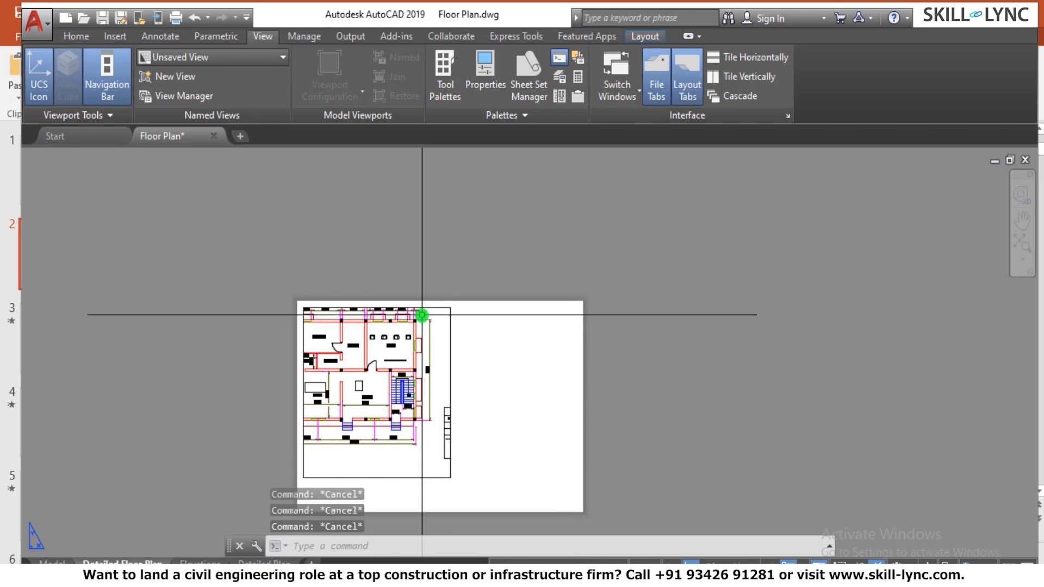
Activate model space inside the floor plan viewport
text(p)
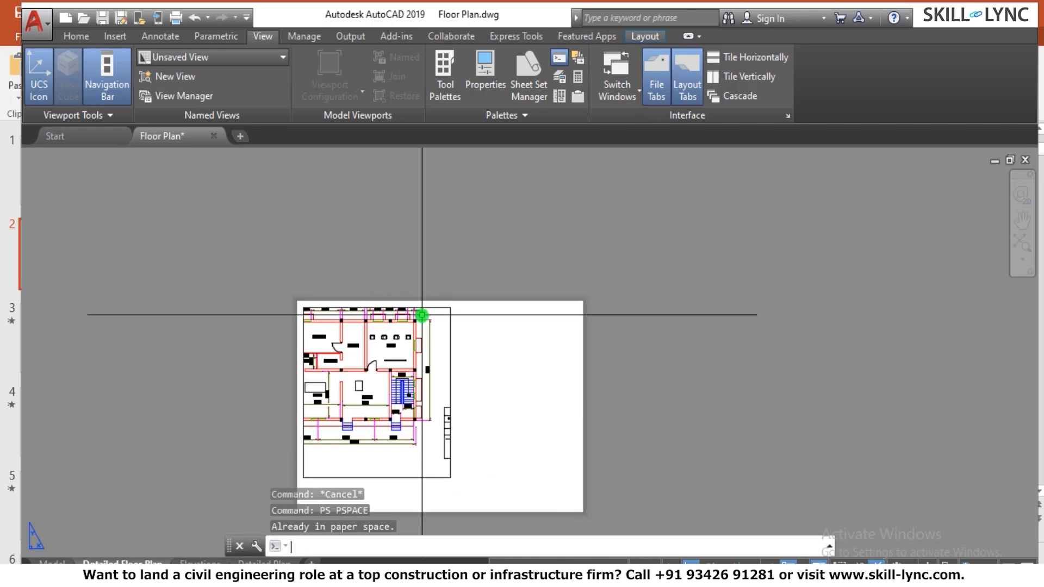
key(Return)
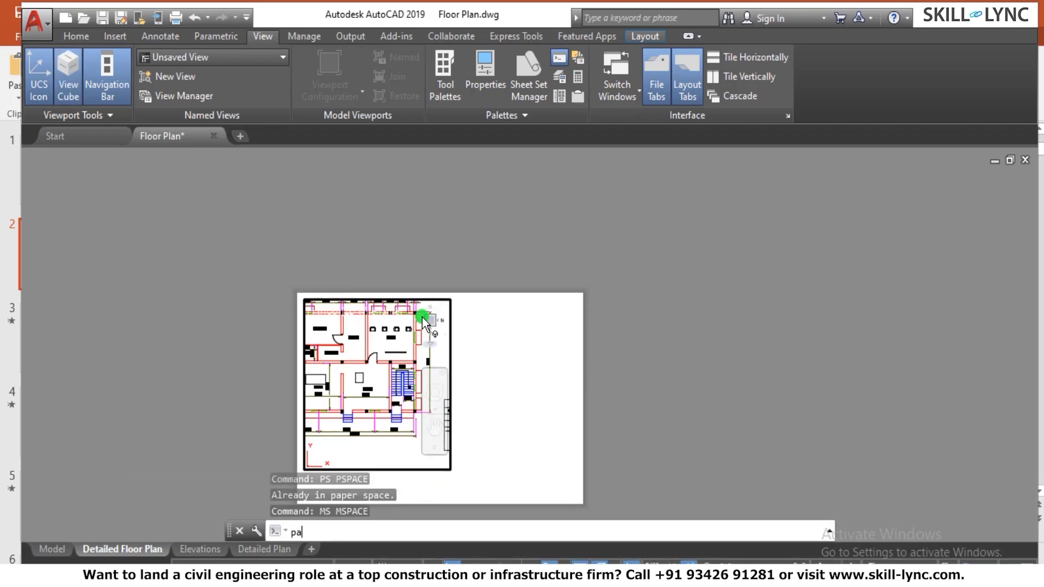
text(pa)
key(Return)
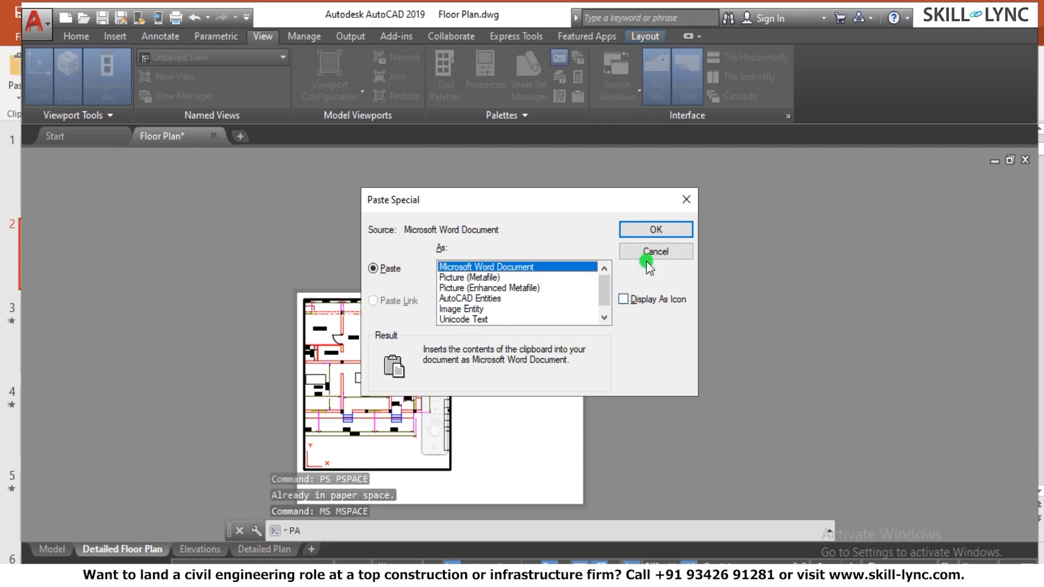
click(646, 260)
Pan the floor plan so it sits fully within its viewport's height, and return to paper space
text(pan)
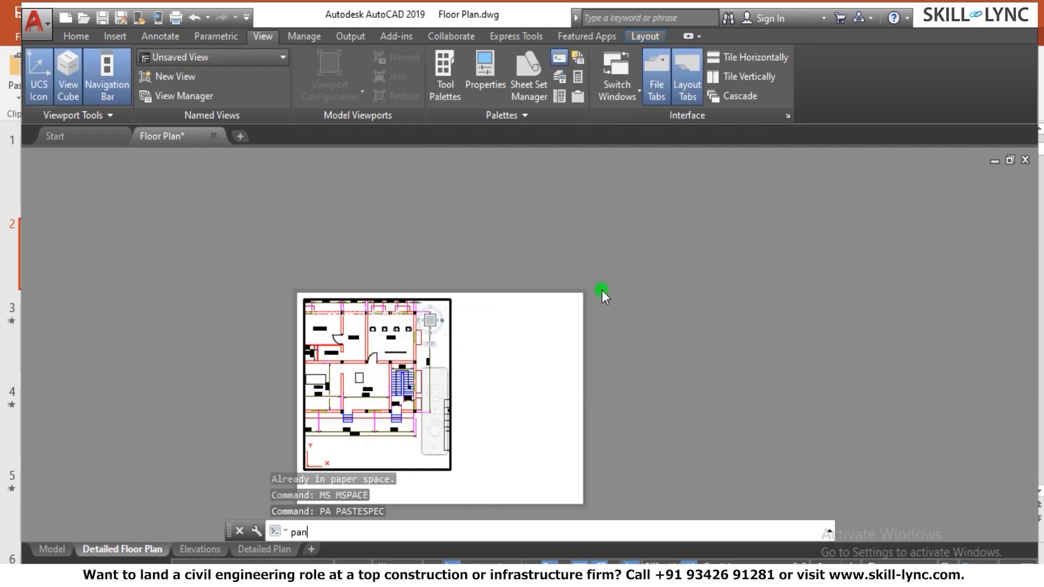
key(Return)
drag(382, 366, 396, 385)
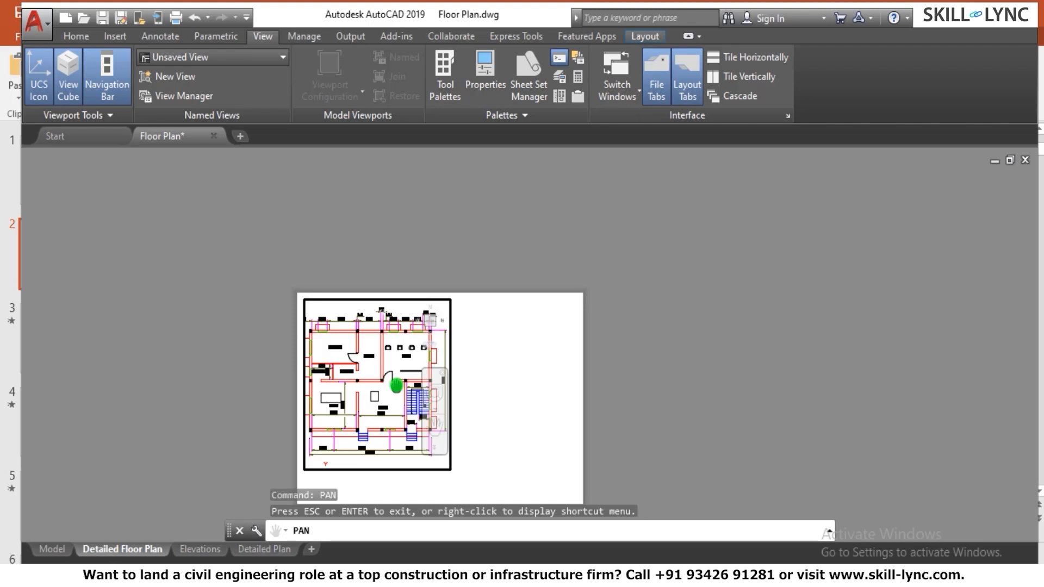
key(Escape)
text(ps)
key(Return)
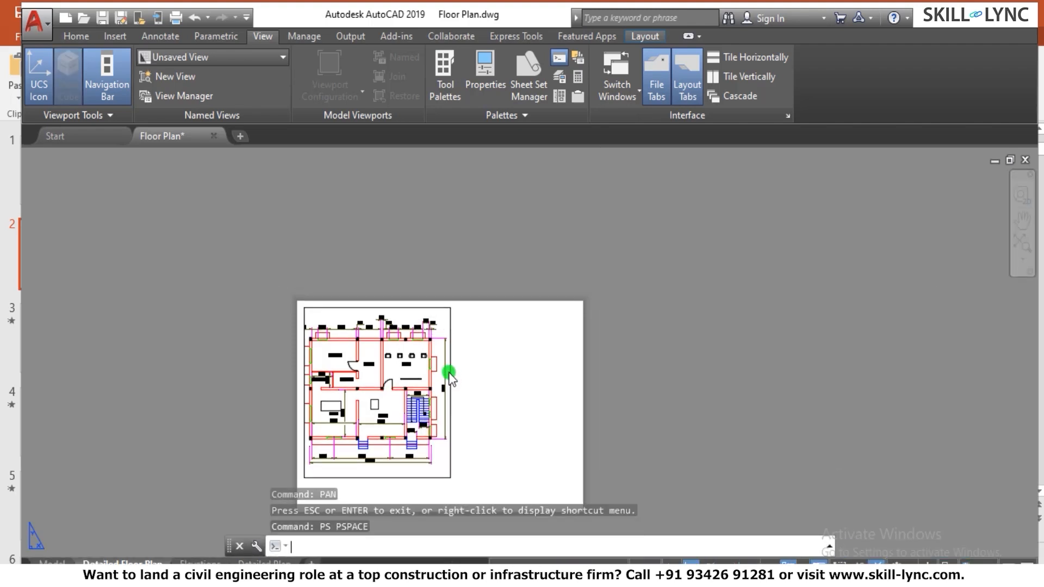
scroll(415, 359, down, 2)
scroll(438, 380, up, 4)
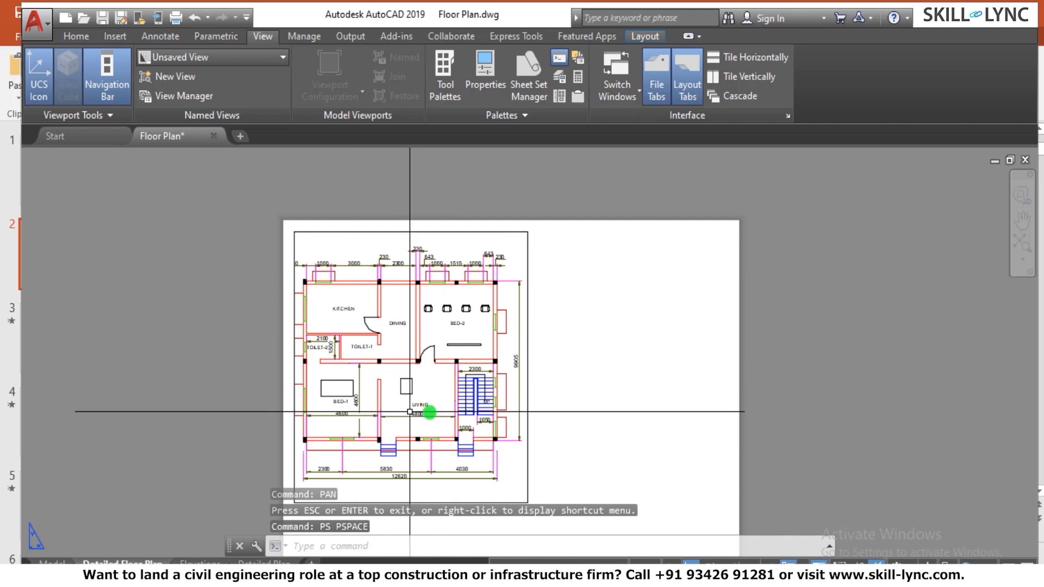
text(ms)
key(Return)
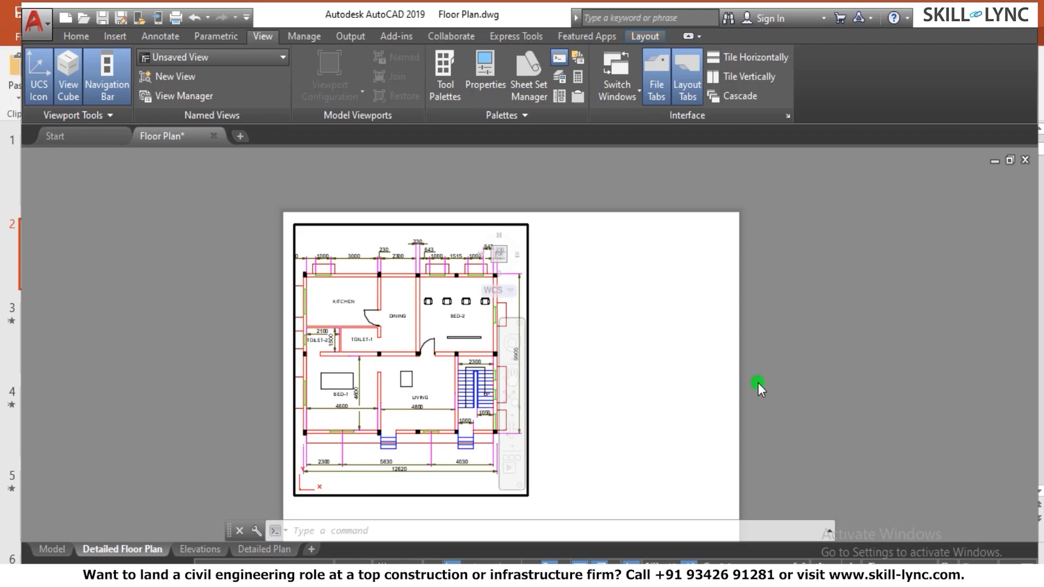
text(vp)
key(Return)
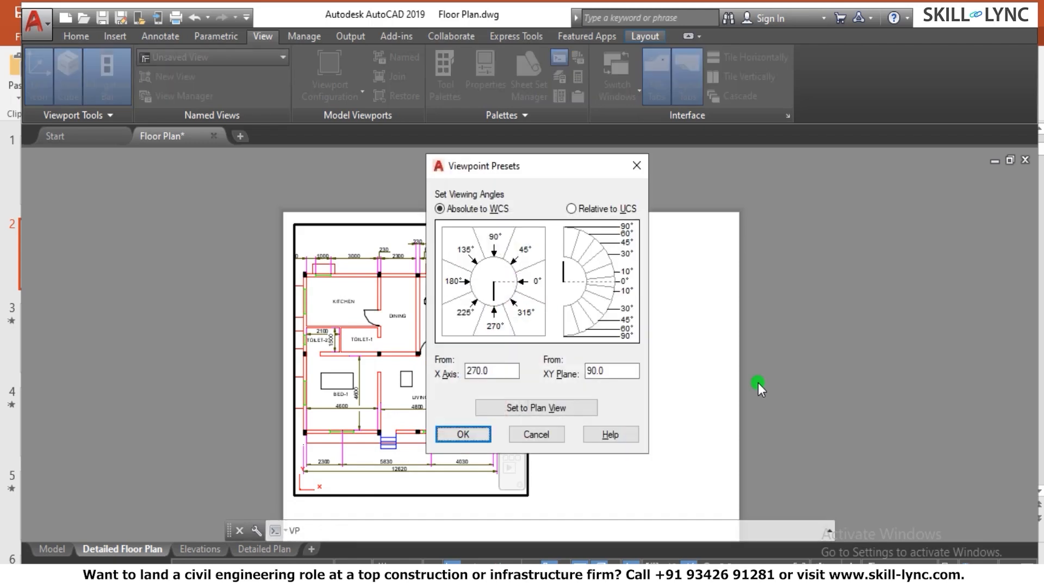
key(Escape)
Create a second rectangular viewport with MVIEW, from the floor plan viewport's upper-right corner to near the sheet's right edge
text(mv)
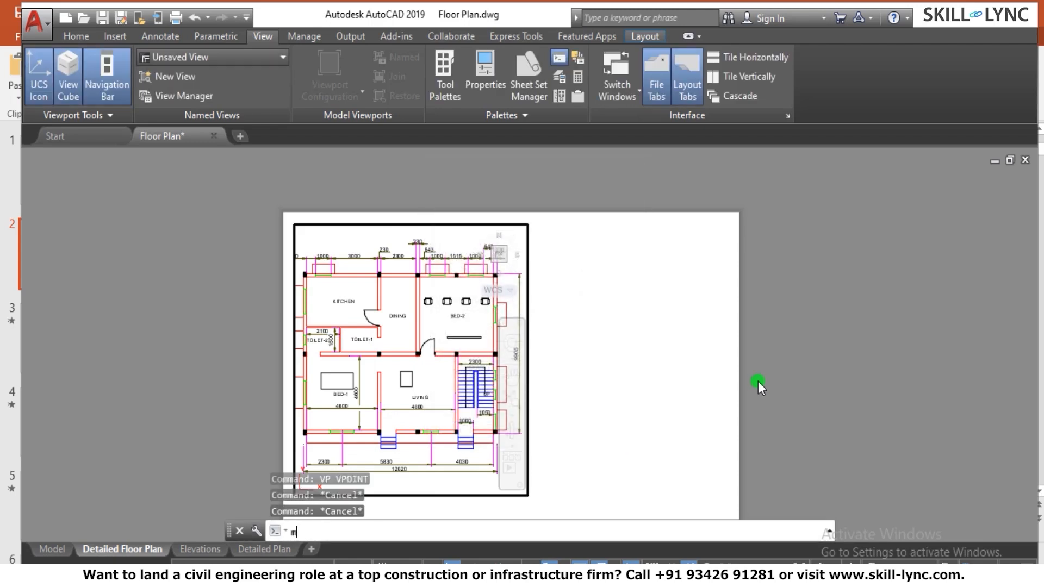
key(Return)
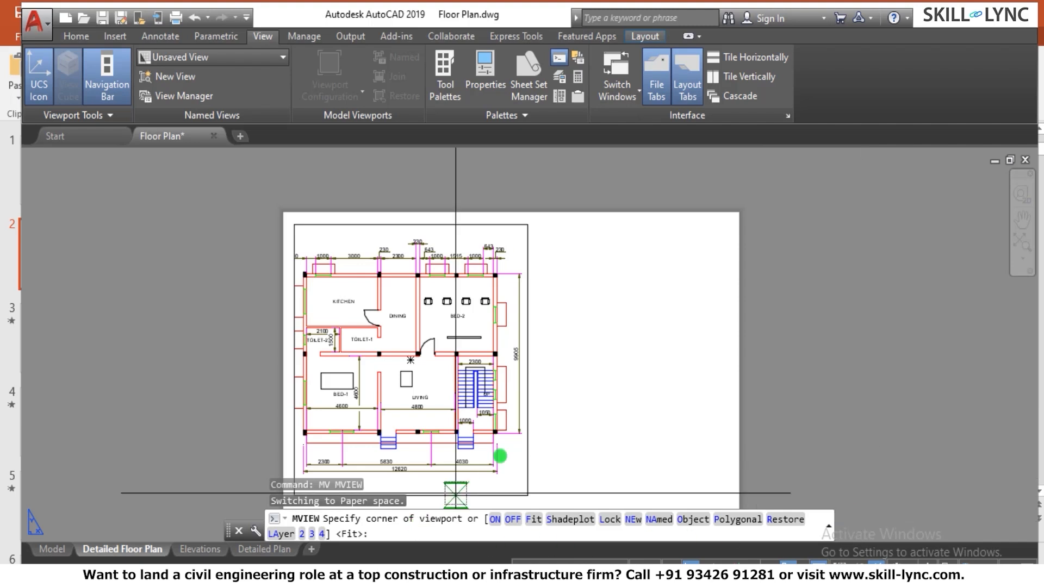
click(527, 224)
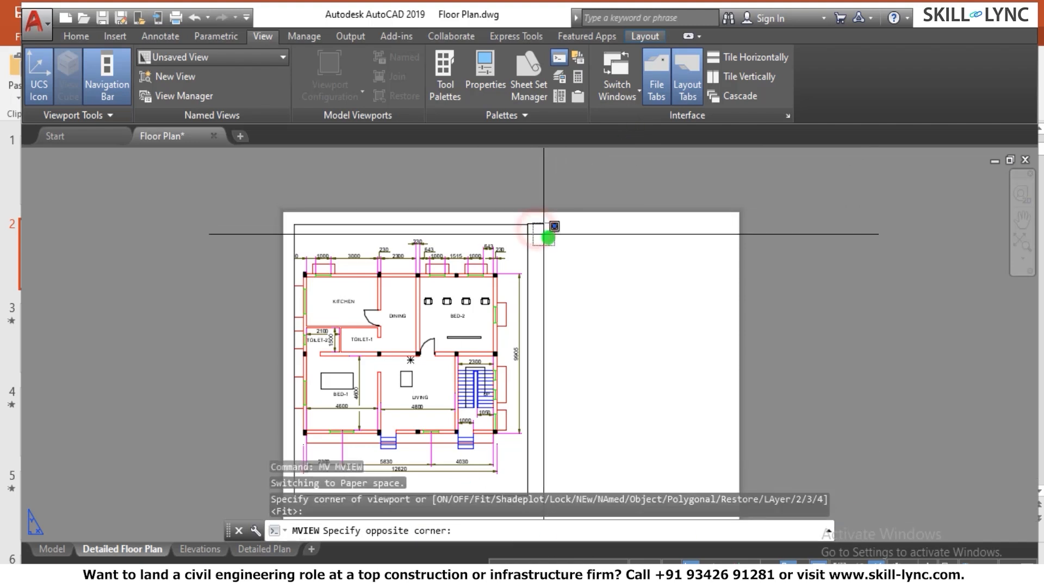
click(734, 342)
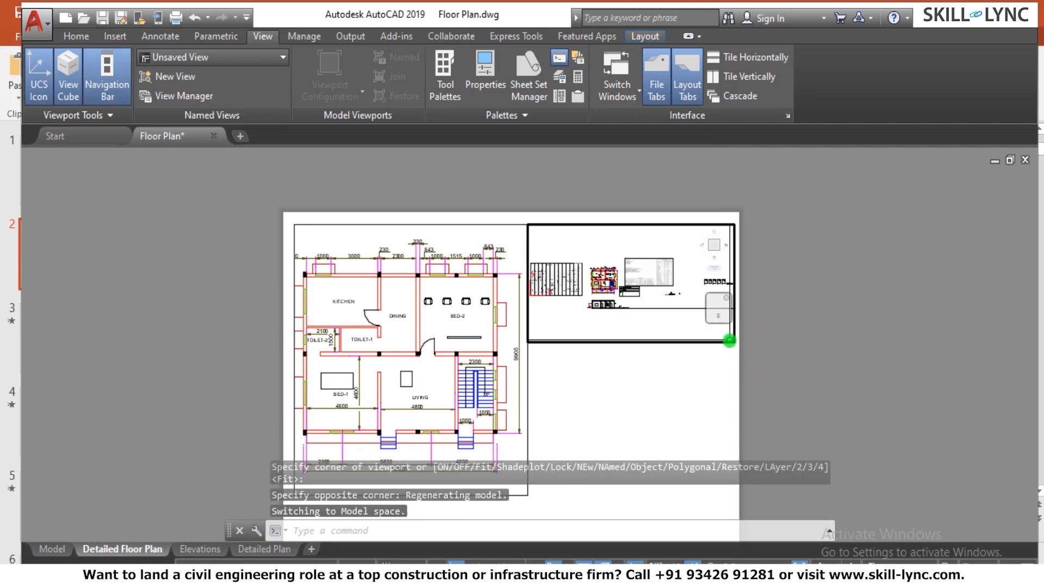
Frame the front elevation inside the new viewport and set its scale to 1:100
text(MS)
key(Return)
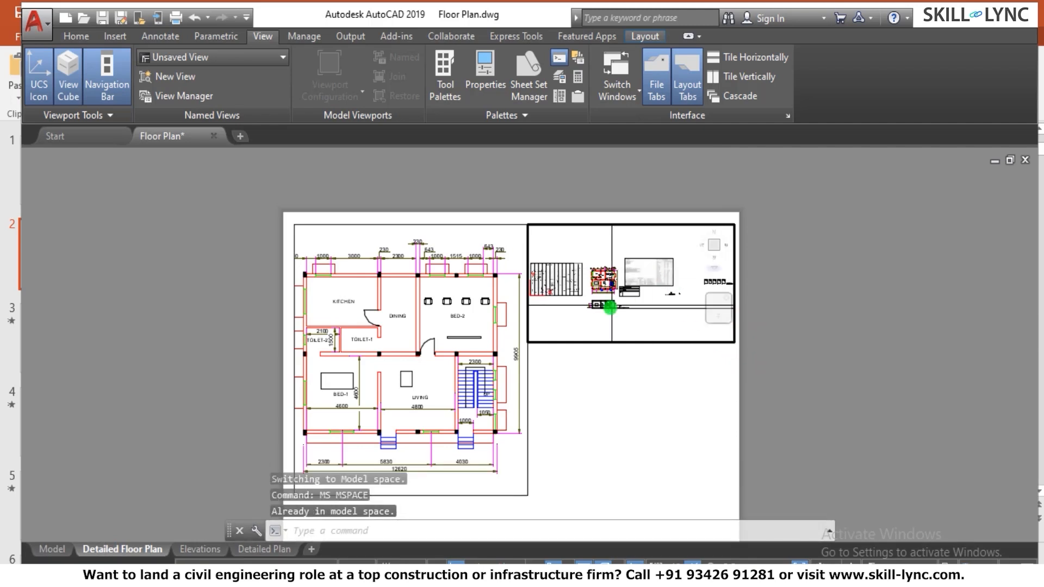
scroll(604, 308, up, 5)
scroll(609, 305, up, 3)
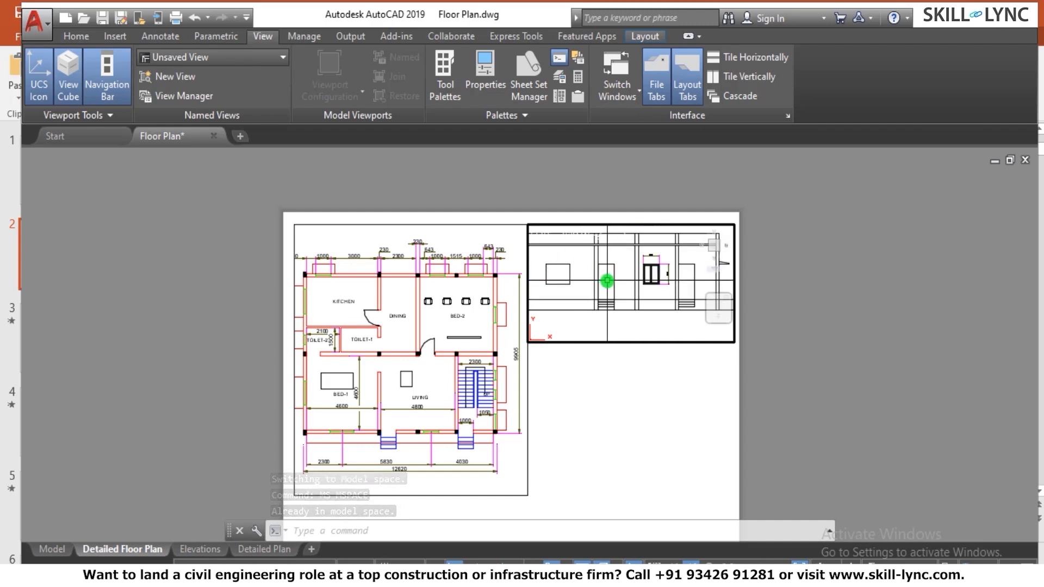
click(799, 562)
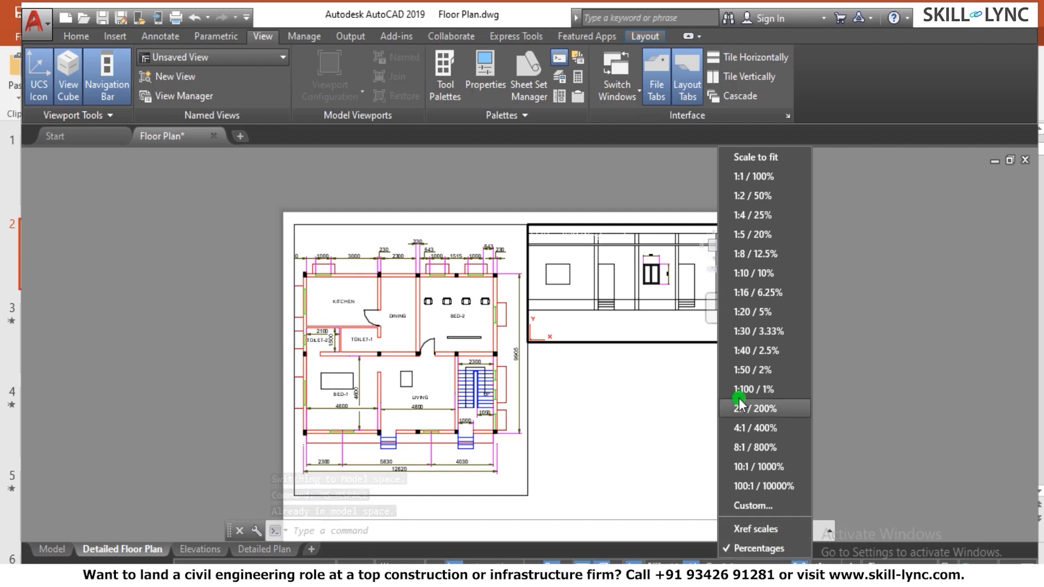
click(766, 389)
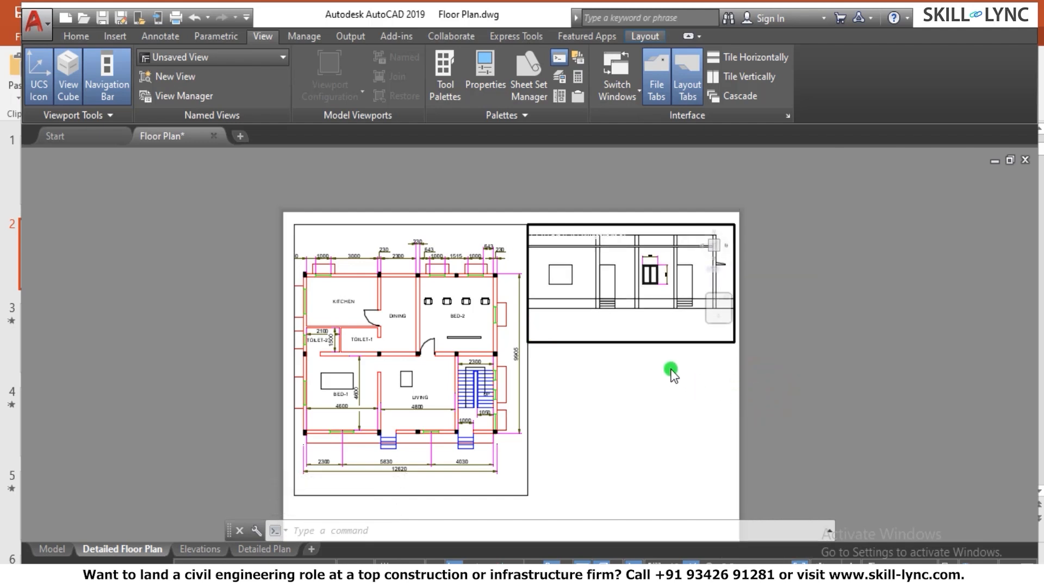
Return to paper space and pan the layout sheet
text(ps)
key(Return)
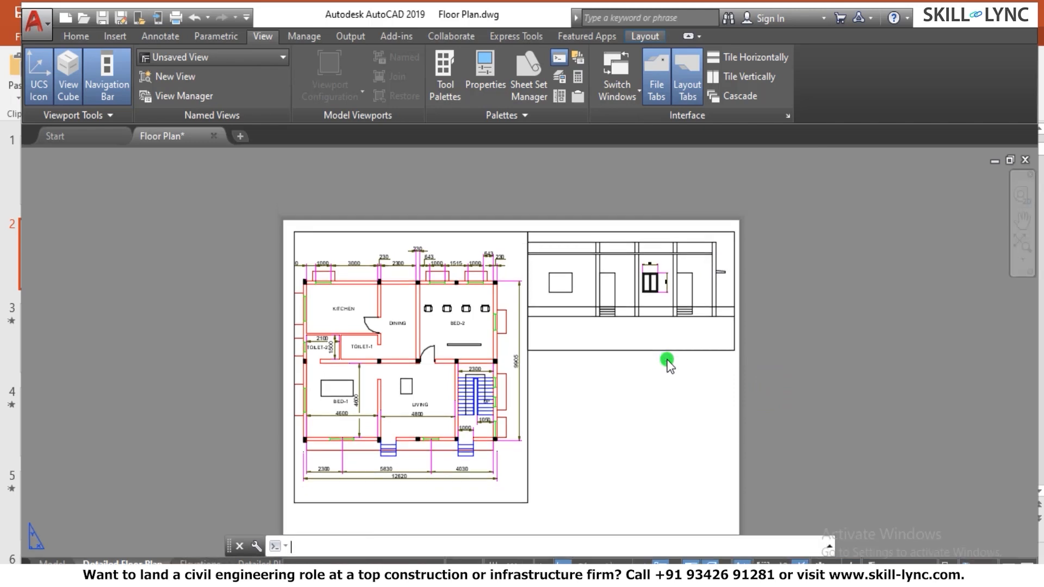
text(pa)
key(Return)
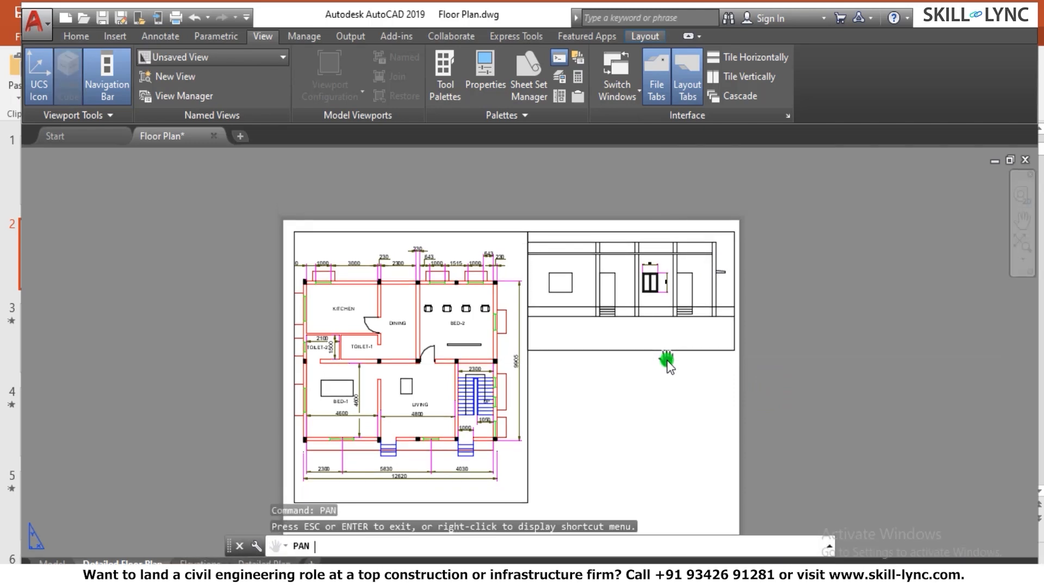
drag(644, 308, 571, 320)
right_click(576, 326)
click(593, 337)
Activate model space in the elevation viewport and pan the elevation until its left end sits inside the frame
text(ms)
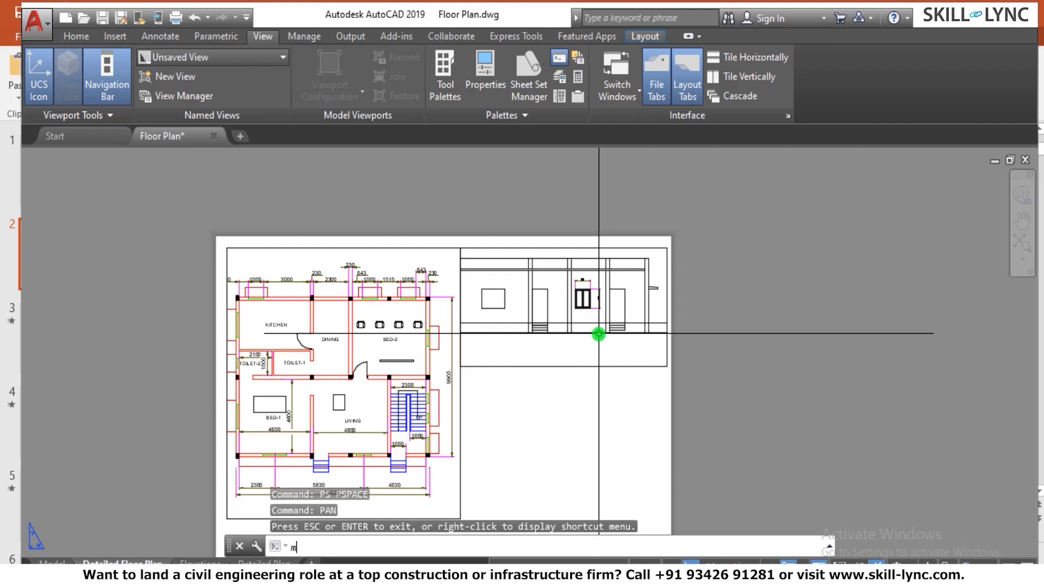
key(Return)
text(pa)
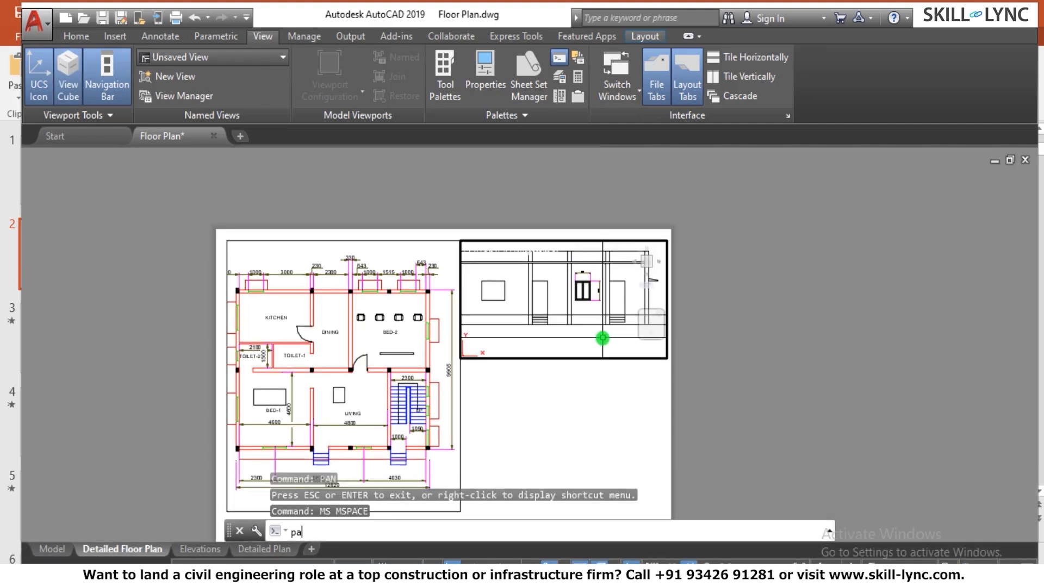
key(Return)
drag(610, 314, 620, 323)
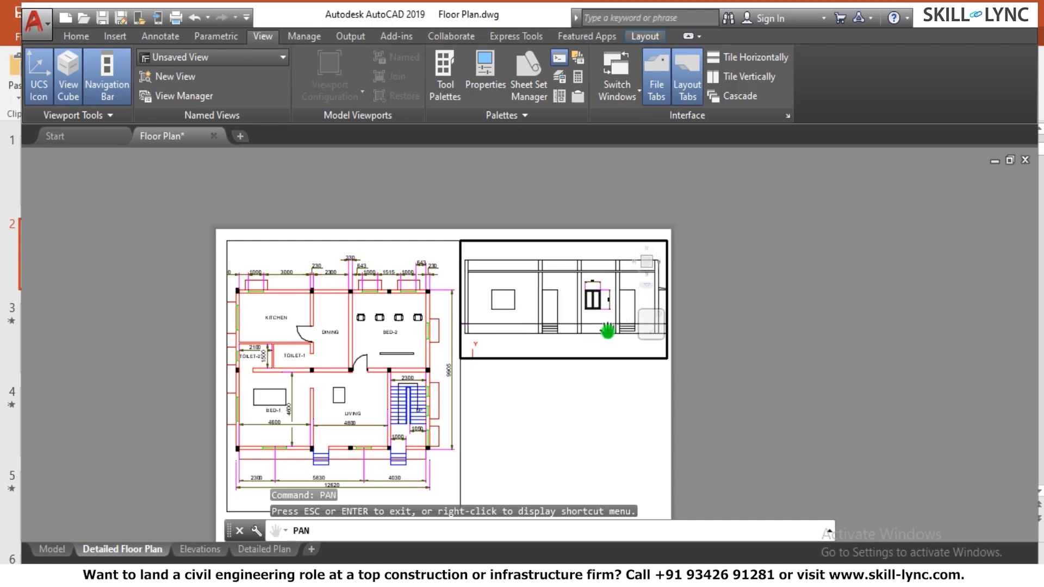
key(Escape)
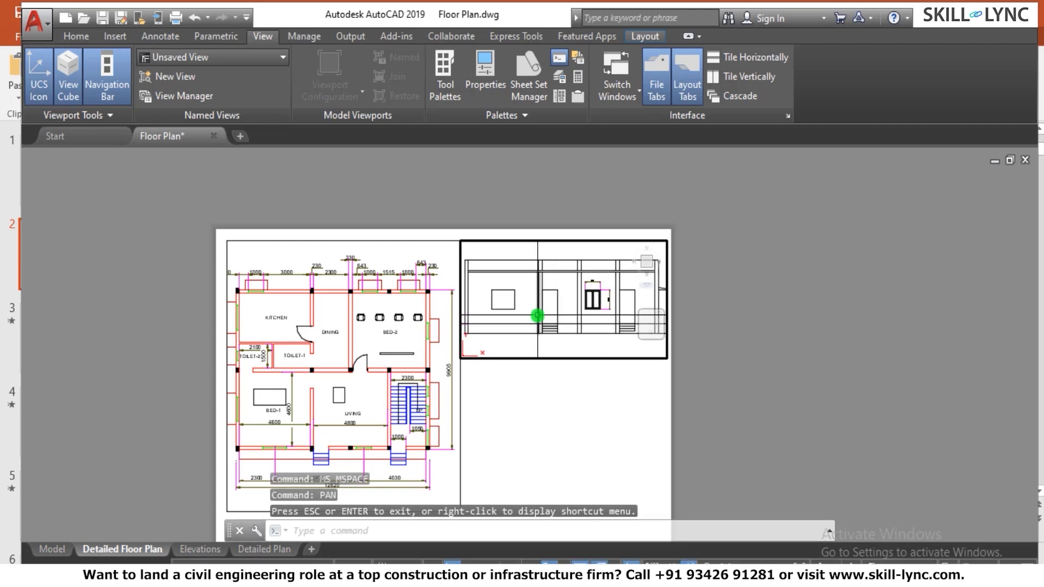
In paper space, move the floor plan viewport slightly left, leaving a narrow gap between it and the elevation viewport
text(ps)
key(Return)
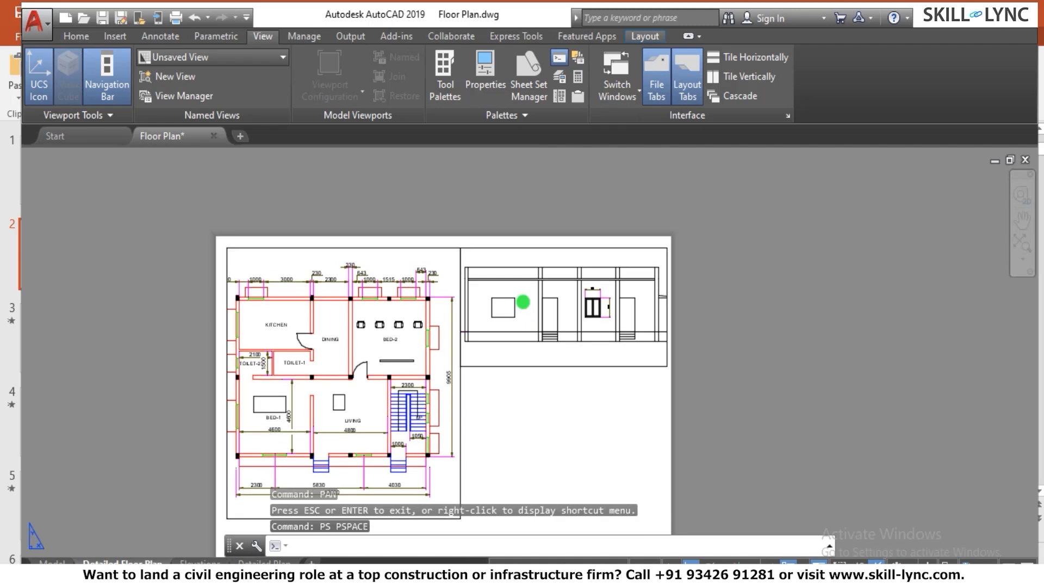
key(Escape)
text(m)
key(Return)
click(333, 254)
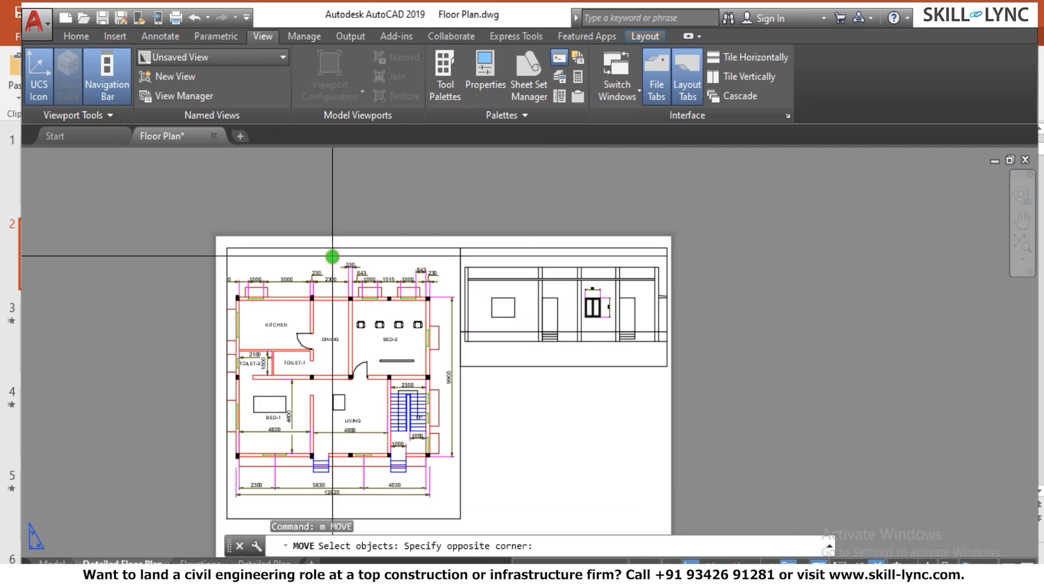
click(308, 237)
key(Return)
click(521, 400)
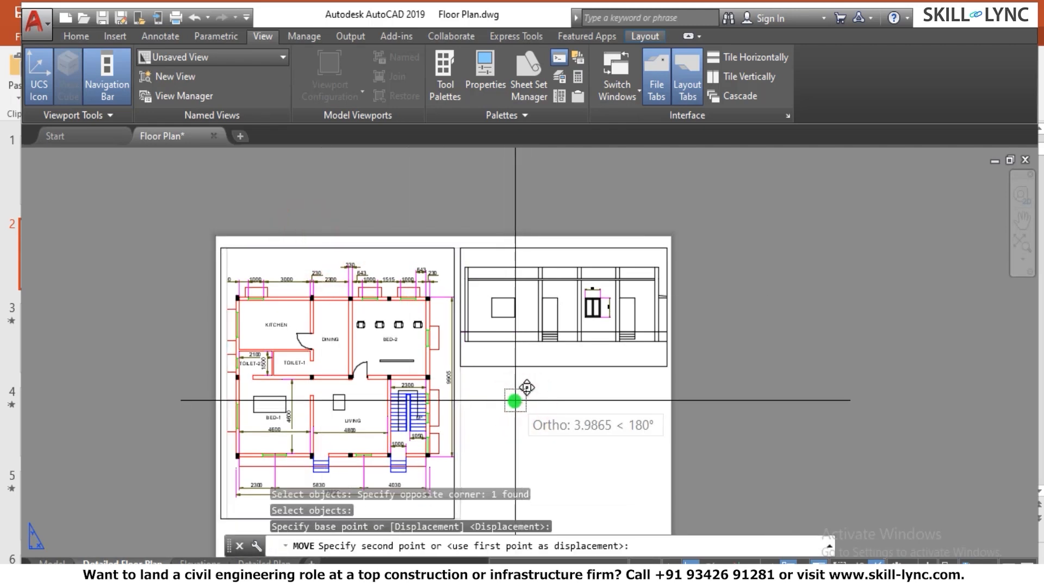
click(514, 397)
key(Escape)
click(509, 363)
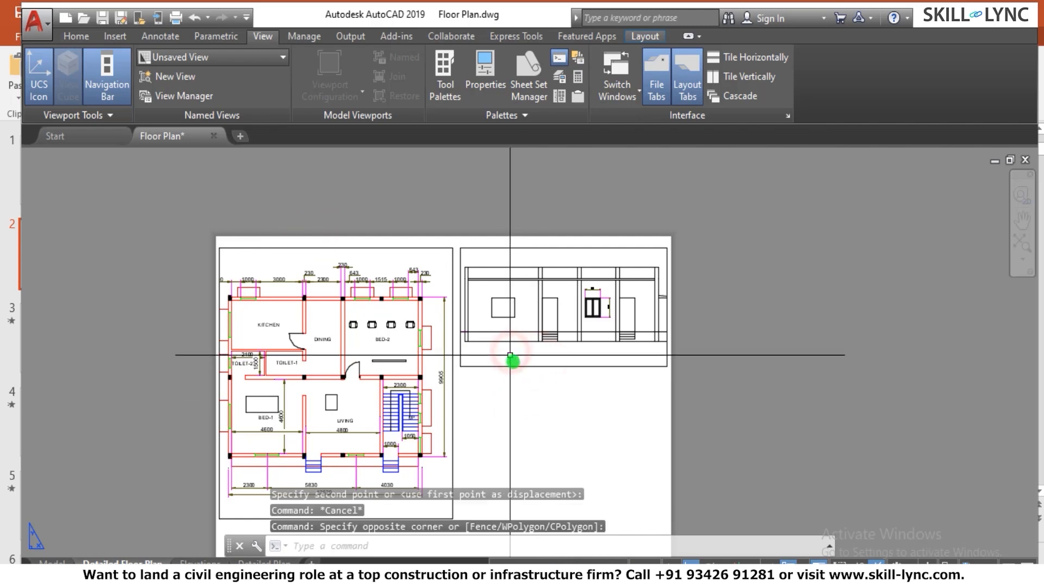
click(498, 387)
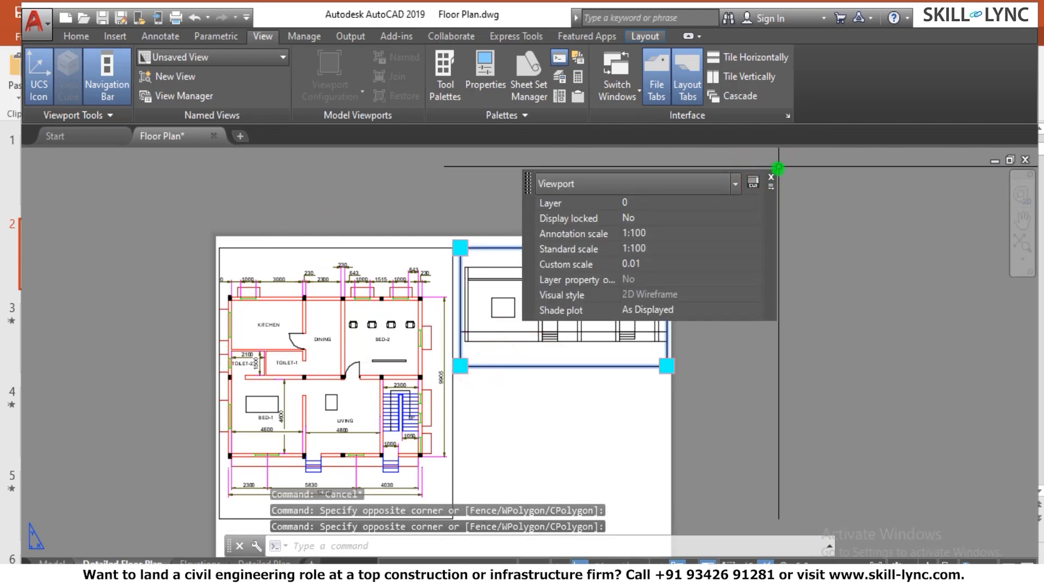
click(774, 177)
key(Escape)
key(Escape)
Stretch the elevation viewport's lower-right corner slightly downward to make its frame taller
click(639, 227)
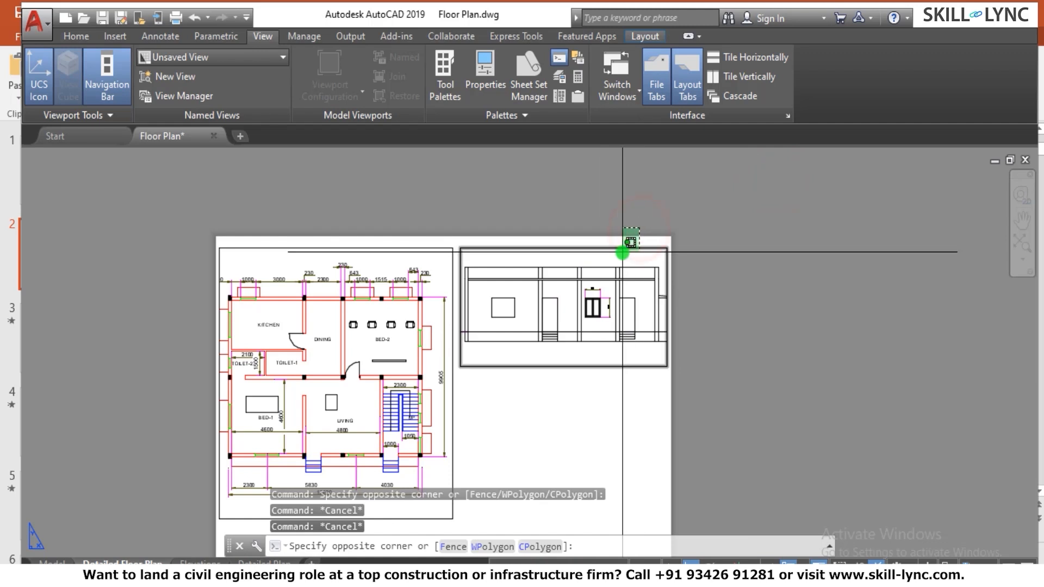
click(622, 252)
click(666, 366)
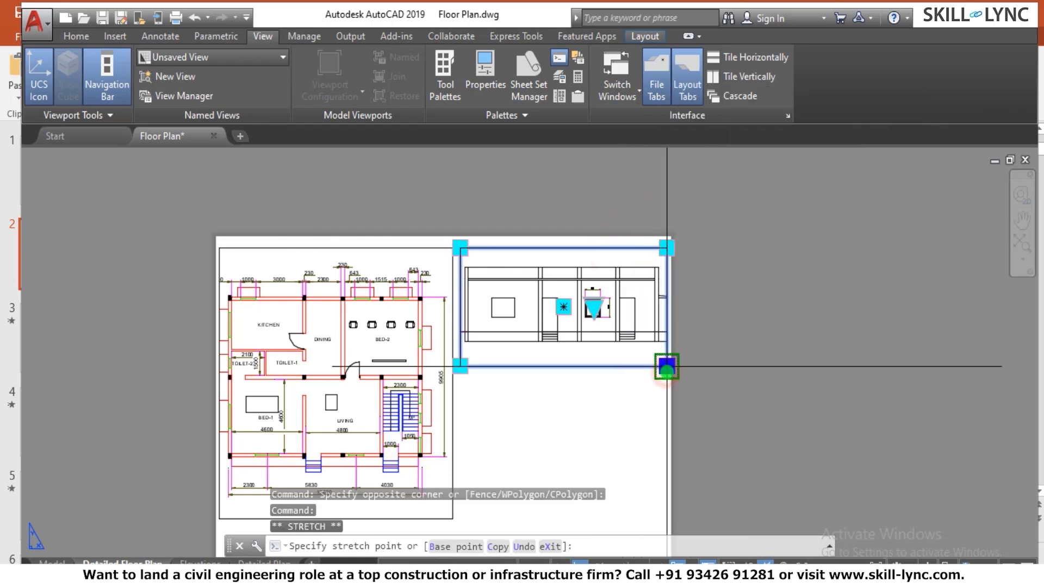
click(668, 377)
key(Escape)
key(Escape)
key(Escape)
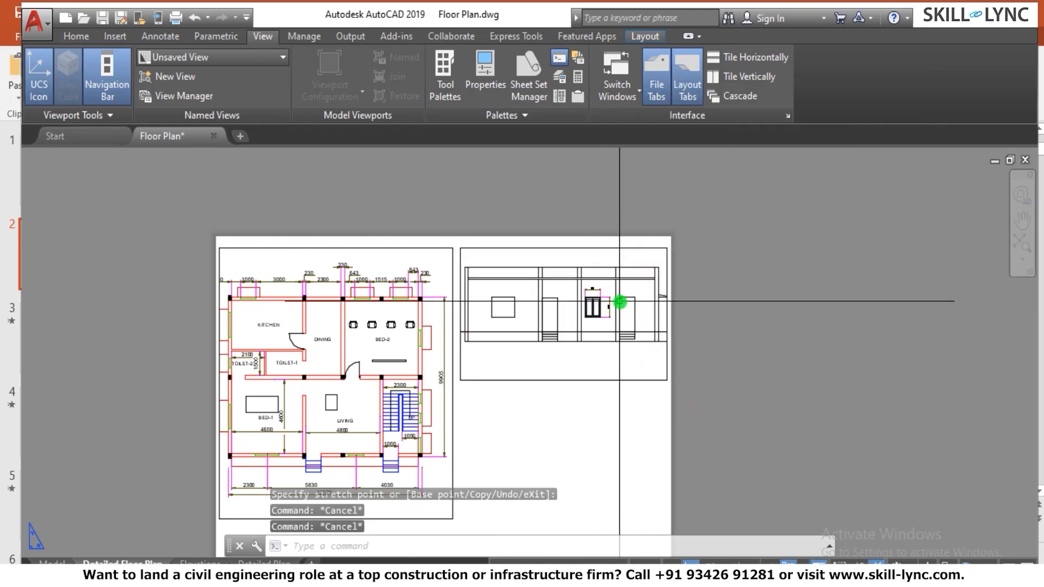
Zoom in on the elevation inside its viewport and reset the viewport scale to 1:100
double_click(620, 297)
scroll(613, 305, up, 3)
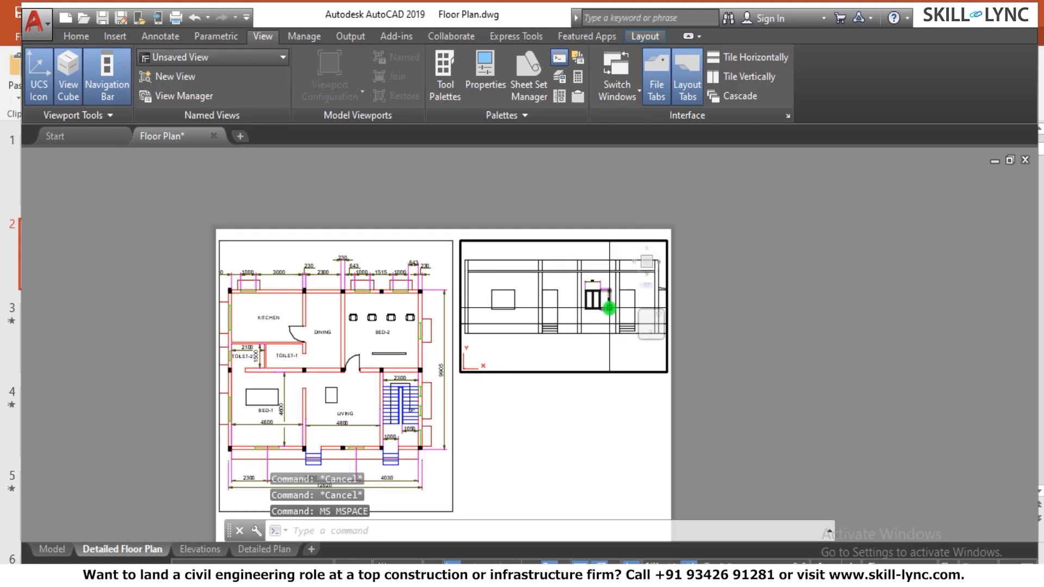
click(792, 560)
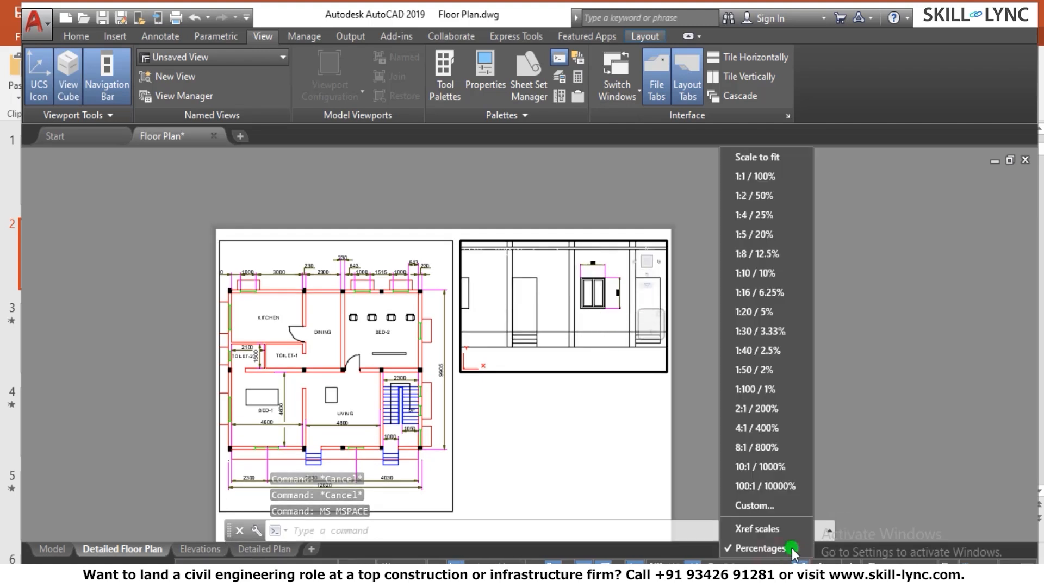
click(765, 389)
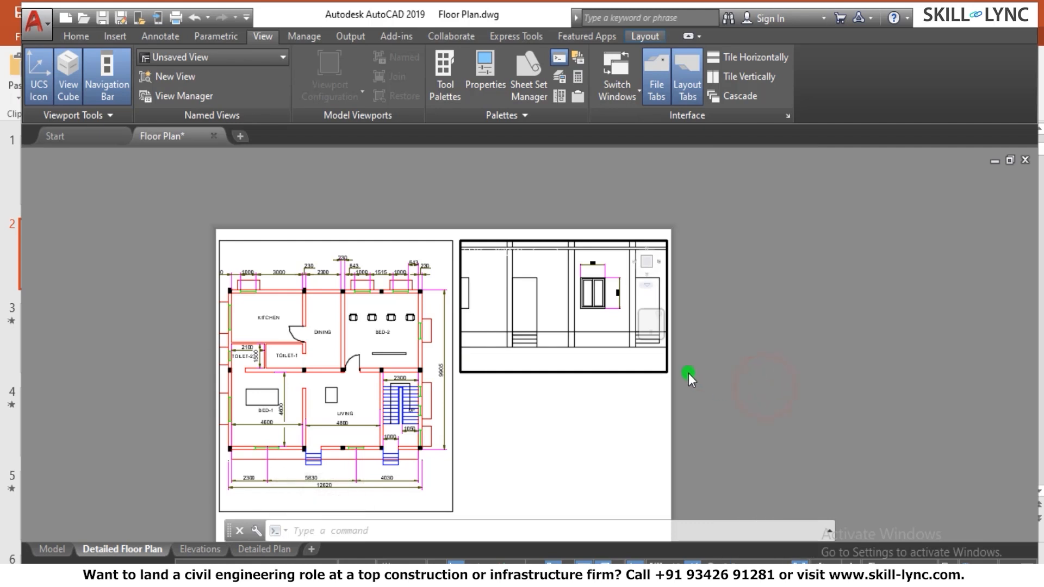
Pan the elevation inside its viewport so its left end is within the frame and it sits lower
text(pan)
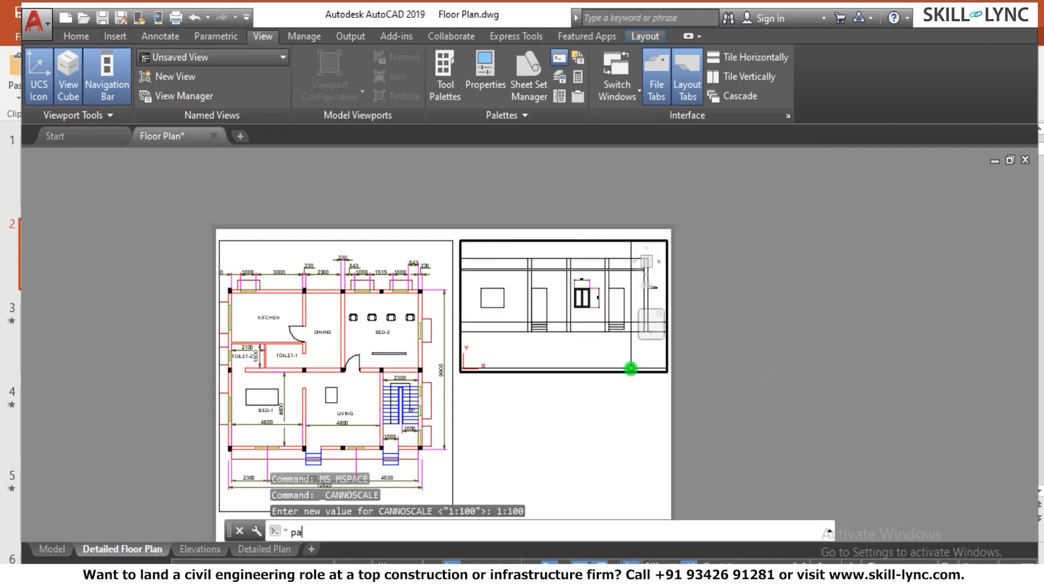
key(Return)
drag(601, 343, 612, 350)
key(Escape)
key(Escape)
key(Escape)
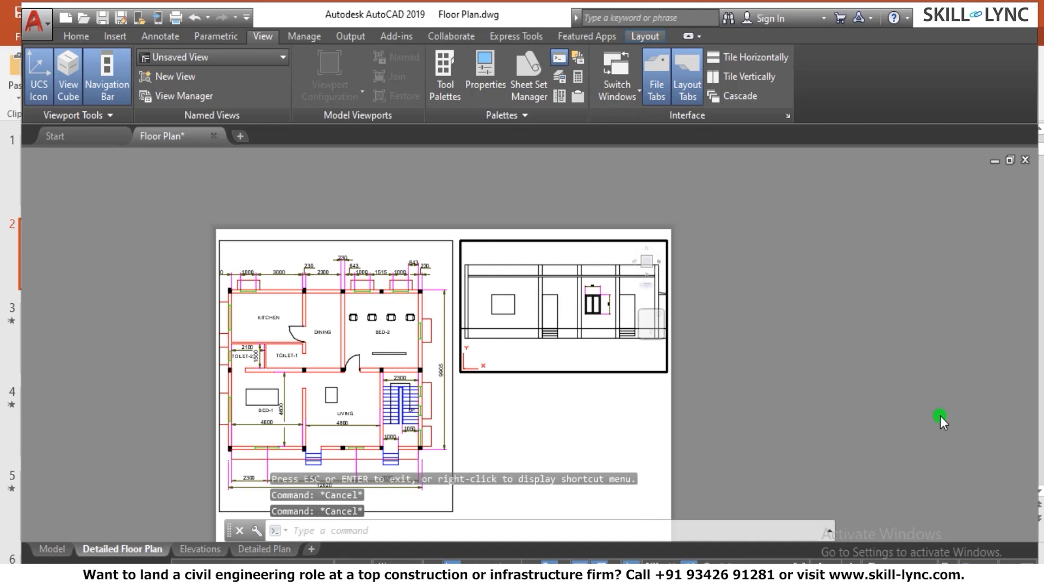
Lock the view of the elevation viewport with the MVIEW Lock option set to ON
text(mv)
key(Return)
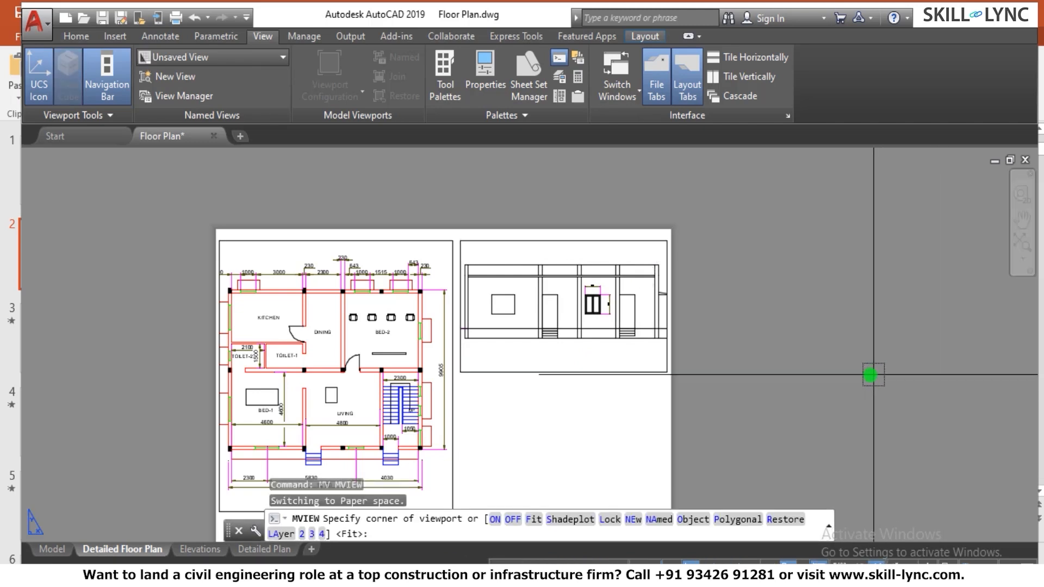
click(610, 520)
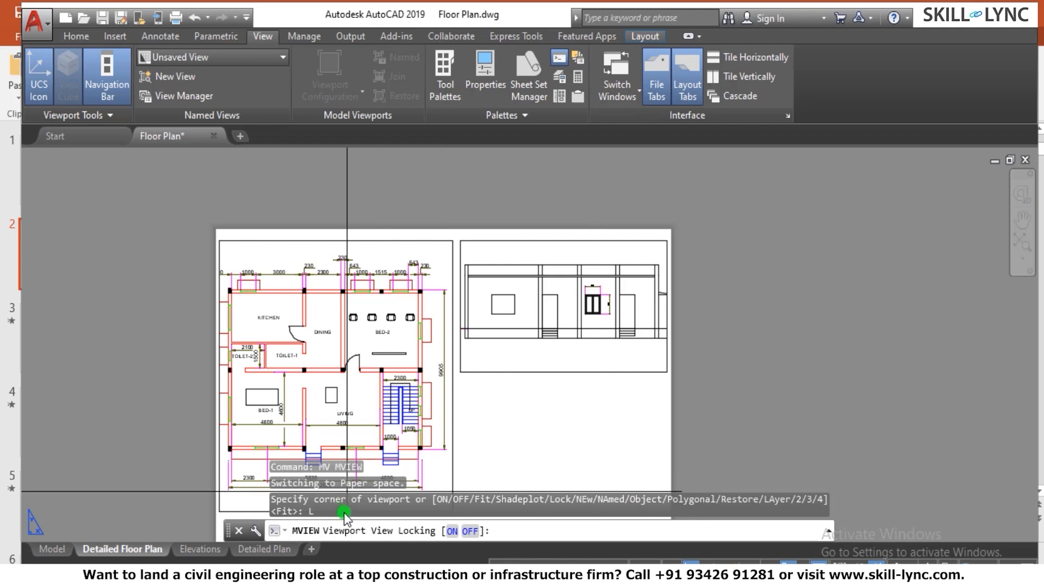
click(451, 532)
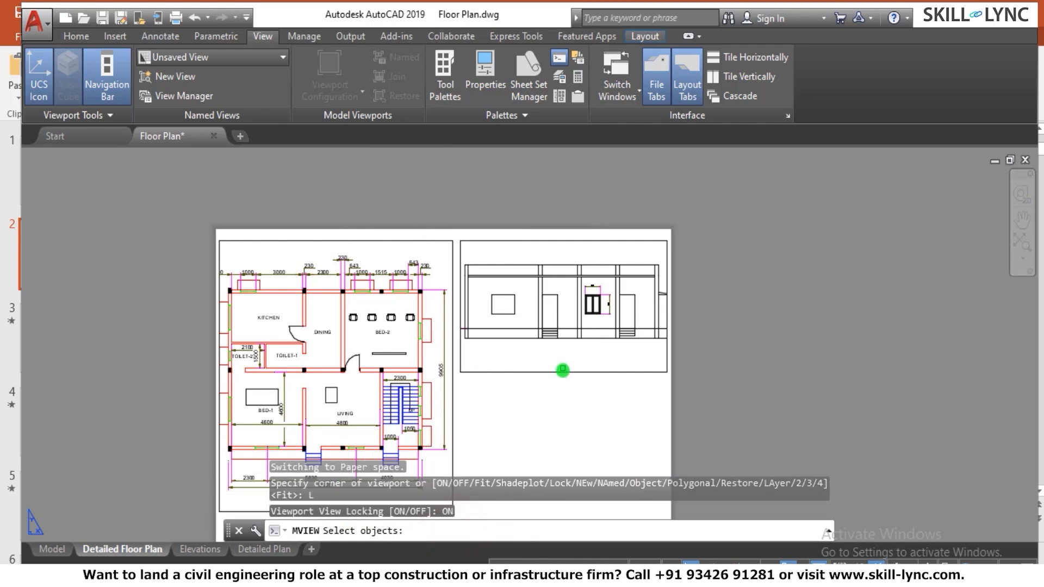
click(564, 373)
key(Return)
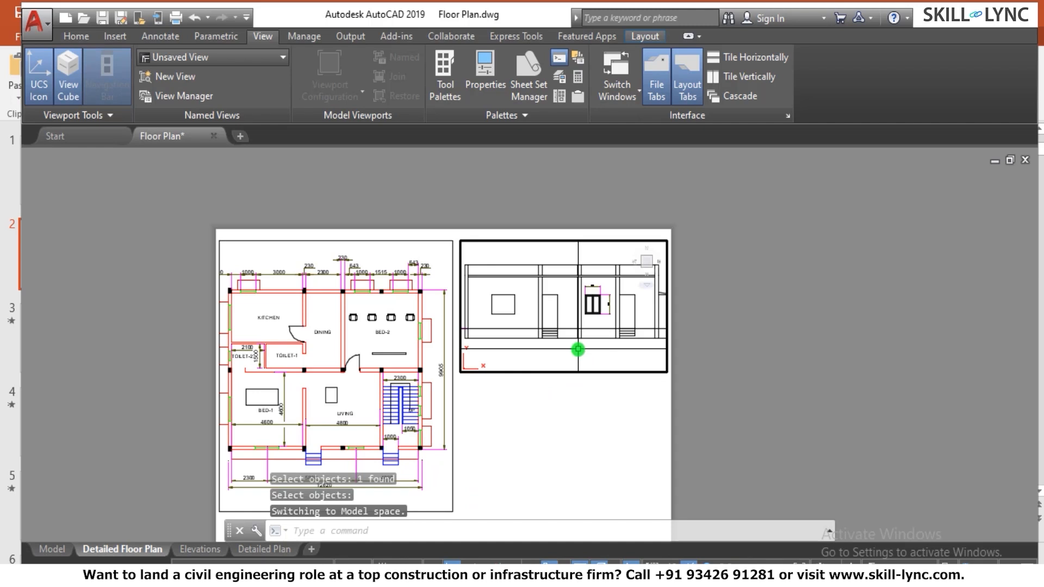
Zoom in and out with the elevation viewport active to test its view lock
text(ms)
key(Return)
scroll(581, 343, up, 4)
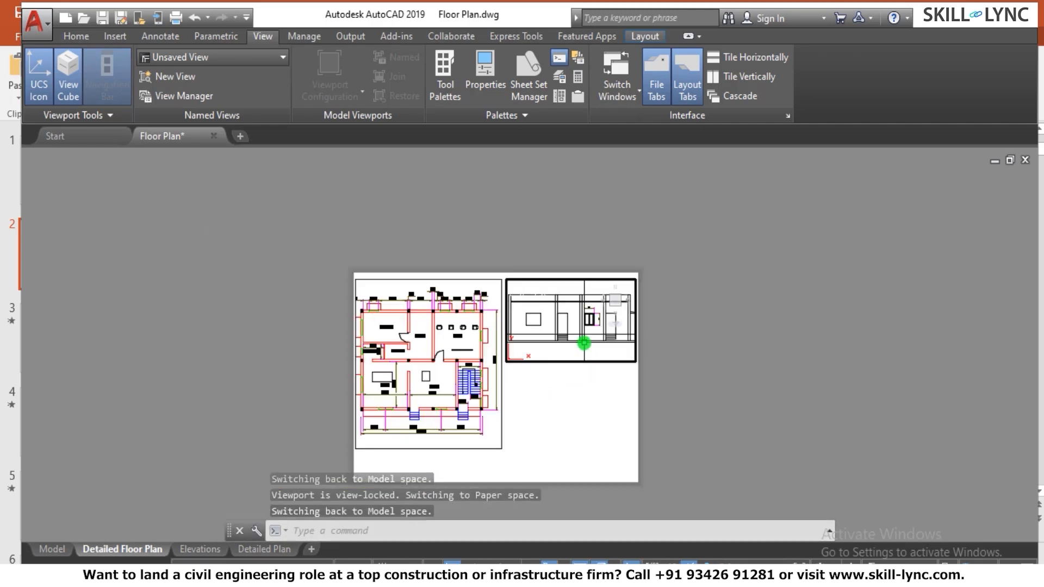
scroll(584, 343, down, 4)
scroll(584, 343, down, 2)
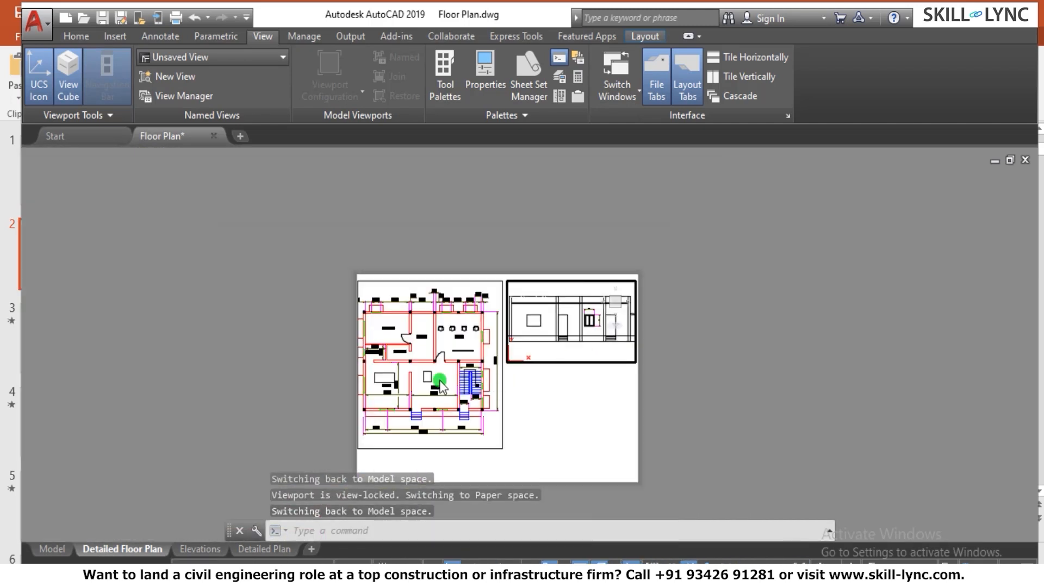
Lock the view of the floor plan viewport with the MVIEW Lock option set to ON
text(mv)
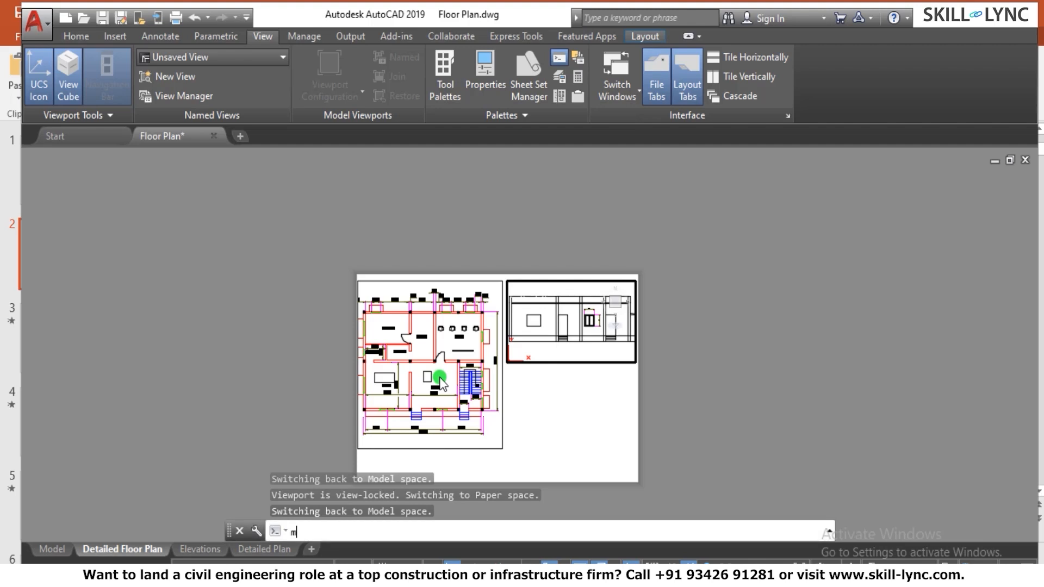
key(Return)
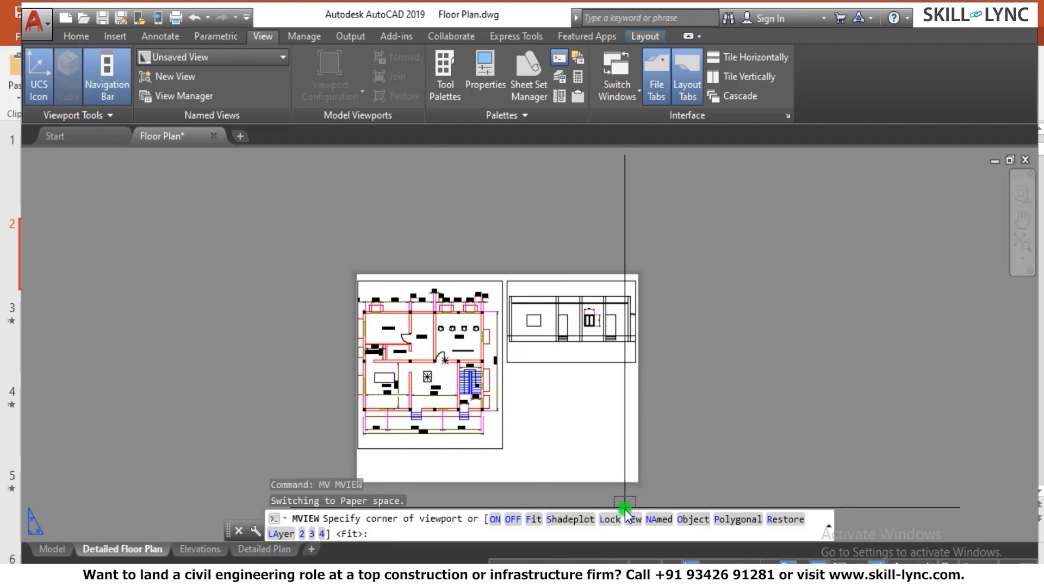
click(615, 520)
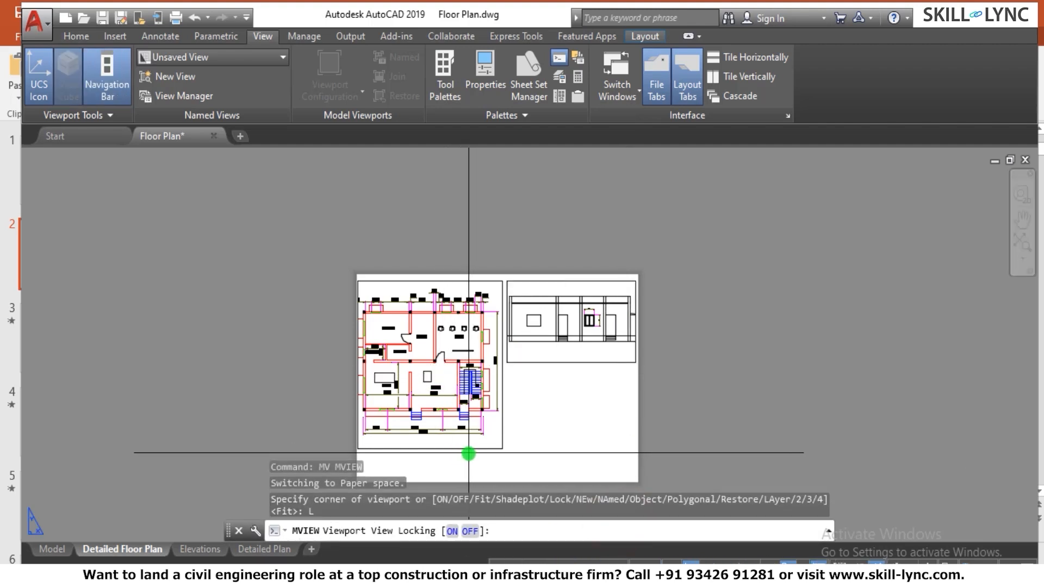
text(on)
key(Return)
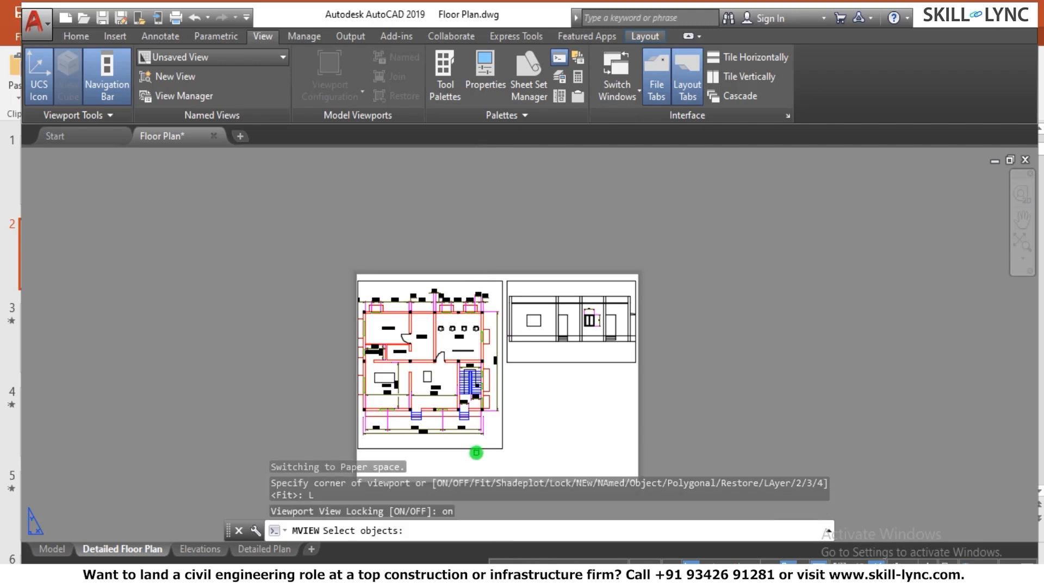
click(483, 446)
key(Return)
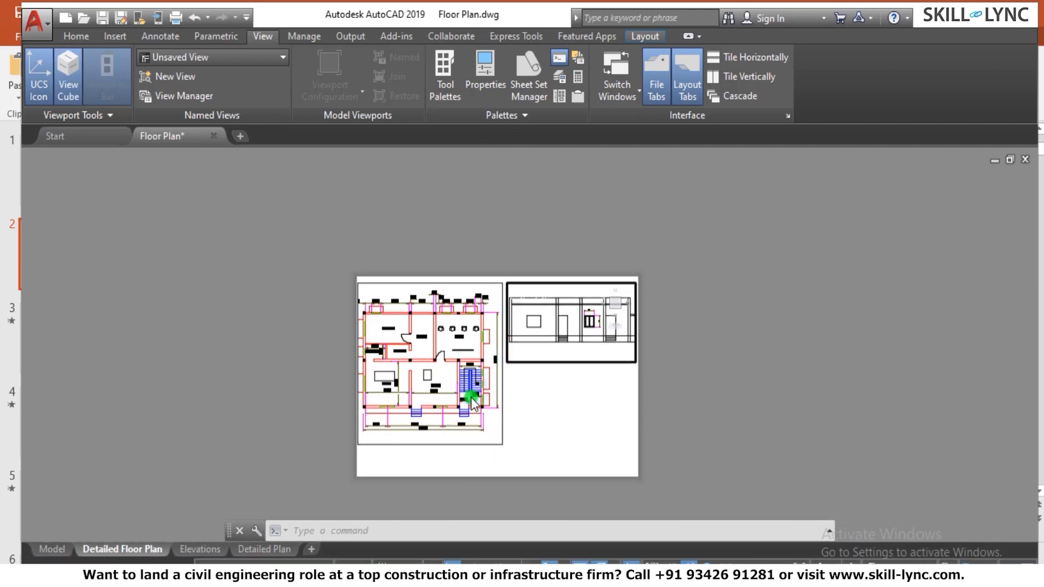
text(m)
key(Return)
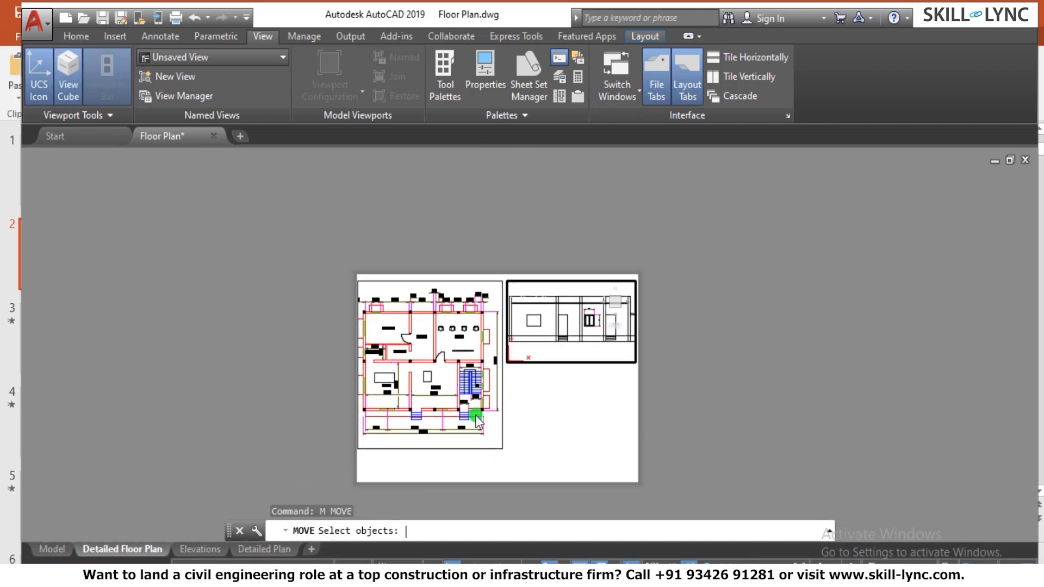
click(467, 390)
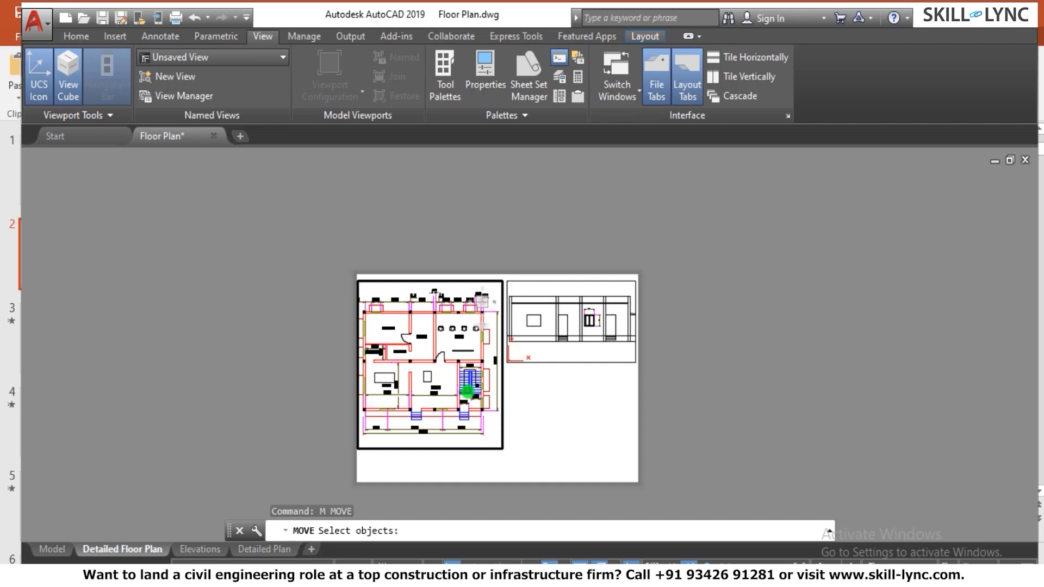
text(s)
key(Return)
key(Escape)
Return to paper space and erase the elevation viewport
text(ps)
key(Return)
click(610, 363)
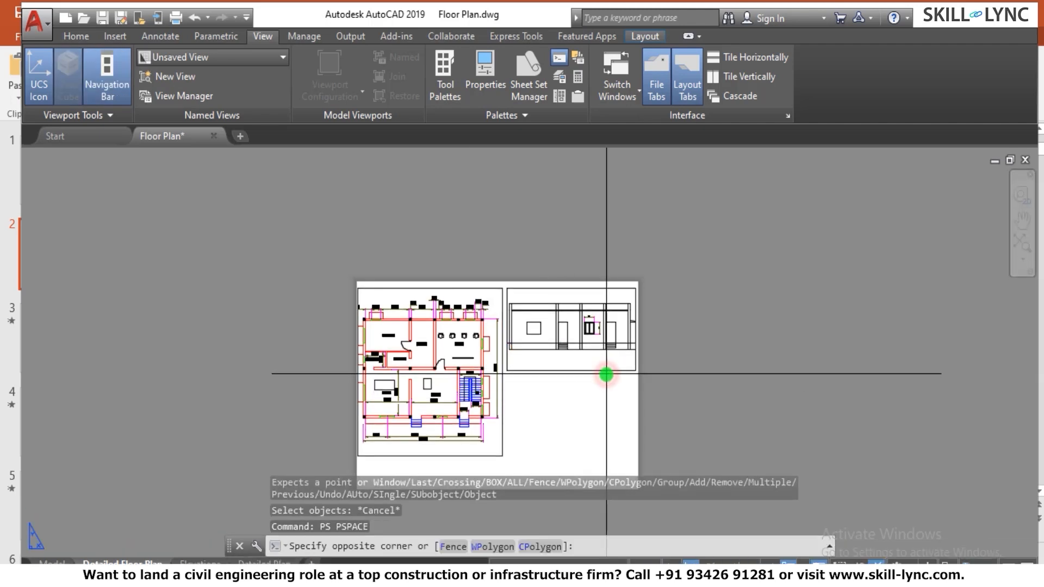
click(561, 369)
key(Delete)
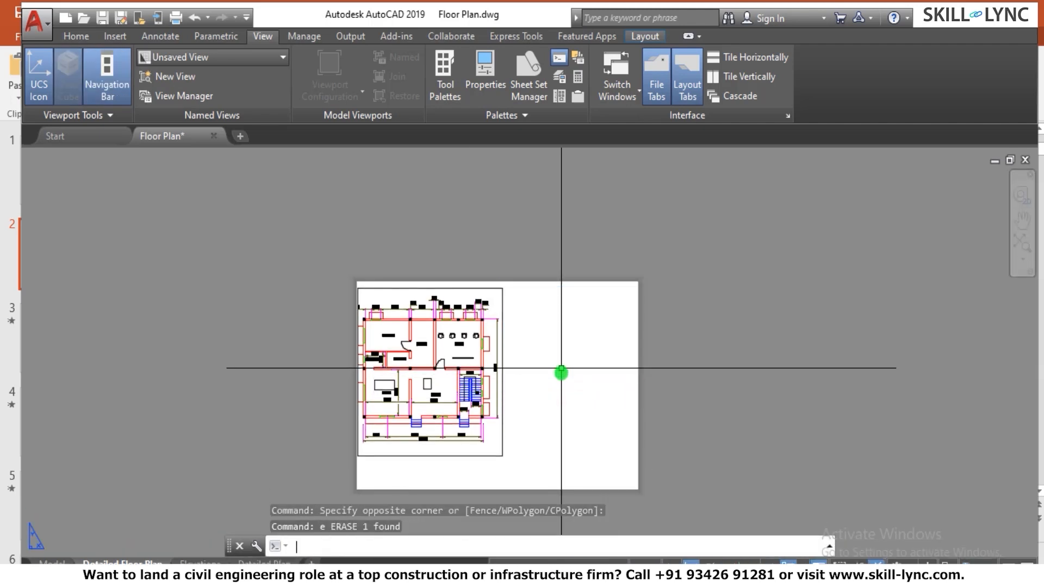
Undo the erasure of the elevation viewport
key(Escape)
key(Escape)
key(ctrl+z)
key(Escape)
key(Escape)
Turn off the display of the floor plan viewport with the MVIEW OFF option
text(mv)
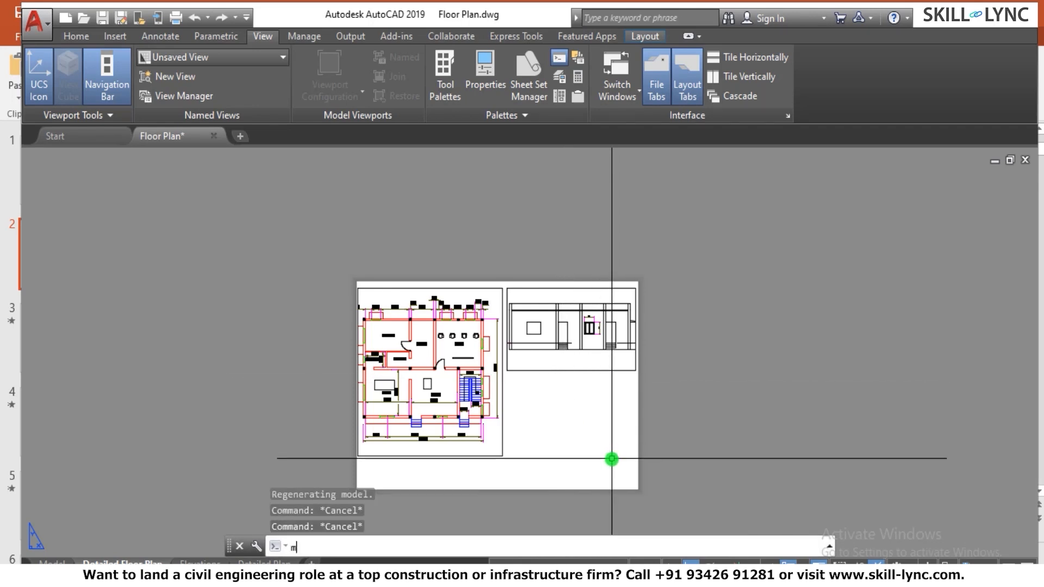
key(Return)
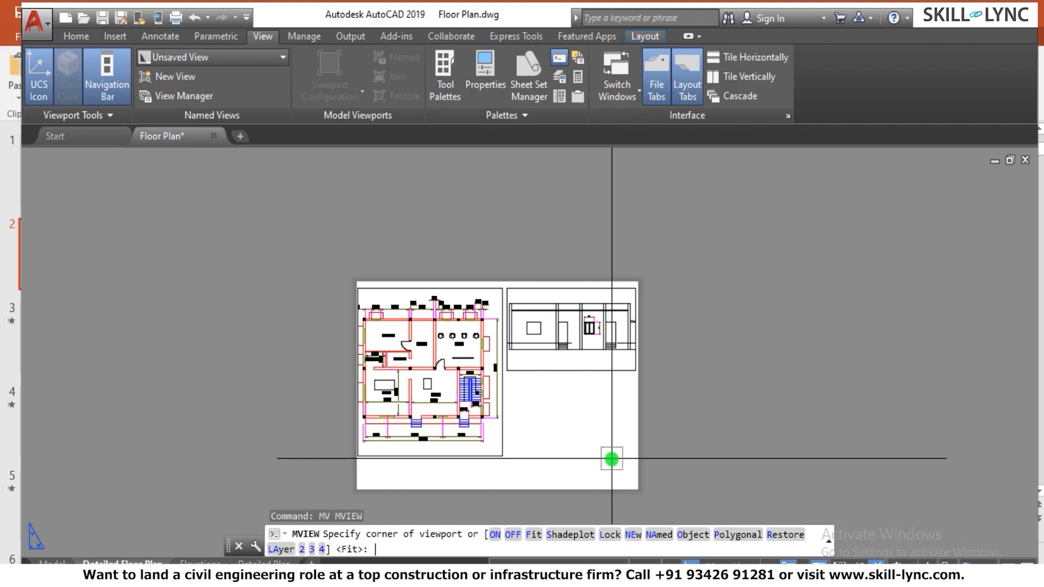
key(Return)
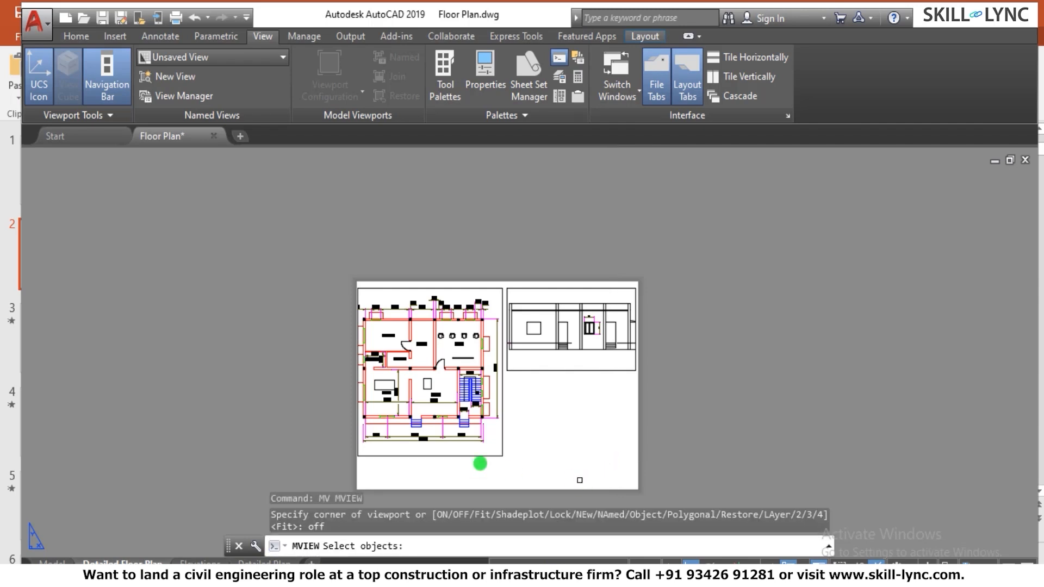
click(434, 455)
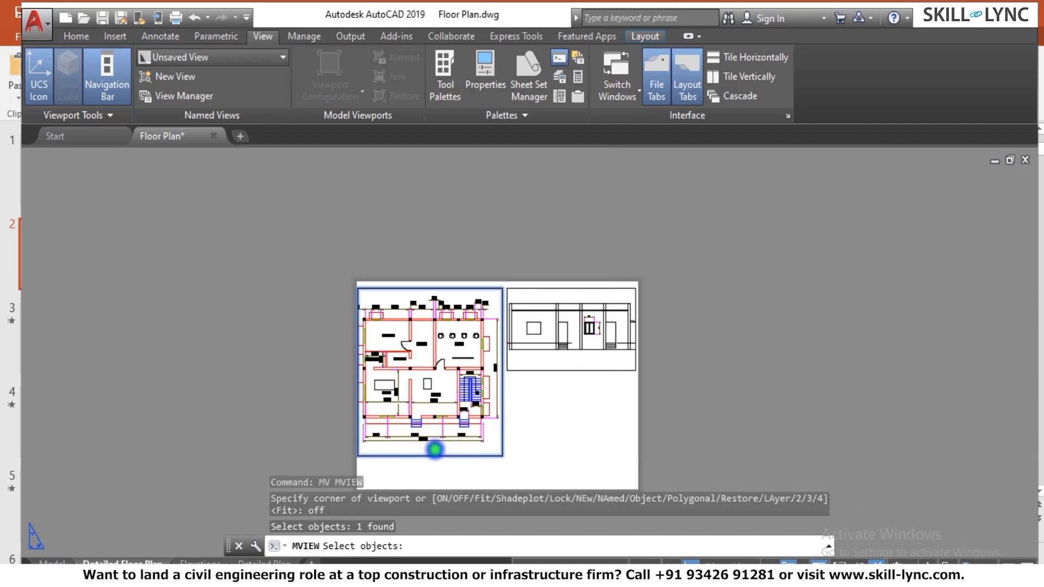
key(Return)
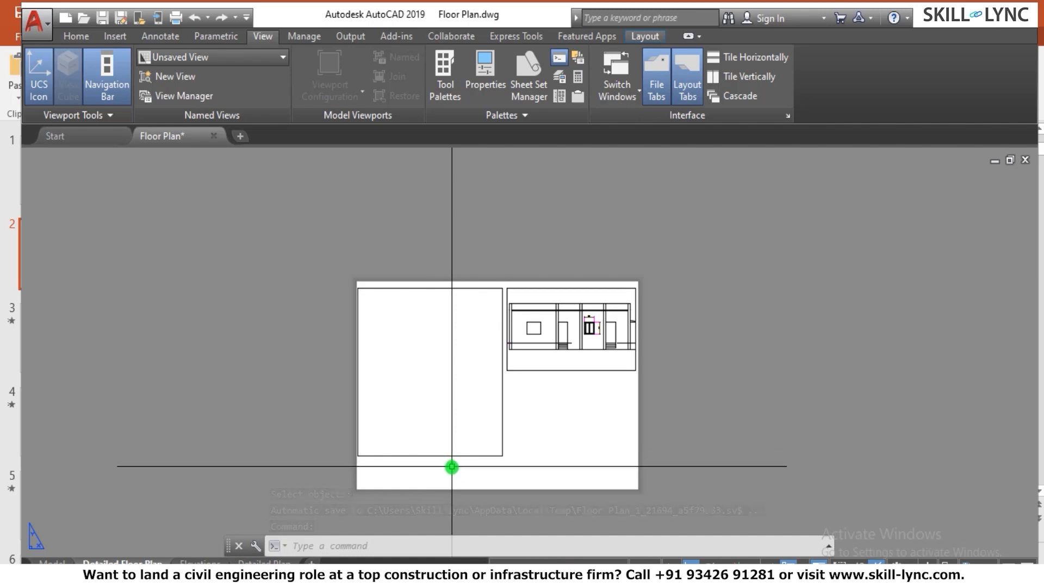
Turn the floor plan viewport's display back on with the MVIEW ON option
text(mv)
key(Return)
text(on)
key(Return)
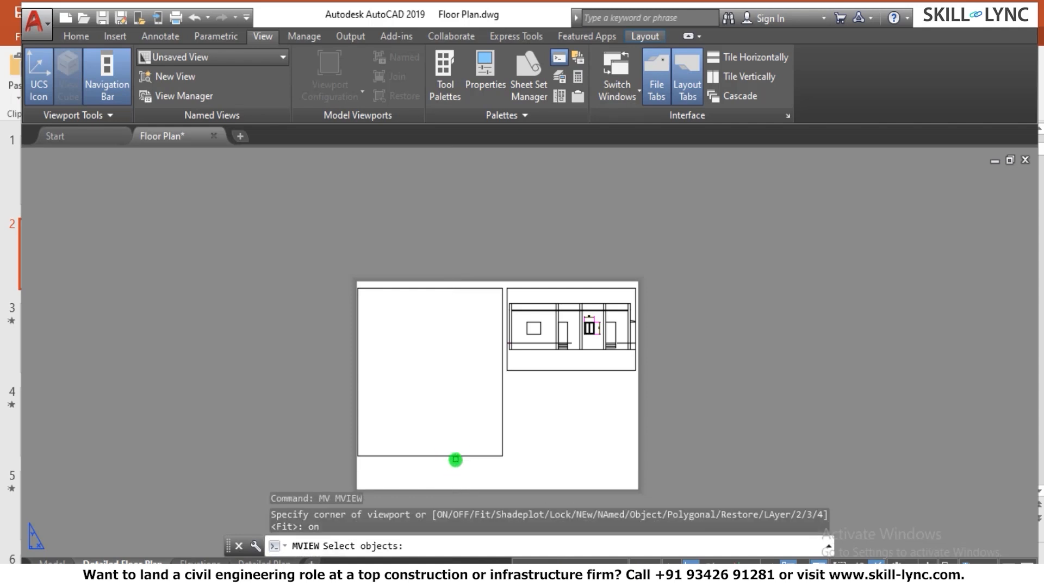
click(458, 456)
click(449, 465)
key(Return)
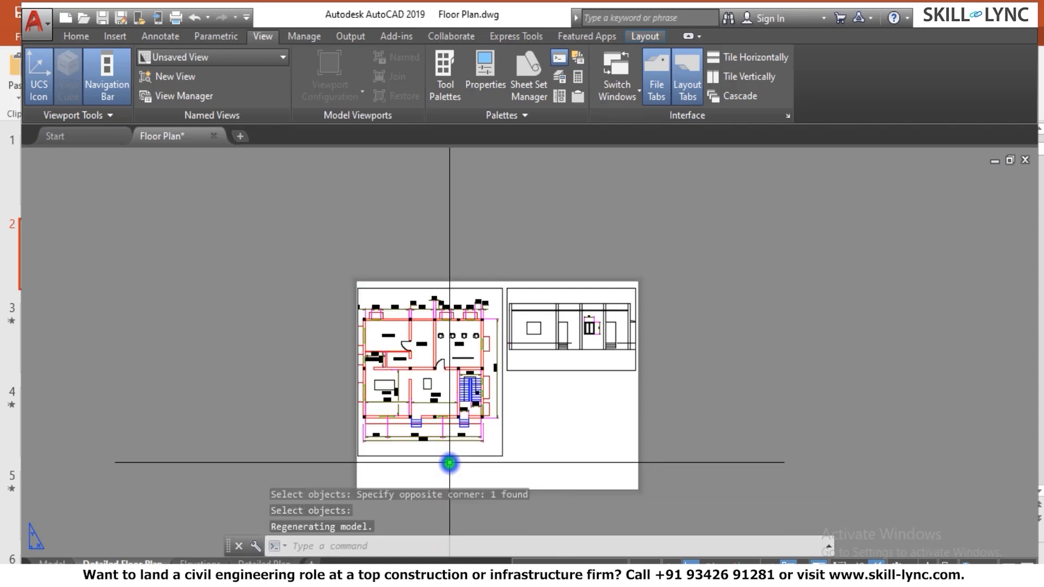
key(Escape)
key(Escape)
text(mv)
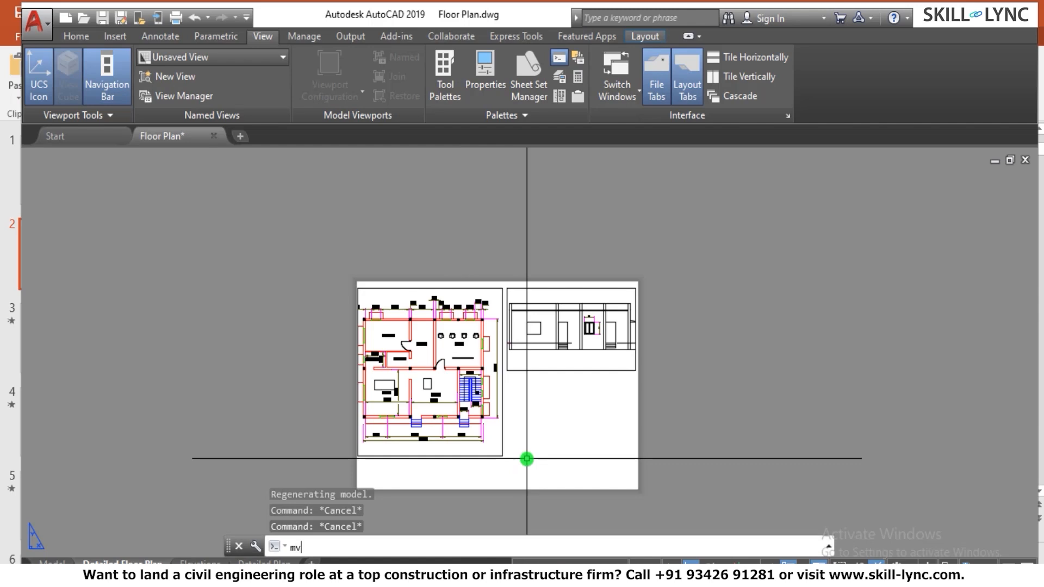
key(Return)
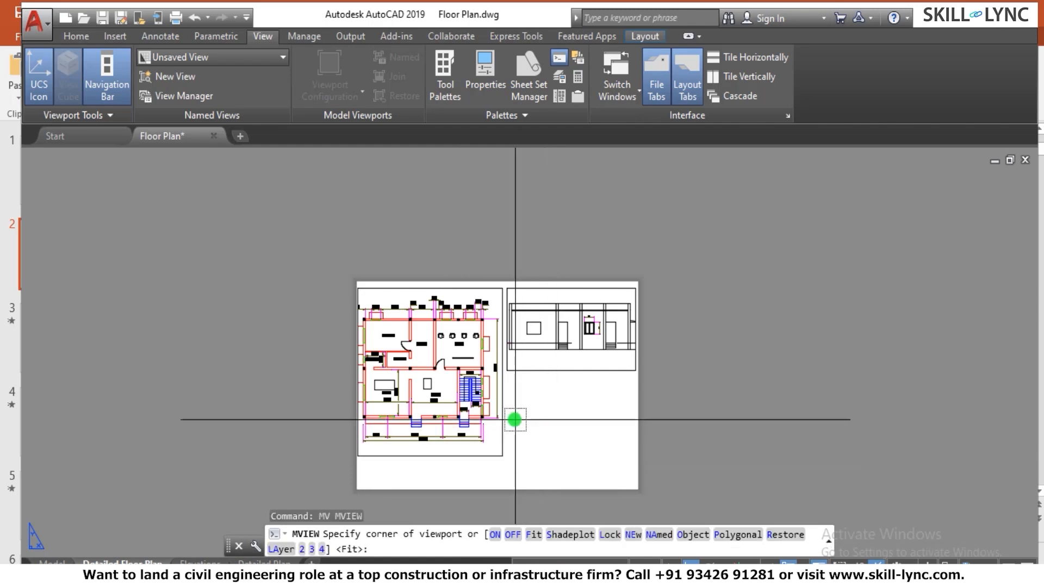
scroll(522, 420, down, 2)
scroll(522, 409, up, 2)
key(Escape)
key(Escape)
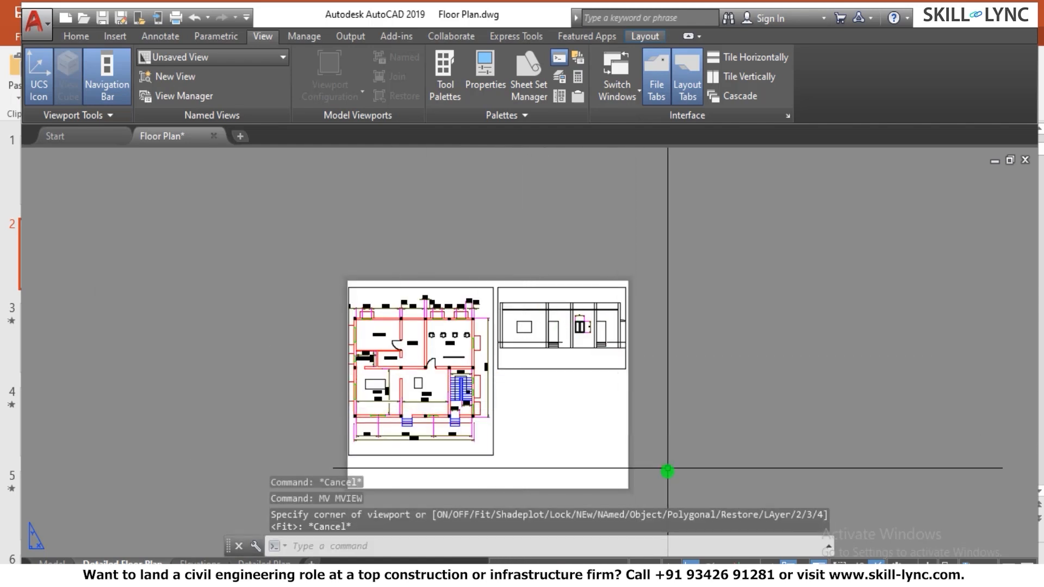
key(Return)
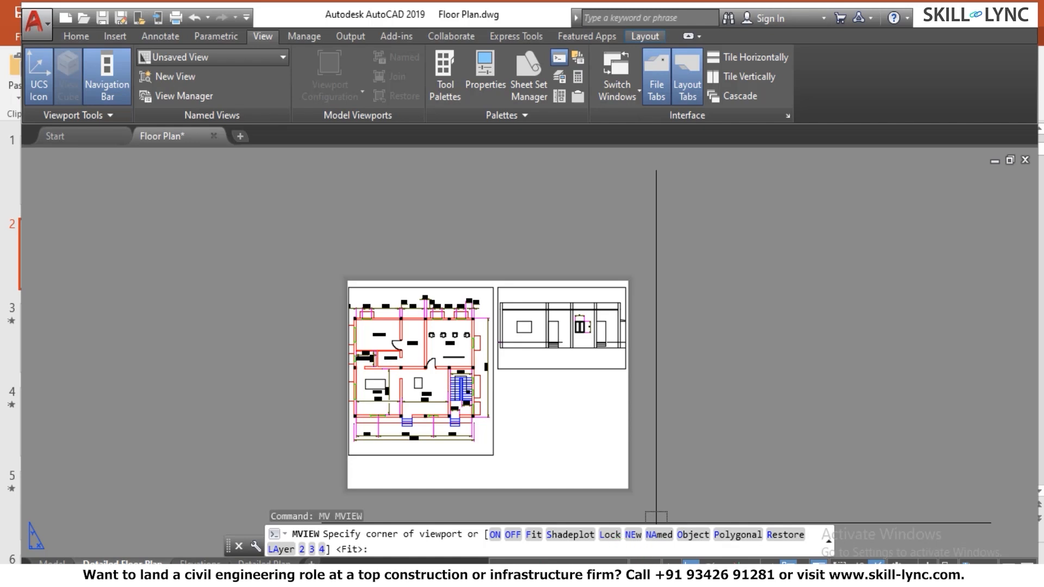
key(Escape)
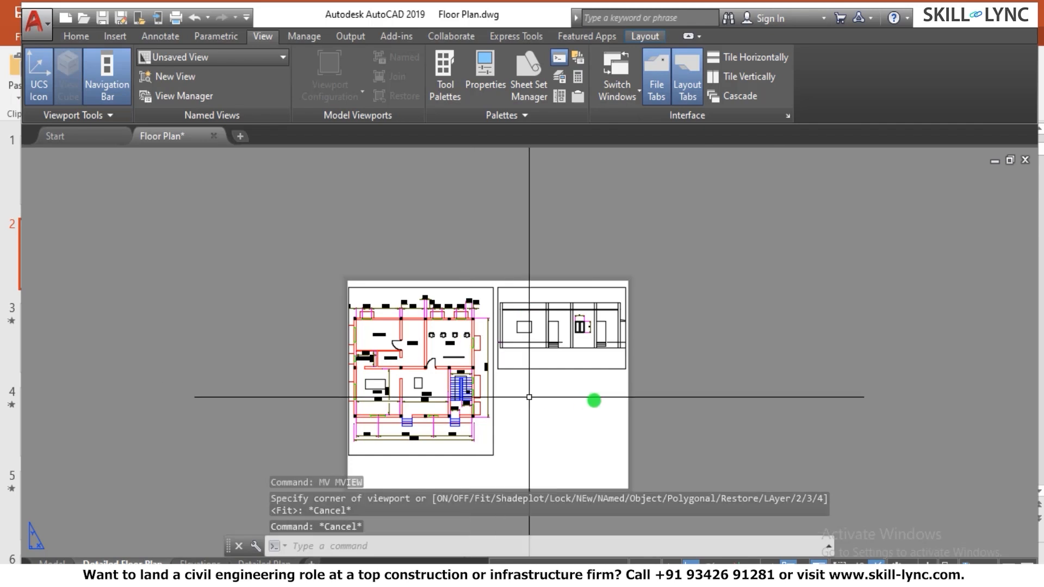
Draw a circle in the empty area of the sheet below the elevation viewport
text(c)
key(Return)
click(558, 414)
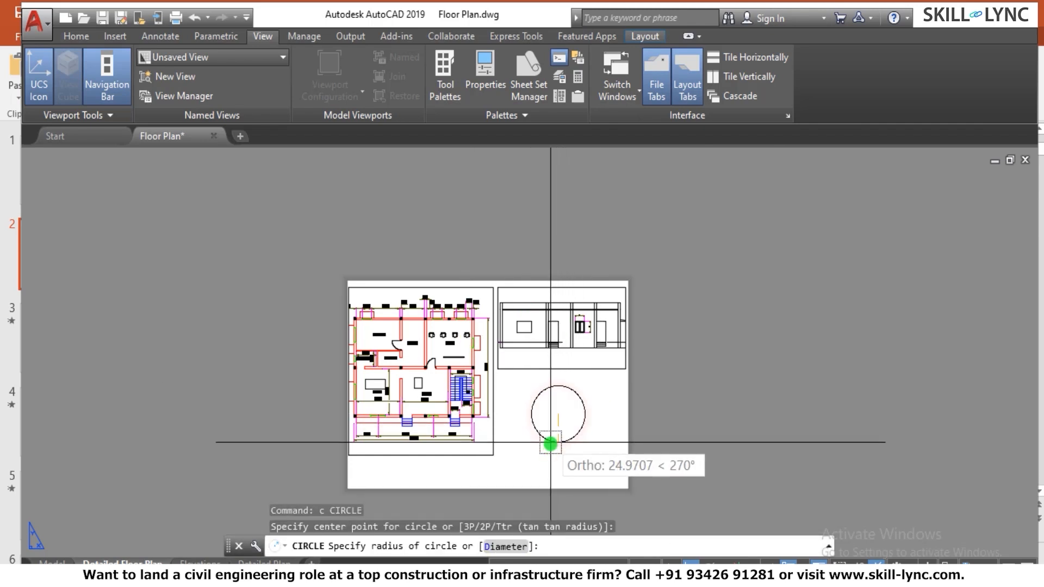
click(551, 456)
scroll(637, 402, up, 4)
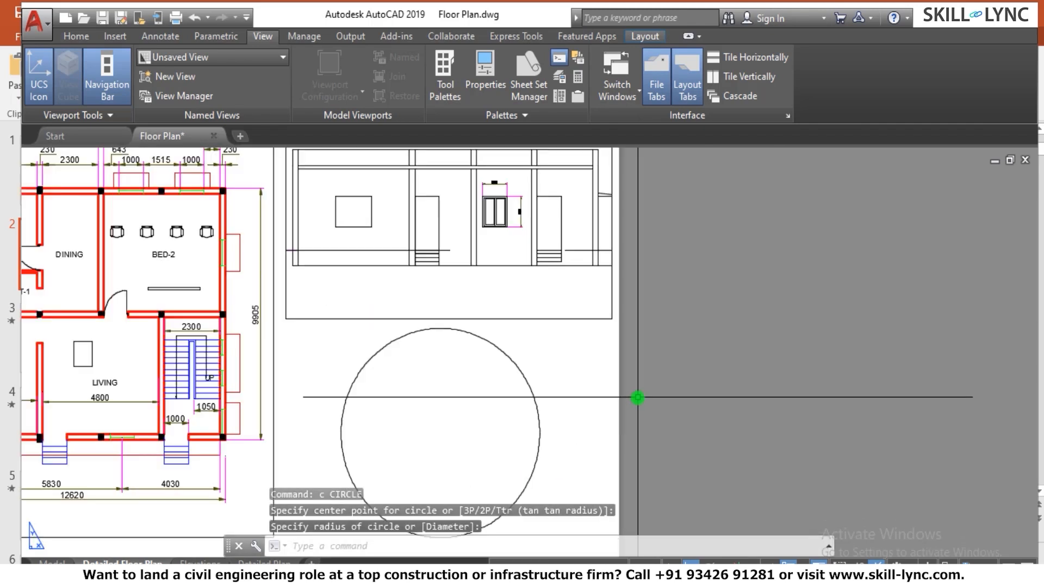
Convert the circle below the elevation into a viewport with the MVIEW Object option
key(Escape)
key(Escape)
text(mv)
key(Return)
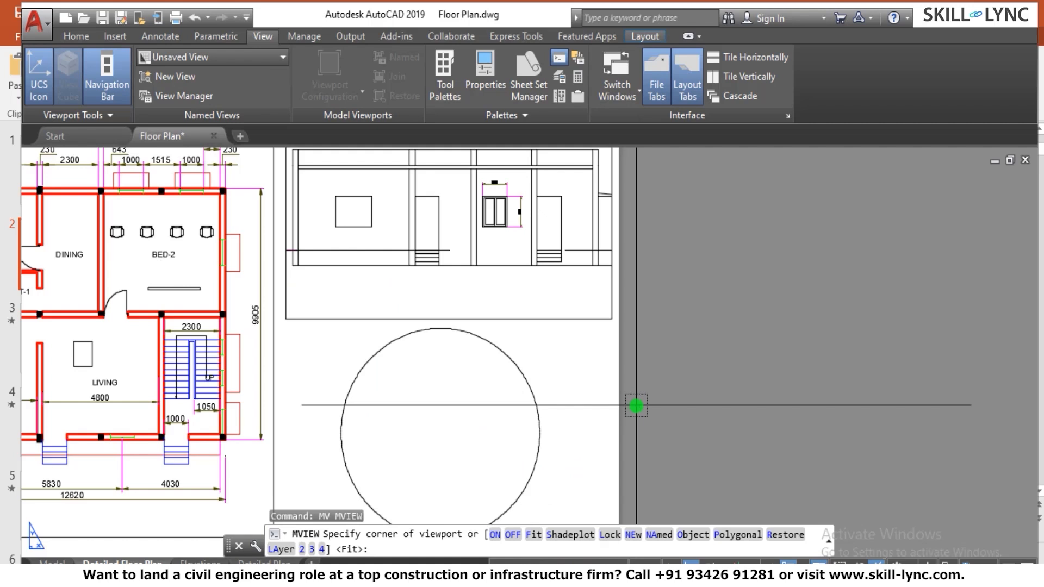
click(692, 534)
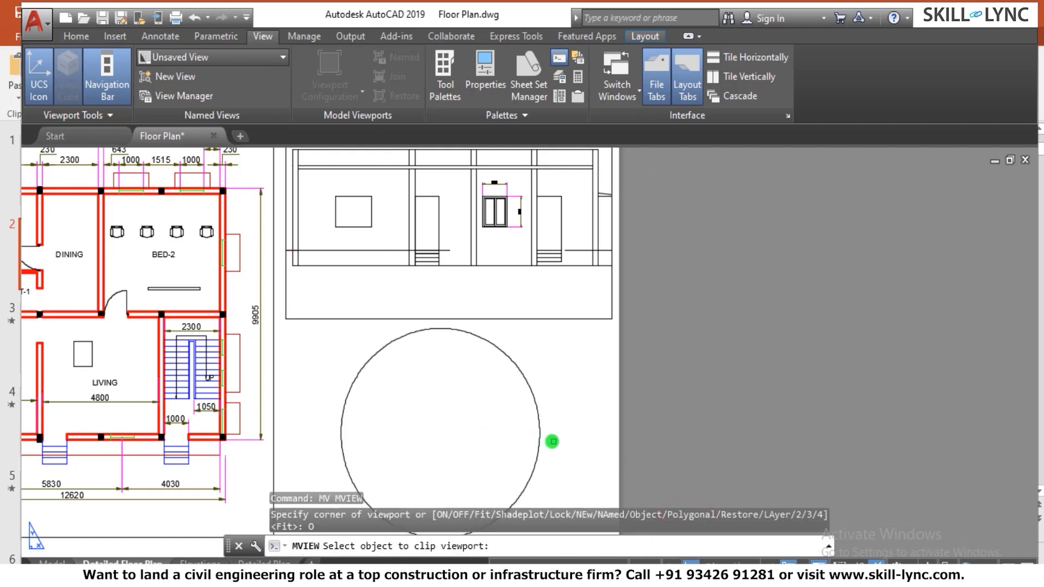
click(537, 455)
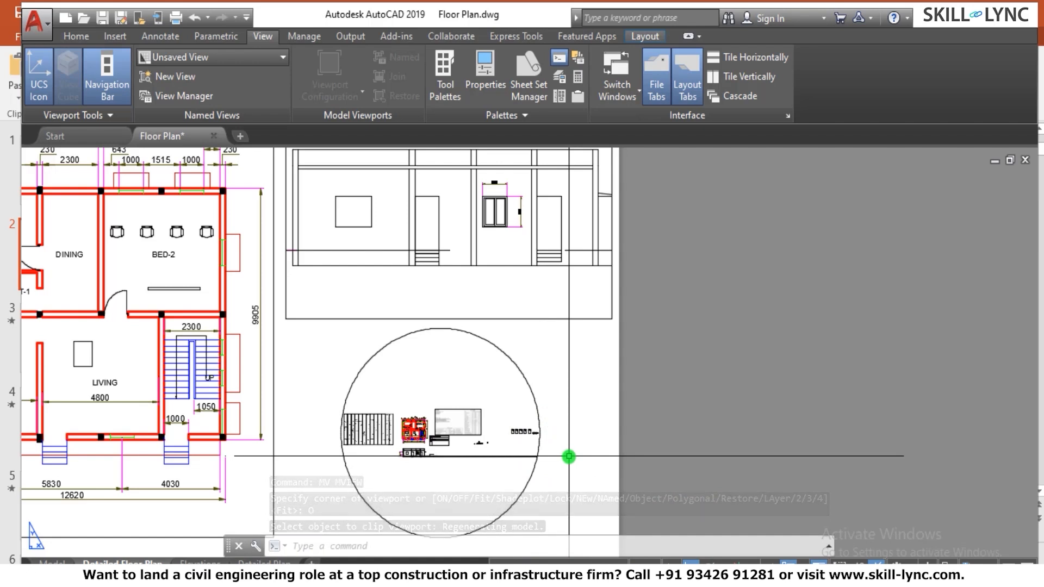
text(m)
key(Return)
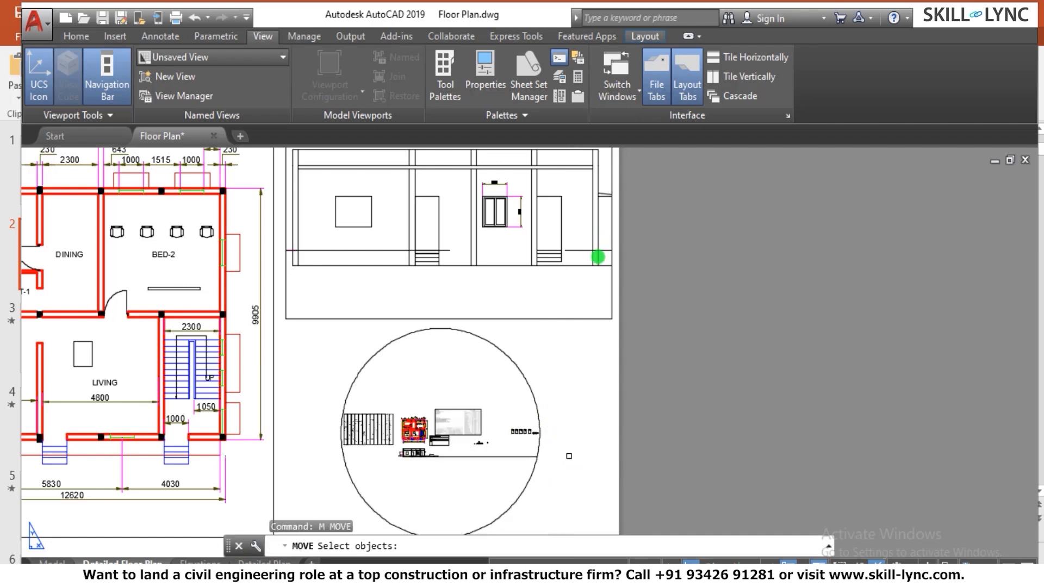
click(479, 355)
key(Escape)
key(Escape)
Activate model space in the circular viewport and frame the floor plan around the DINING and TOILET-1 rooms
text(ms)
key(Return)
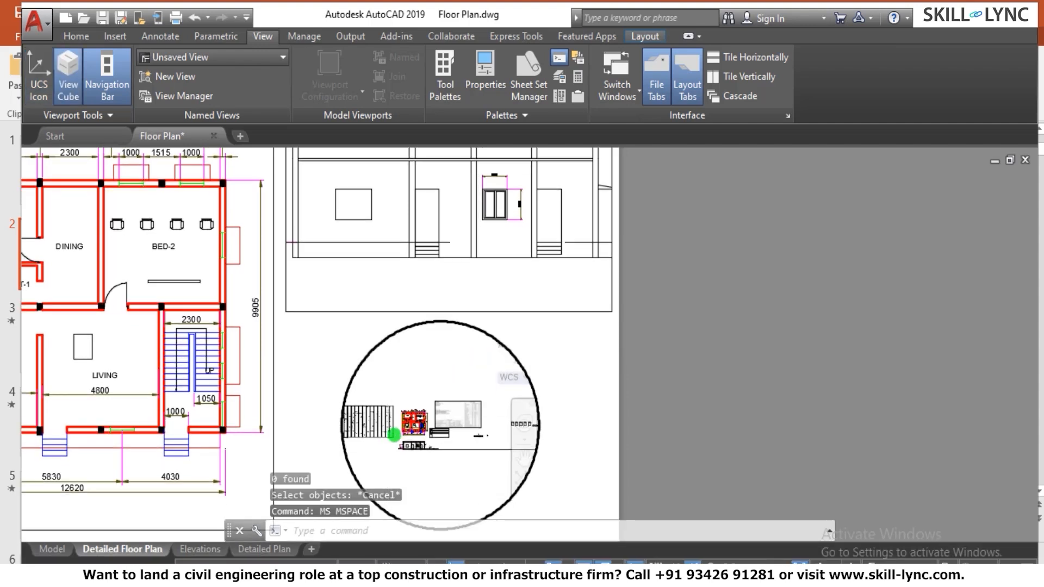
scroll(393, 435, up, 5)
scroll(435, 397, up, 5)
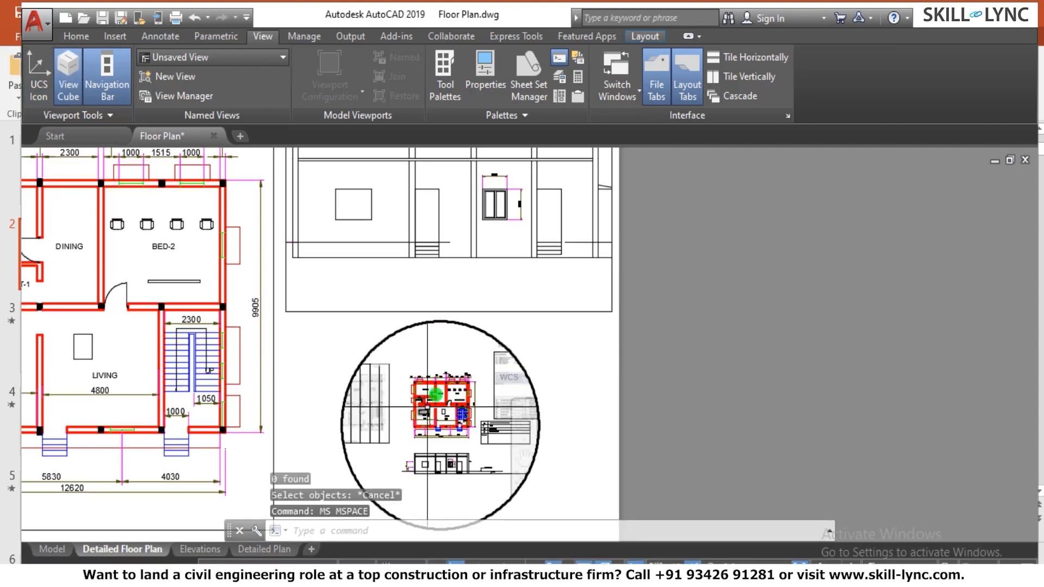
scroll(437, 394, up, 3)
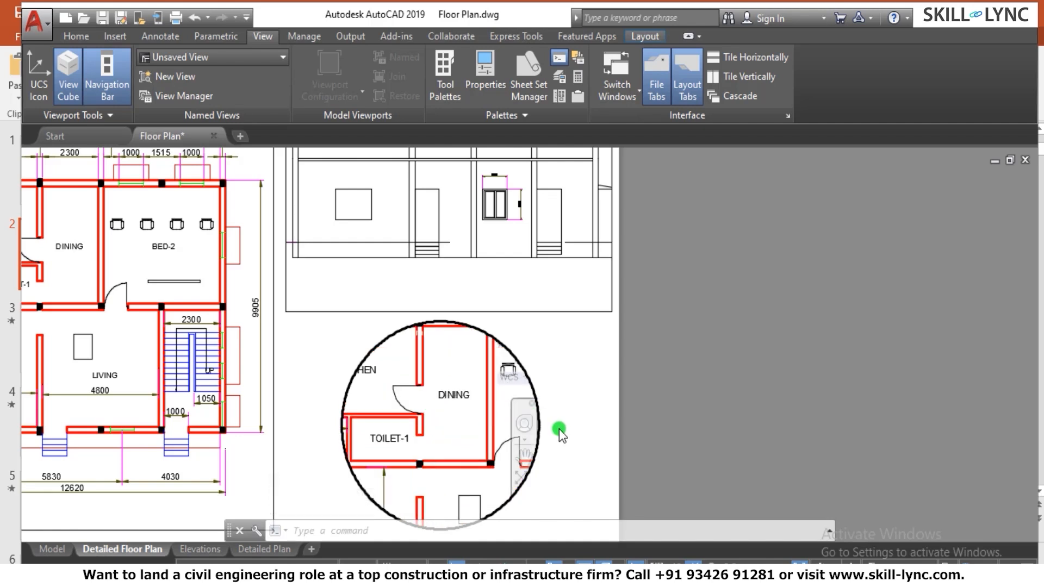
Try the scales 1:20 and 1:40 on the circular viewport
click(741, 561)
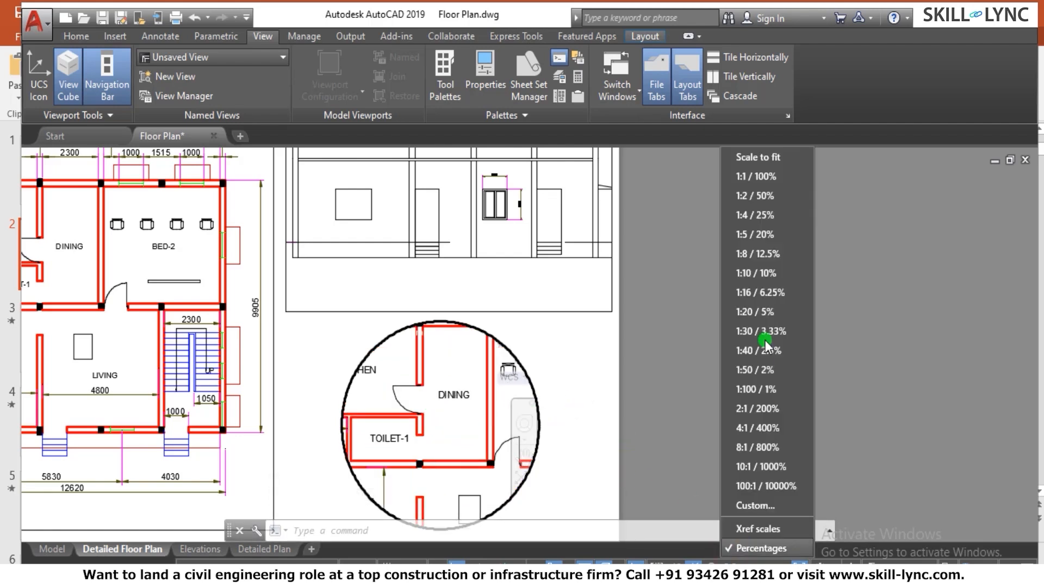
click(762, 311)
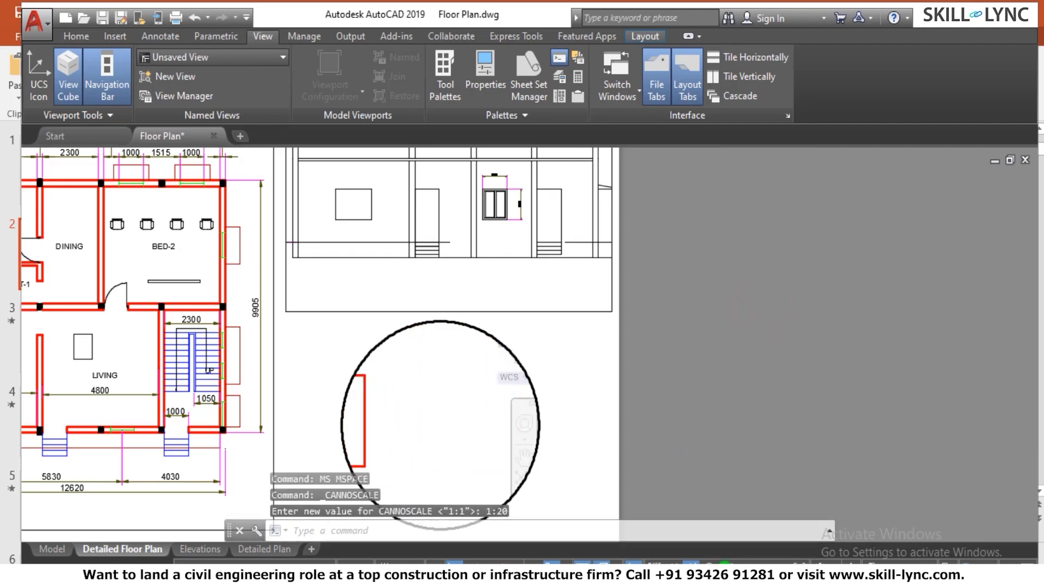
click(726, 561)
click(736, 352)
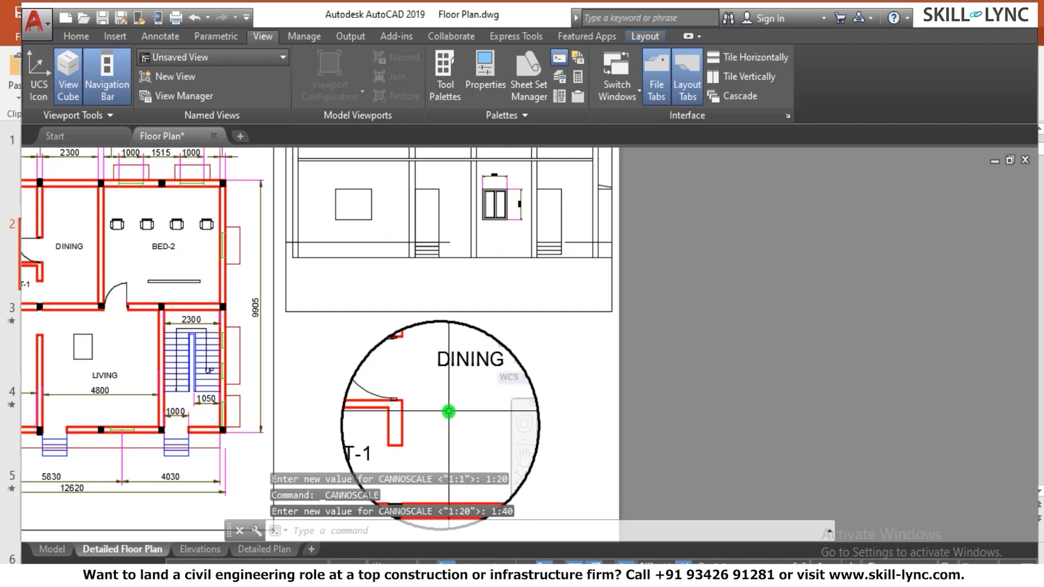
Set the circular viewport's scale to 1:50 and return to paper space
click(726, 562)
click(746, 378)
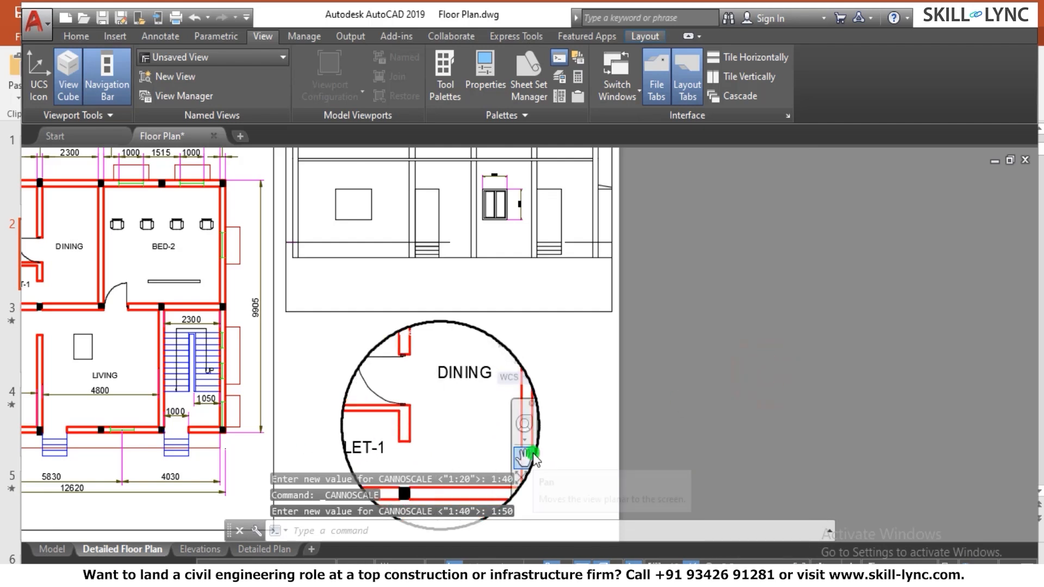
text(ps)
key(Return)
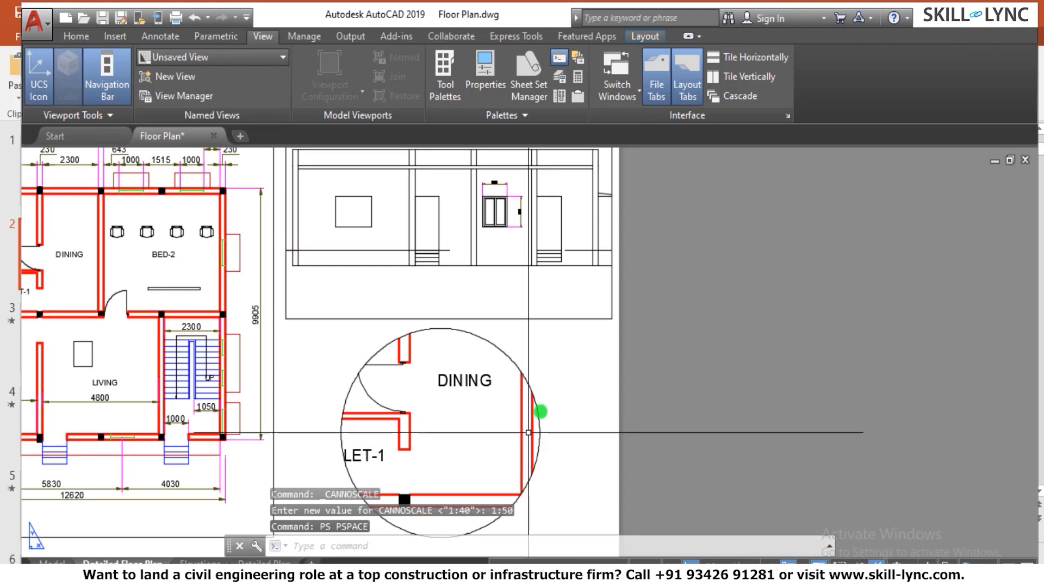
scroll(541, 413, down, 7)
scroll(561, 395, up, 1)
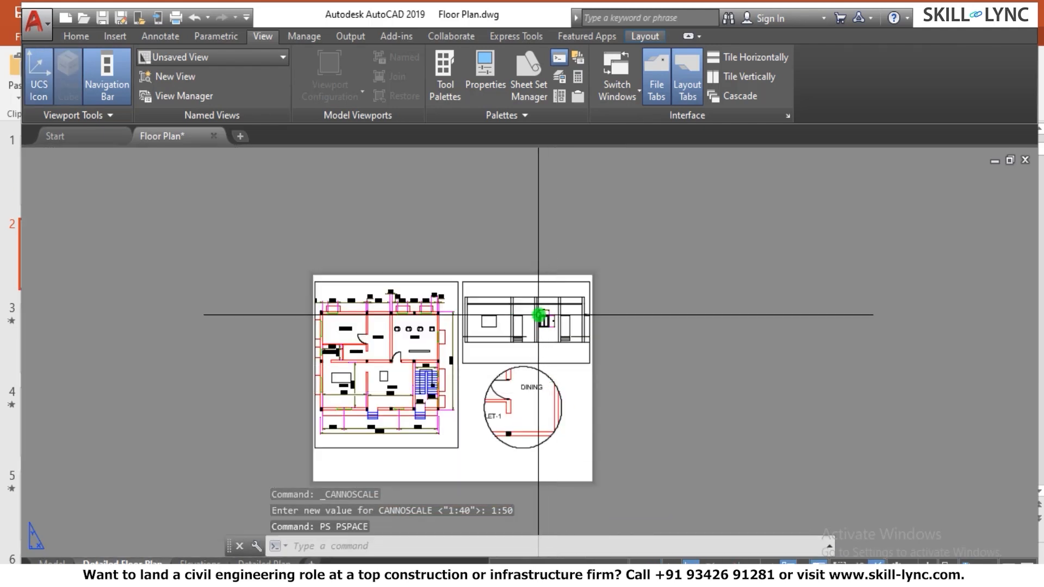
scroll(522, 421, up, 1)
scroll(530, 415, up, 1)
scroll(526, 406, down, 1)
scroll(544, 422, up, 1)
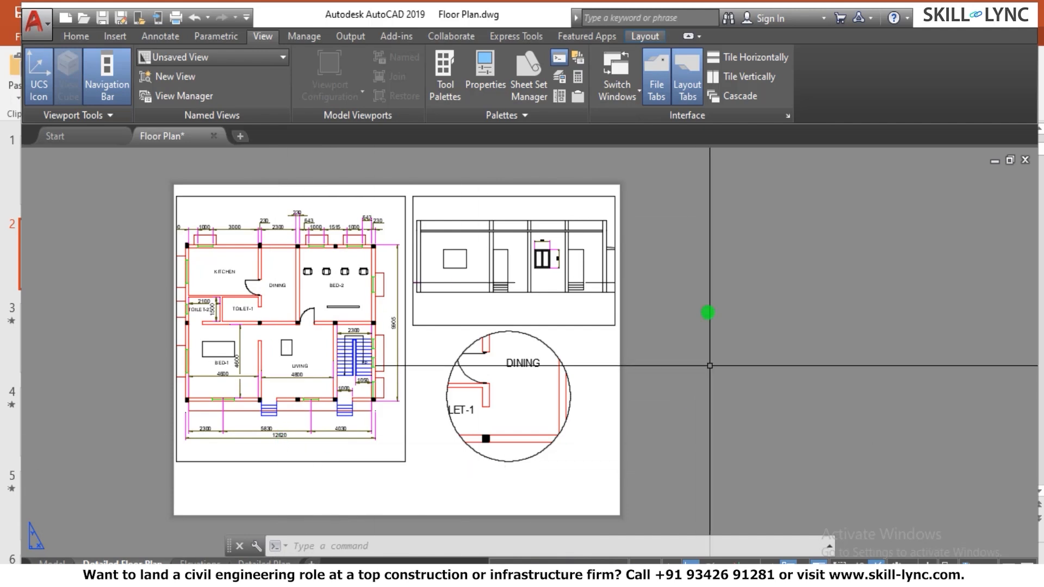
Switch to the Detailed Plan layout
click(263, 563)
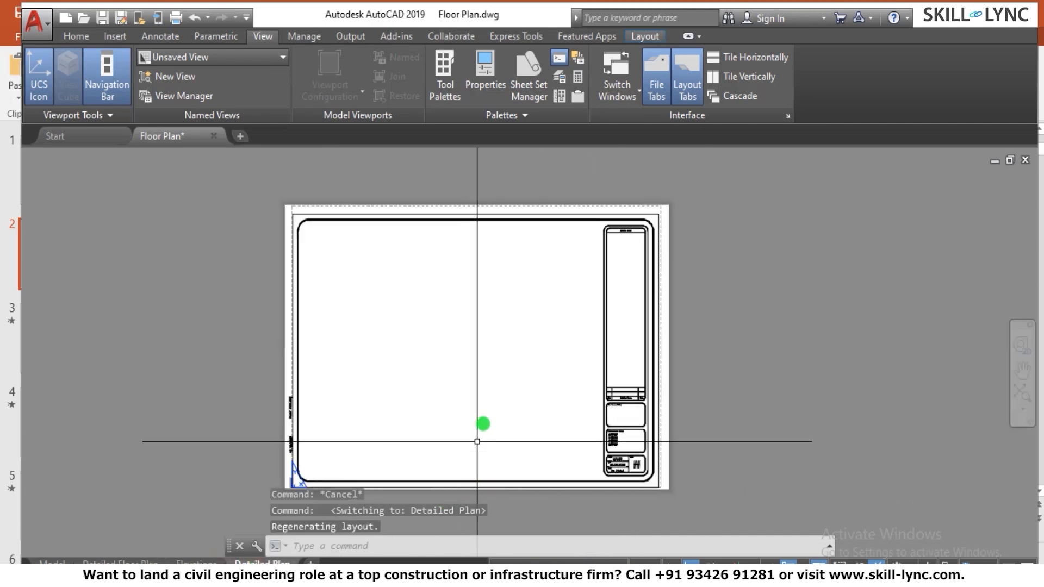
click(389, 240)
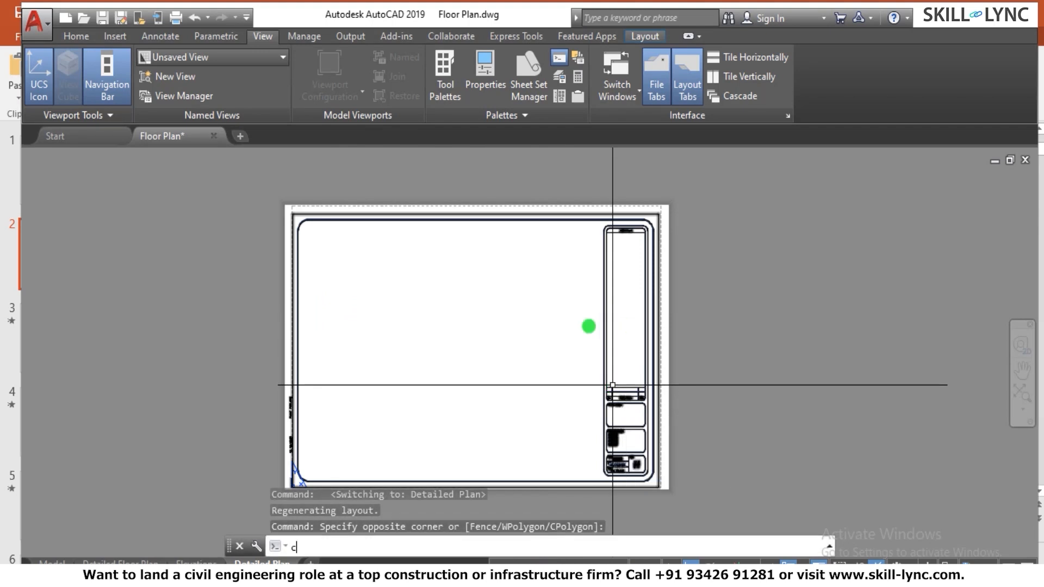
key(Escape)
text(rec)
key(Return)
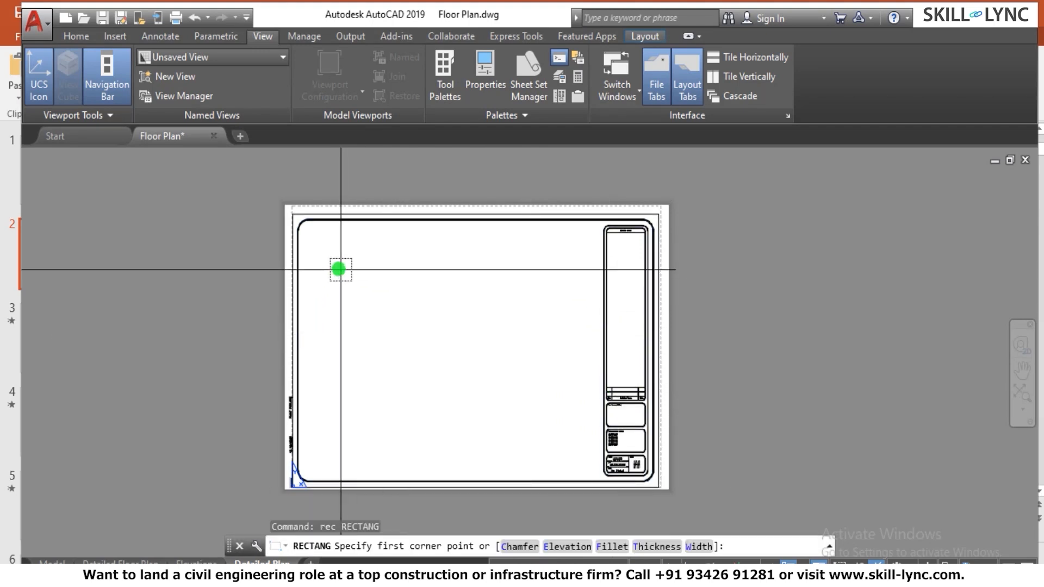
click(324, 240)
key(Escape)
Draw a closed six-sided L-shaped polyline in the upper-left area of the sheet, inside the title block border
text(pl)
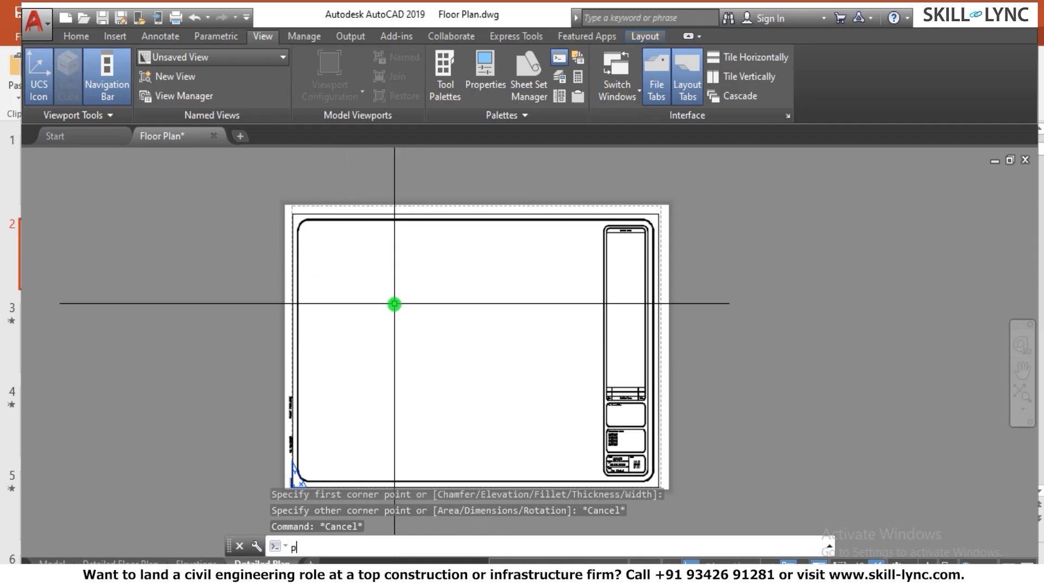
key(Return)
click(316, 241)
click(413, 242)
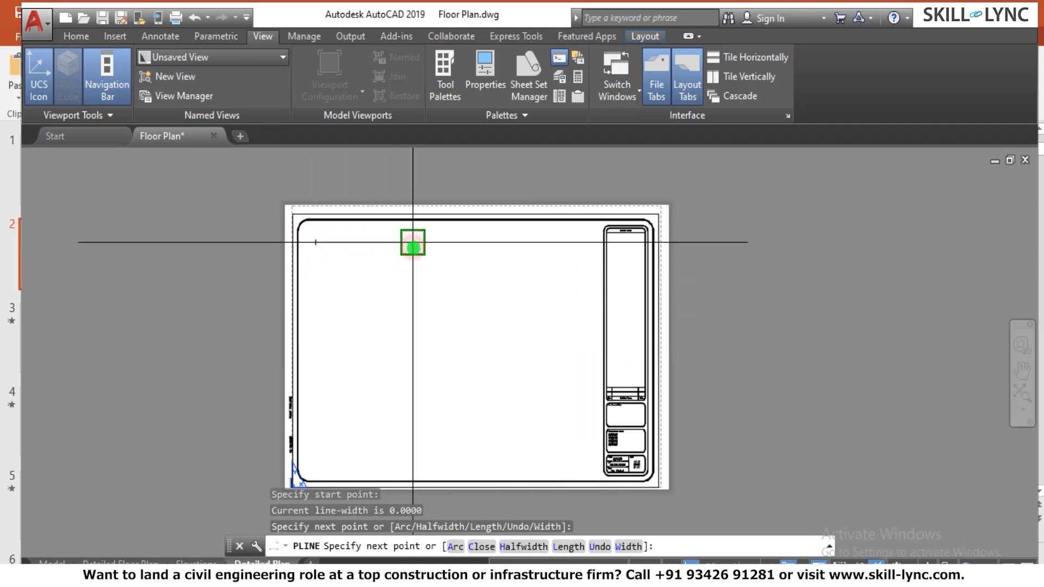
click(412, 394)
click(358, 394)
click(356, 356)
click(320, 358)
click(316, 242)
key(Escape)
key(Escape)
key(Escape)
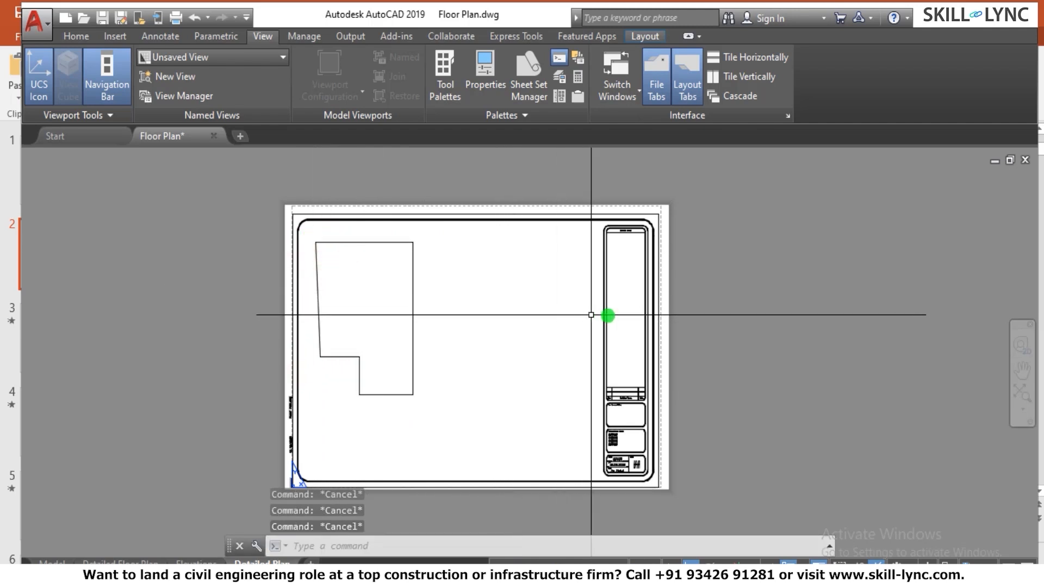
Try to turn the L-shaped polyline into a viewport with MVIEW's Object option
text(mv)
key(Return)
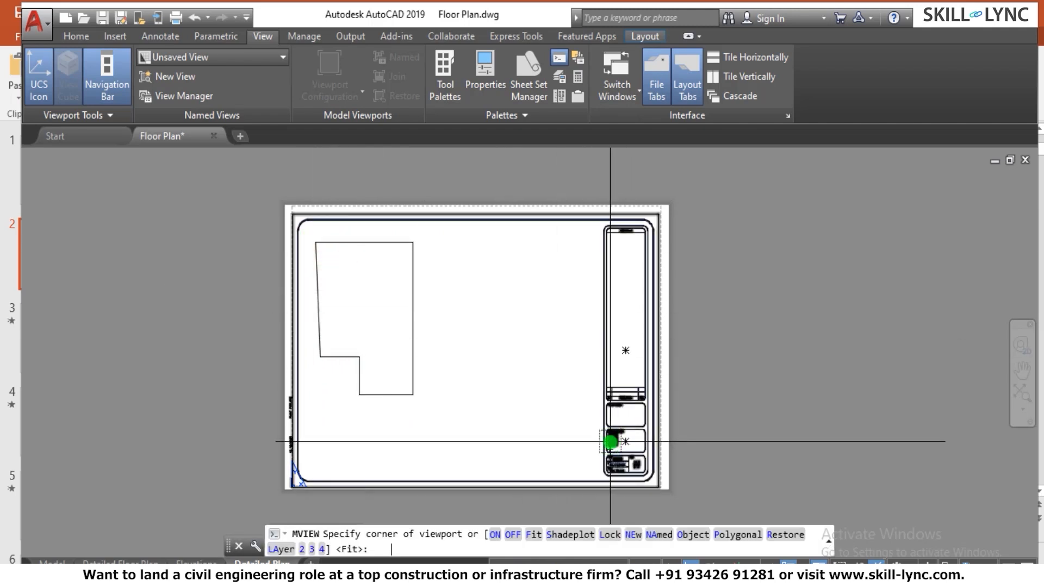
click(704, 536)
click(413, 391)
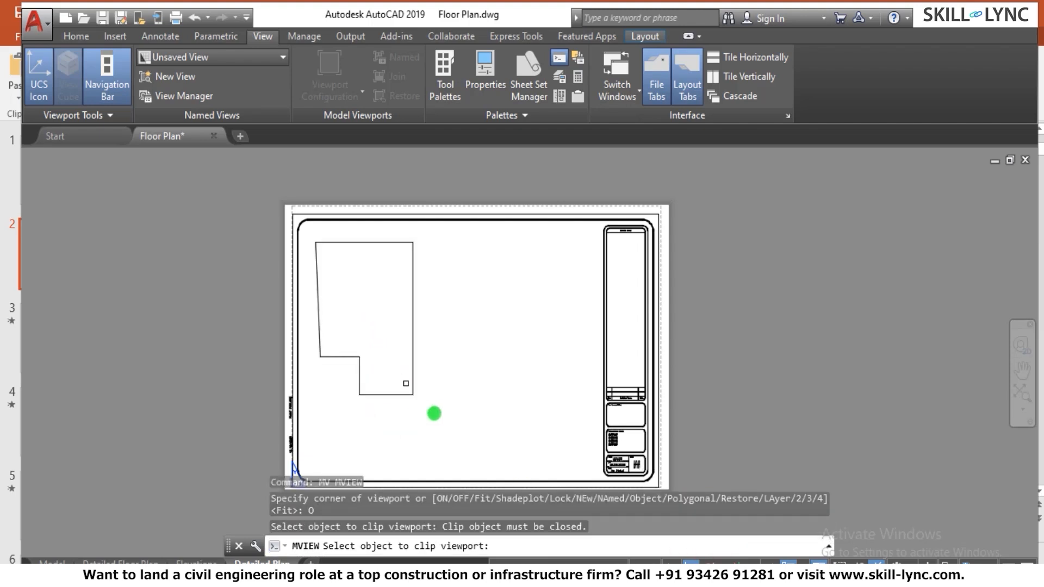
key(Escape)
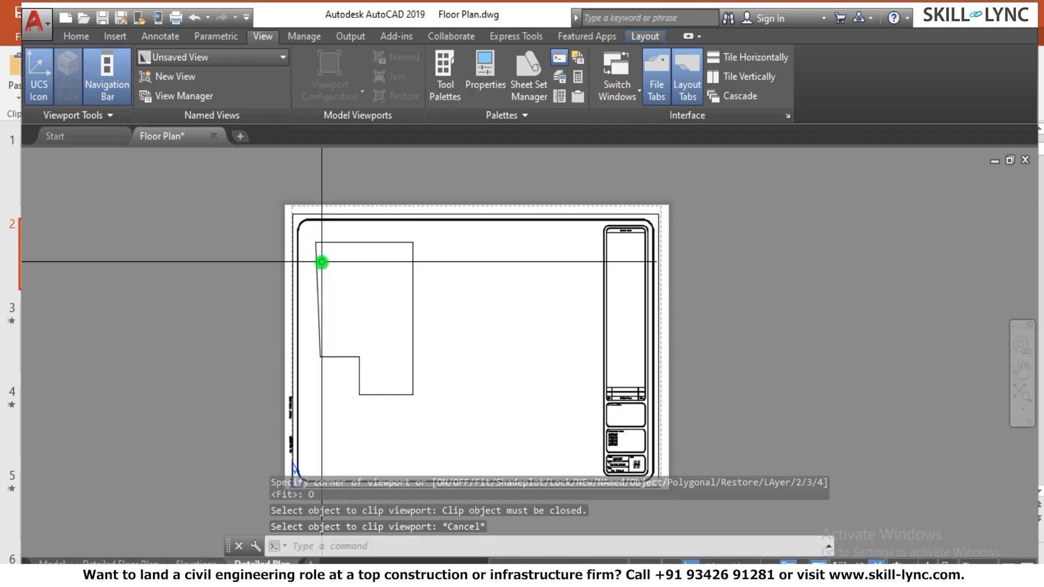
Erase the unclosed L-shaped polyline from the Detailed Plan sheet
scroll(318, 250, up, 6)
click(315, 246)
click(284, 259)
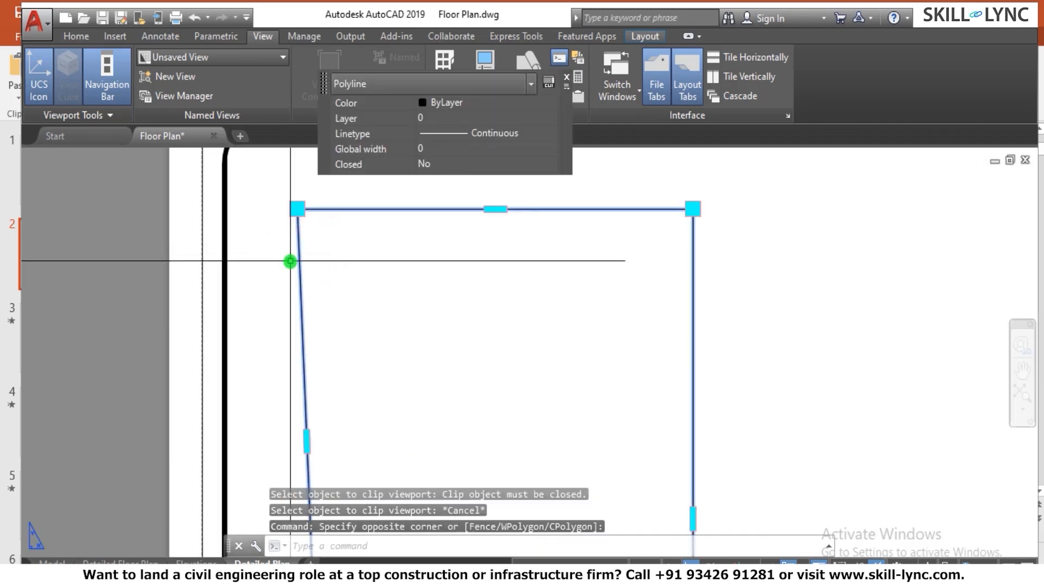
text(e)
key(Return)
key(Escape)
Draw a five-sided polyline with a slanted left edge in the sheet's upper-left area and finish it with the Close option
scroll(400, 255, down, 5)
text(pl)
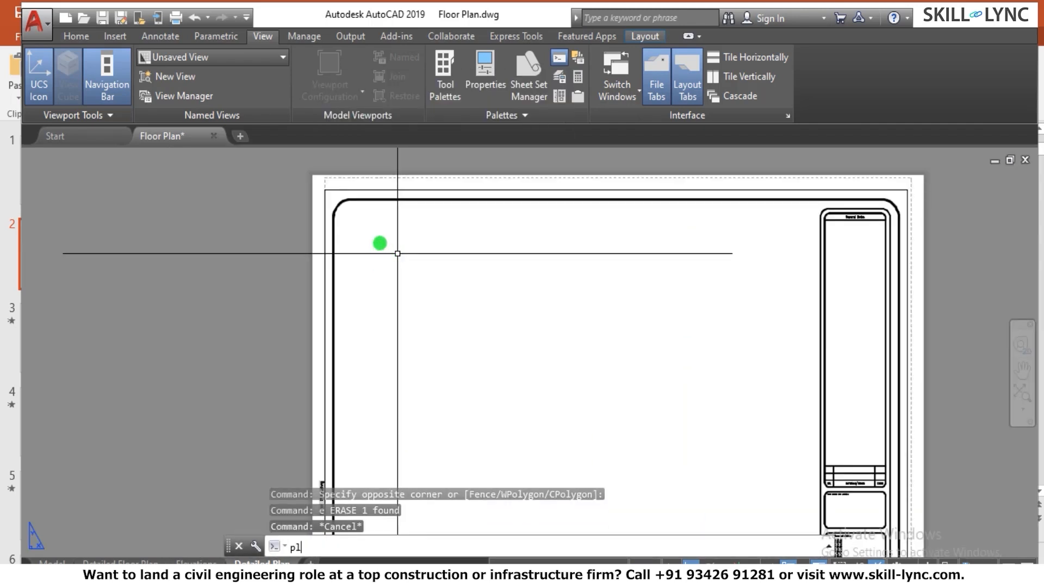
key(Return)
click(365, 229)
click(490, 232)
click(490, 471)
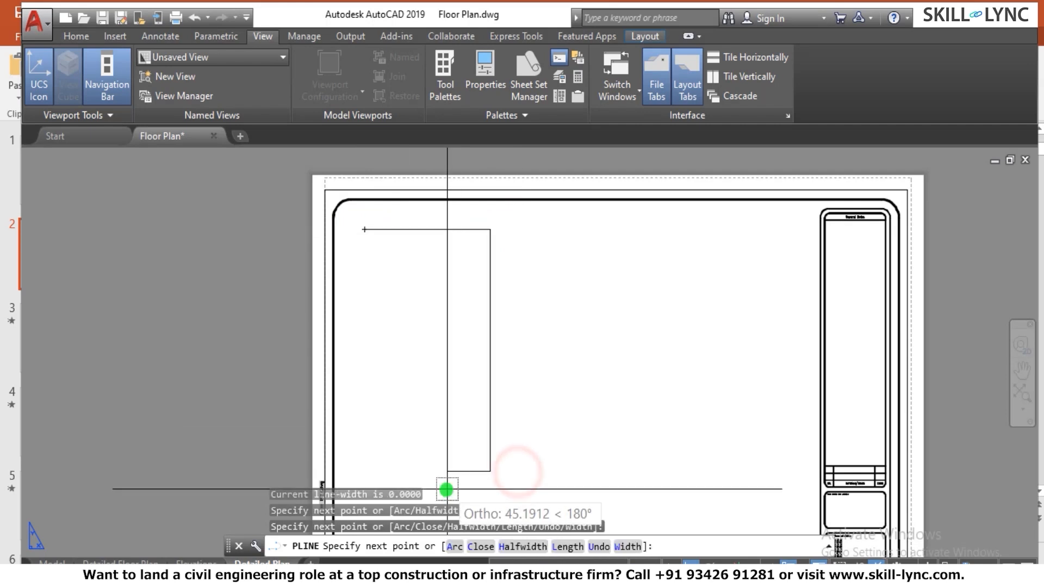
click(445, 471)
click(445, 428)
text(c)
key(Return)
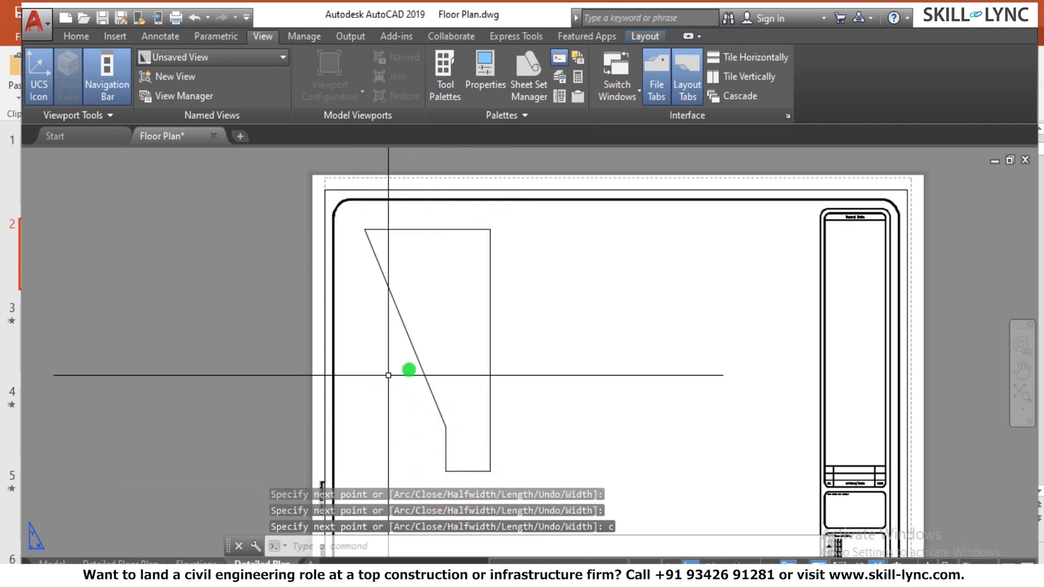
key(Escape)
key(Escape)
key(Escape)
Turn the closed five-sided polyline into a viewport with MVIEW's Object option
text(mv)
key(Return)
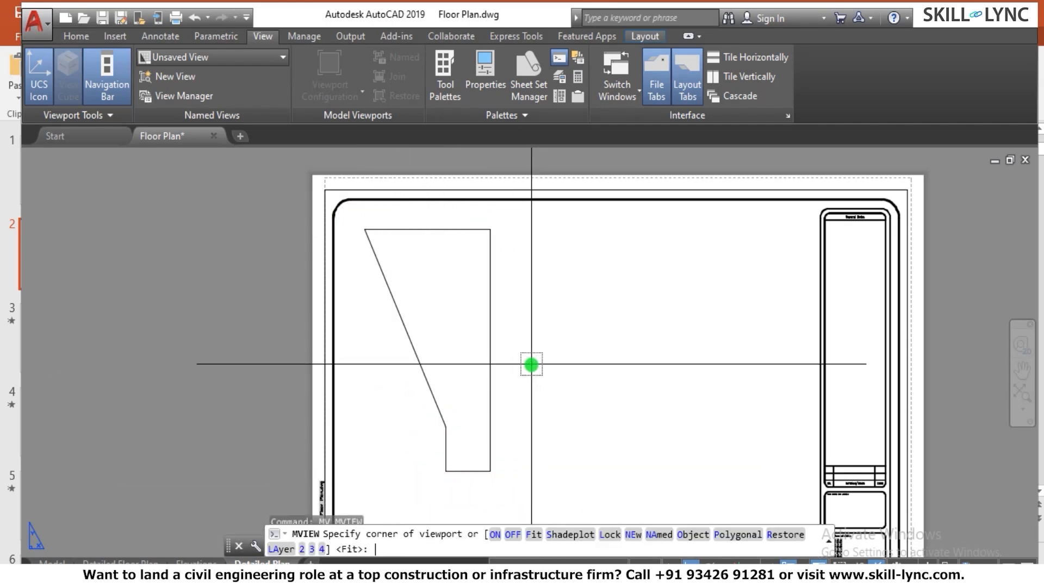
text(o)
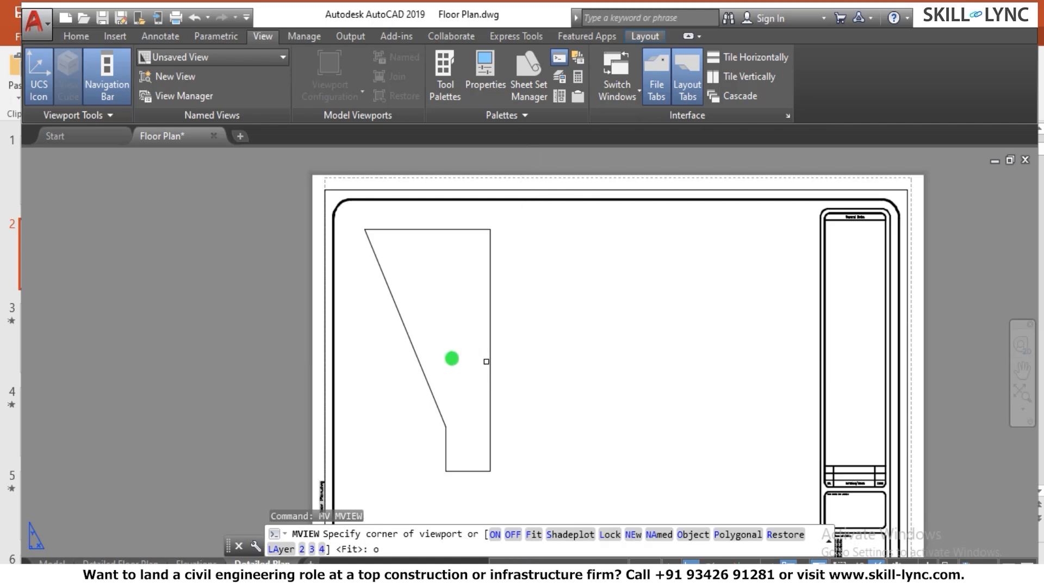
click(493, 338)
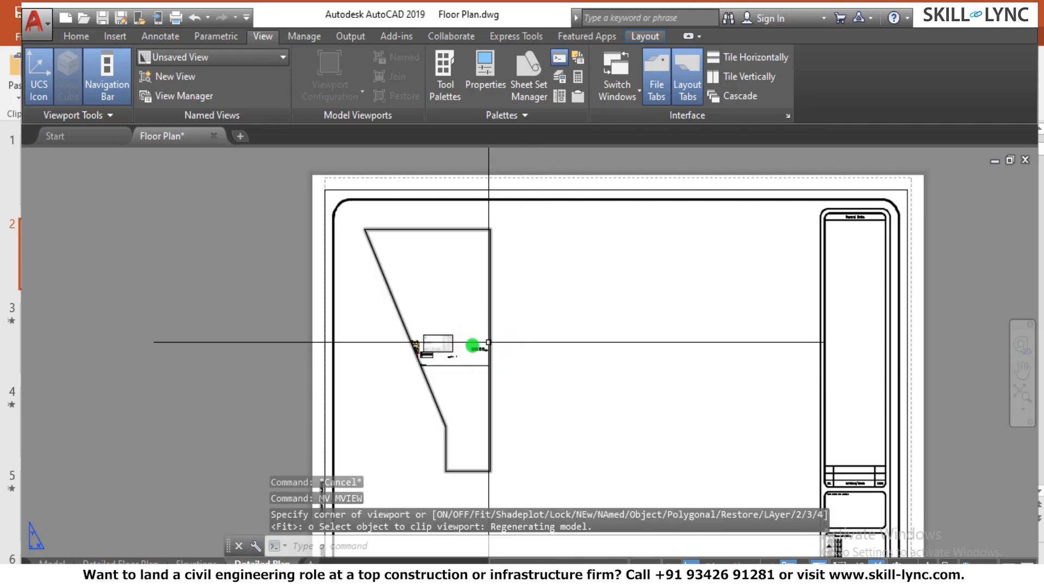
scroll(446, 353, up, 5)
scroll(430, 361, down, 5)
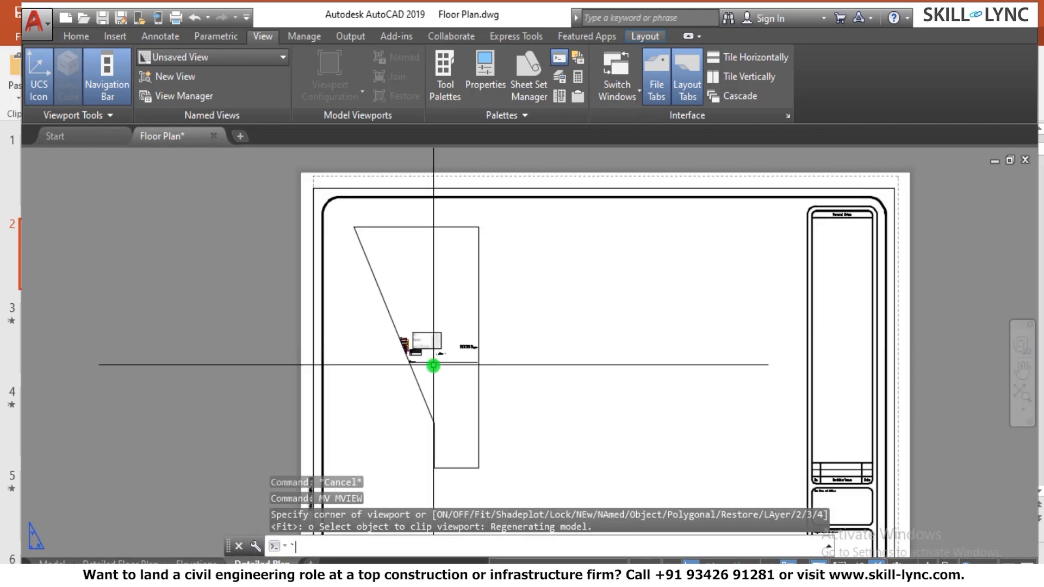
text(s)
key(Return)
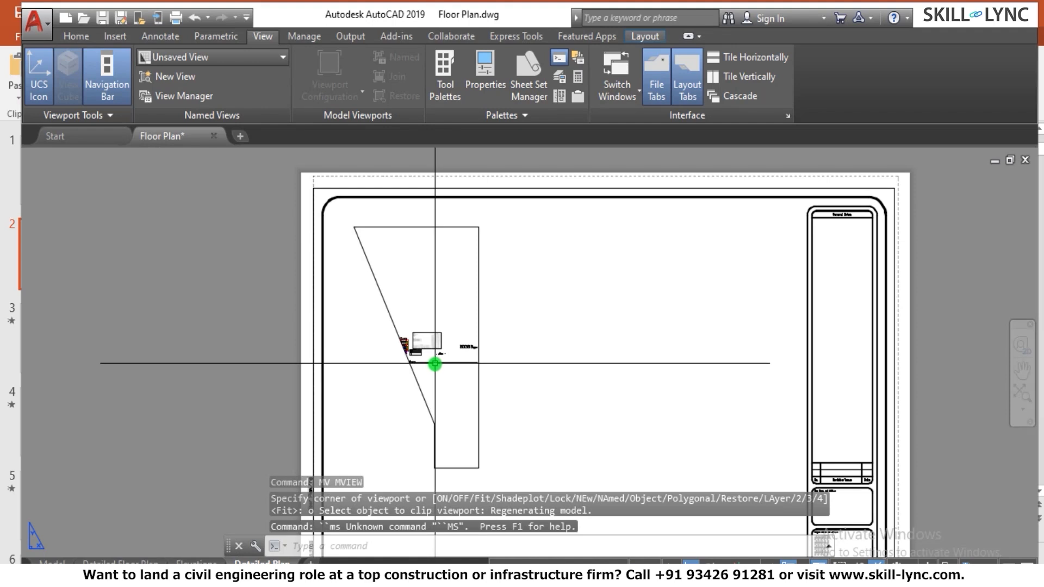
click(435, 363)
click(422, 376)
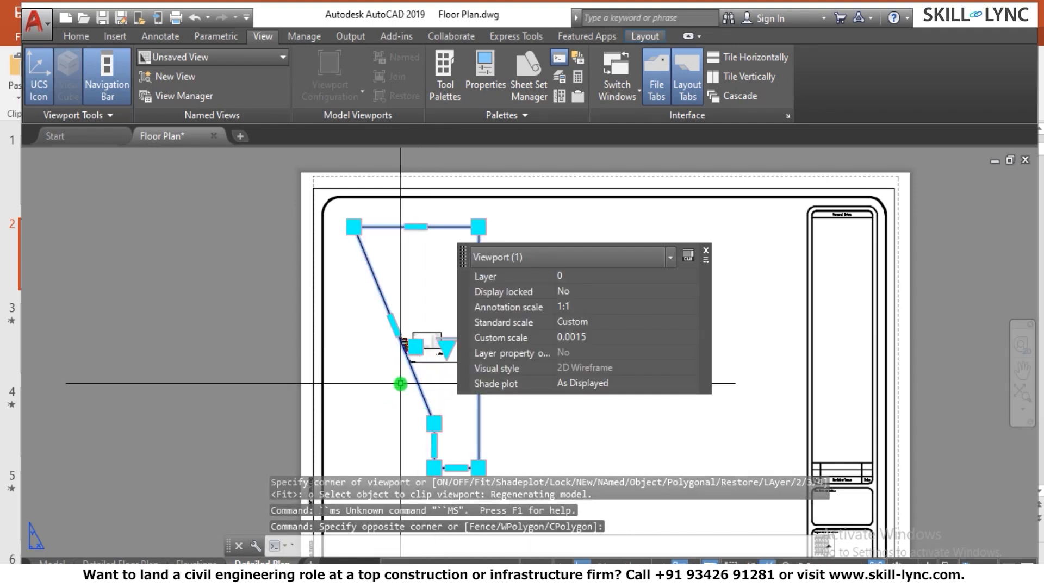
key(Escape)
key(Escape)
Enter model space in the five-sided viewport, enlarge the floor plan until it fills the frame, and return to paper space
text(ms)
key(Return)
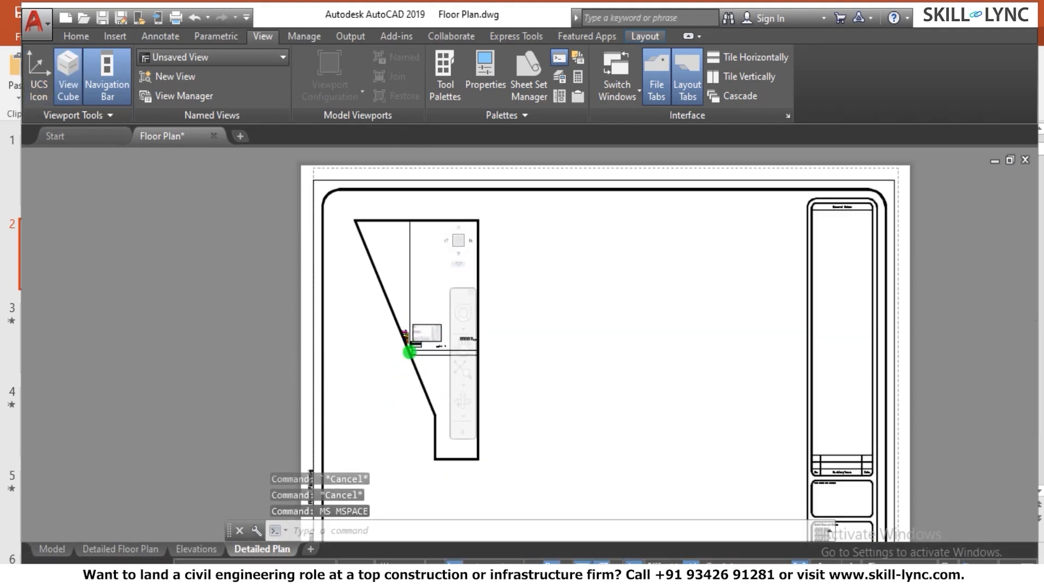
scroll(409, 338, up, 6)
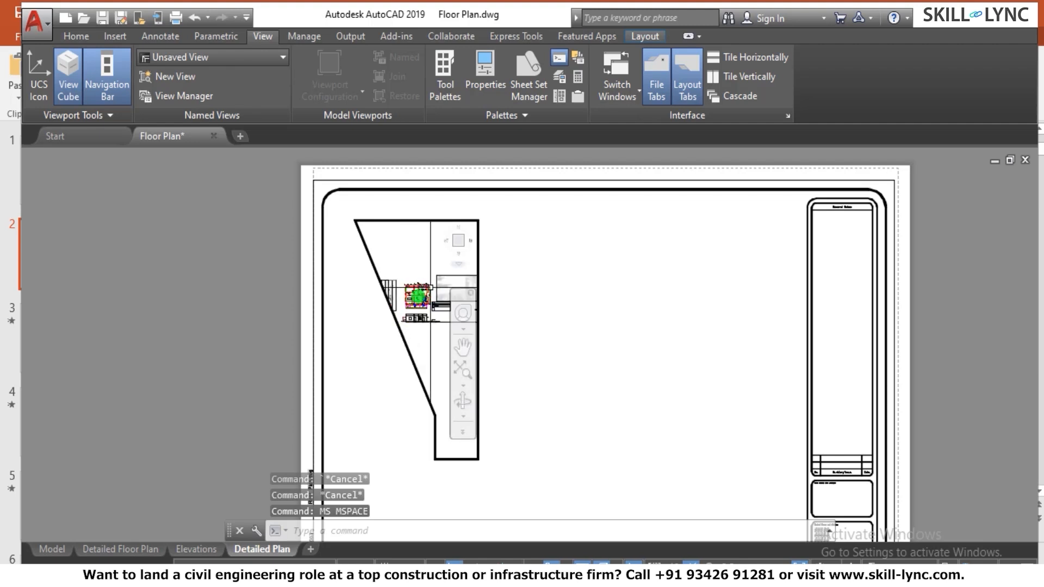
scroll(409, 297, up, 5)
key(Escape)
key(Escape)
text(ps)
key(Return)
scroll(405, 307, down, 2)
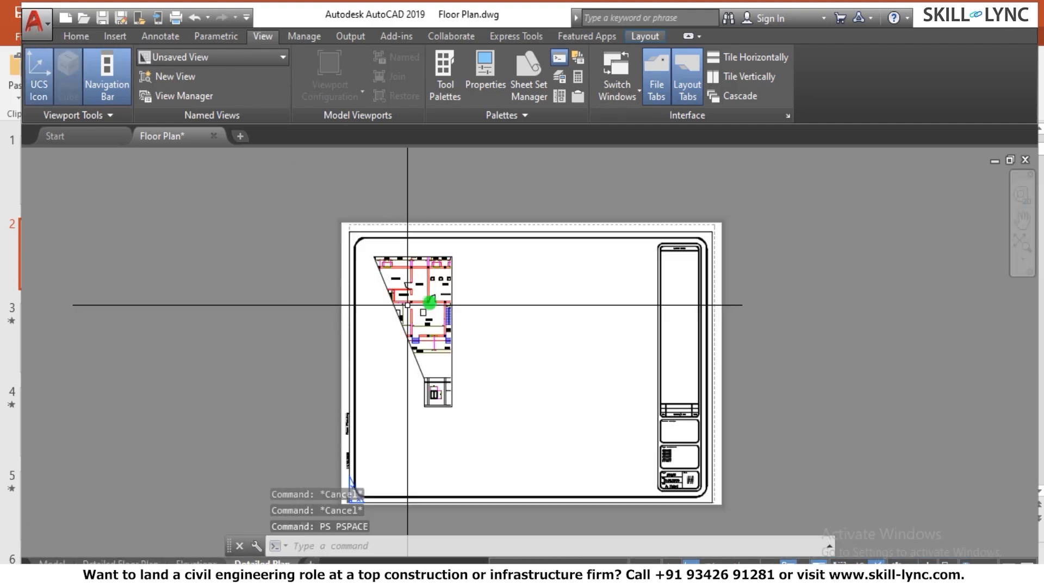
scroll(435, 310, up, 6)
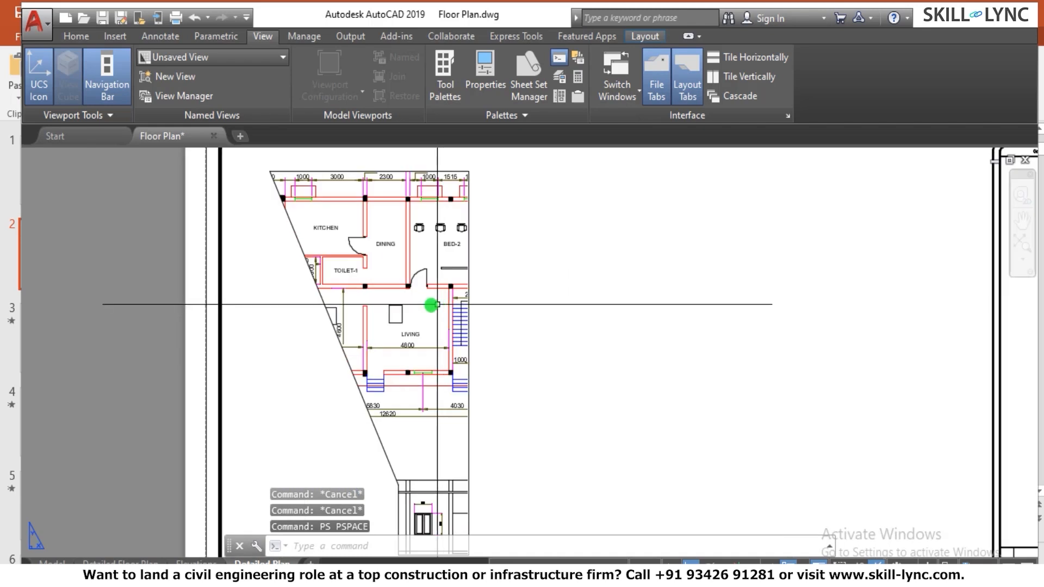
scroll(501, 319, down, 4)
text(mv)
key(Return)
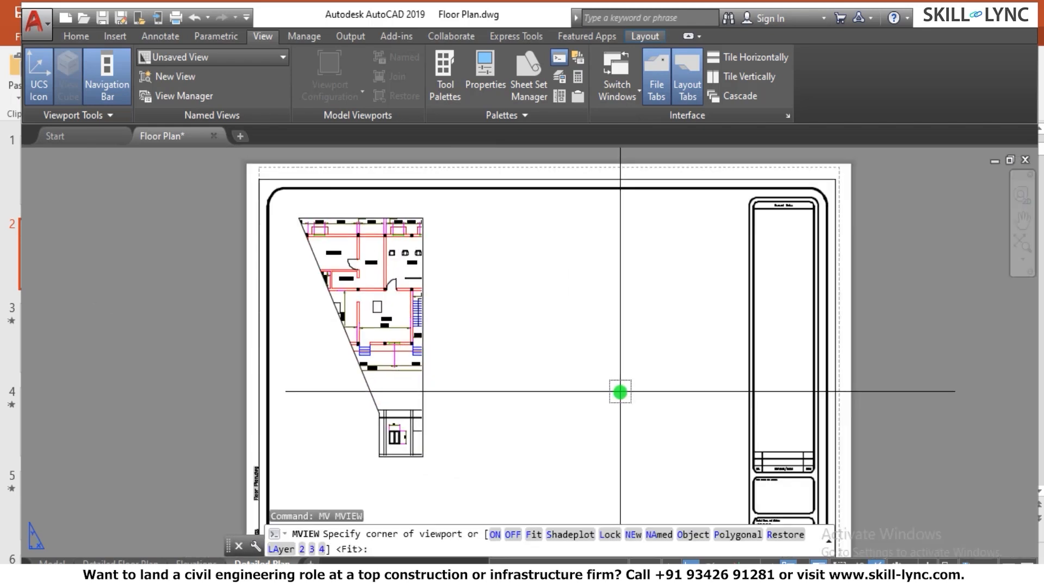
click(659, 535)
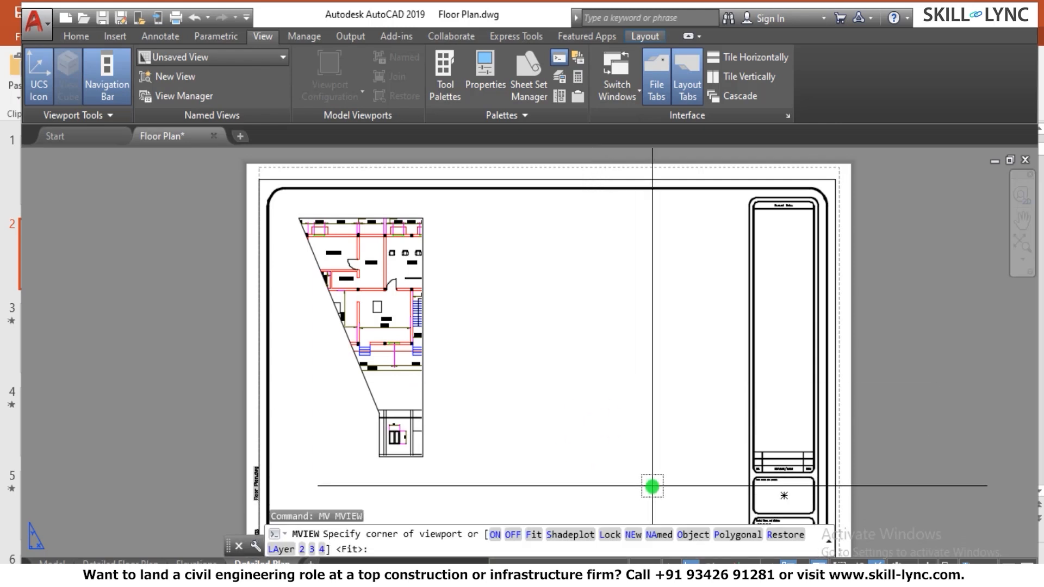
key(Escape)
key(Escape)
key(Escape)
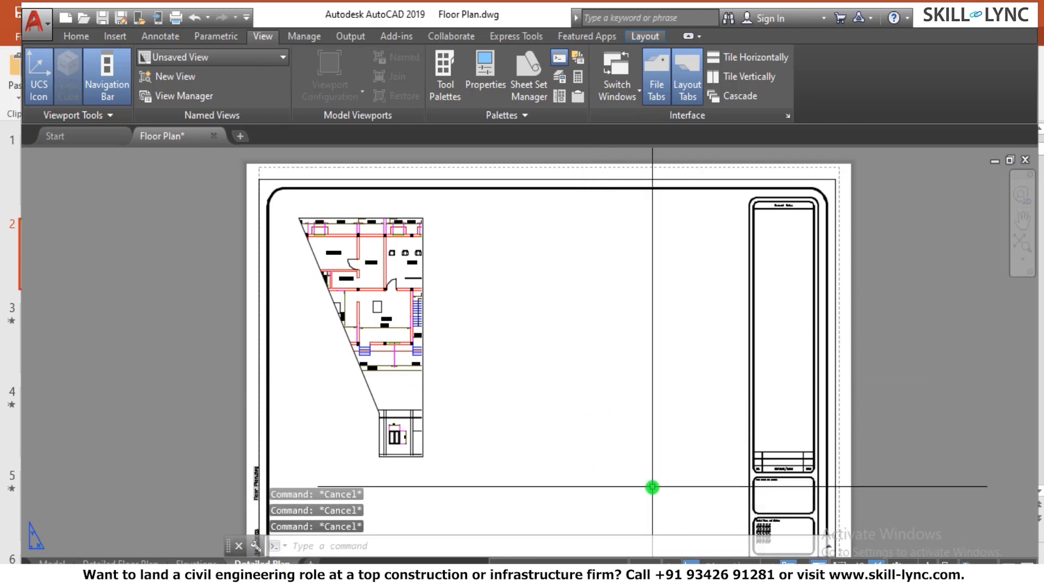
Insert the named view "elevation" as a viewport with MVIEW, placing it to the right of the five-sided viewport near the sheet's upper edge
text(1)
text(mv)
key(Return)
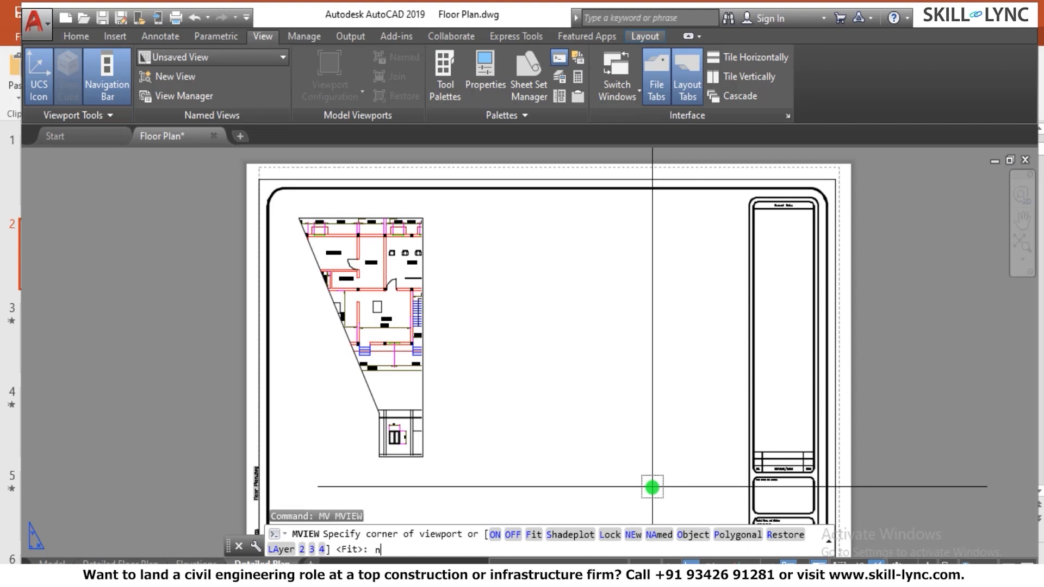
key(Return)
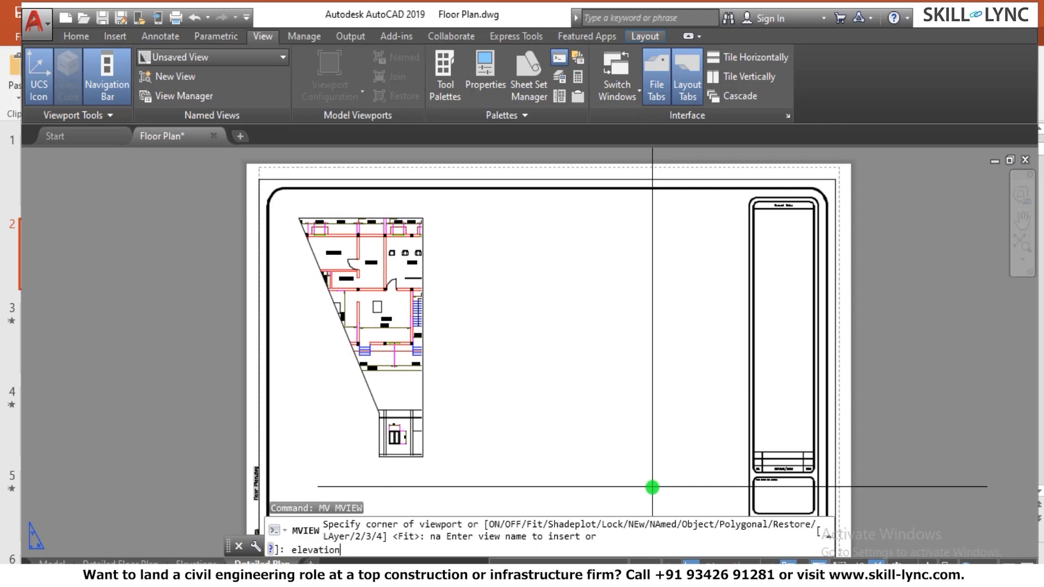
key(Return)
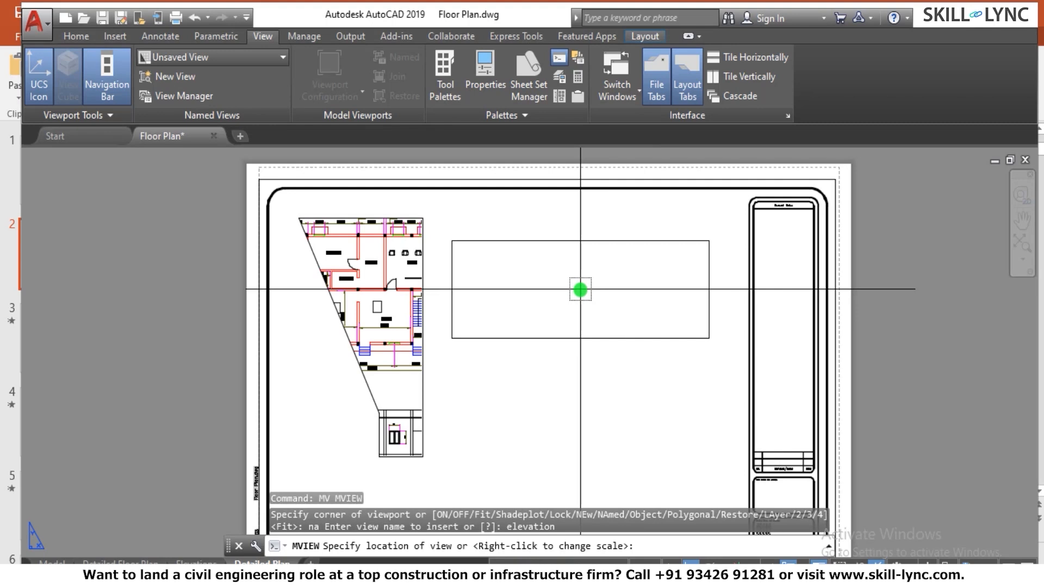
click(576, 264)
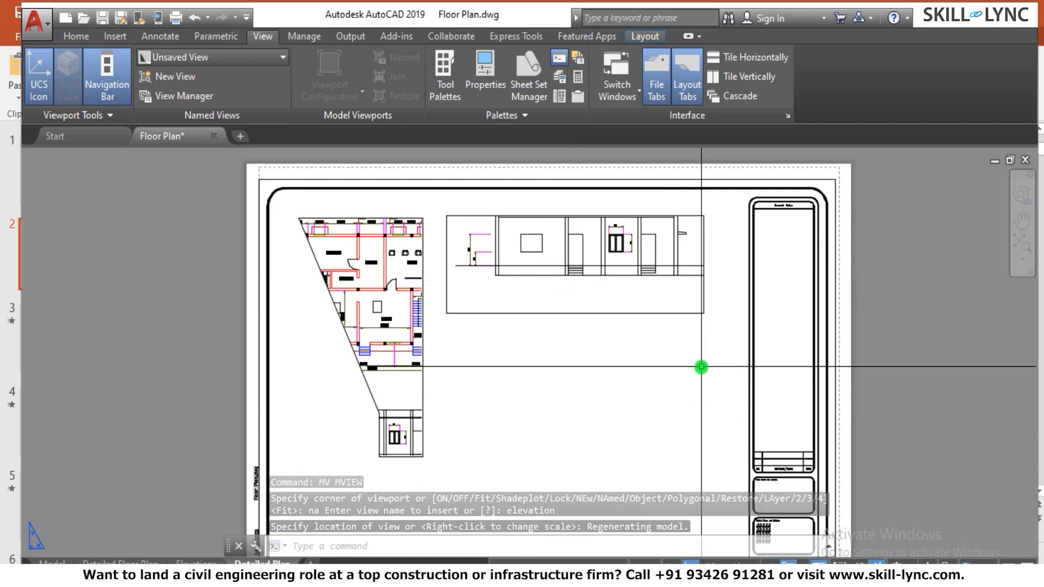
Review the saved Elevation and Plan model views in the View Manager and close it without changes
click(199, 59)
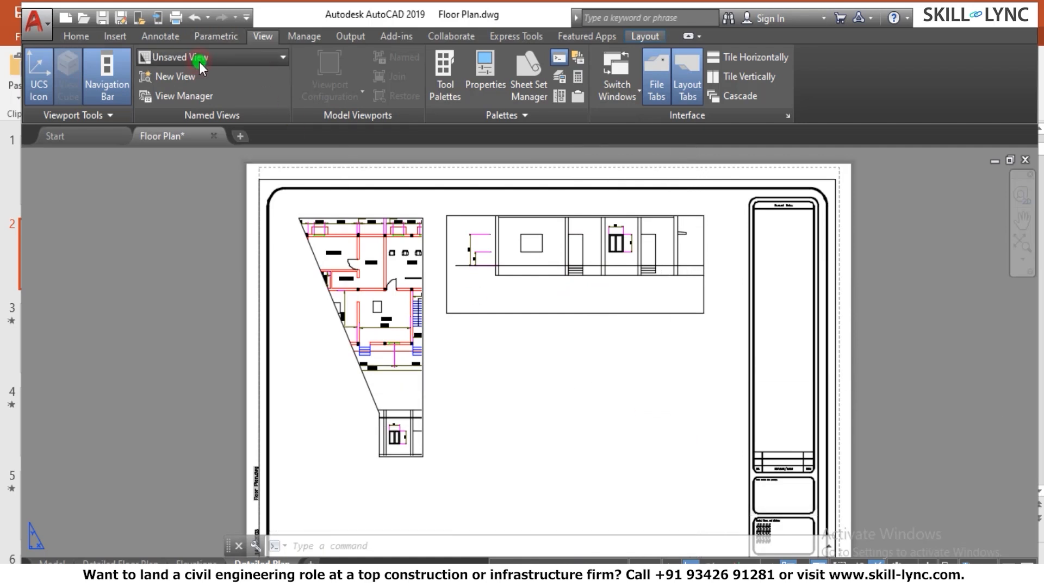
click(172, 238)
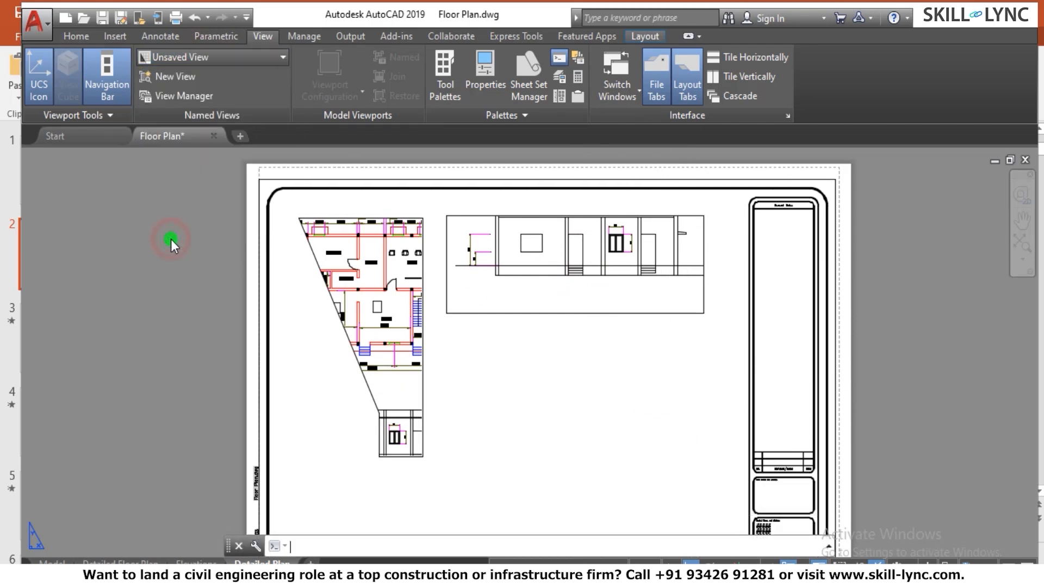
click(372, 232)
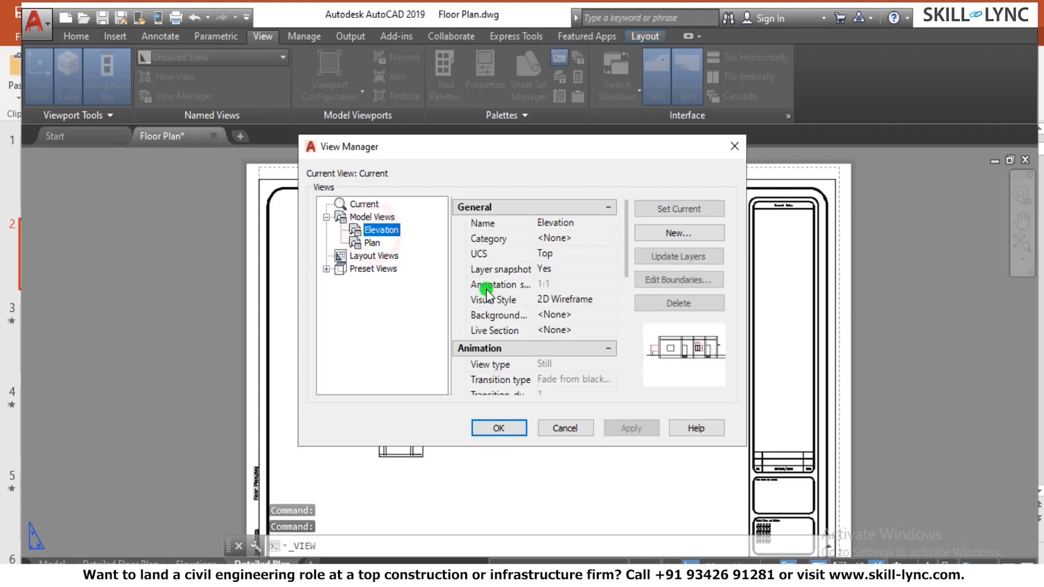
click(372, 242)
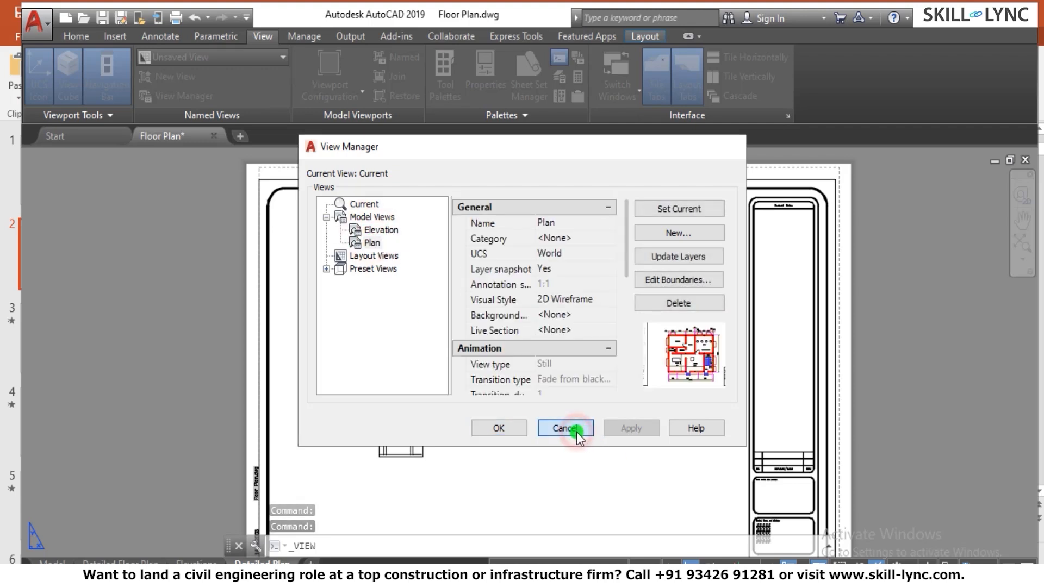
click(566, 429)
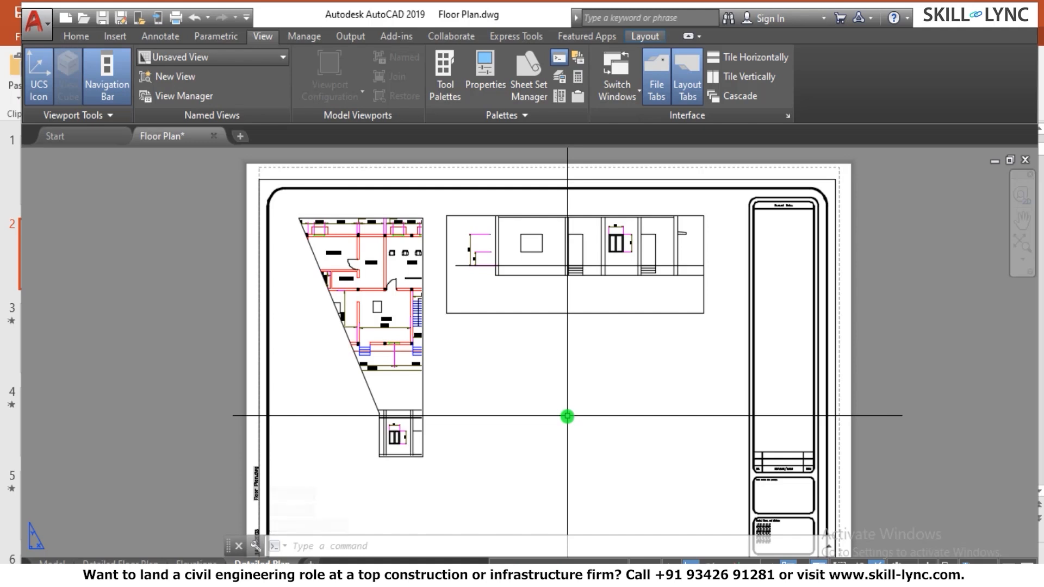
text(layou)
key(Escape)
key(Escape)
Insert the named view "Plan" as a viewport with MVIEW, placing it directly below the elevation viewport
text(mv)
key(Return)
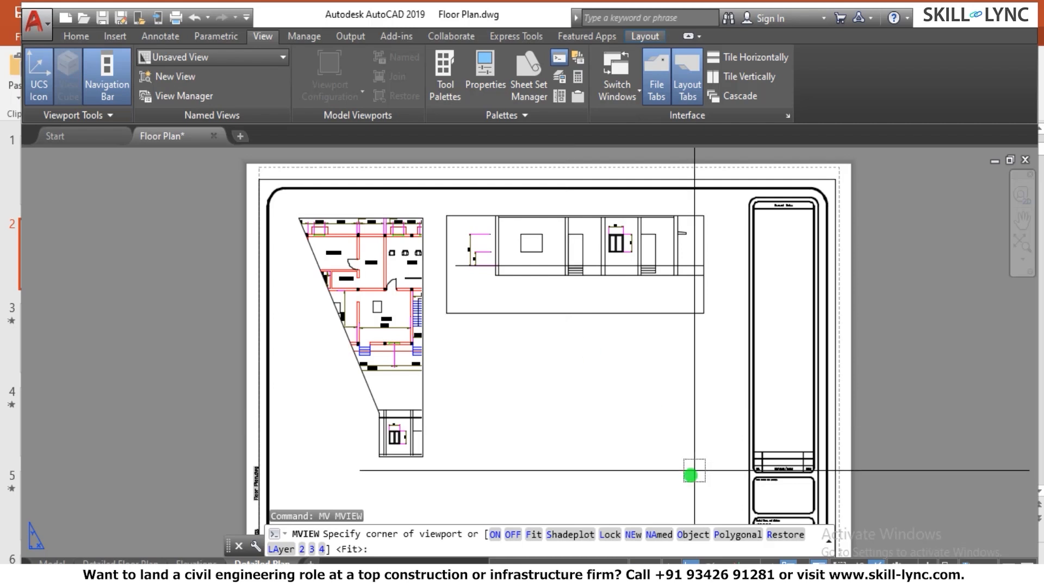
click(661, 535)
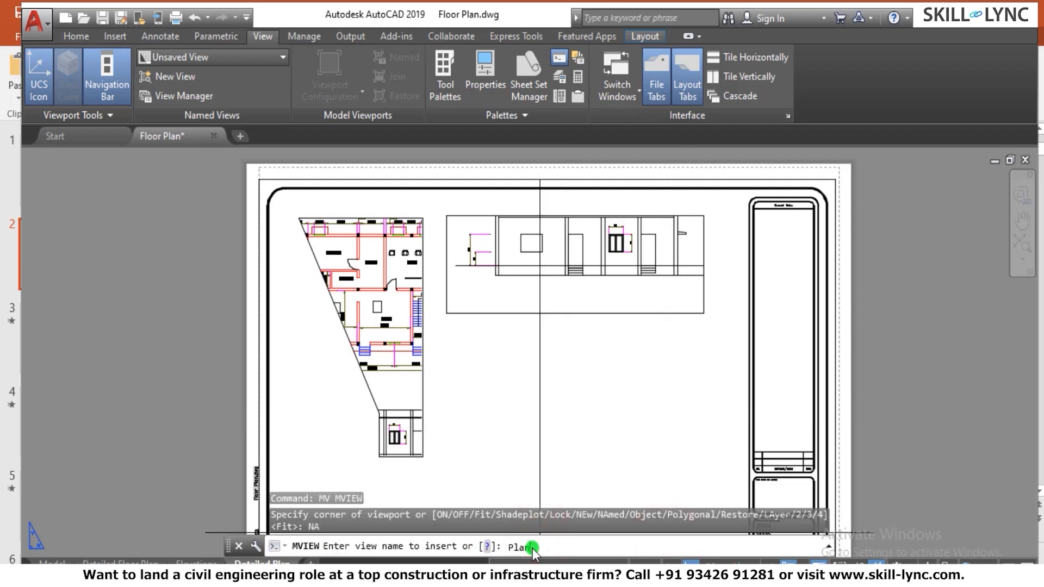
text(Plan)
key(Return)
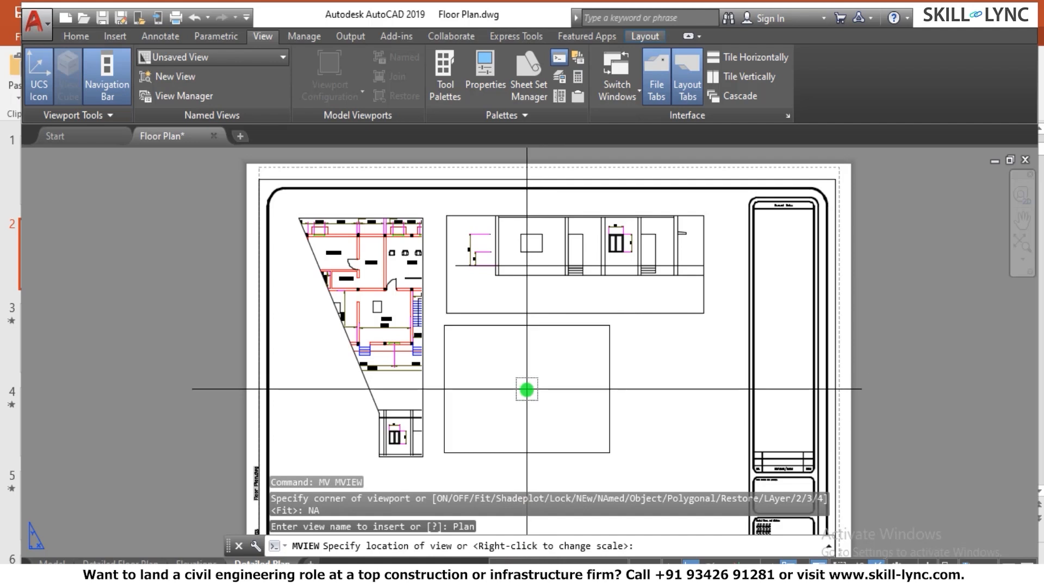
click(528, 390)
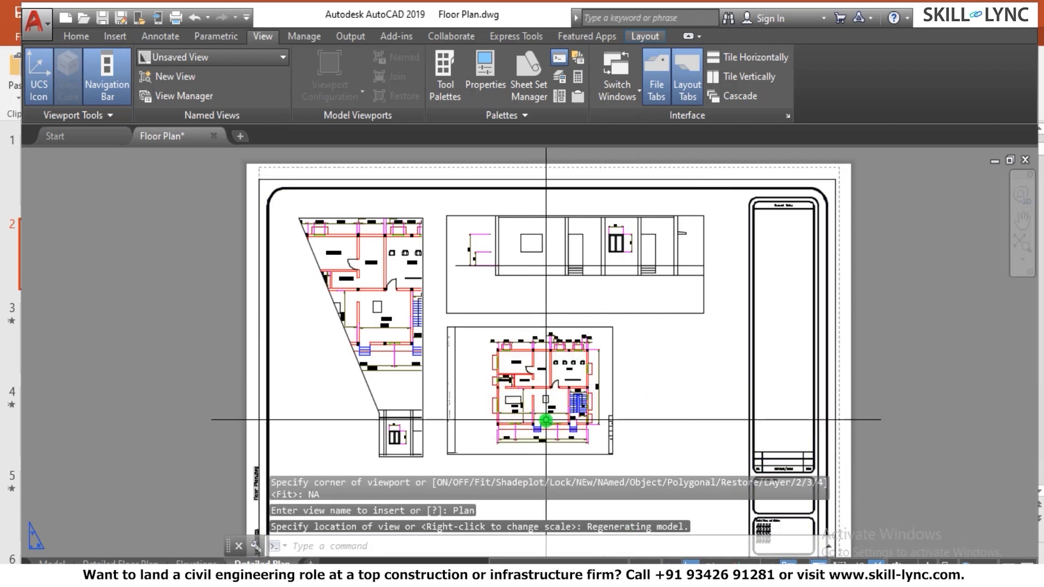
Create a viewport with MVIEW's New option framing the electrical symbols table, and place it in the sheet's upper-left corner
scroll(552, 410, down, 4)
scroll(564, 407, up, 4)
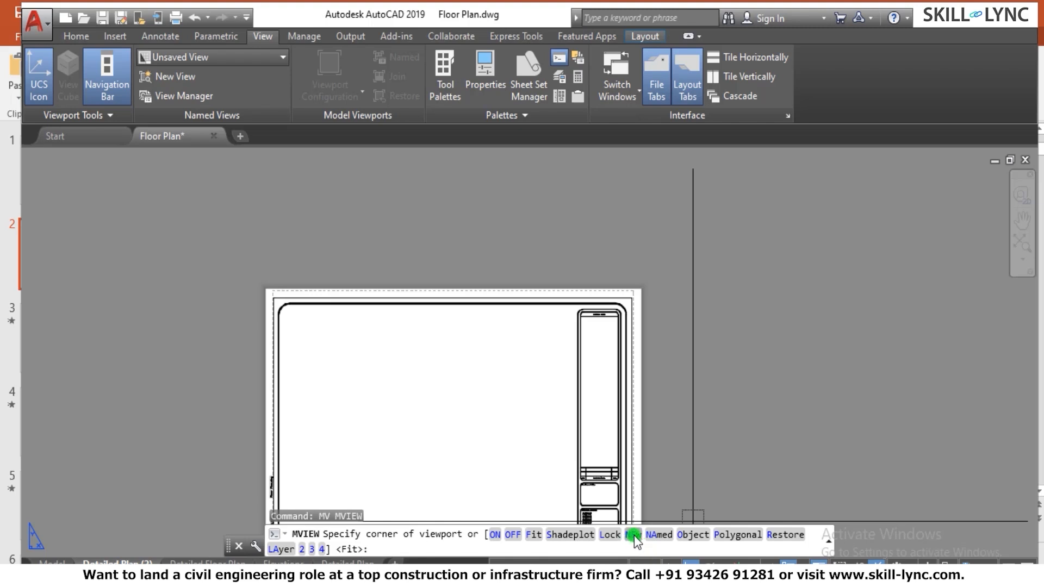
click(634, 535)
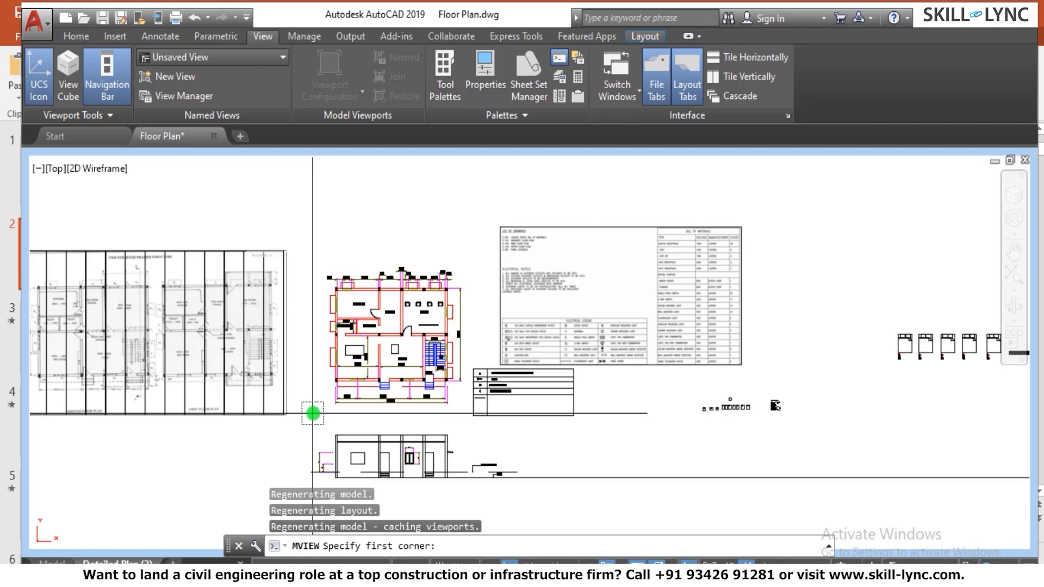
scroll(482, 374, up, 4)
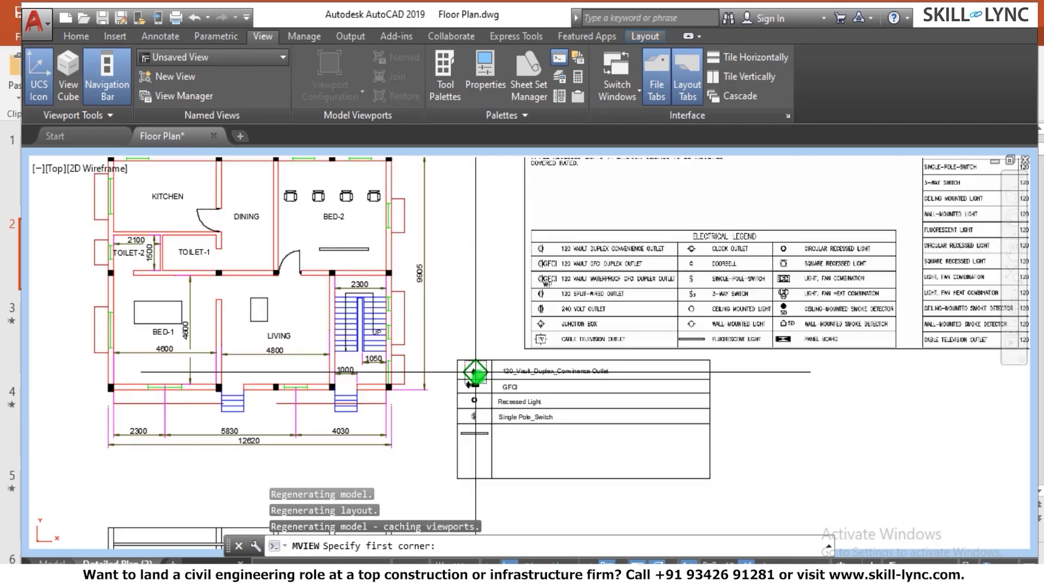
click(443, 348)
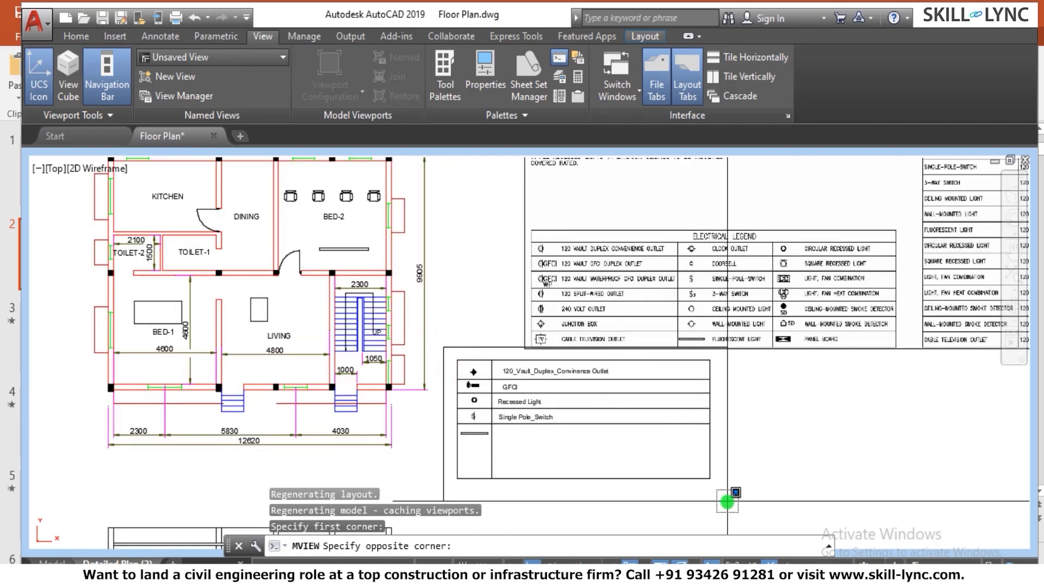
click(727, 502)
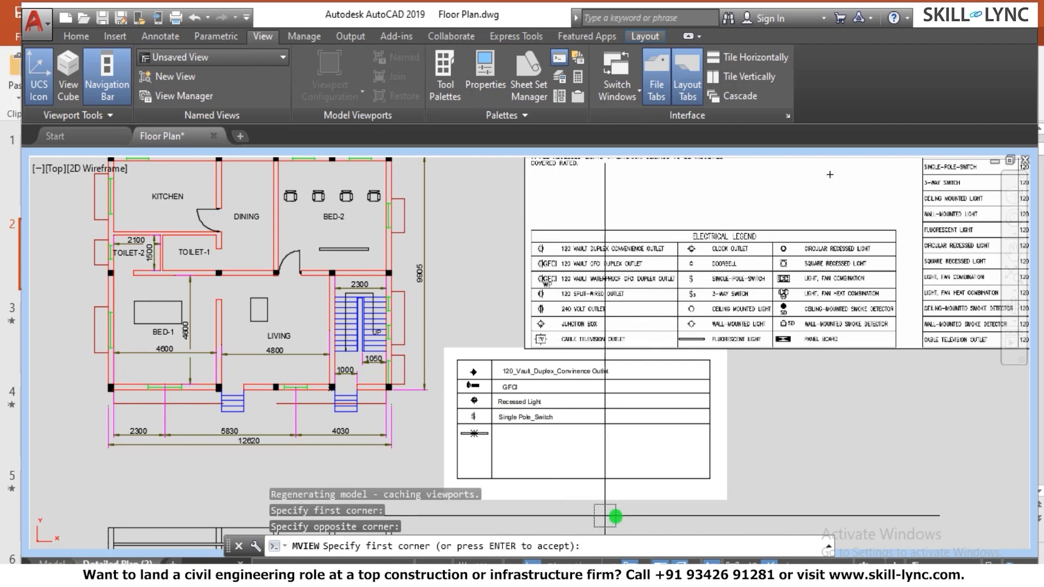
key(Return)
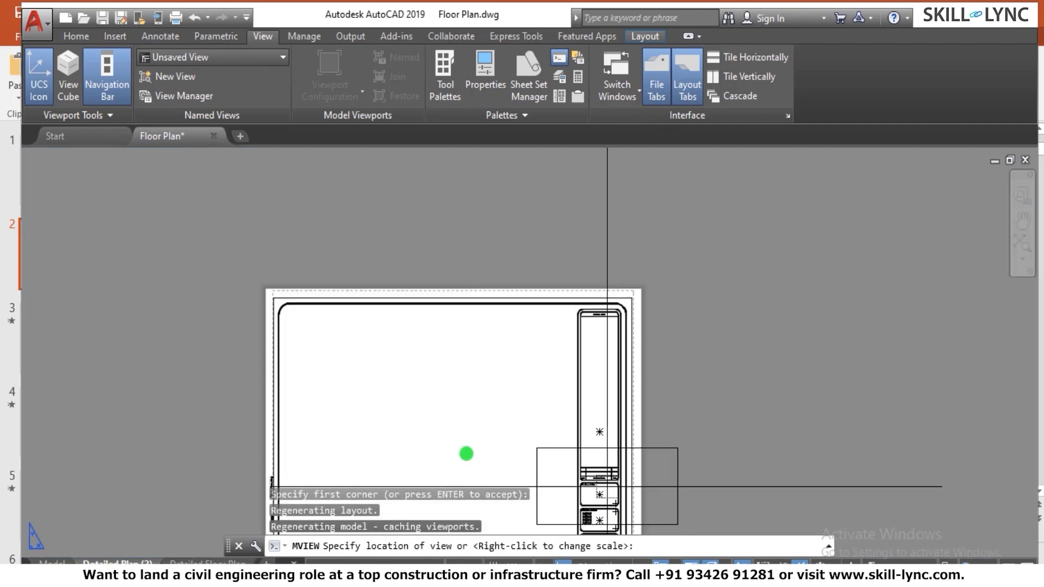
click(359, 351)
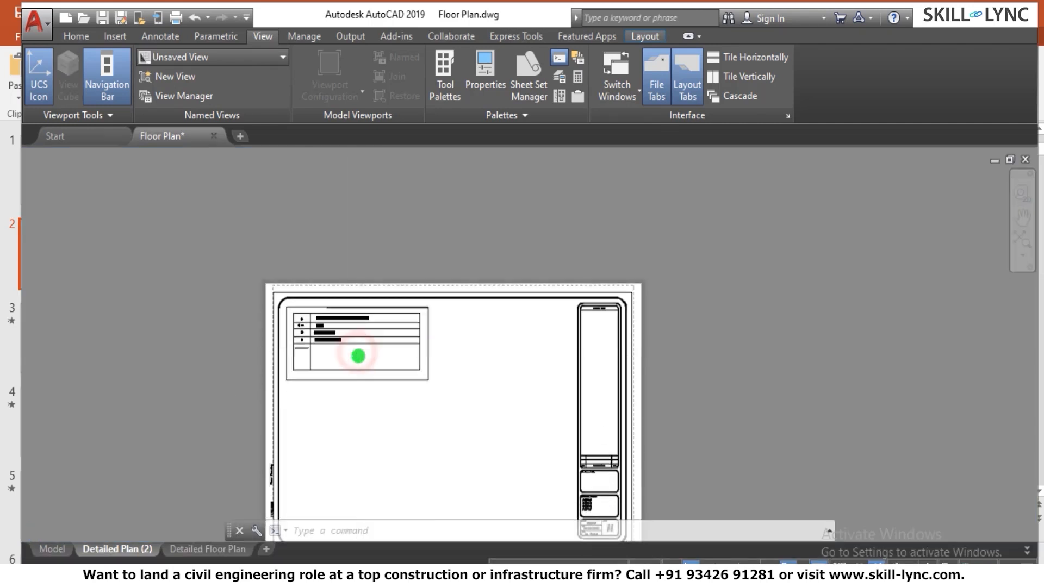
Create a four-sided polygonal viewport with a sloping upper edge below the symbols table viewport using MVIEW's Polygonal option
scroll(357, 363, up, 2)
scroll(357, 364, up, 2)
scroll(340, 323, down, 2)
scroll(375, 345, up, 2)
scroll(375, 342, down, 4)
scroll(376, 341, down, 4)
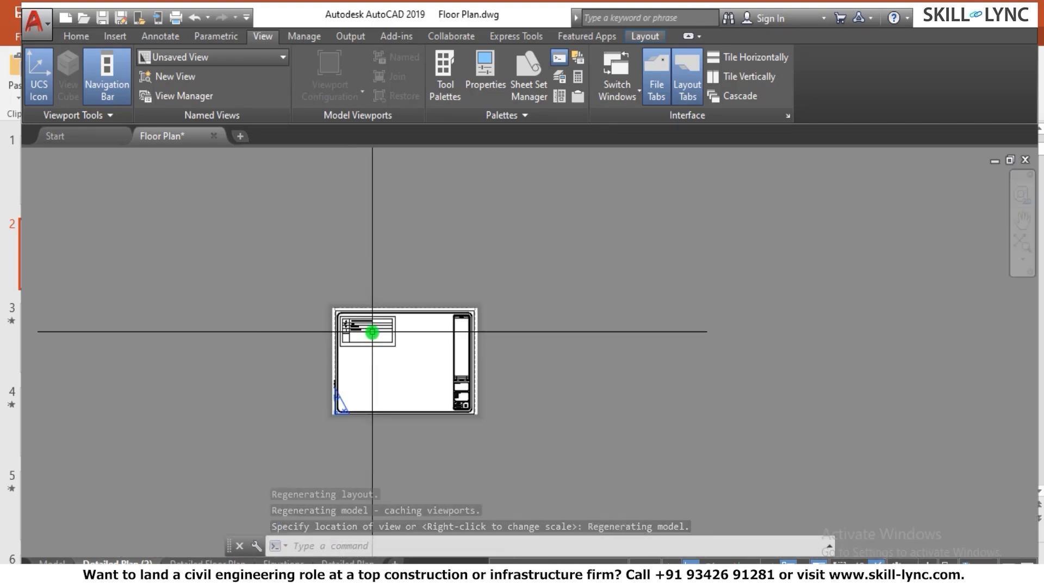
scroll(387, 347, up, 4)
text(mv)
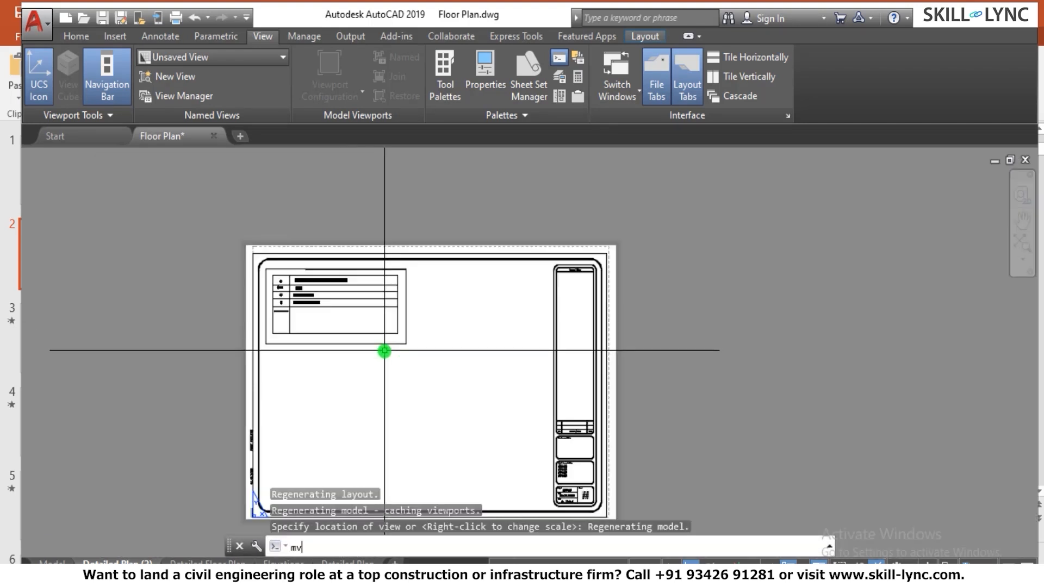
key(Return)
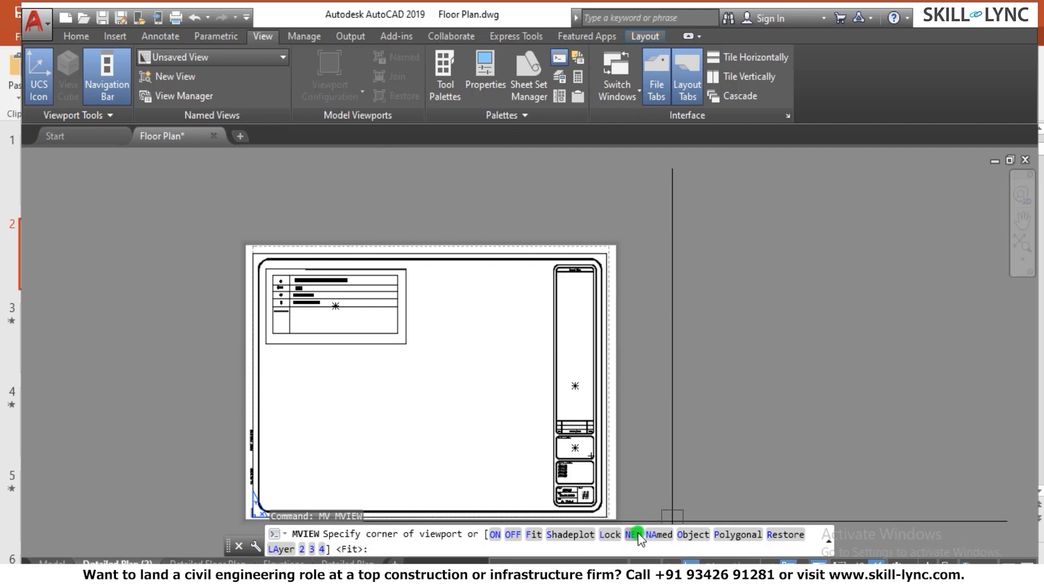
click(717, 535)
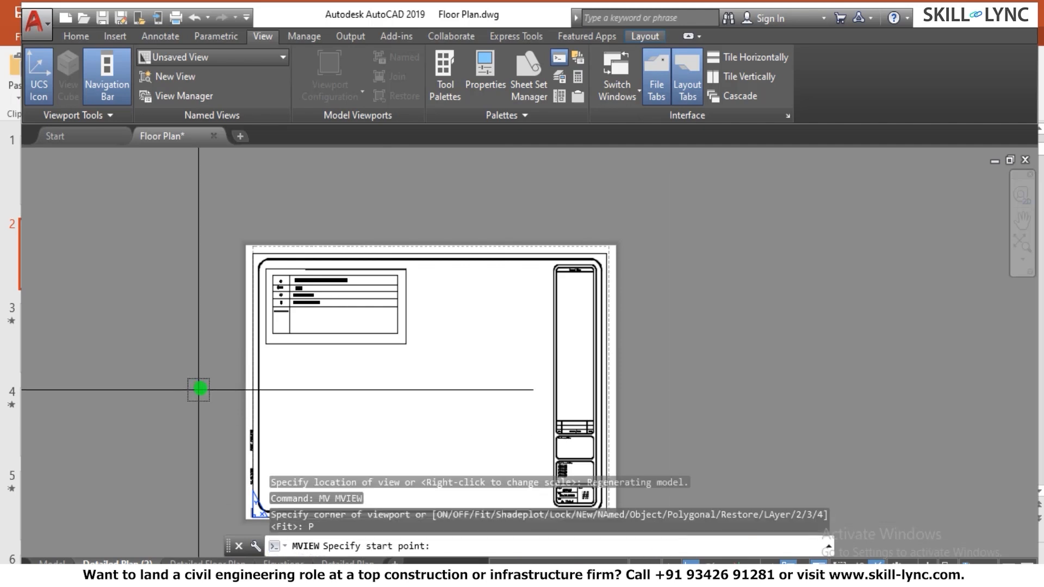
click(302, 377)
click(302, 446)
click(396, 446)
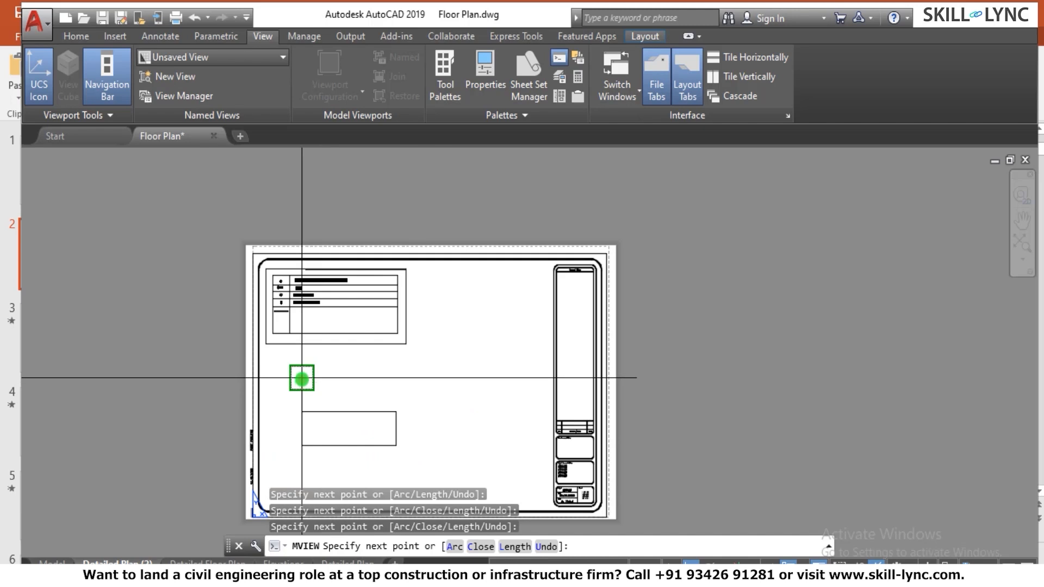
click(301, 377)
right_click(380, 377)
click(435, 144)
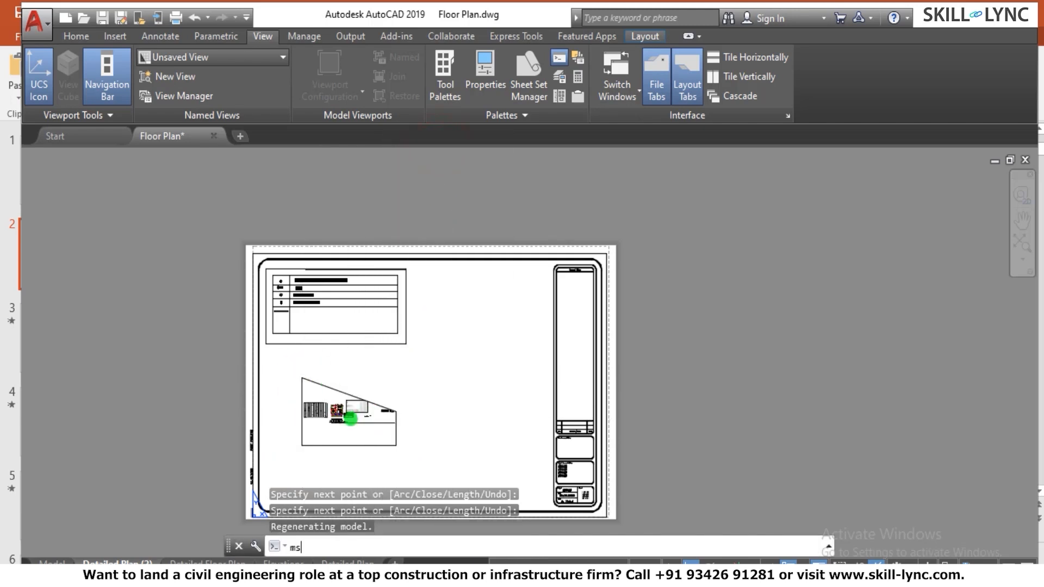
Enter model space in the polygonal viewport, enlarge the drawing inside its frame, and return to paper space
key(Return)
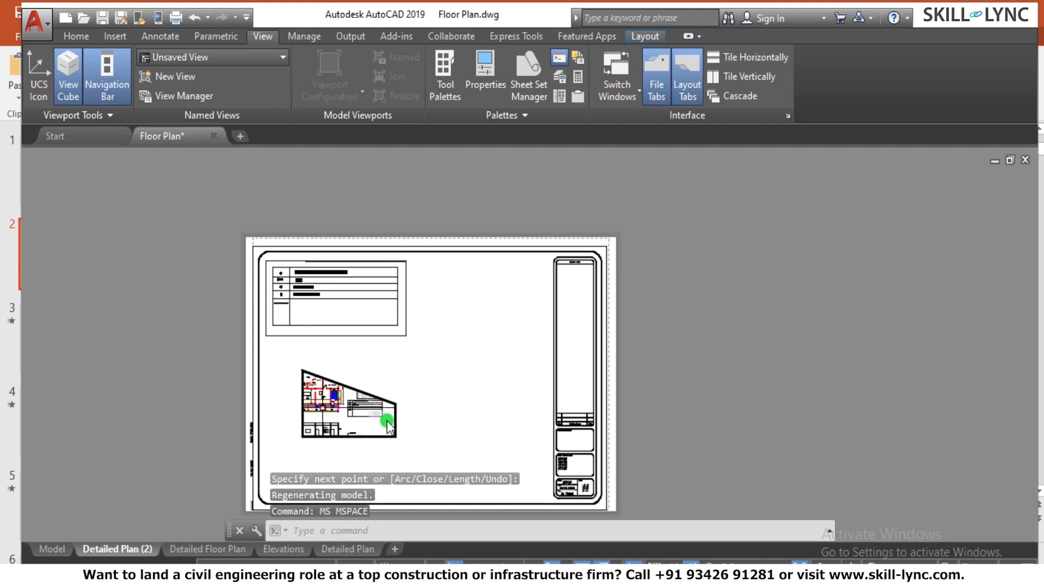
key(Escape)
key(Escape)
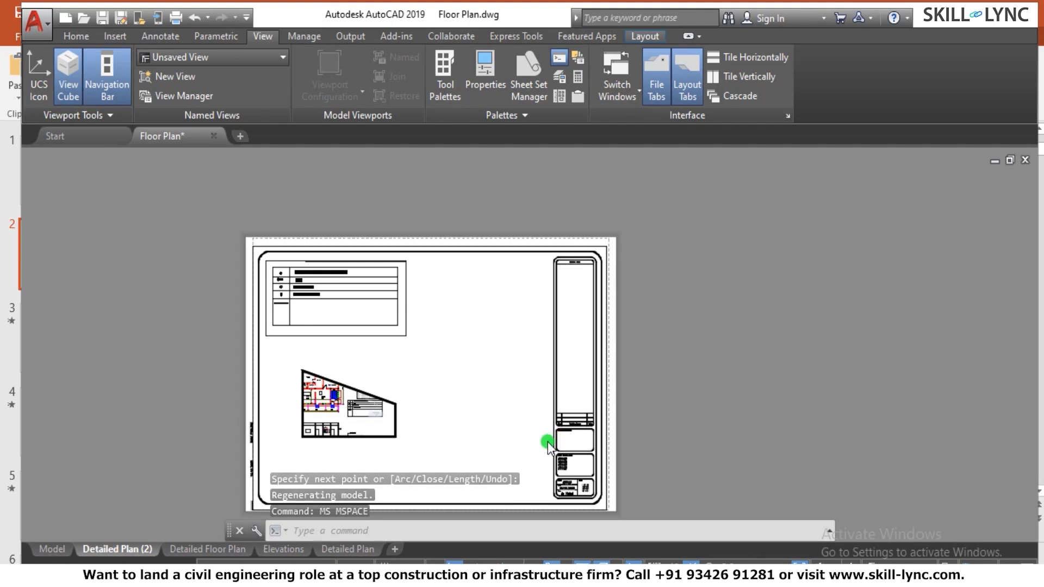
text(mv)
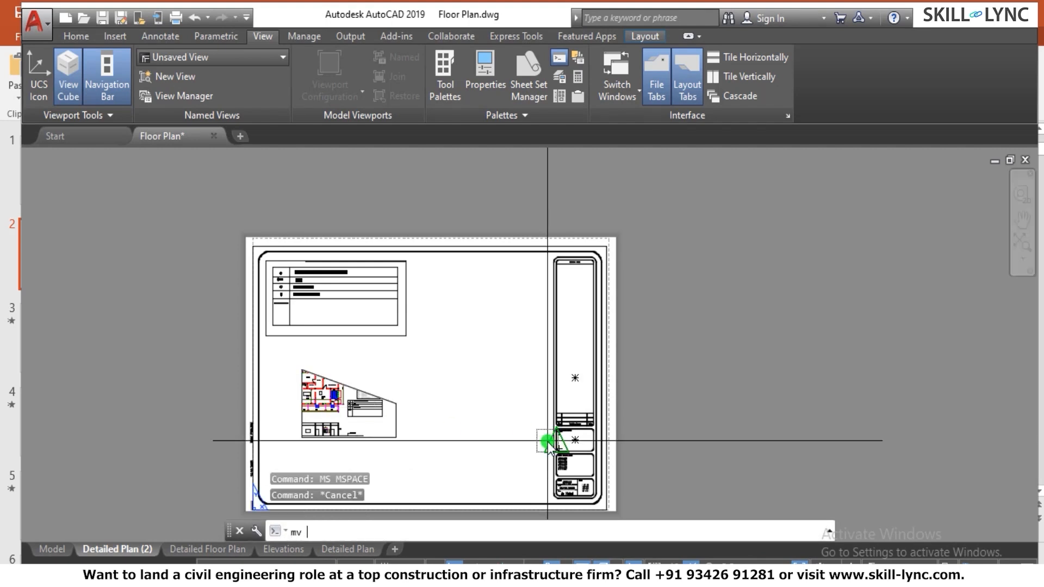
key(Return)
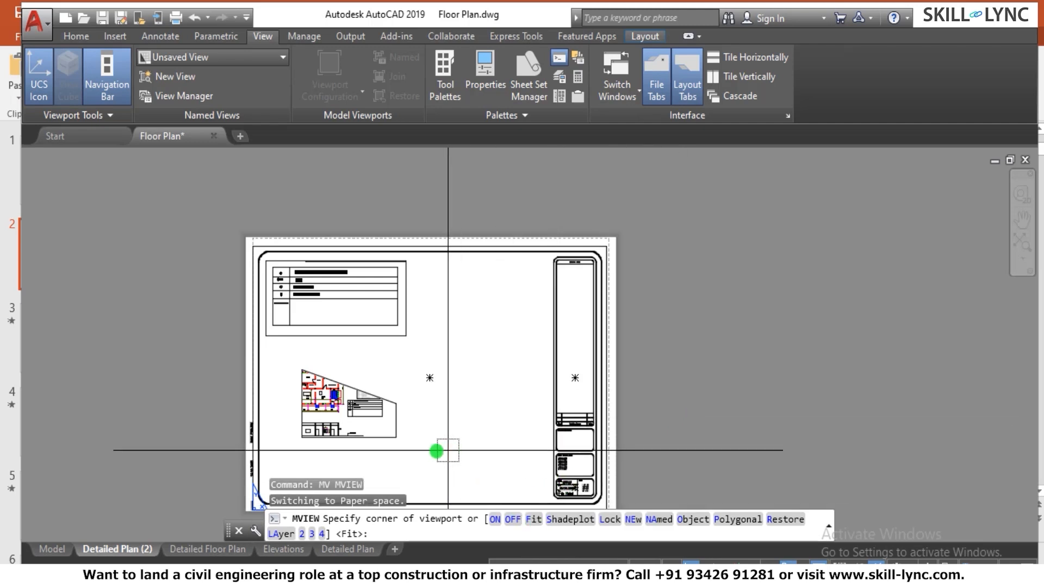
key(Escape)
key(Escape)
text(ps)
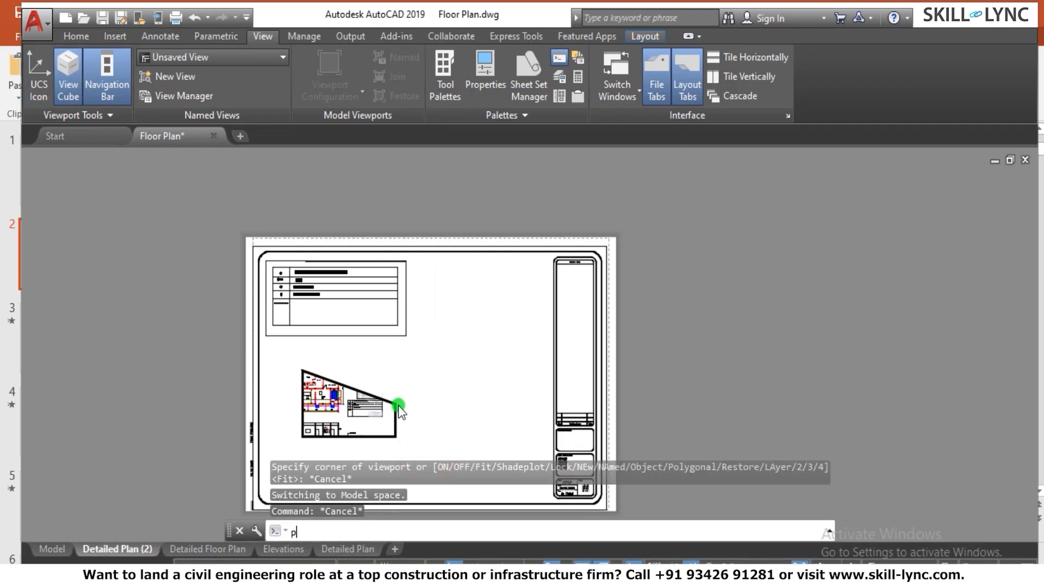
key(Return)
Erase the symbols table viewport and the polygonal viewport from the sheet
click(484, 475)
click(326, 279)
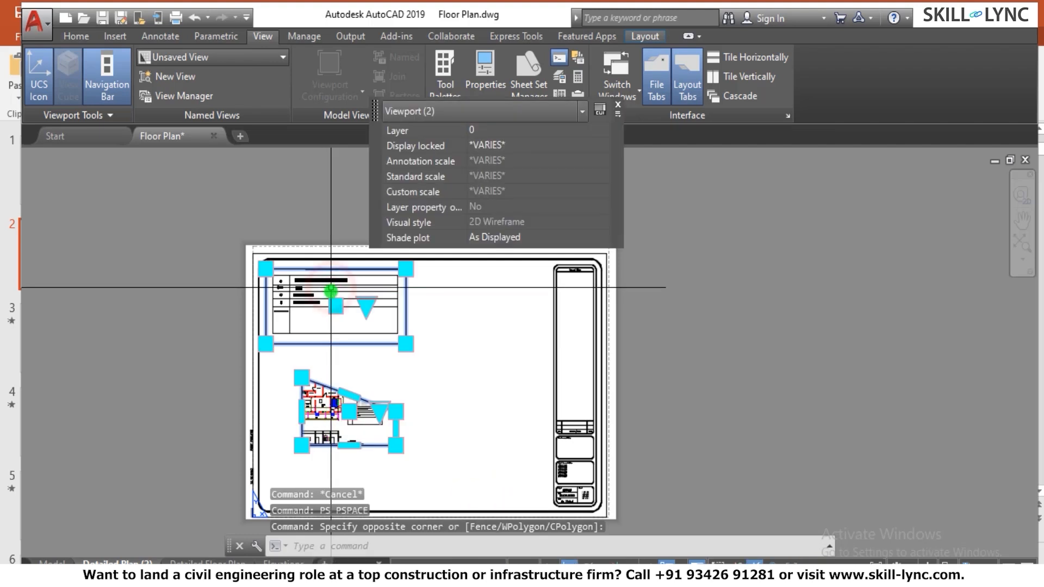
text(e)
key(Return)
key(Escape)
key(Escape)
Create a single viewport covering the sheet's printable area with MVIEW's Fit option
text(zmv)
key(Return)
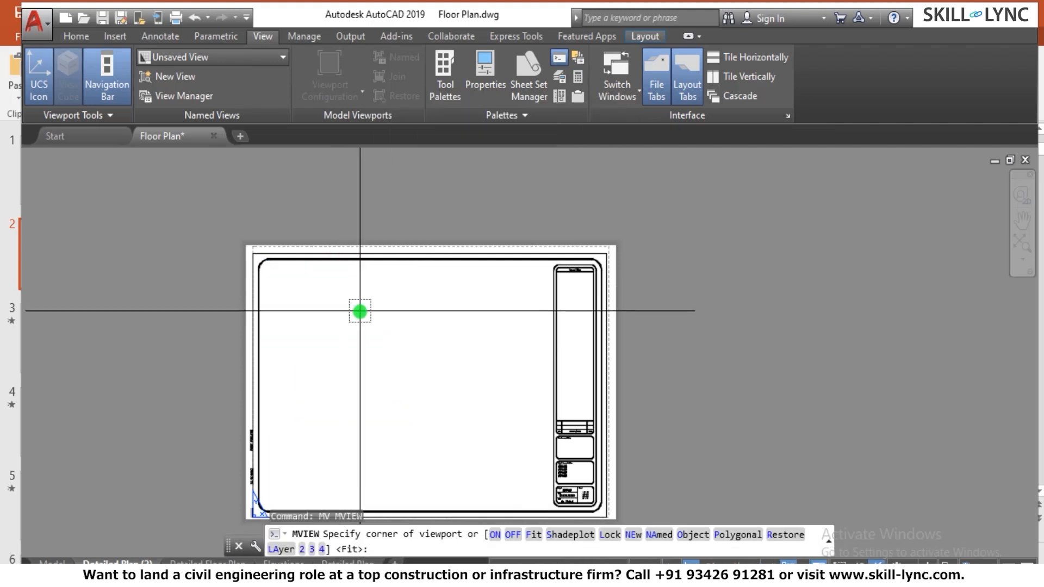
text(f)
key(Return)
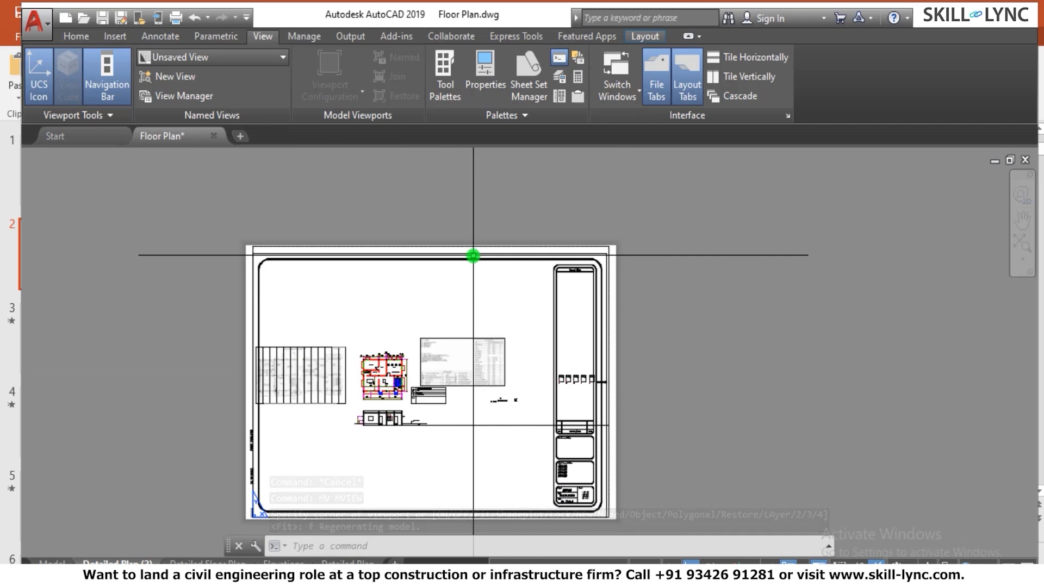
Erase the title block by picking the border along the sheet's upper edge
click(475, 252)
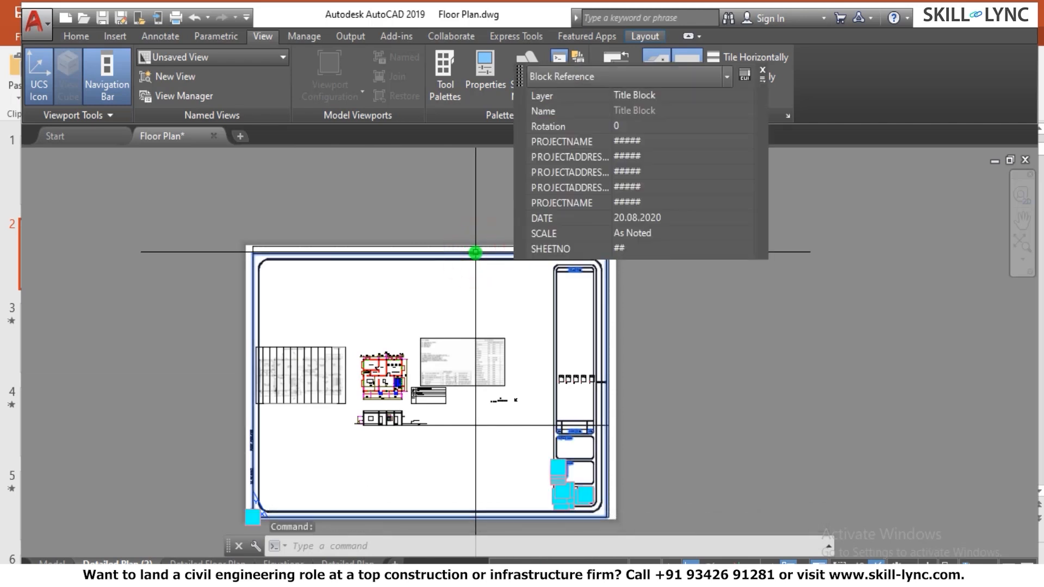
text(e)
key(Return)
key(Escape)
Undo the title block erase, the Fit viewport, the erasing of the two viewports and the switch to paper space
text(y)
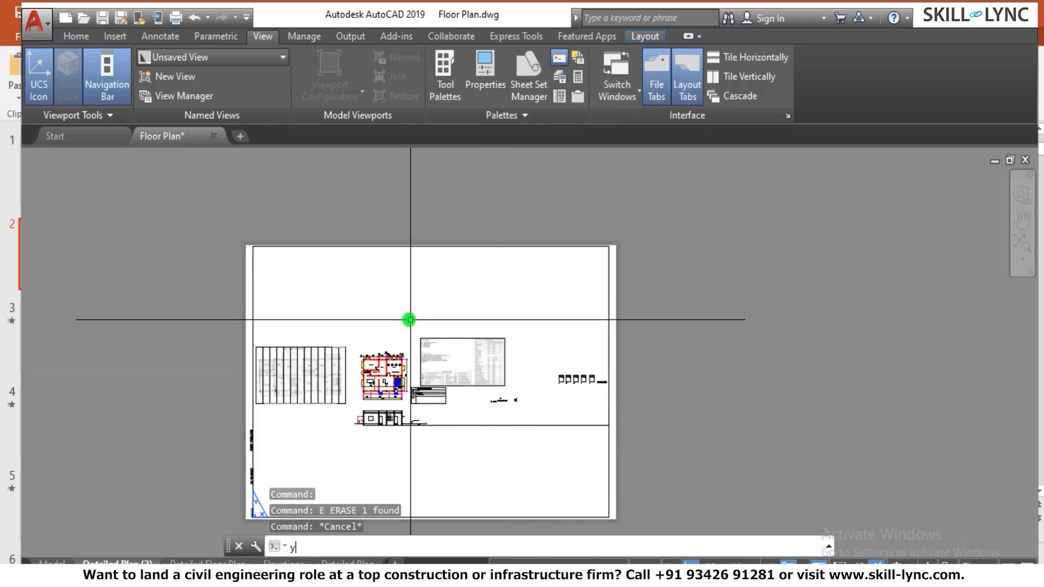
key(Return)
text(u)
key(Return)
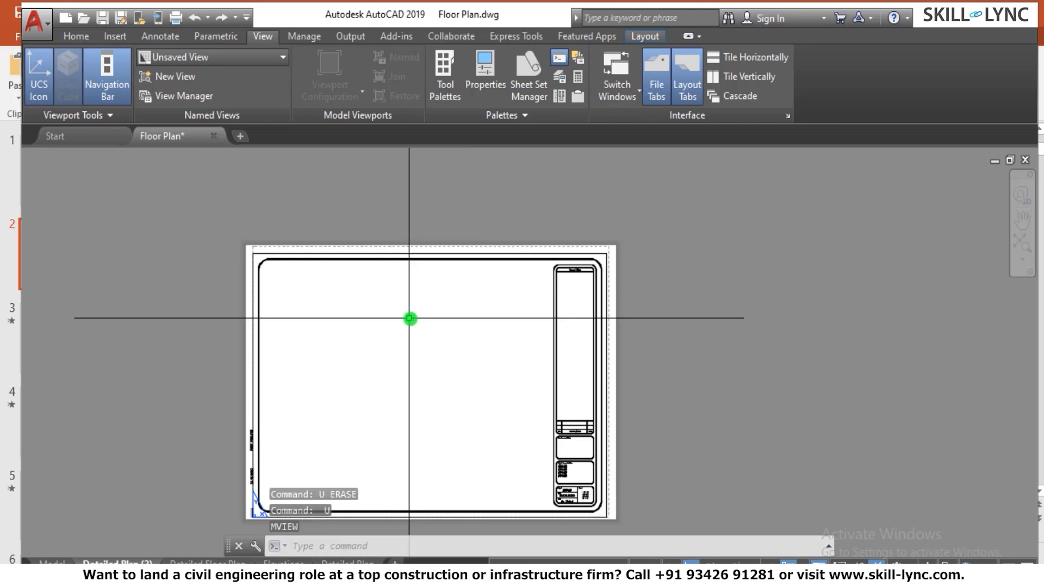
key(Return)
key(Return)
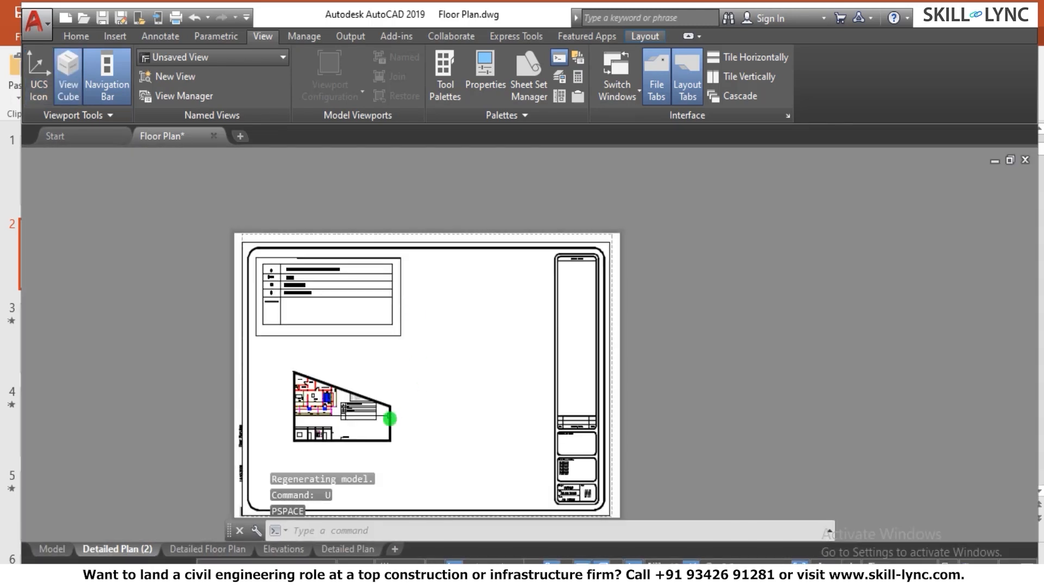
Return from the polygonal viewport's model space to paper space
key(Escape)
text(ps)
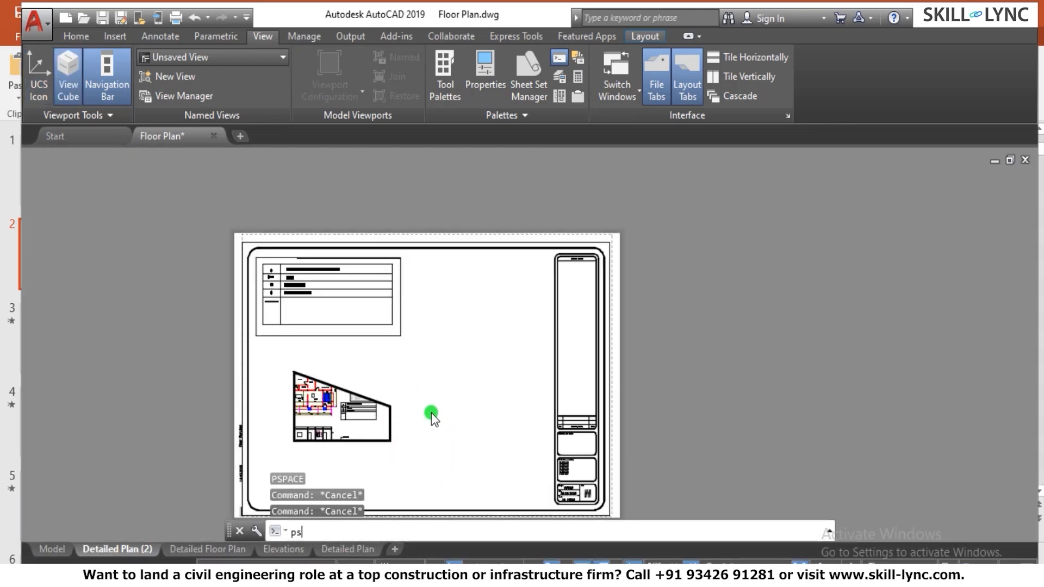
key(Return)
click(403, 478)
click(323, 330)
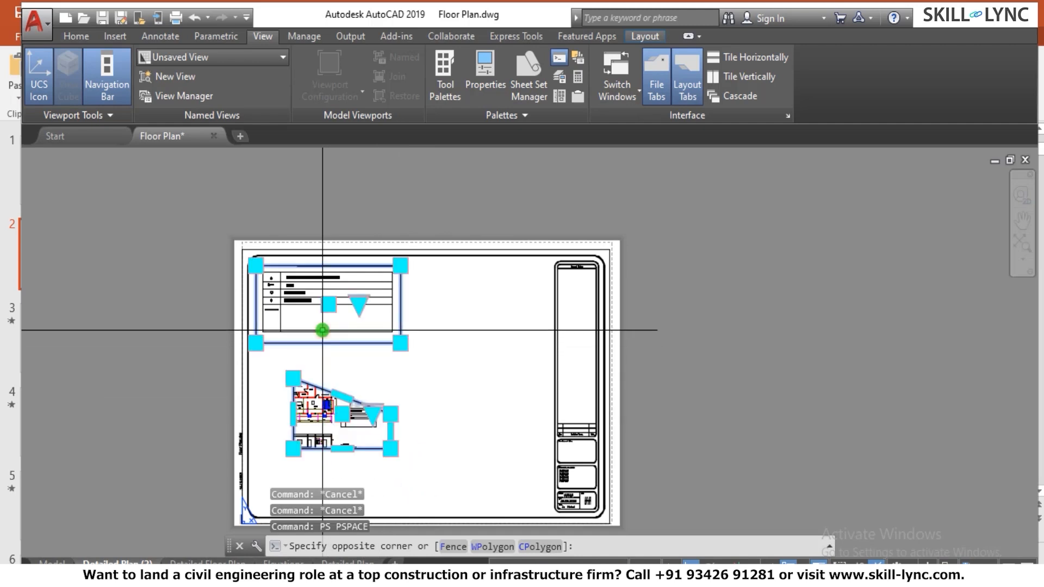
text(ee)
key(Return)
key(Escape)
key(Escape)
Select the symbols table viewport and the polygonal viewport together and erase them, leaving the title block in place
click(429, 459)
click(286, 298)
text(e)
key(Return)
key(Escape)
key(Escape)
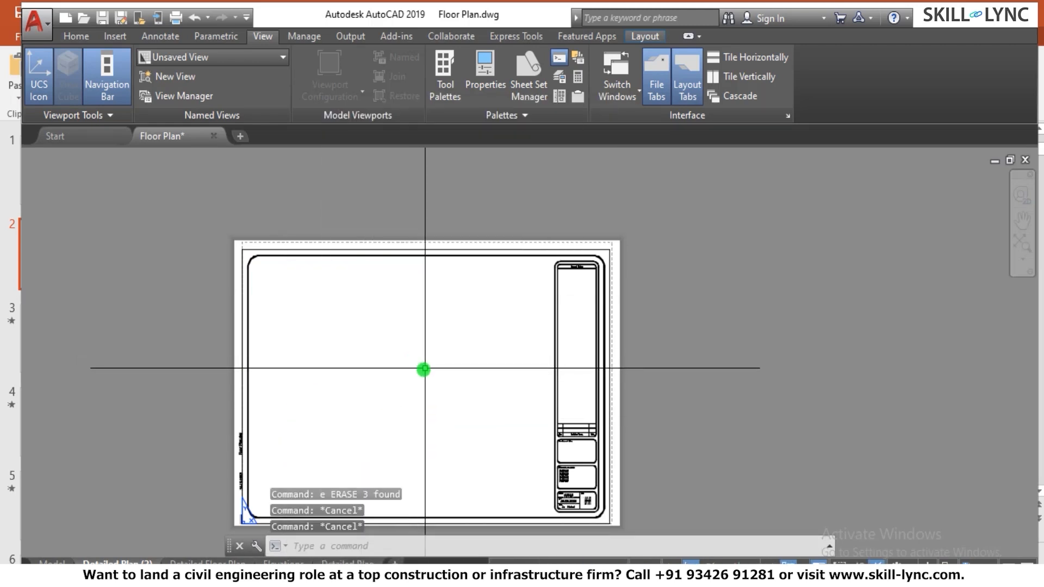
Create four equal viewports with MVIEW's 4 option across the sheet's empty area beside the title block
text(mv)
key(Return)
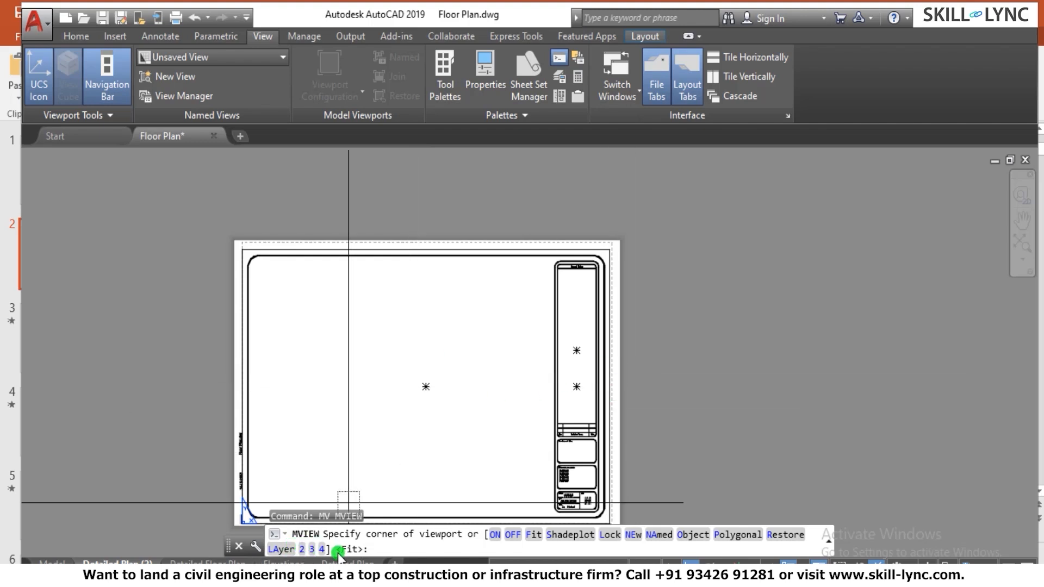
click(319, 549)
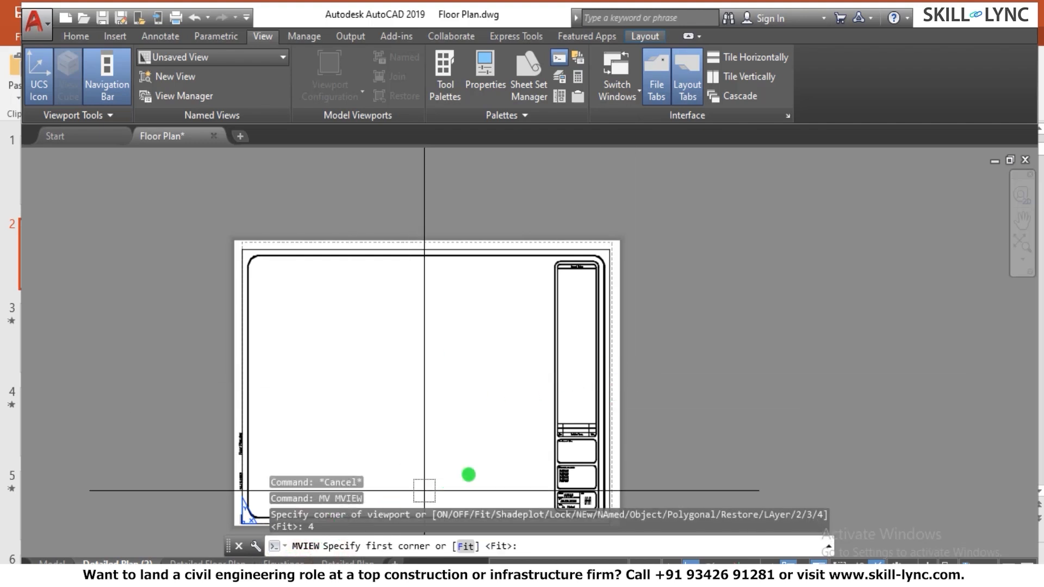
click(259, 266)
click(525, 464)
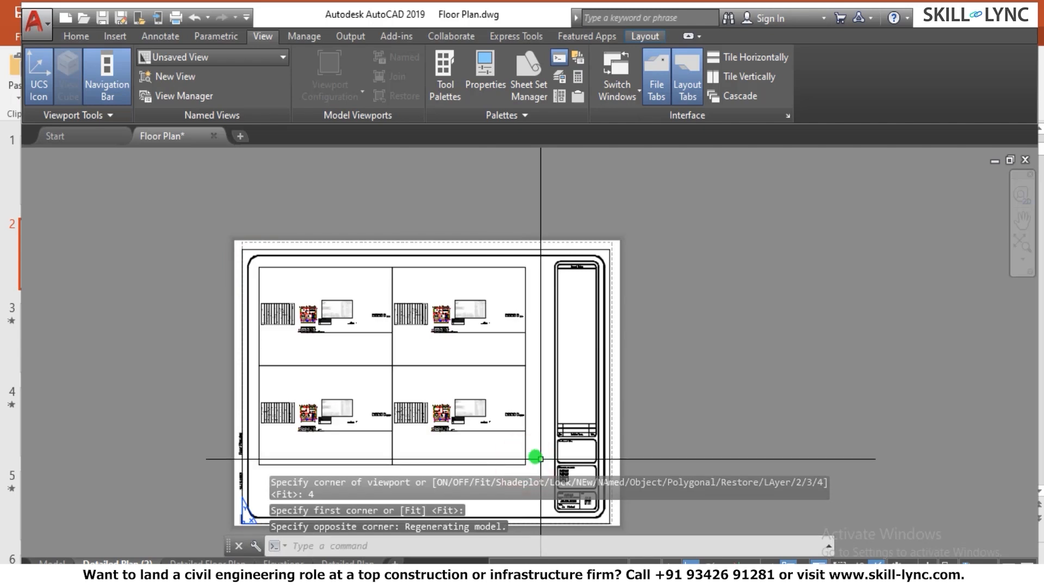
Enter model space and enlarge the drawing in each of the four viewports in turn, starting with the lower-right one
text(ms)
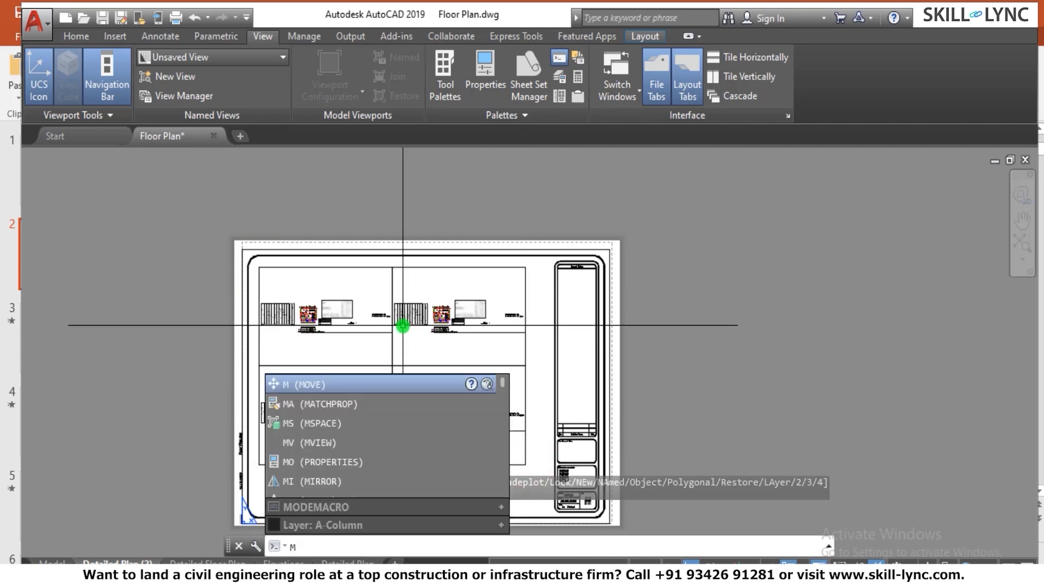
key(Return)
scroll(455, 400, up, 5)
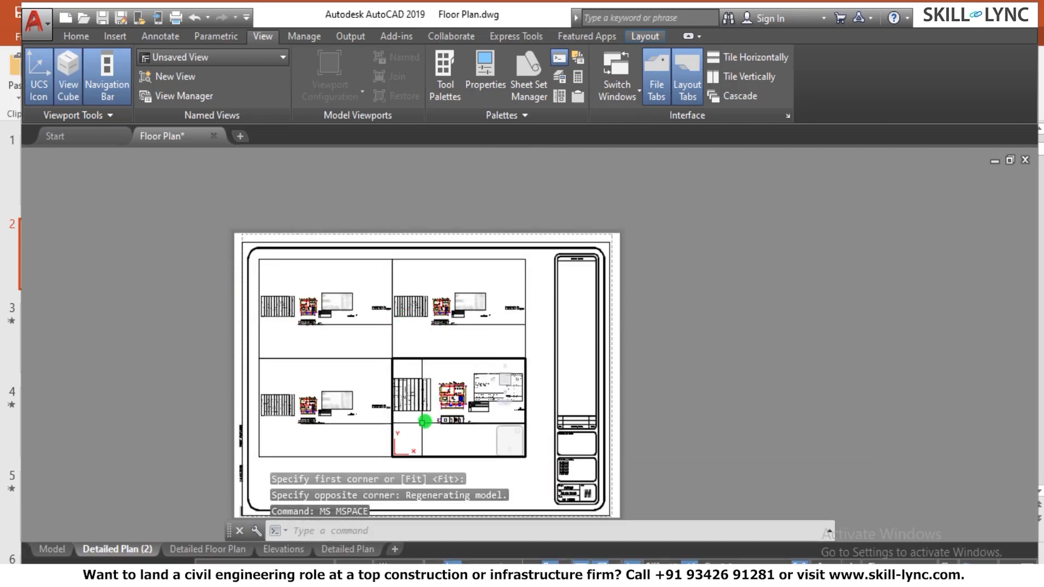
click(426, 256)
scroll(441, 330, up, 5)
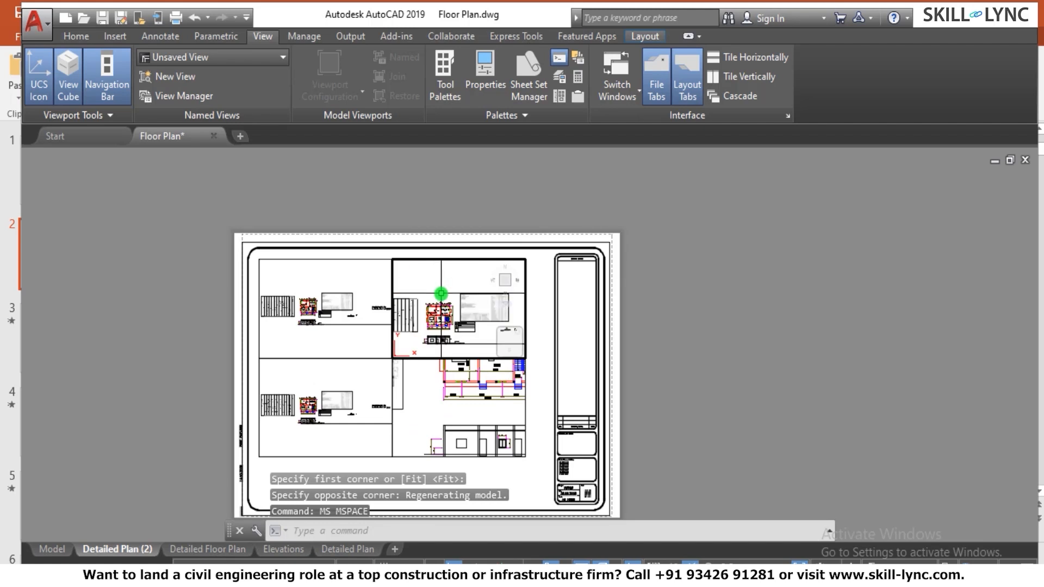
scroll(440, 330, up, 2)
click(261, 305)
scroll(282, 303, up, 5)
click(344, 440)
scroll(337, 417, up, 4)
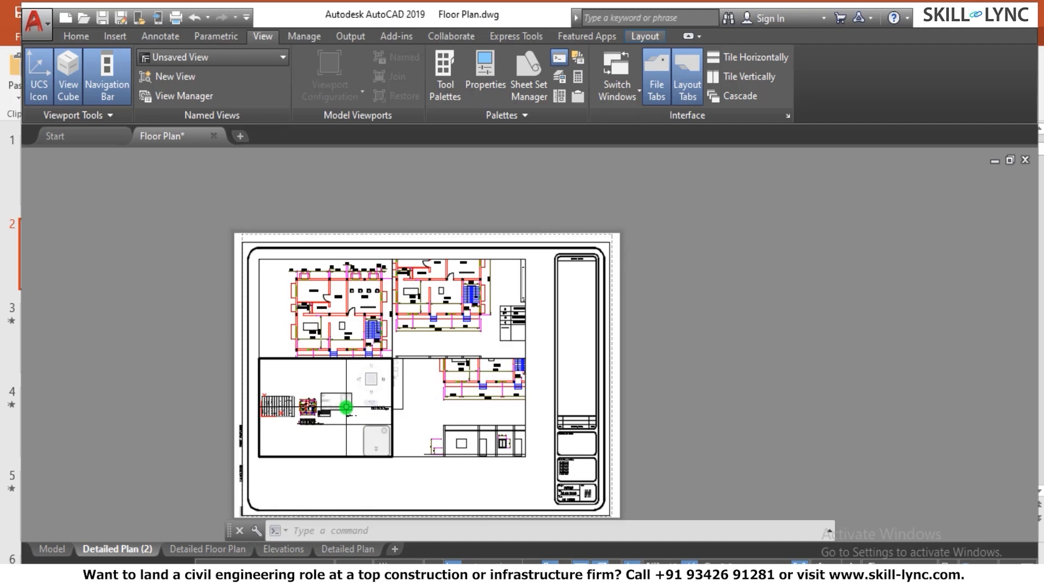
Enlarge the drawing inside the lower-left viewport and end the view adjustment
scroll(348, 405, up, 2)
key(Escape)
key(Escape)
key(Escape)
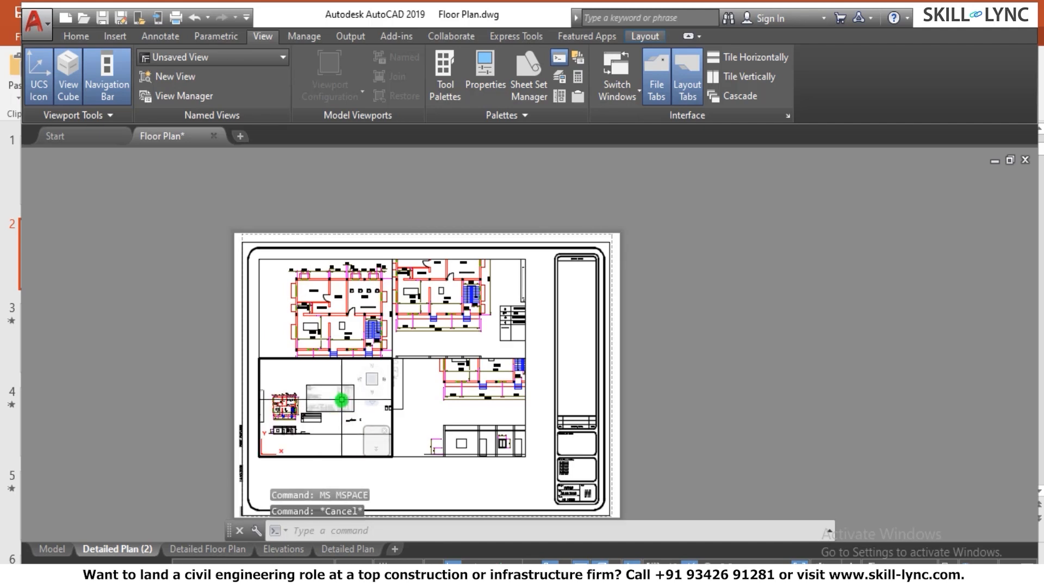
Try to reset the viewports' layer property overrides to the global properties with MVIEW's Layer option, answering Yes
text(mv)
key(Return)
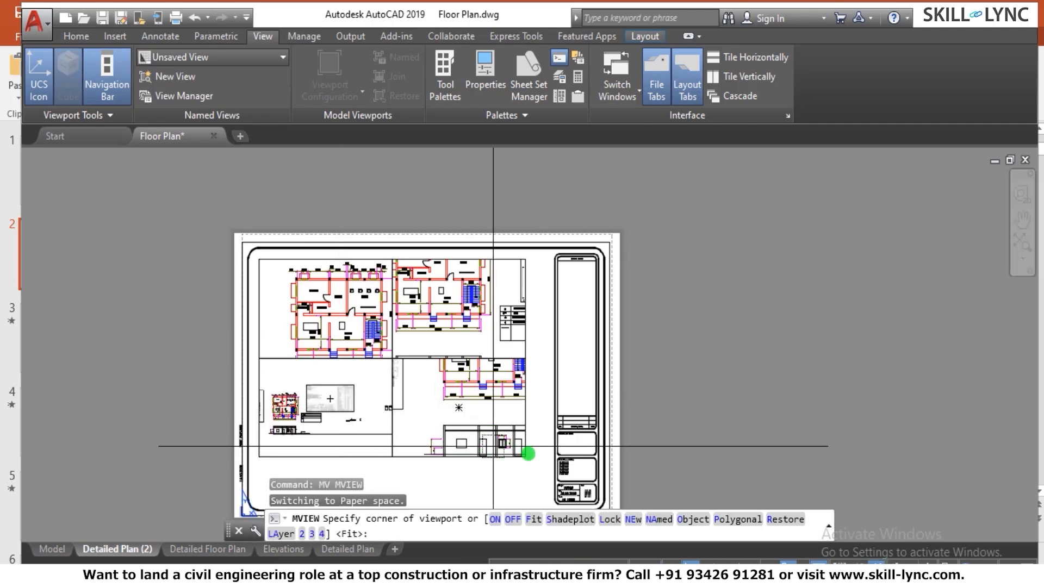
click(313, 534)
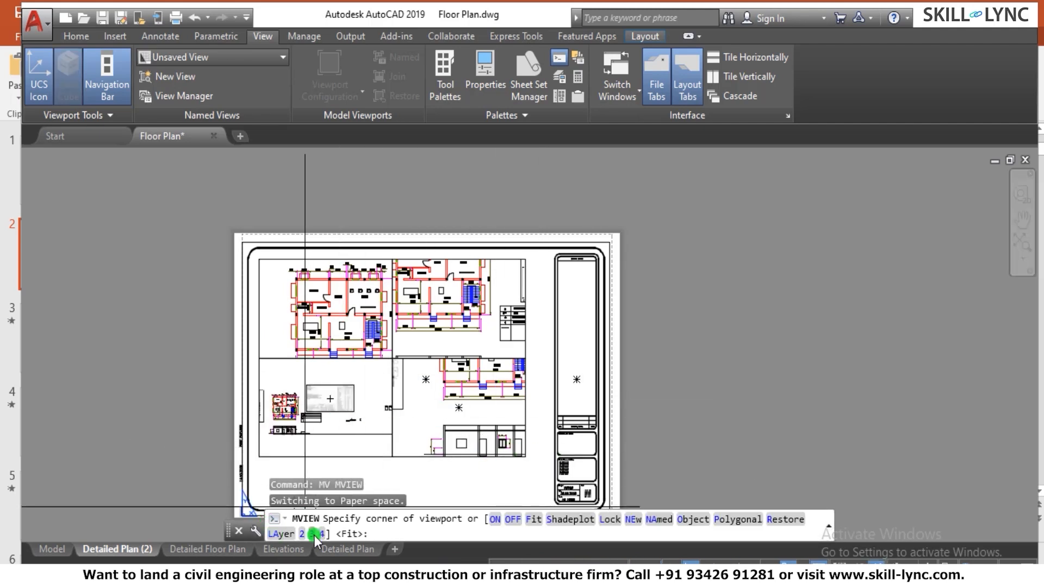
click(284, 533)
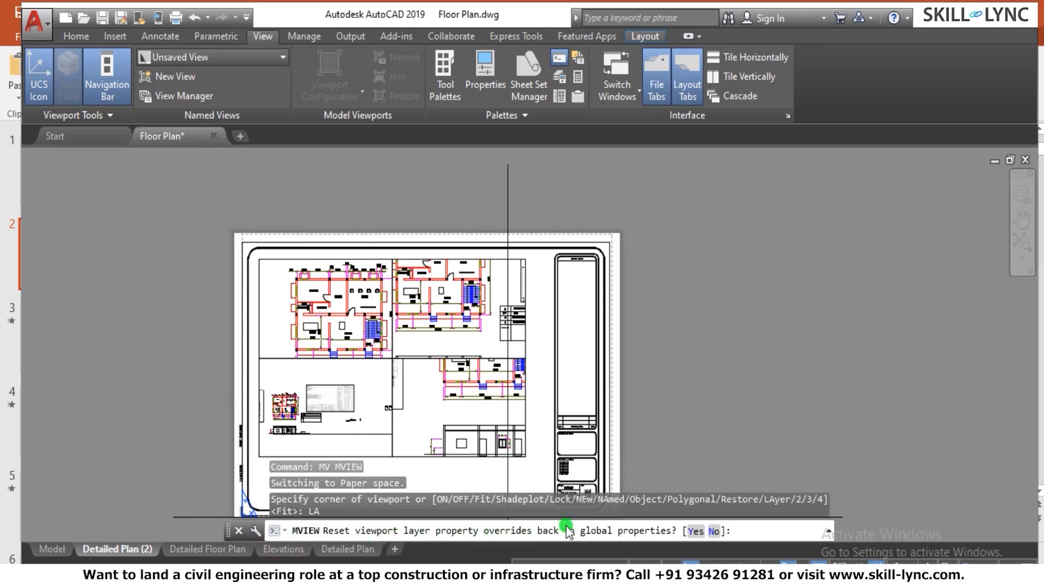
click(694, 531)
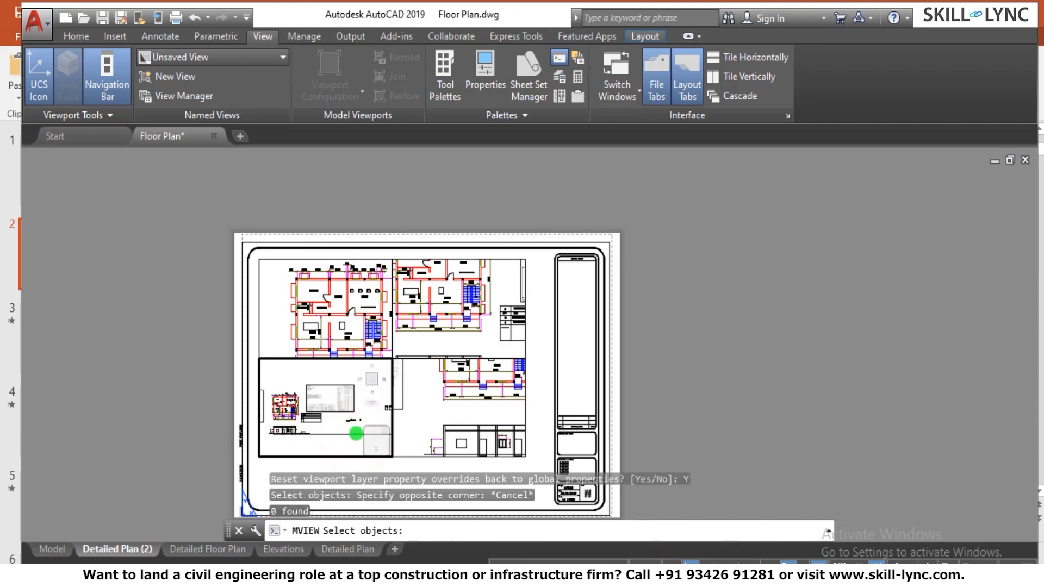
double_click(363, 405)
text(ps)
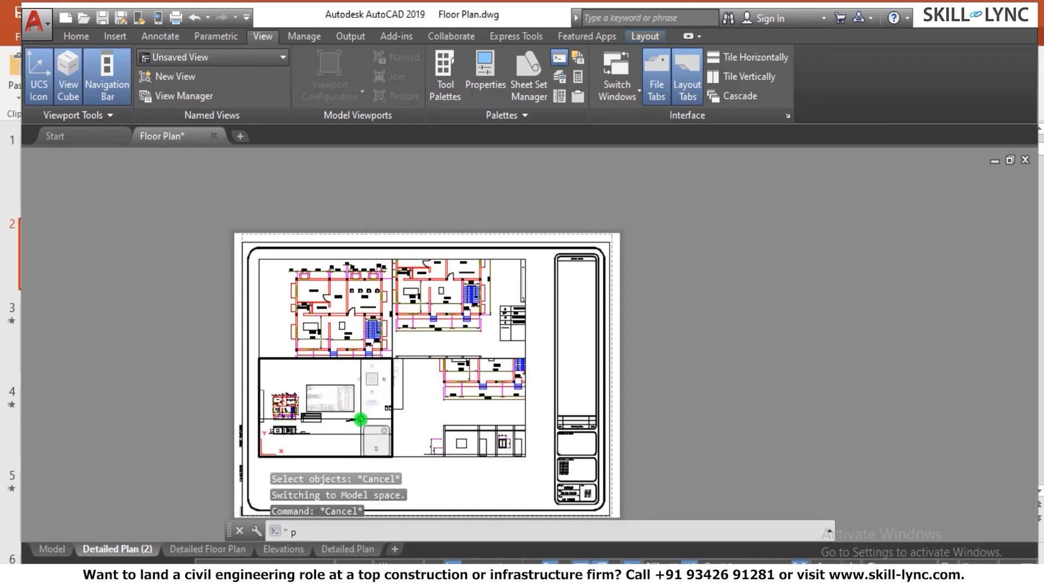
key(Return)
key(Escape)
key(Escape)
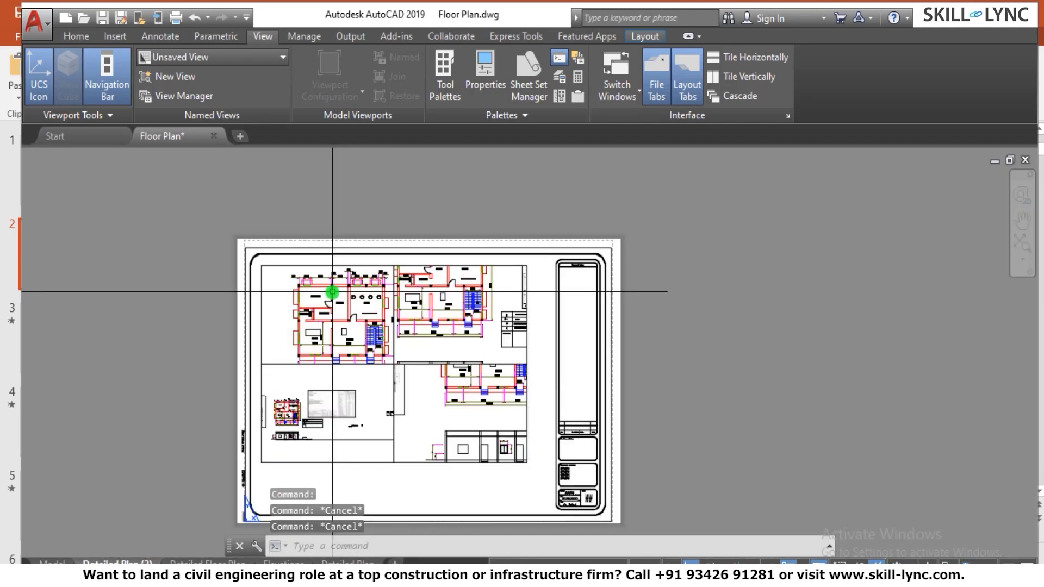
scroll(326, 296, up, 2)
text(mv)
key(Return)
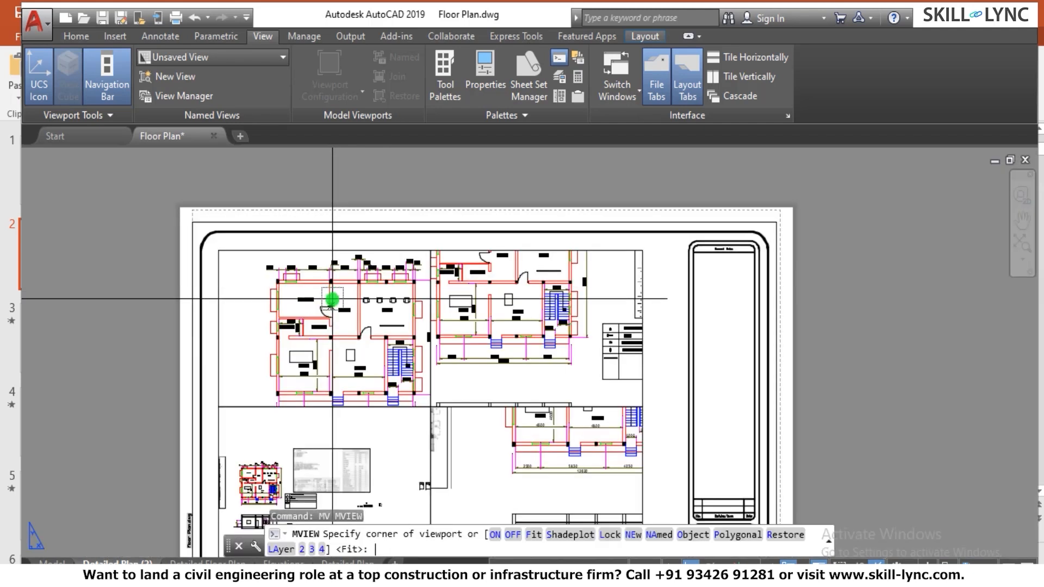
key(Escape)
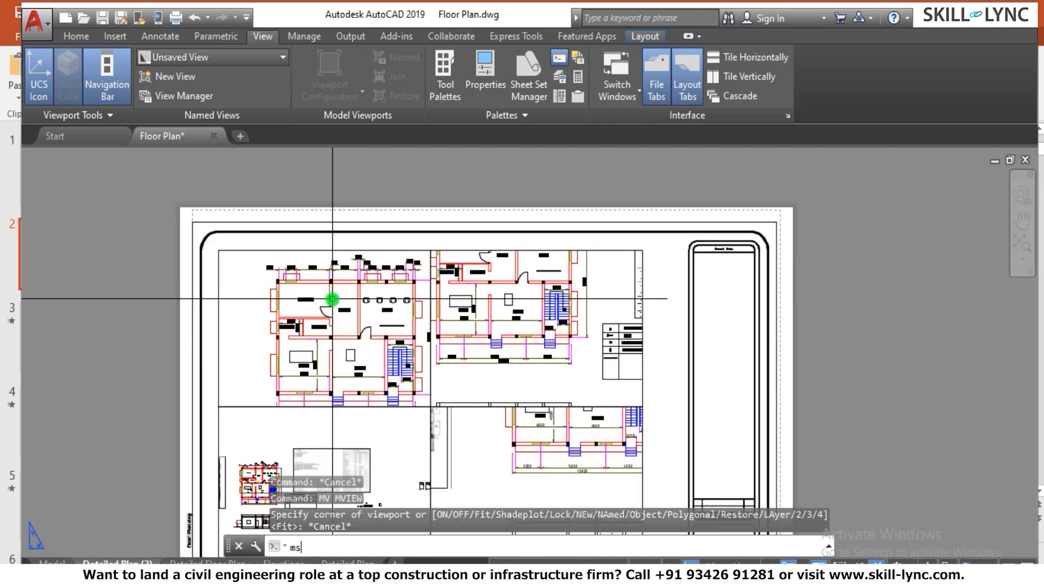
Enter model space in the upper-left viewport and widen the VP Color column in the layer properties manager
key(Return)
click(294, 279)
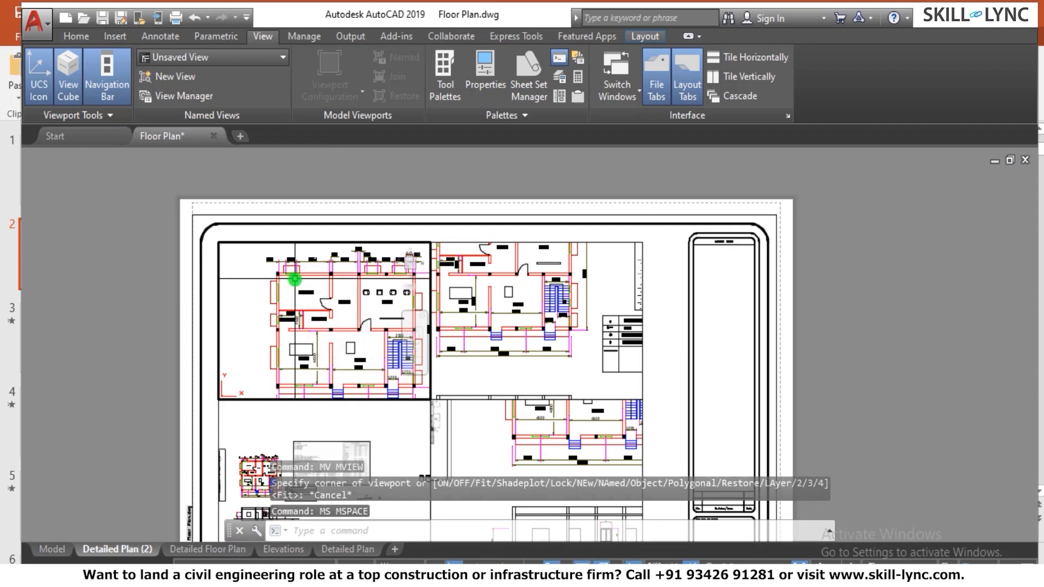
text(la)
key(Return)
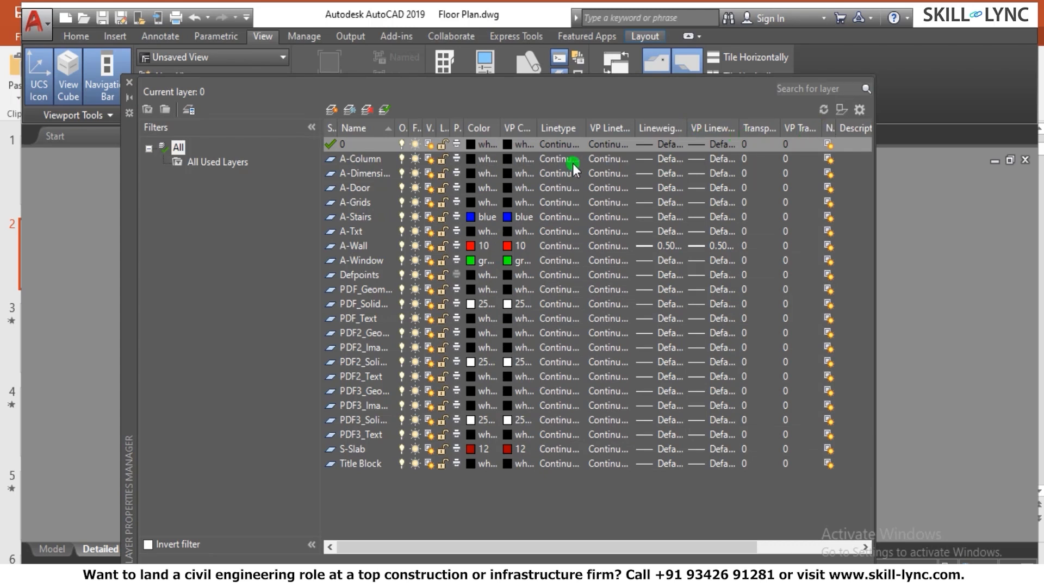
double_click(537, 128)
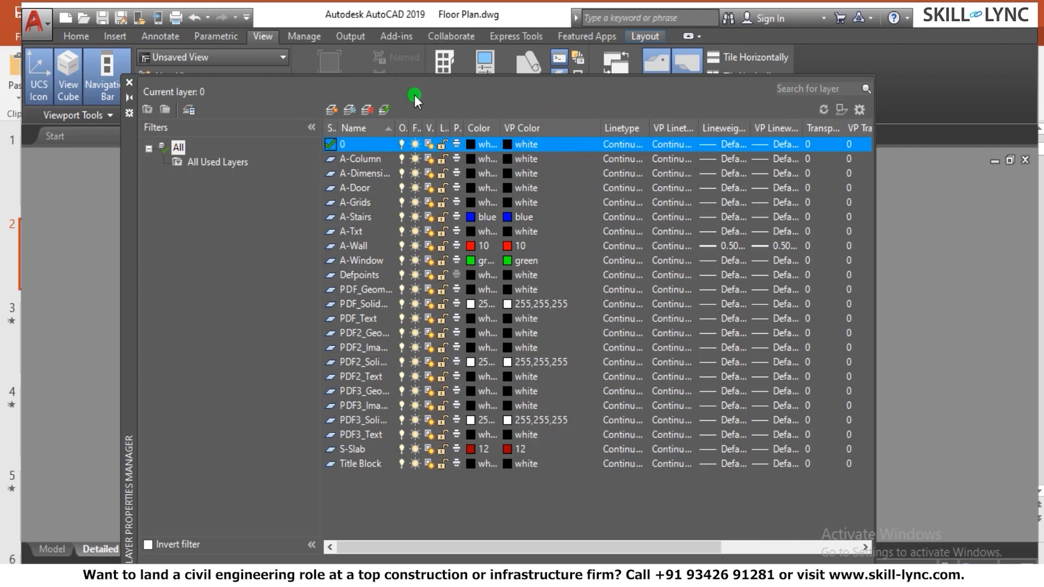
drag(127, 139, 500, 152)
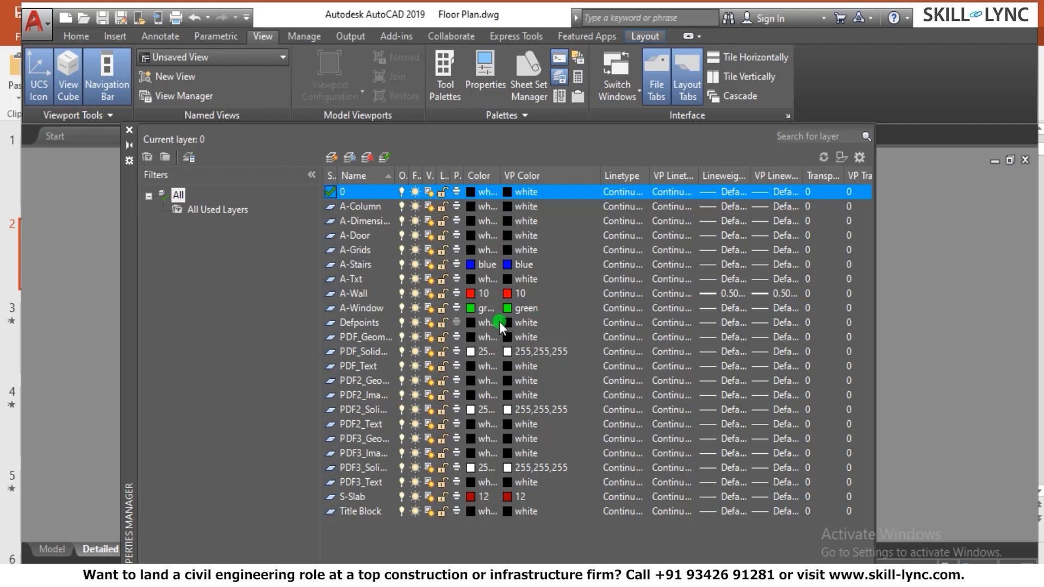
click(129, 130)
Enlarge the kitchen and dining area in the upper-left viewport and check which layer the corner column is on
click(317, 287)
click(284, 312)
scroll(311, 273, up, 2)
key(Escape)
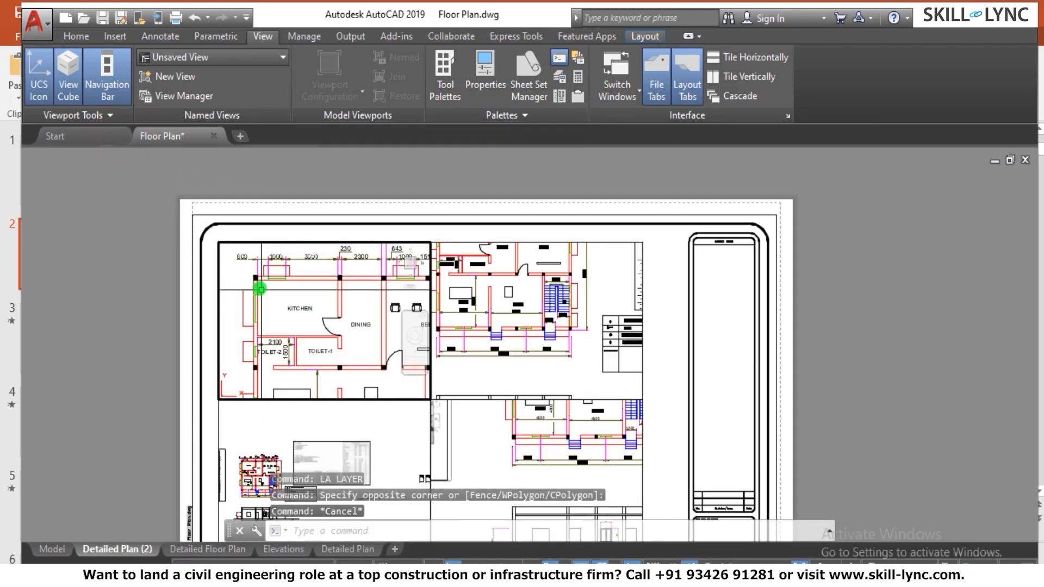
click(257, 281)
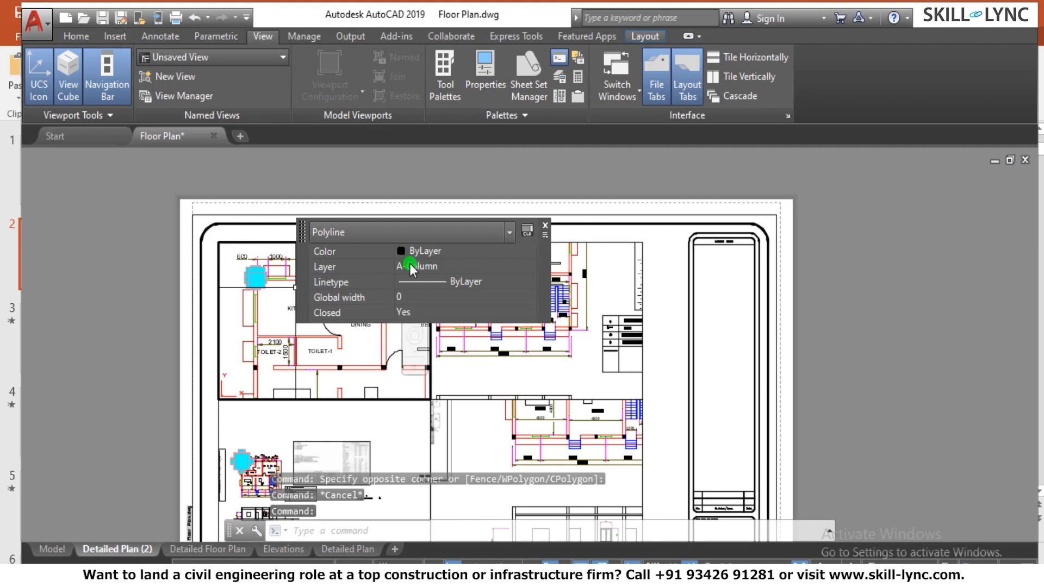
key(Escape)
click(308, 278)
key(Escape)
Override the A-Wall layer's viewport color with index color 170 for the upper-left viewport
text(la)
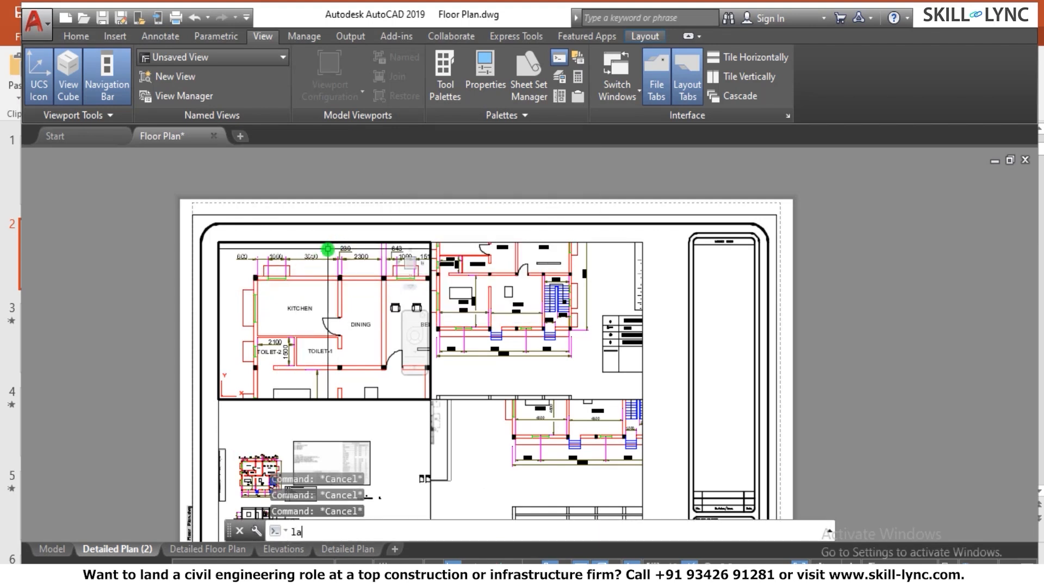
key(Return)
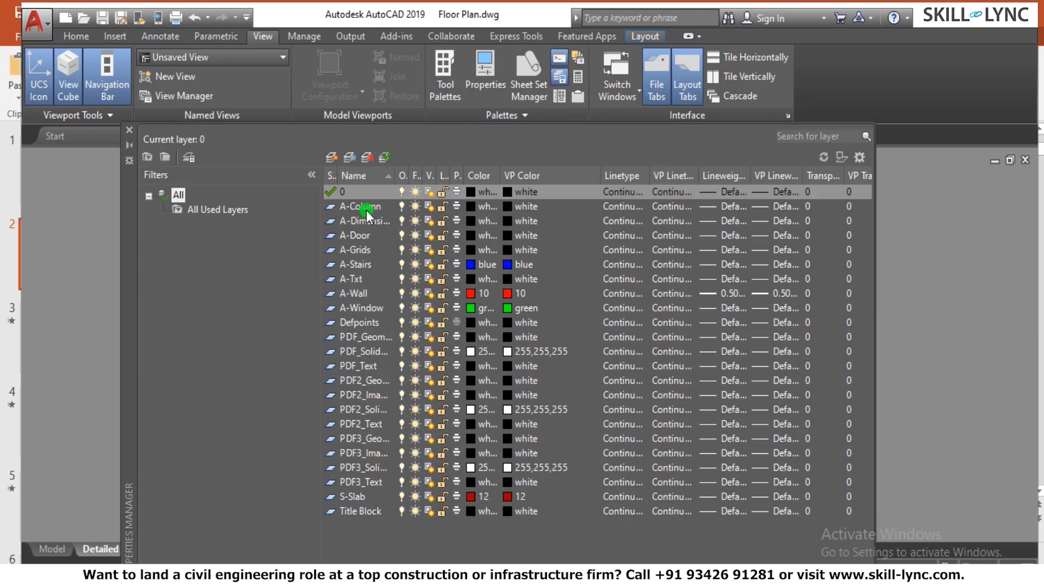
click(352, 295)
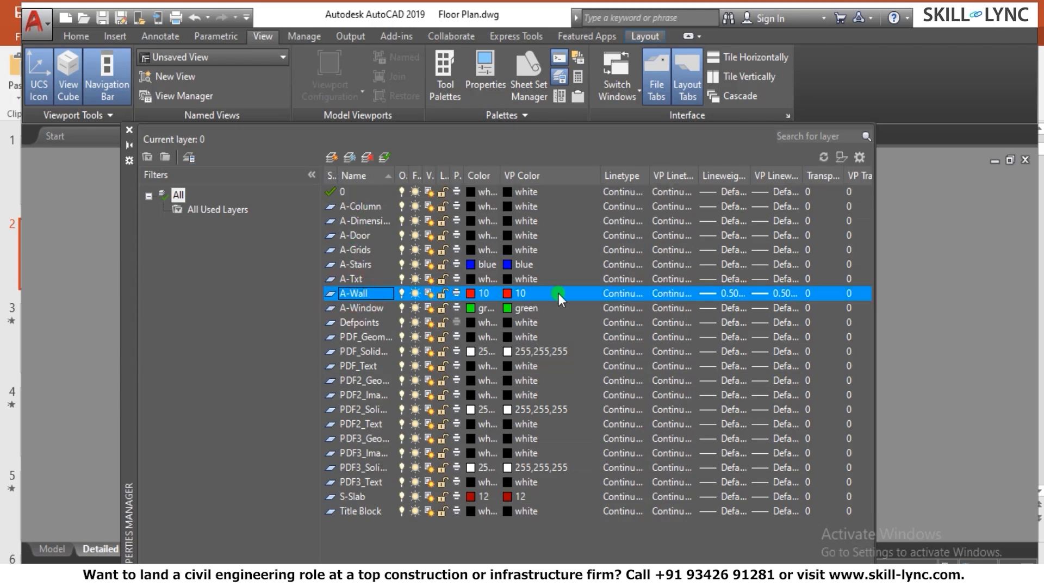
click(510, 294)
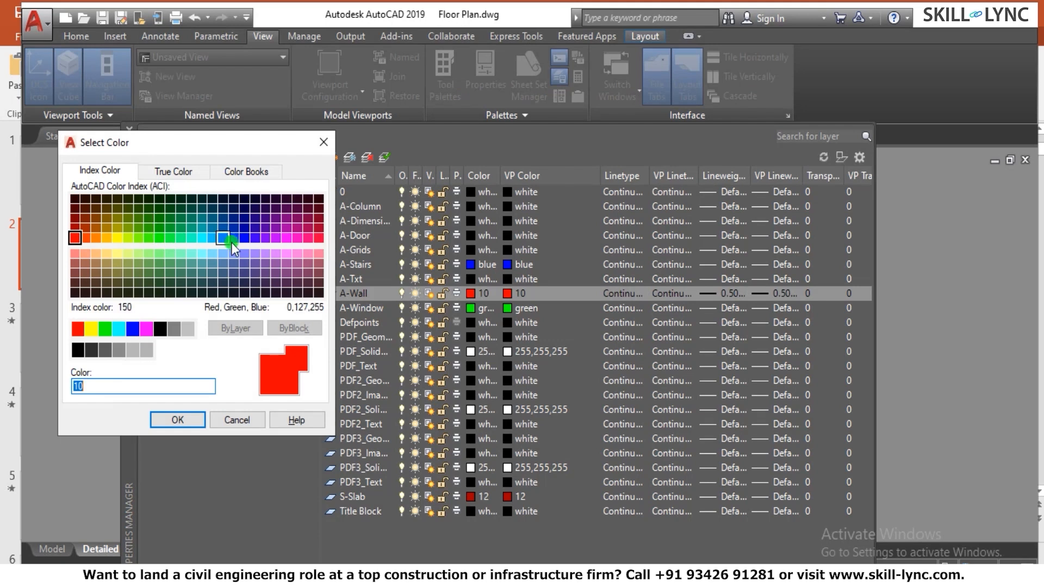
click(241, 242)
click(170, 420)
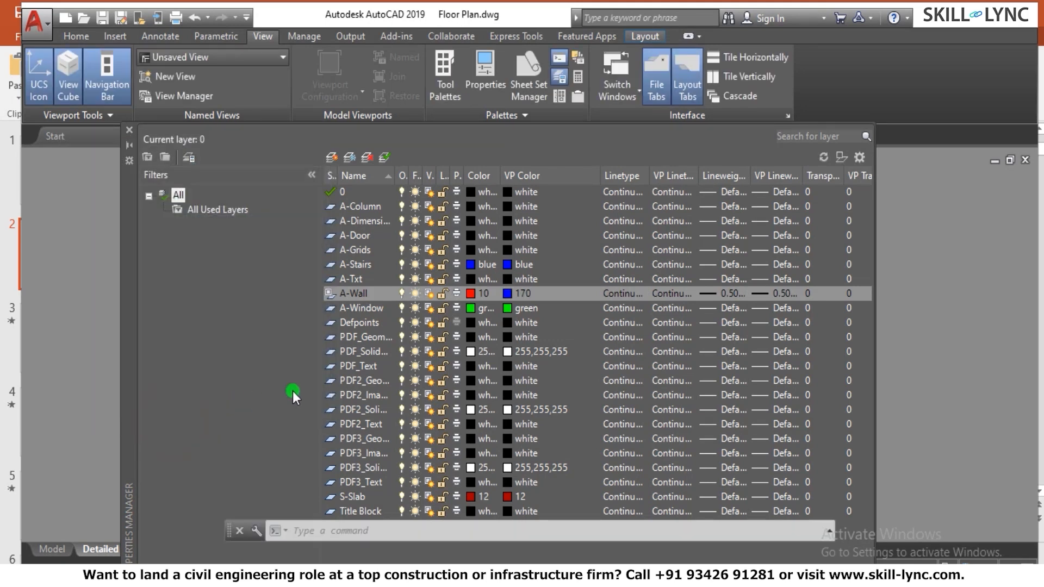
click(129, 130)
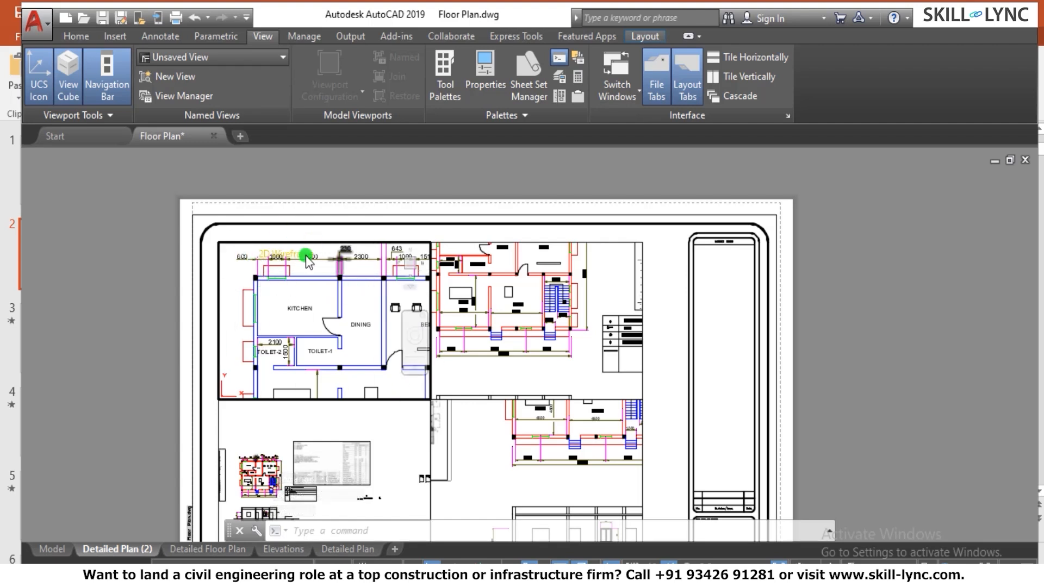
Activate the upper-right viewport and override the A-Wall layer's viewport color with green
click(627, 268)
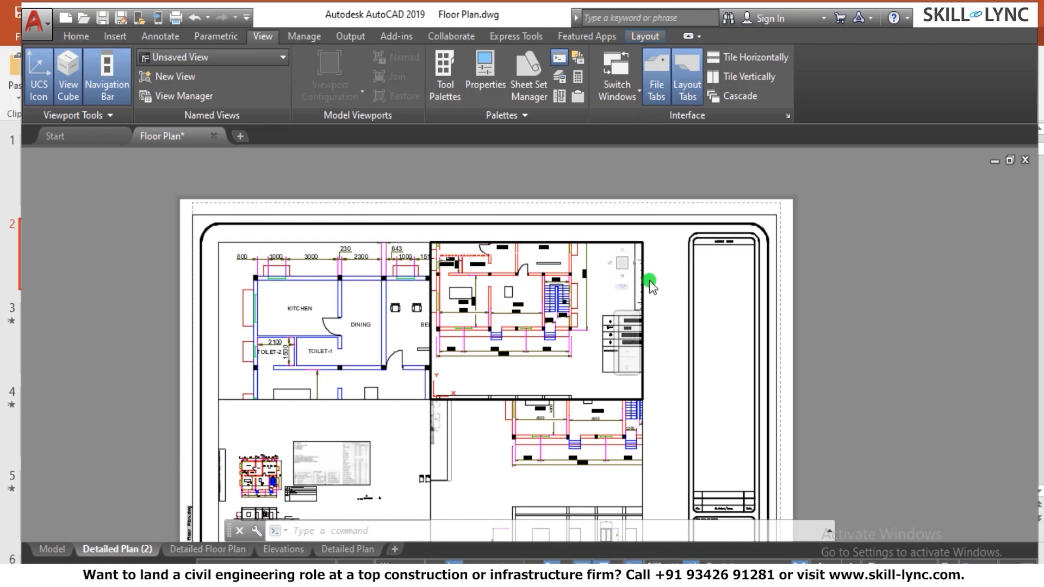
text(VP)
key(Return)
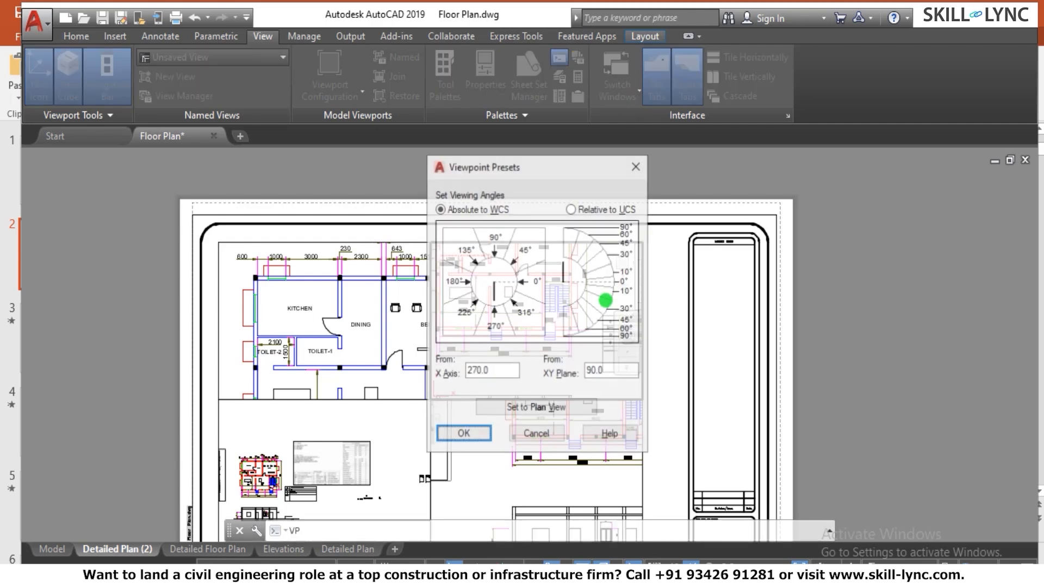
key(Escape)
key(Escape)
text(LA)
key(Return)
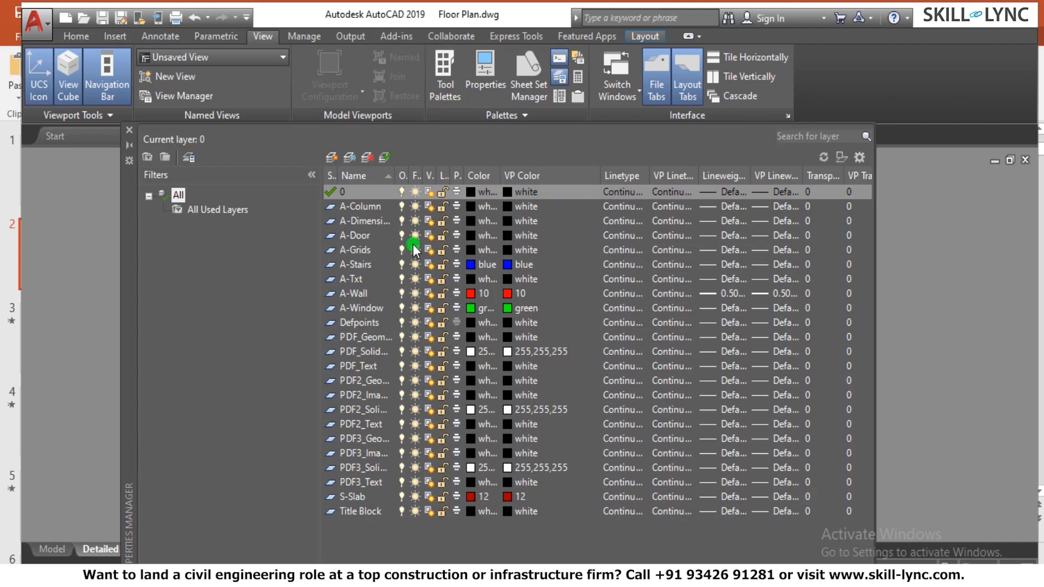
click(354, 297)
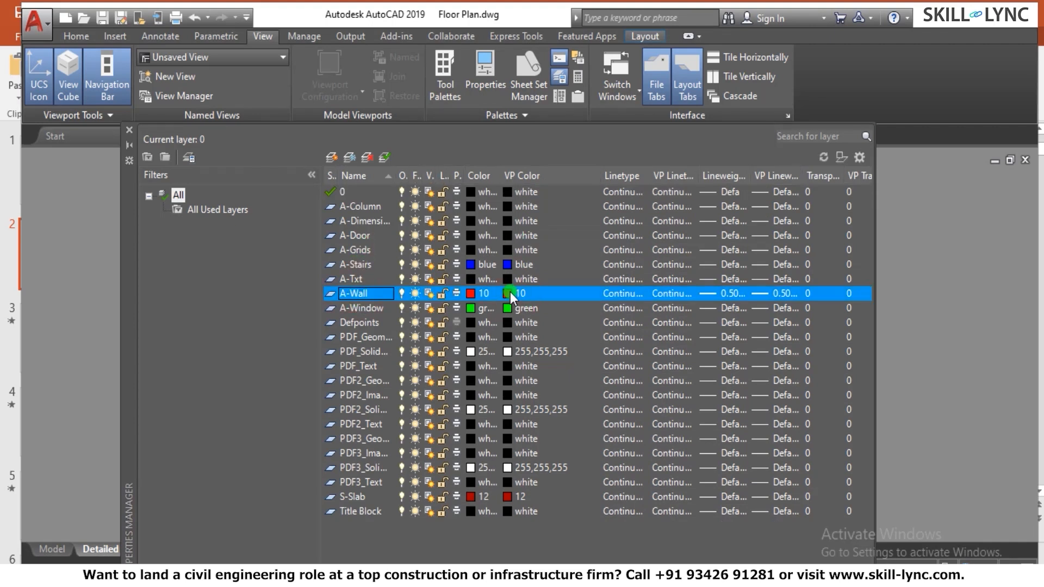
click(510, 293)
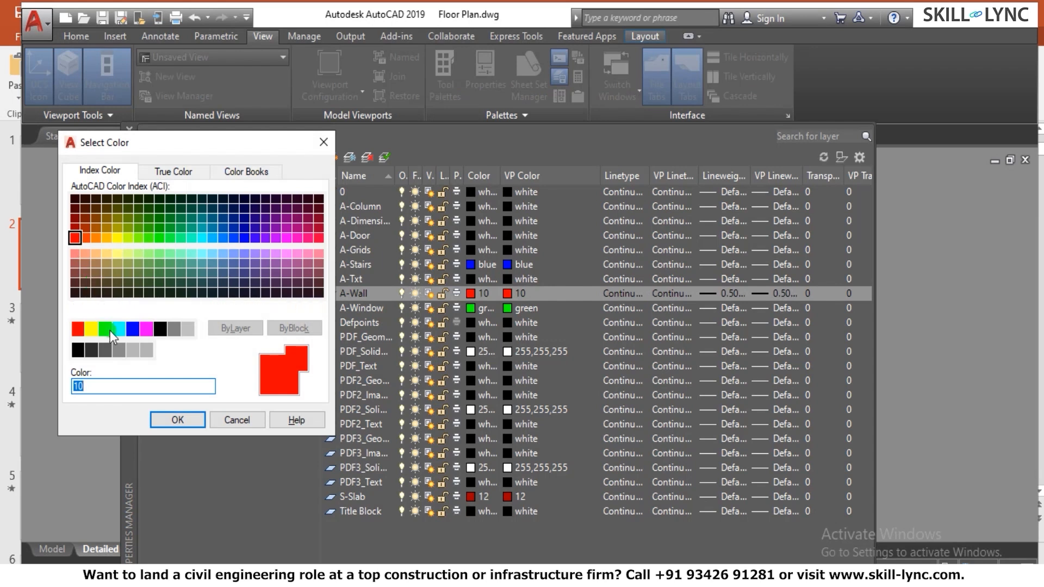
click(105, 329)
click(172, 421)
click(128, 130)
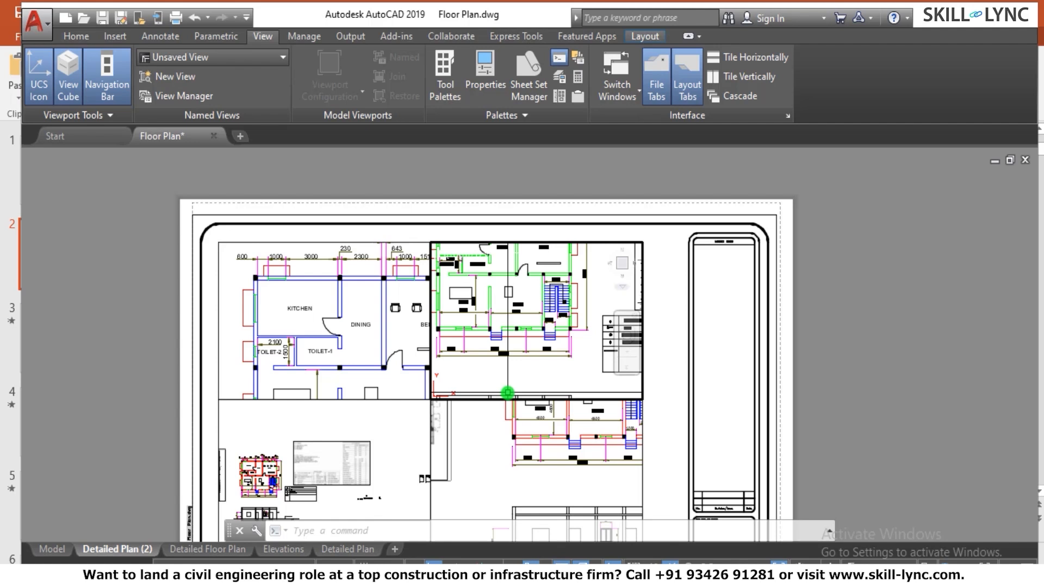
Compare the A-Wall layer's global color with its viewport color for the upper-right viewport
text(la)
key(Return)
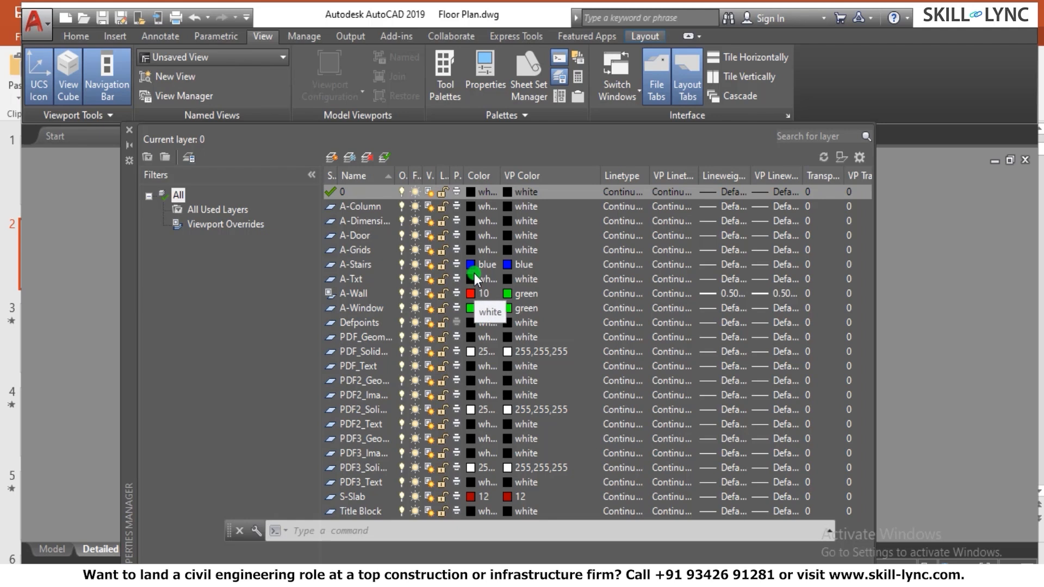
click(130, 129)
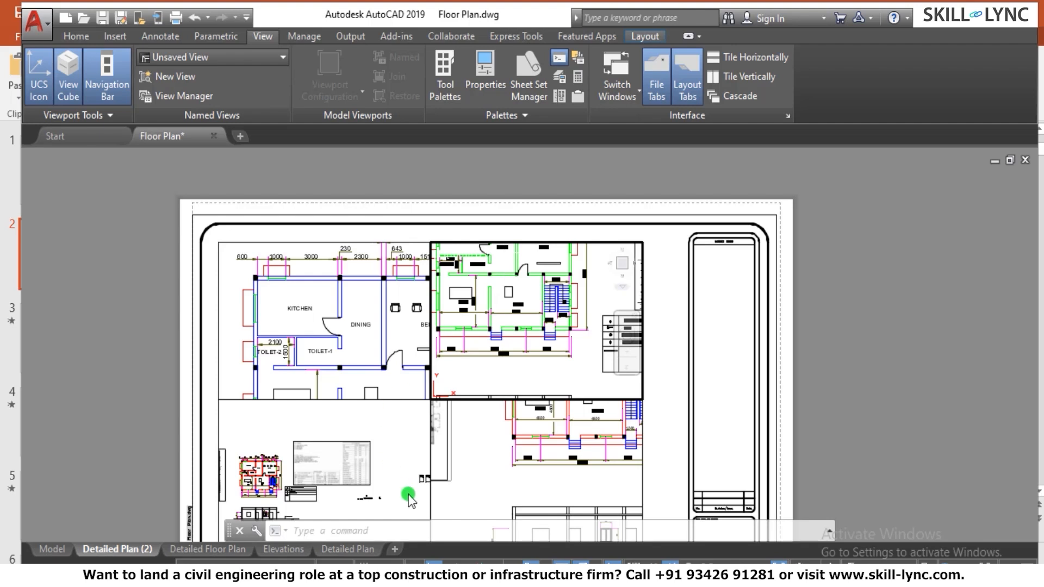
Activate the lower-right viewport and enlarge the dimensioned wall beside the entrance steps
click(495, 457)
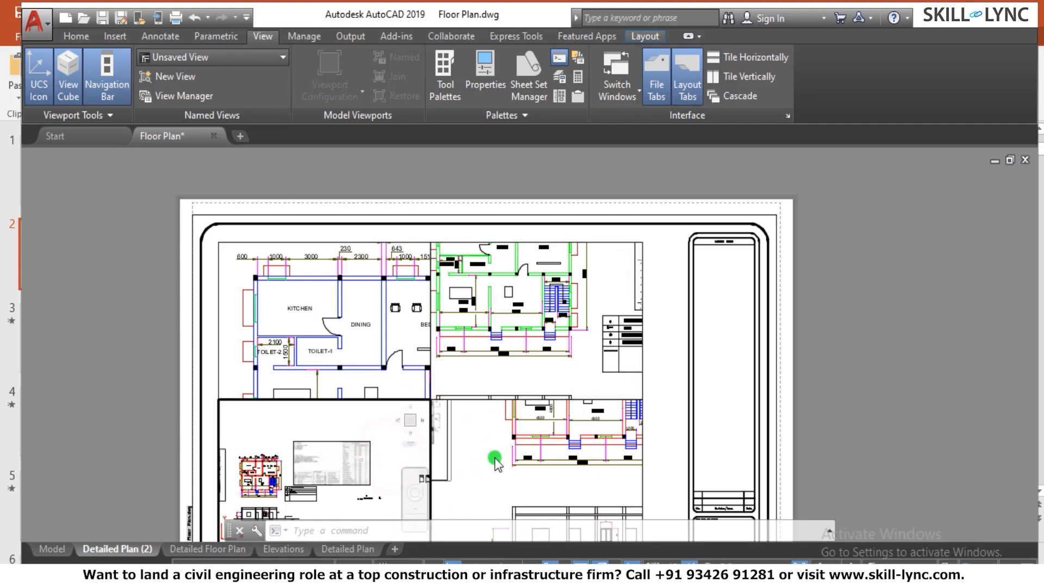
scroll(583, 442, up, 5)
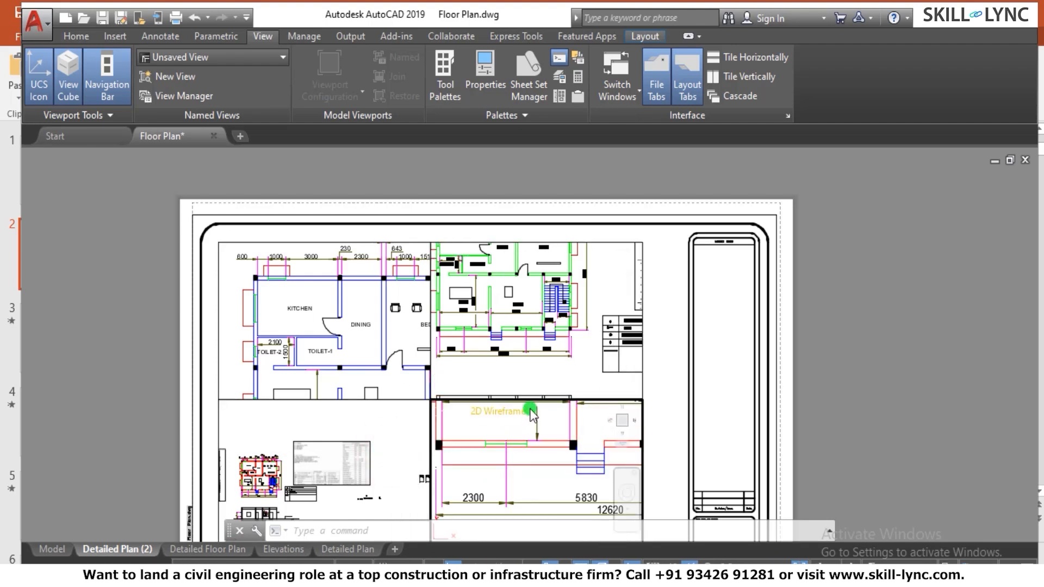
scroll(559, 424, up, 2)
scroll(559, 424, down, 4)
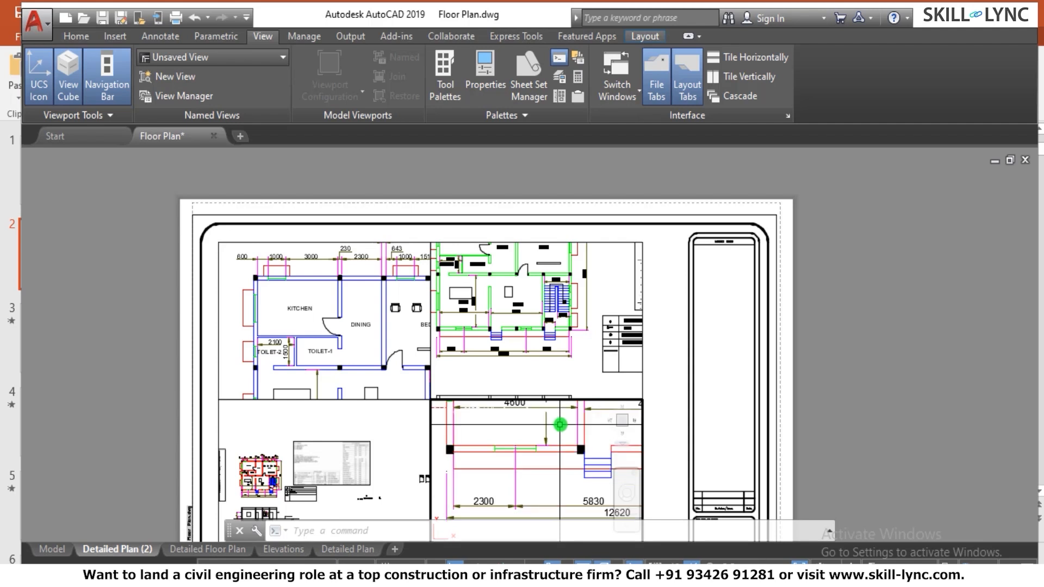
scroll(557, 420, up, 2)
scroll(555, 418, up, 2)
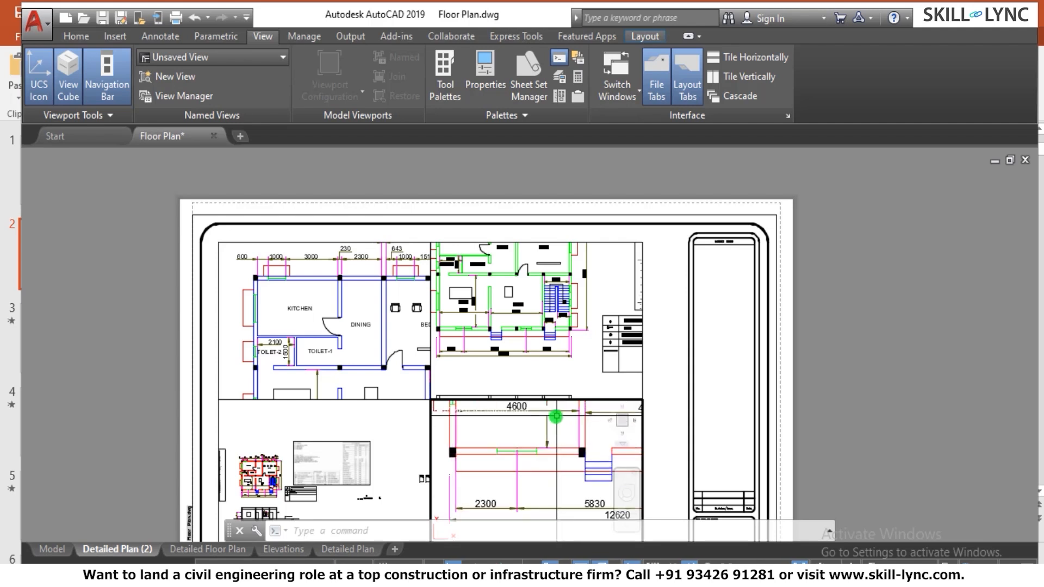
Review the layers' viewport colors for the lower-right viewport
text(VP)
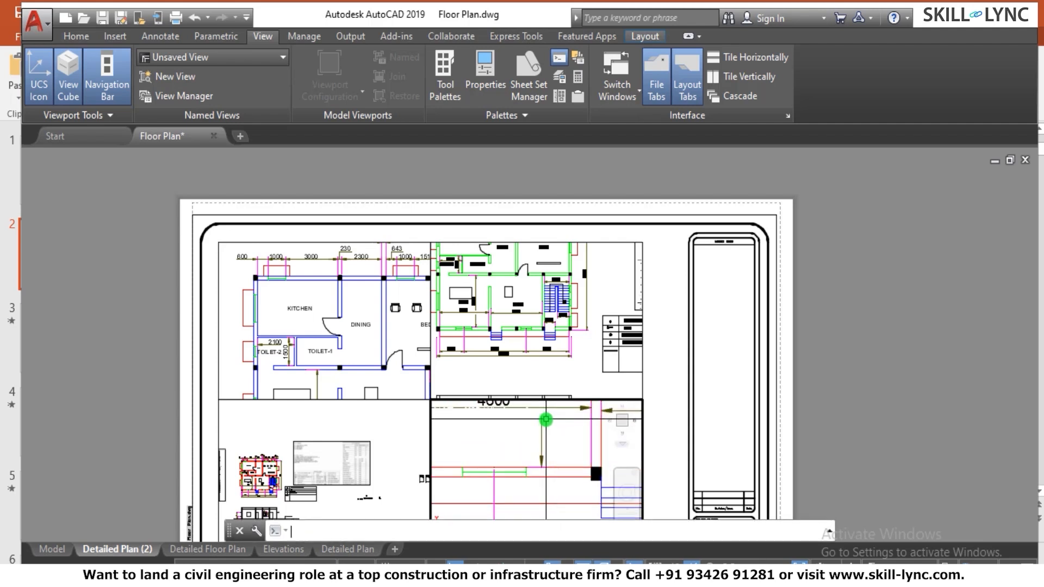
key(Return)
key(Return)
text(LA)
key(Return)
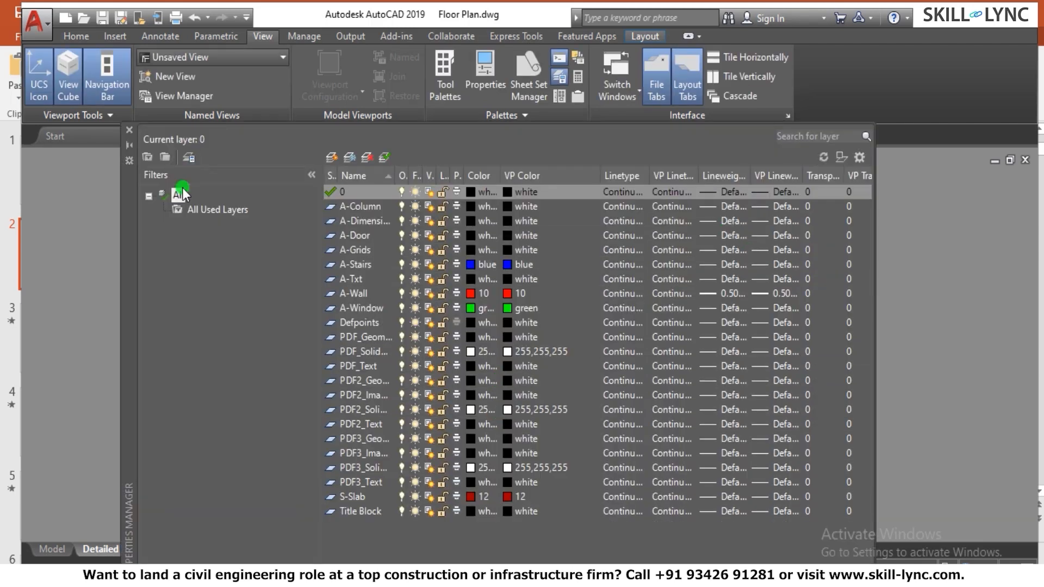
click(129, 131)
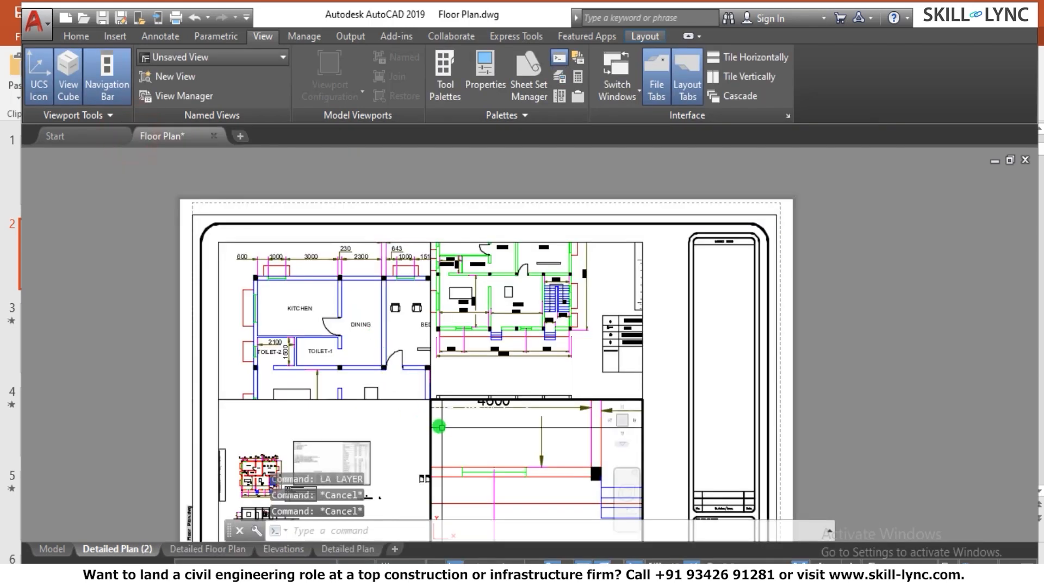
Activate the lower-left viewport and override the A-Window layer's viewport color with index color 20
click(396, 427)
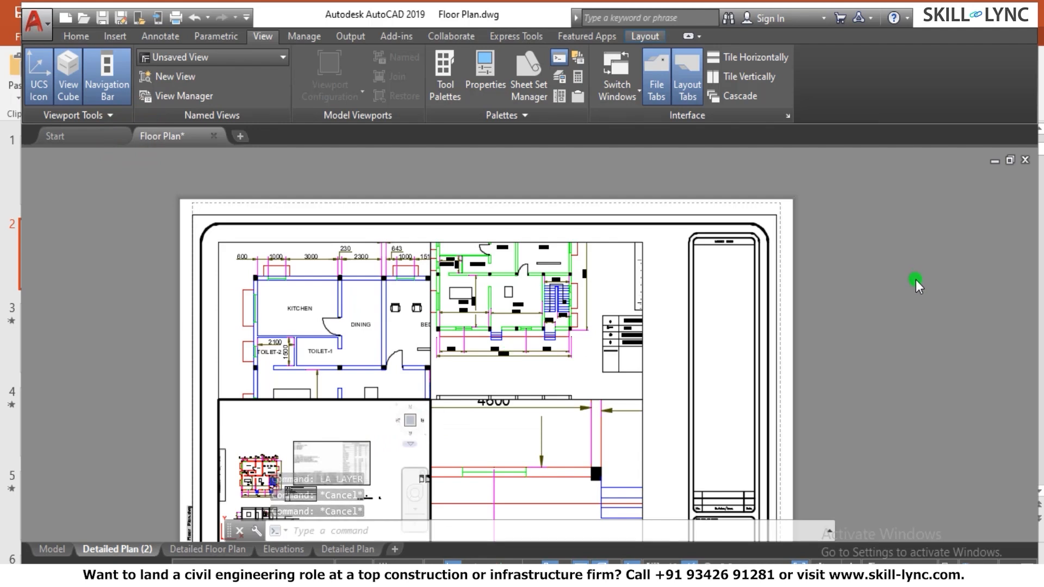
text(la)
key(Return)
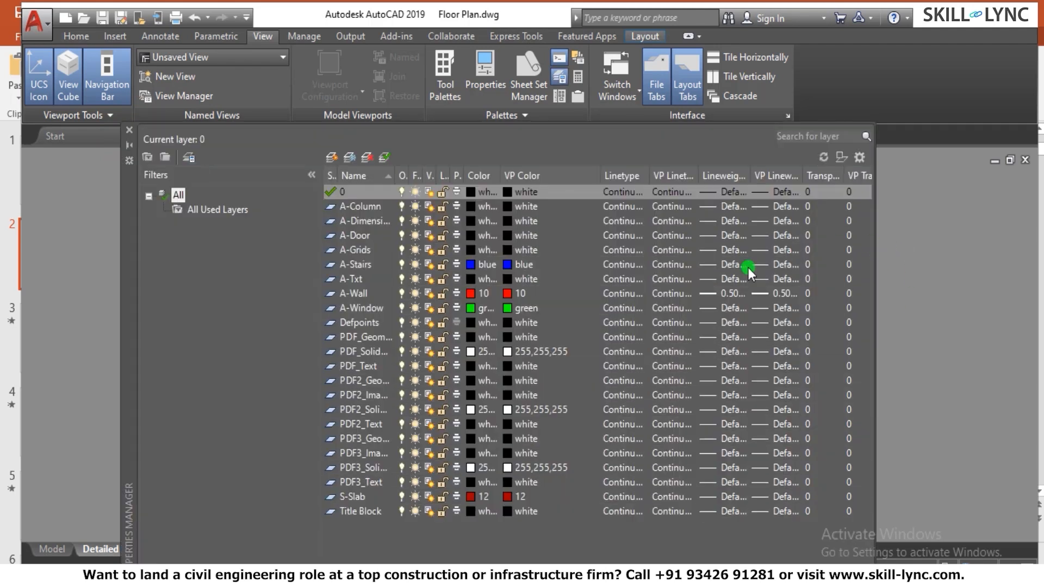
click(392, 307)
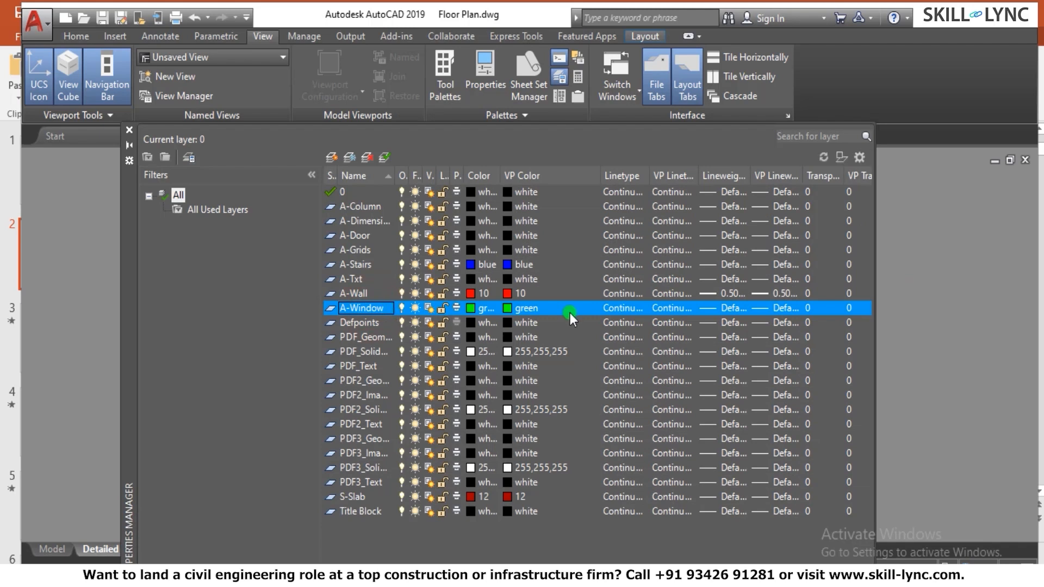
click(510, 308)
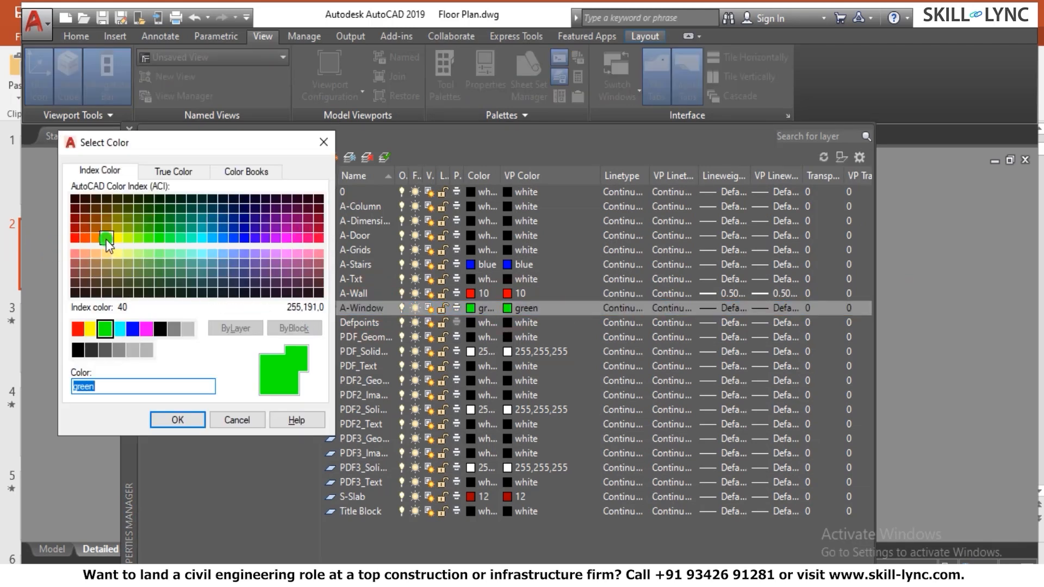
click(85, 237)
click(179, 421)
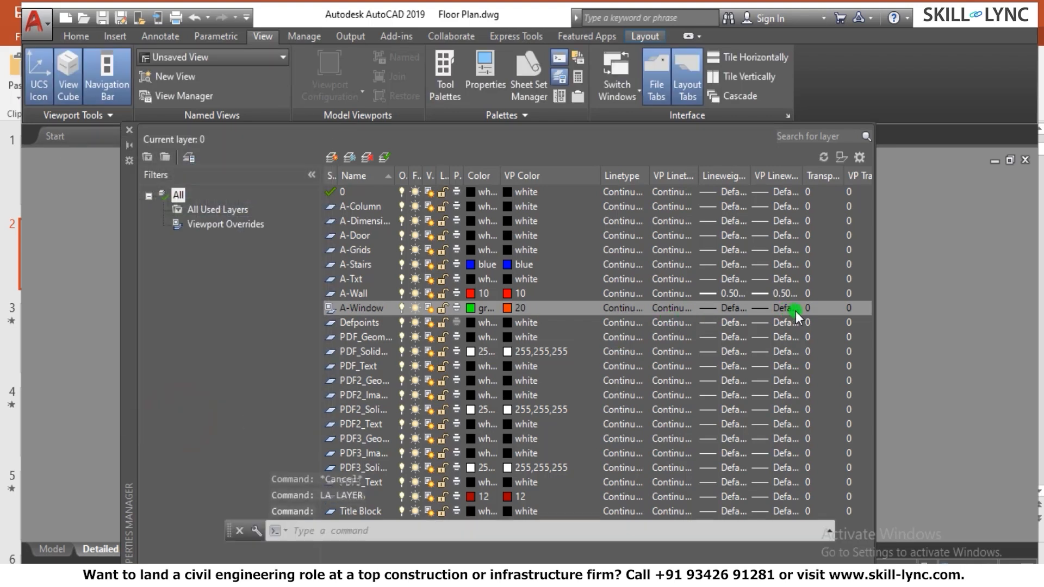
Override the A-Window layer's viewport transparency with 40 for the lower-left viewport
click(850, 308)
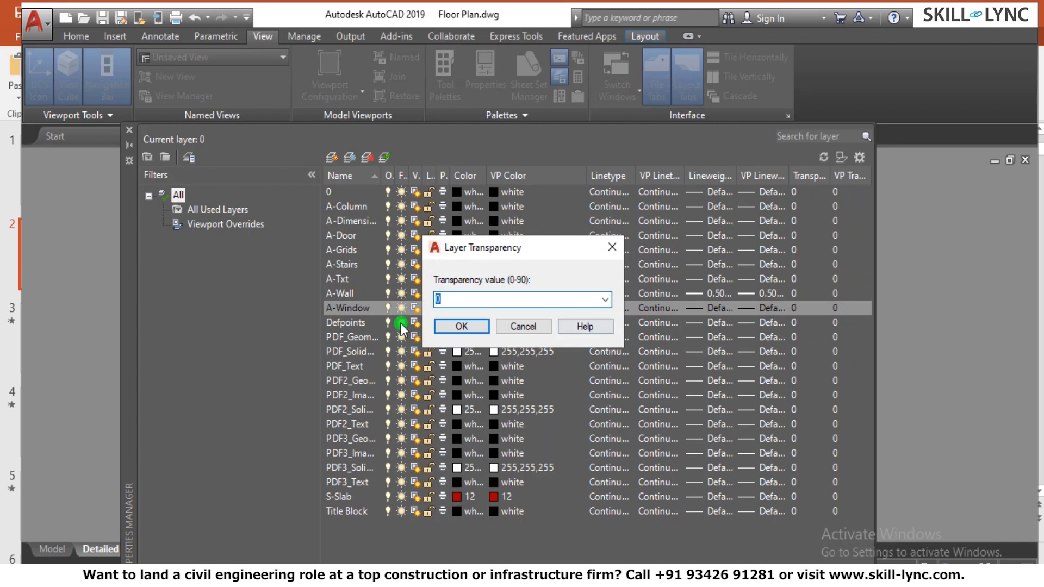
click(604, 300)
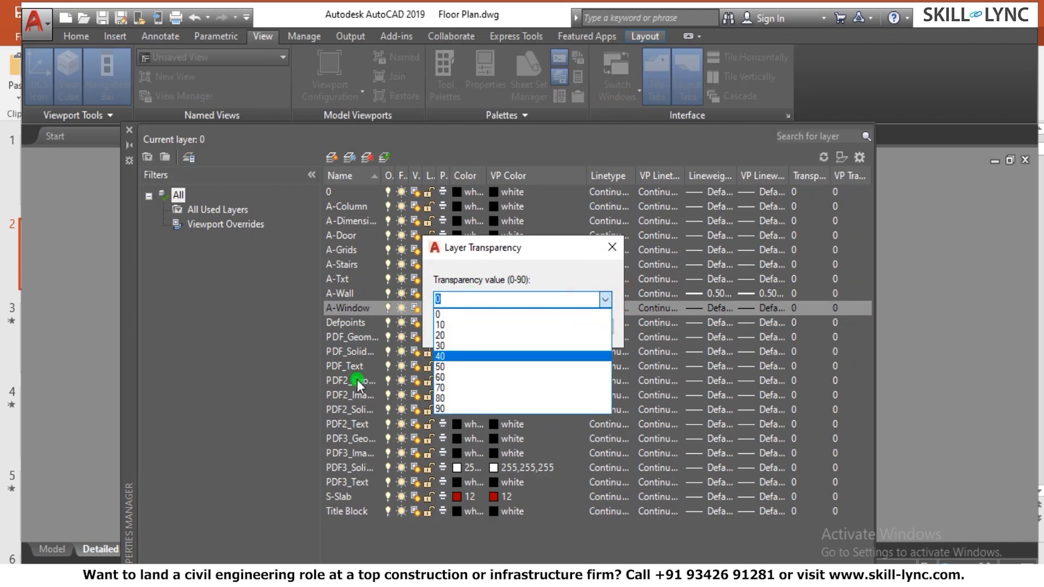
click(431, 361)
click(460, 324)
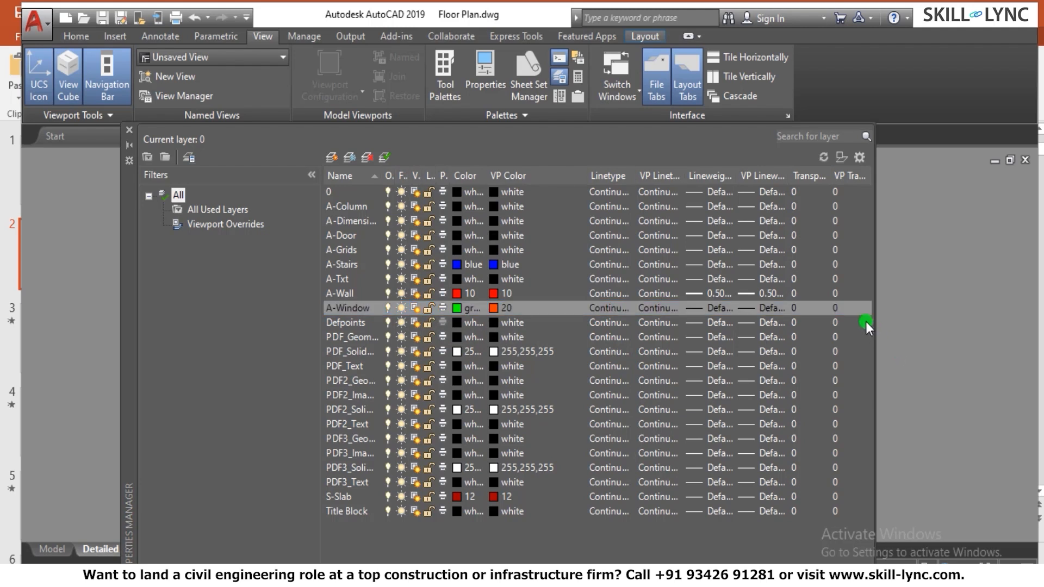
click(841, 308)
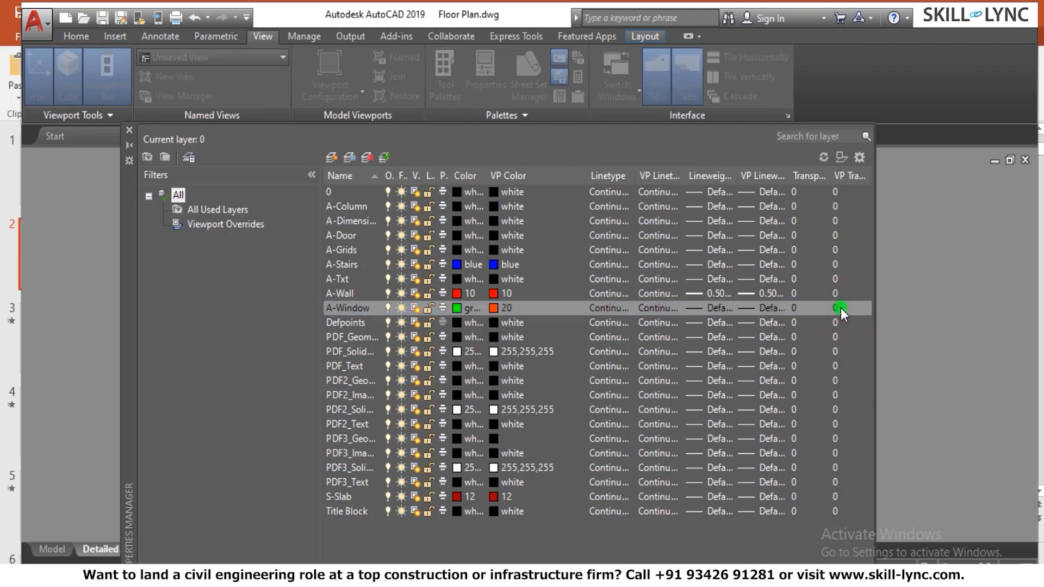
click(605, 299)
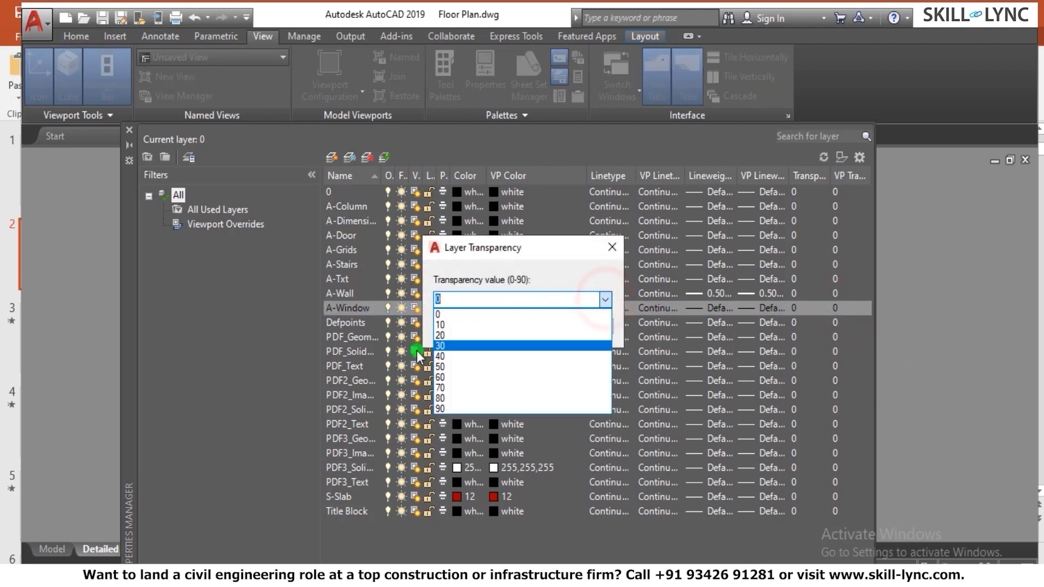
click(442, 356)
click(471, 328)
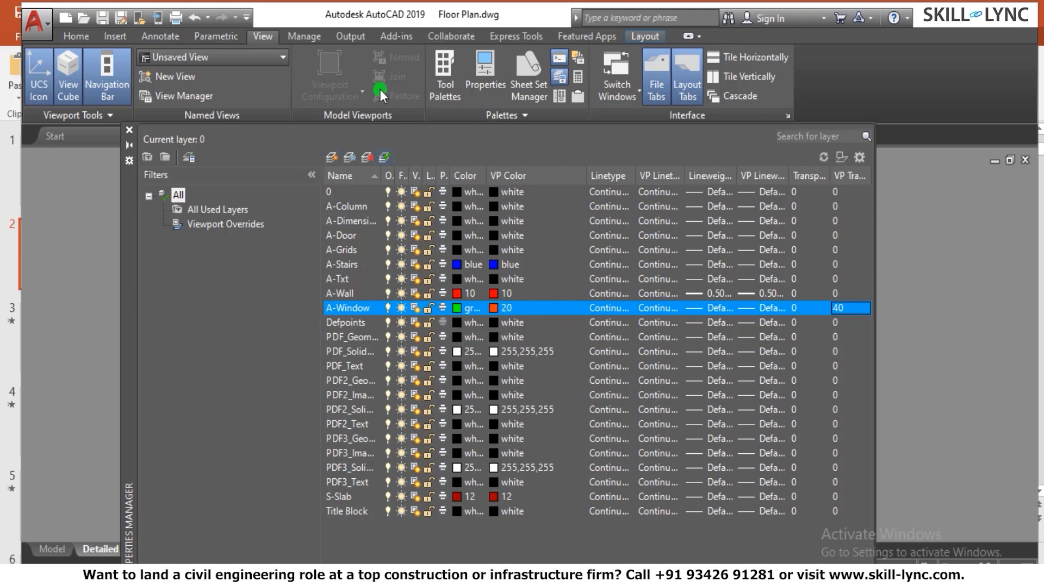
click(128, 129)
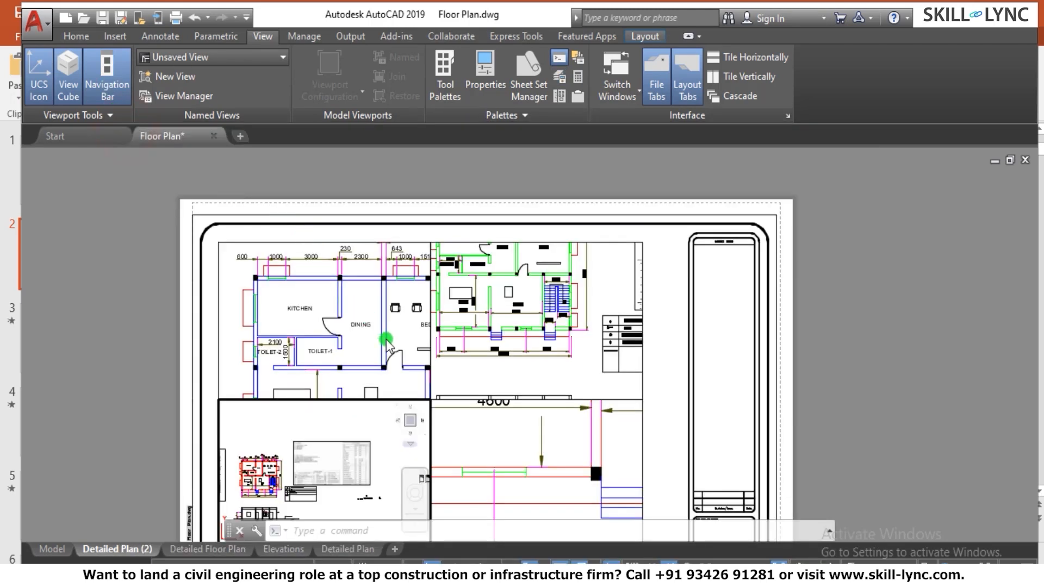
Examine how the A-Window layer's lines are displayed on the BED-1 front wall in the lower-left viewport
scroll(242, 474, up, 2)
scroll(256, 488, up, 5)
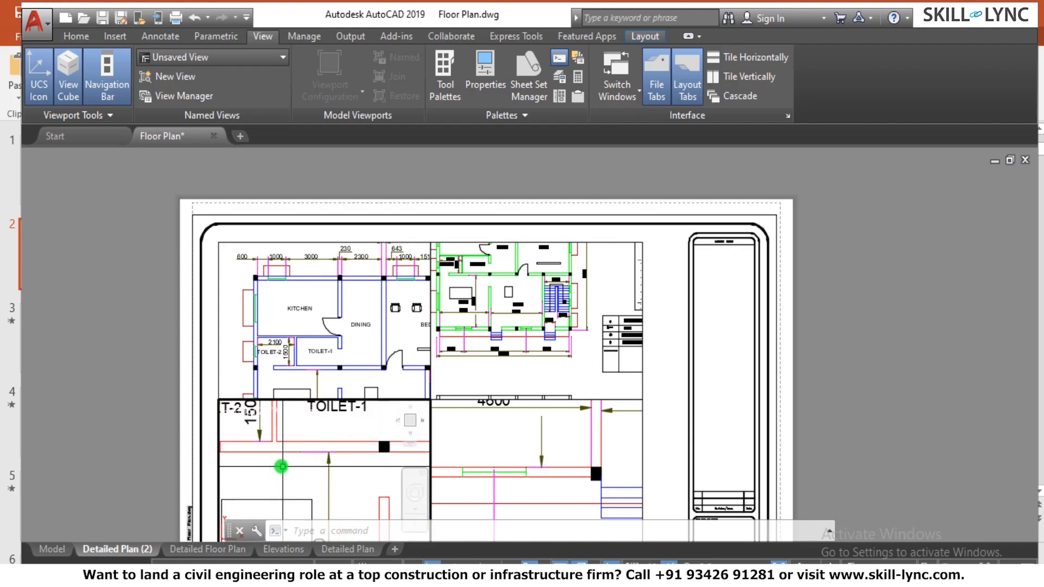
scroll(310, 455, up, 3)
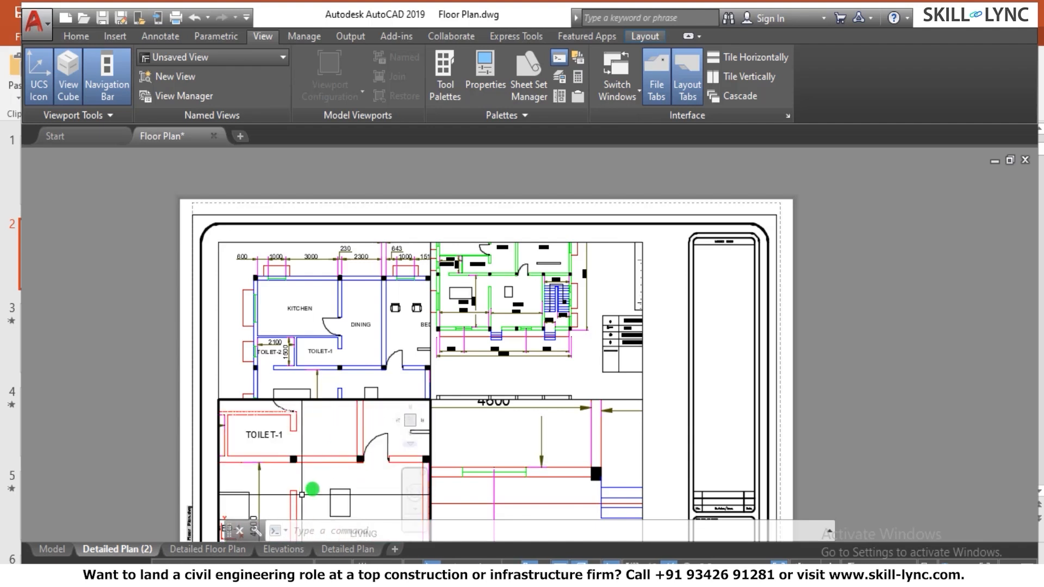
scroll(315, 478, down, 8)
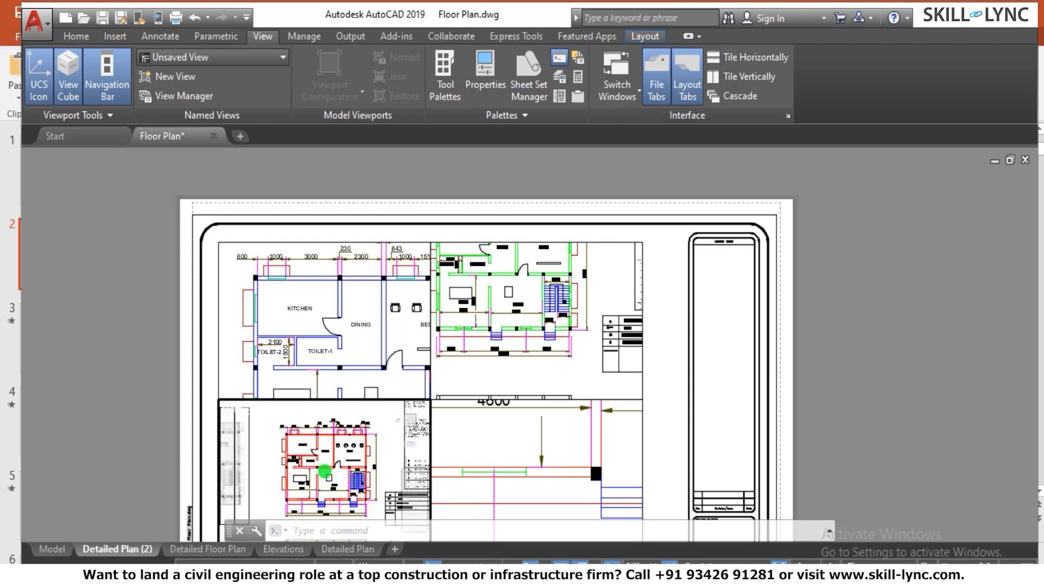
scroll(314, 464, up, 7)
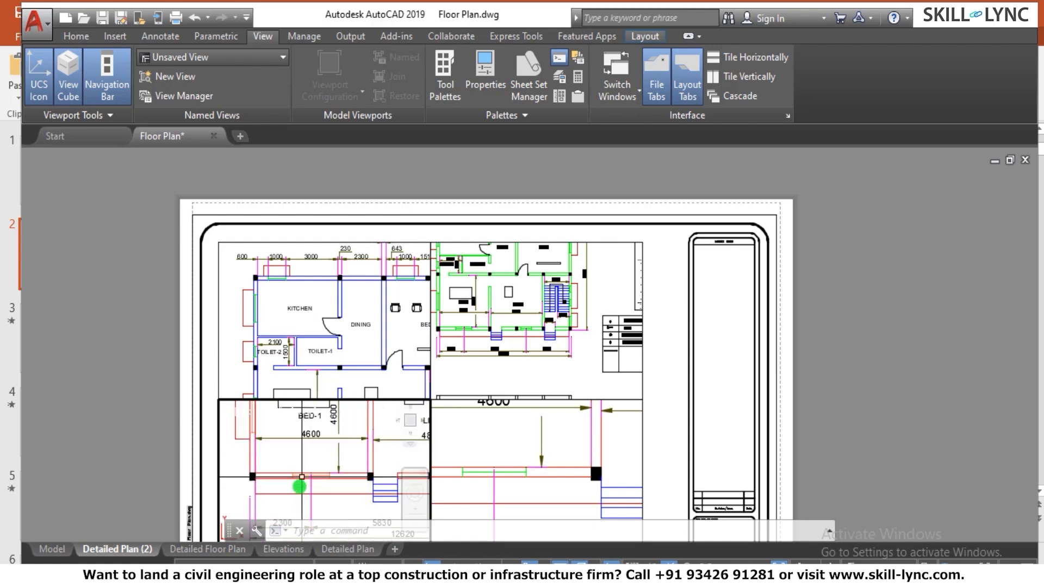
scroll(299, 484, up, 3)
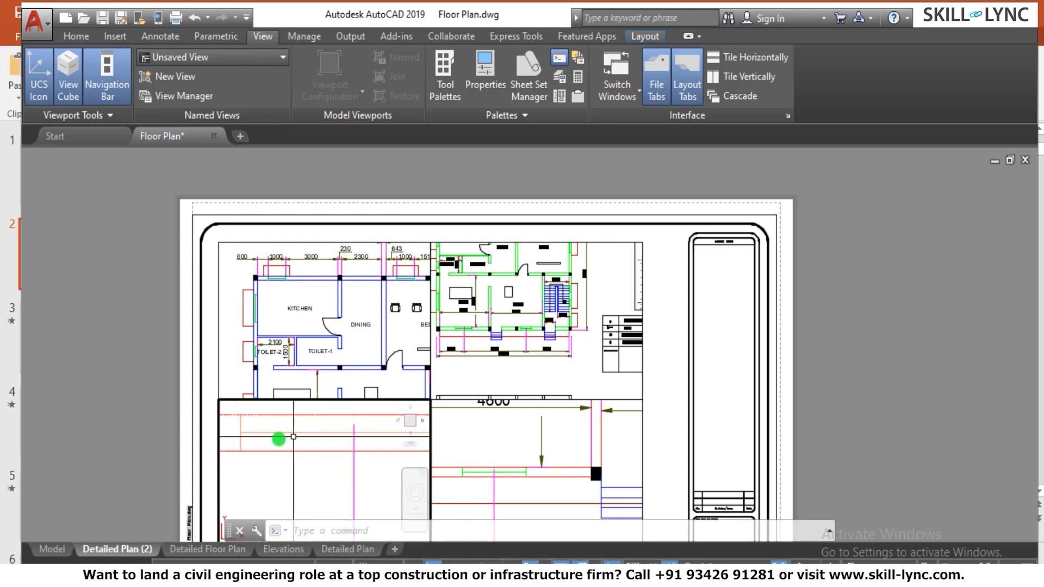
Set the A-Window layer's viewport transparency back to 0 for the lower-left viewport
text(la)
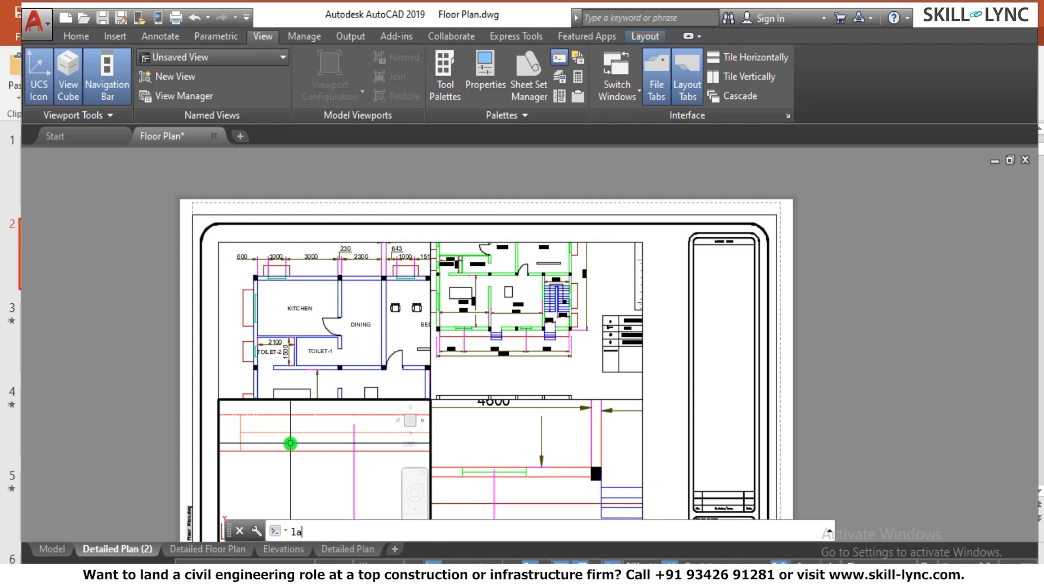
key(Return)
click(345, 307)
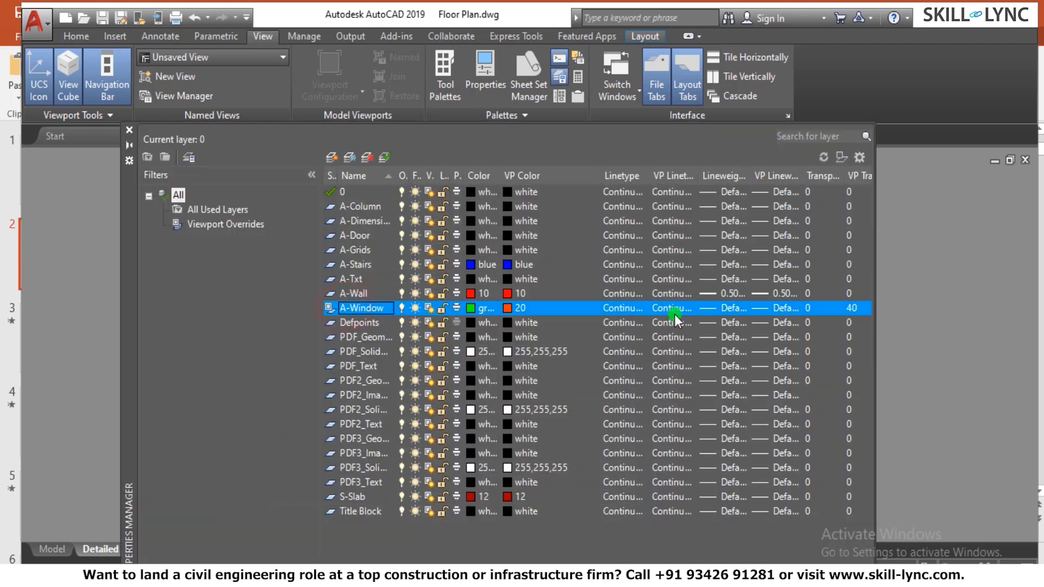
click(841, 311)
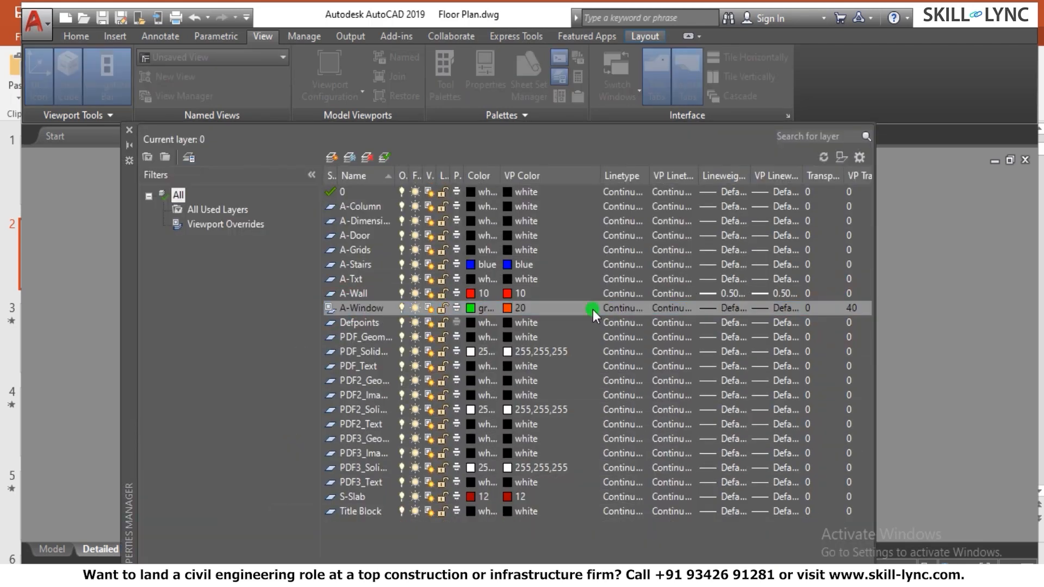
click(463, 327)
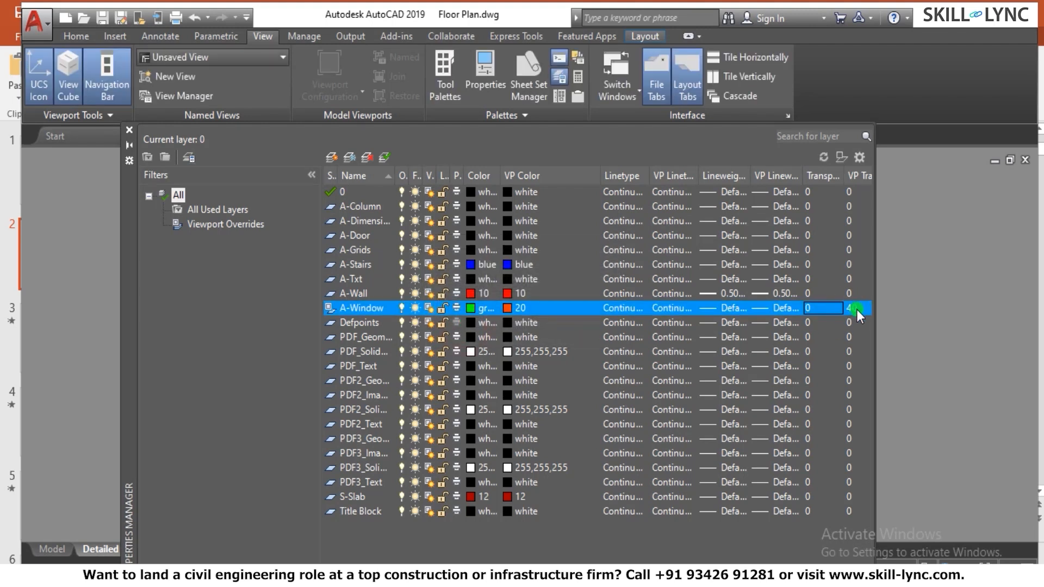
click(857, 309)
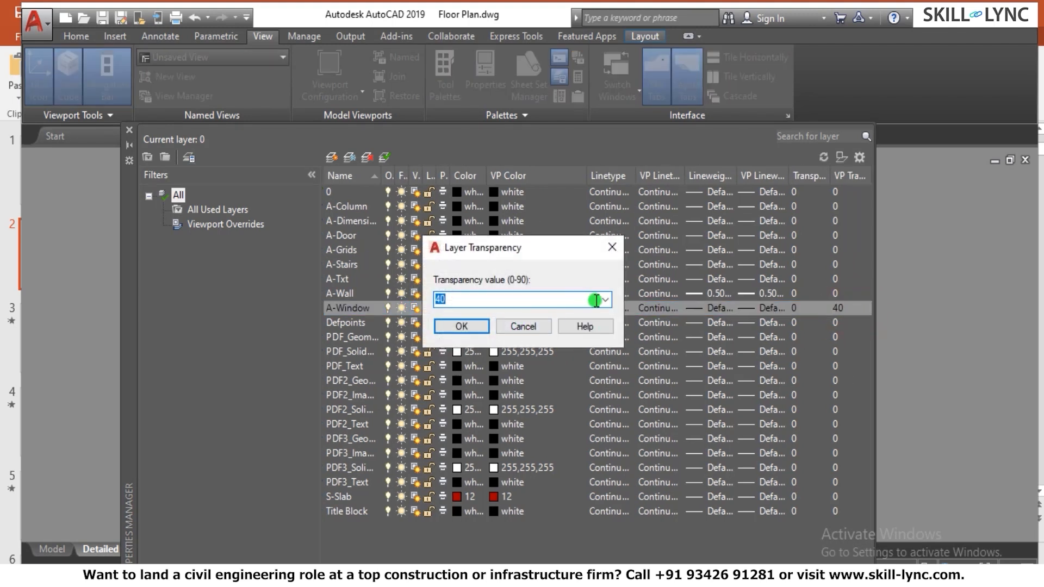
click(602, 300)
click(448, 315)
click(455, 327)
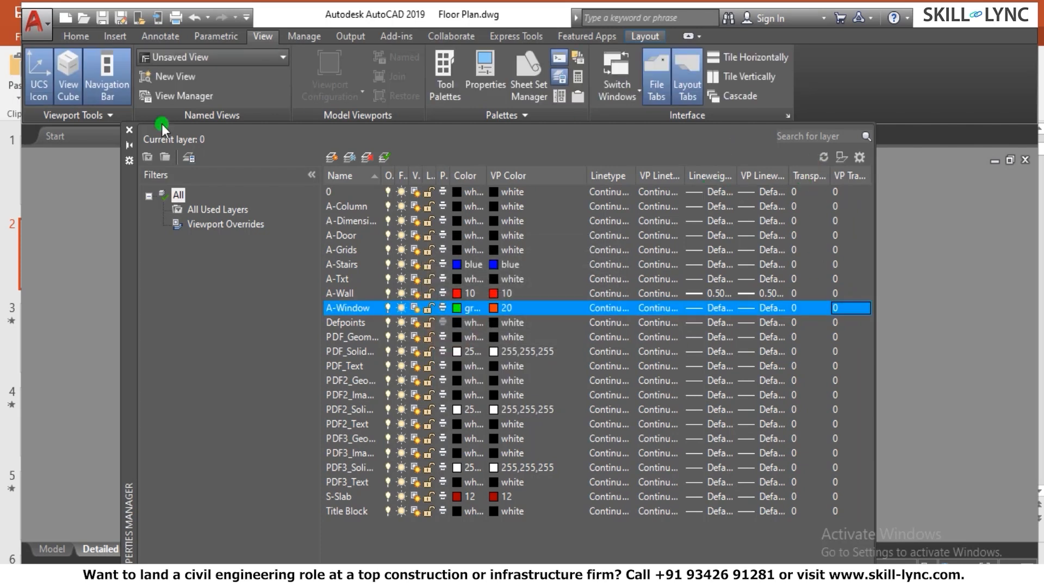
click(129, 130)
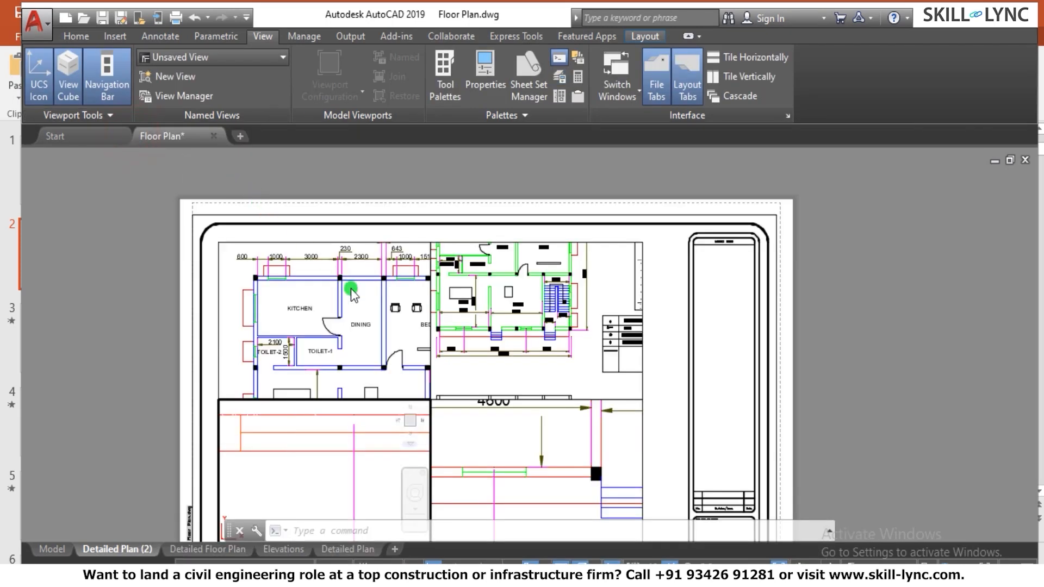
Override the A-Window layer's viewport color with blue for the lower-left viewport
scroll(329, 444, down, 5)
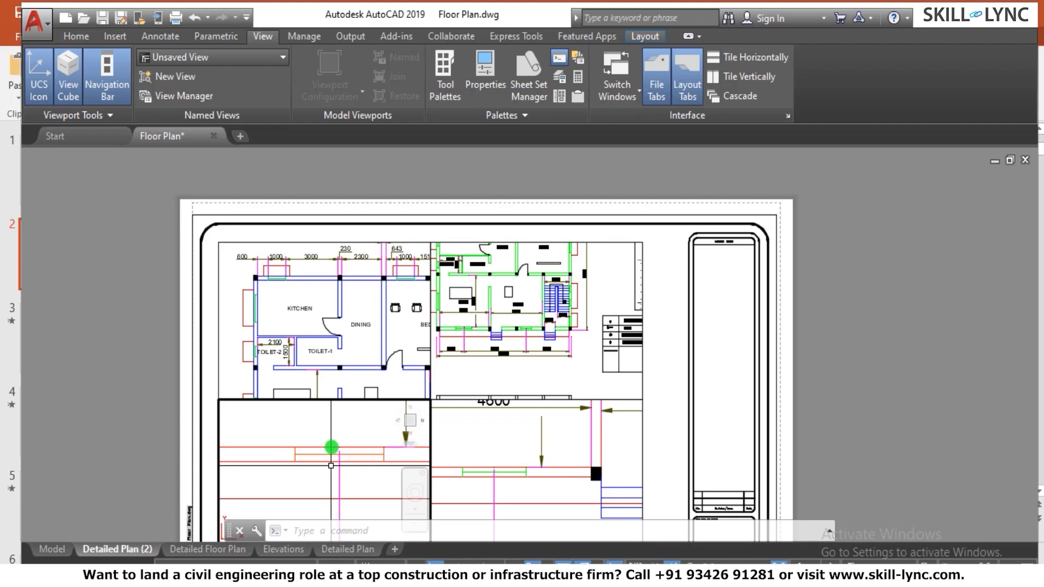
scroll(326, 452, up, 7)
scroll(305, 450, up, 4)
scroll(321, 449, down, 2)
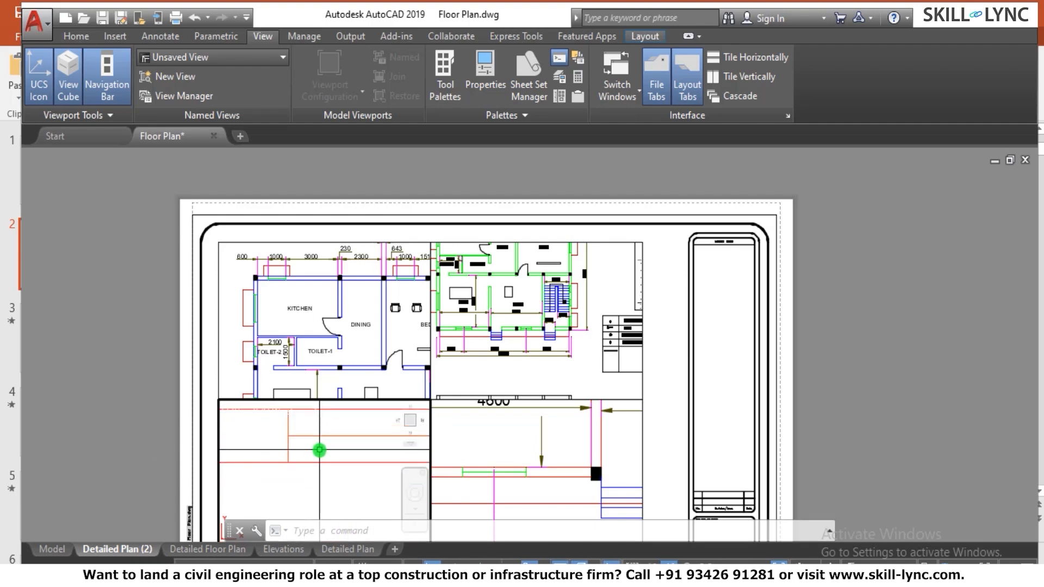
text(la)
key(Return)
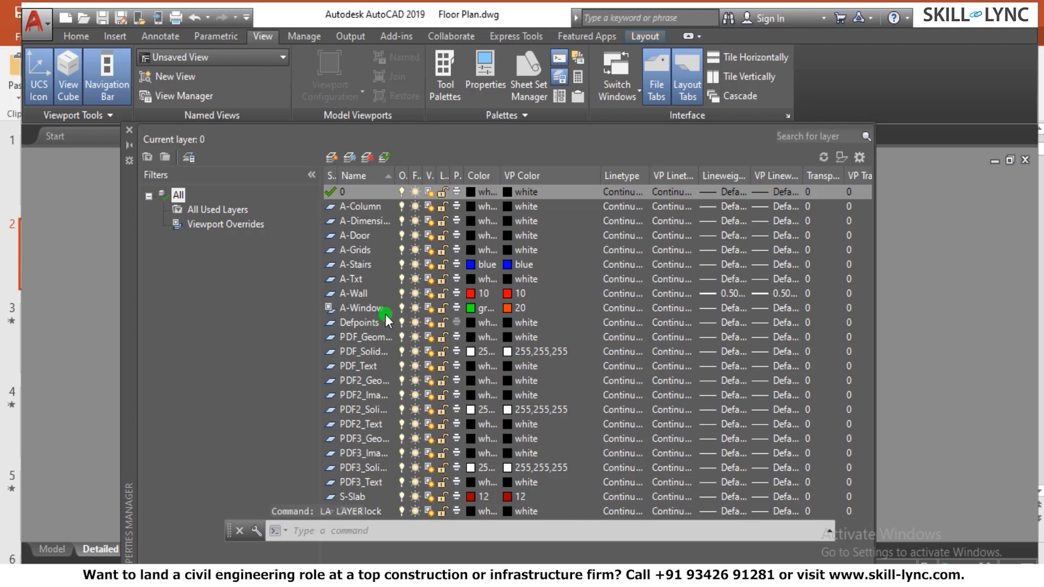
click(384, 313)
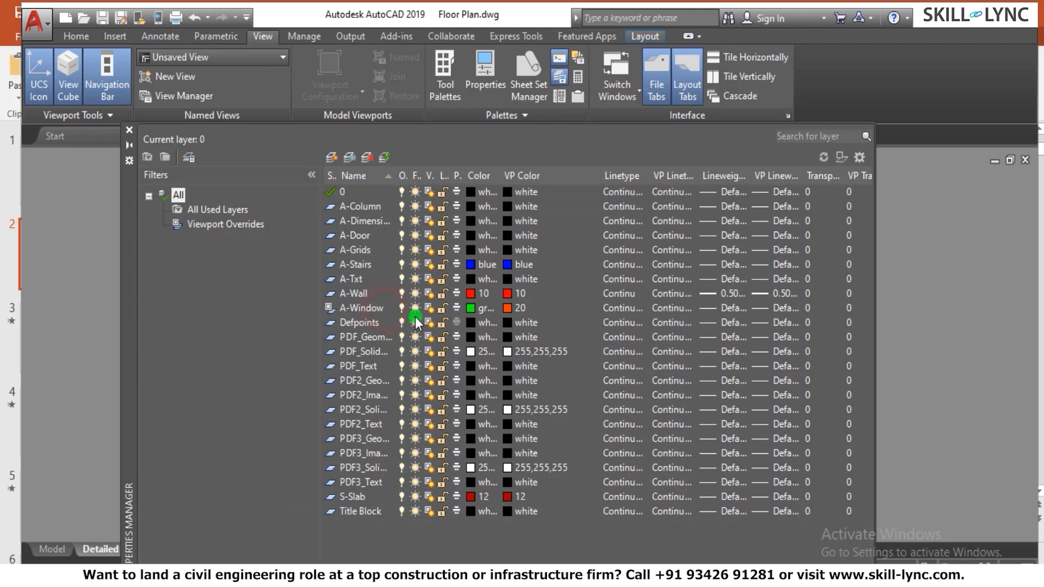
click(512, 308)
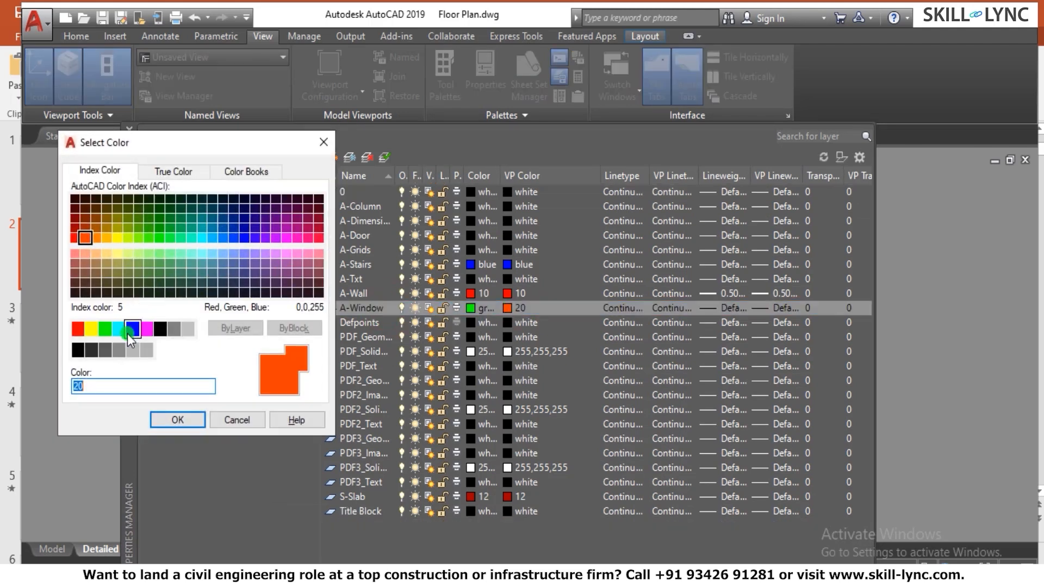
click(127, 334)
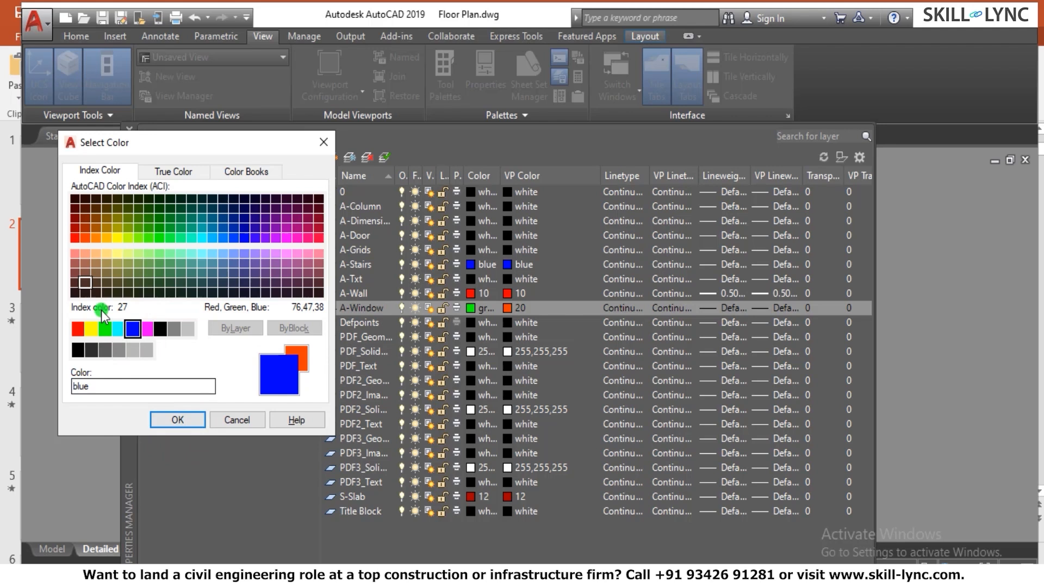
click(178, 420)
click(128, 130)
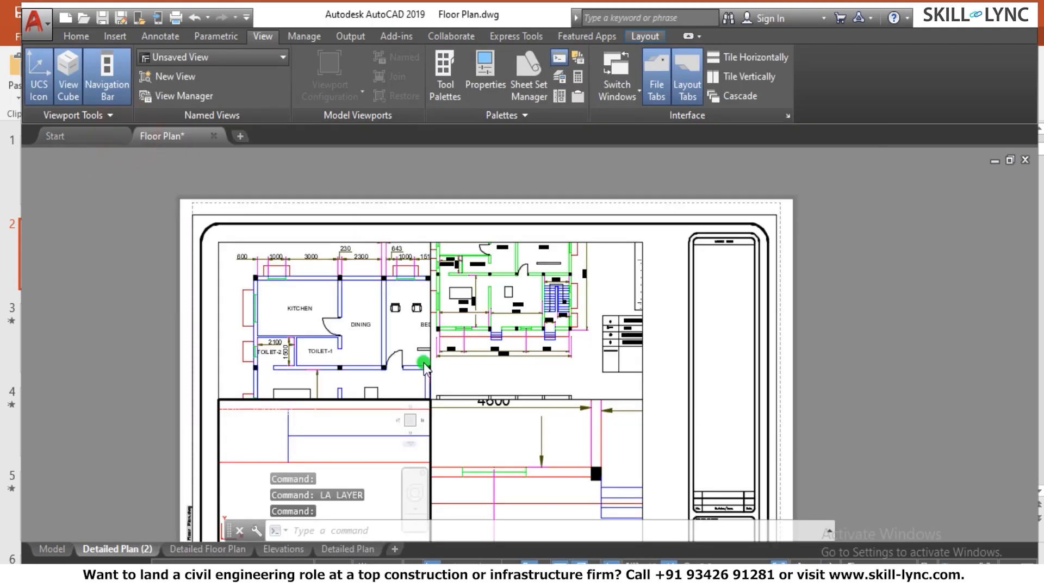
scroll(296, 436, down, 4)
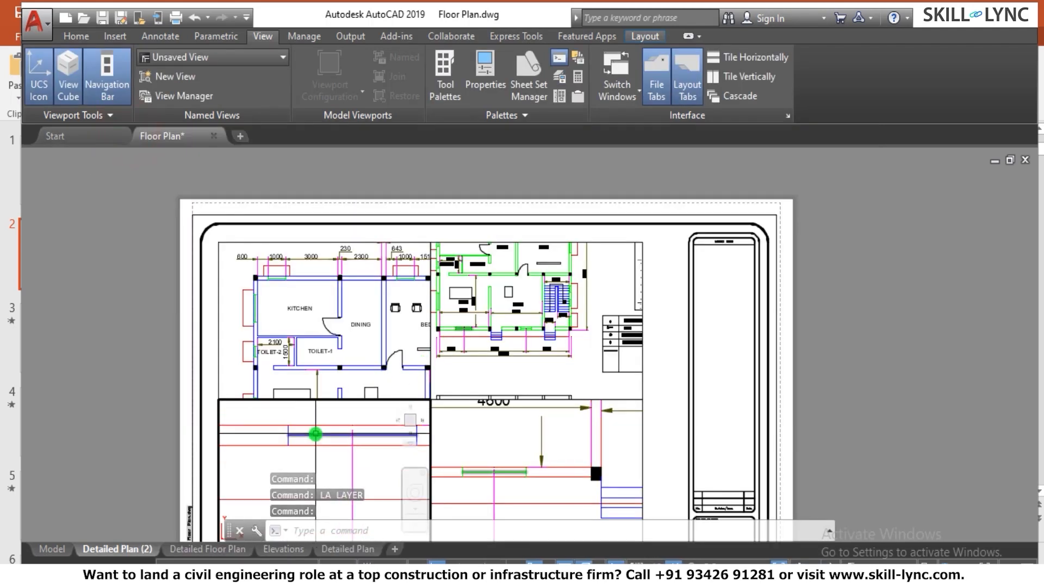
Freeze the A-Wall layer in the lower-left viewport only, widening the Freeze and VP Freeze columns of the layer list
text(LA)
key(Return)
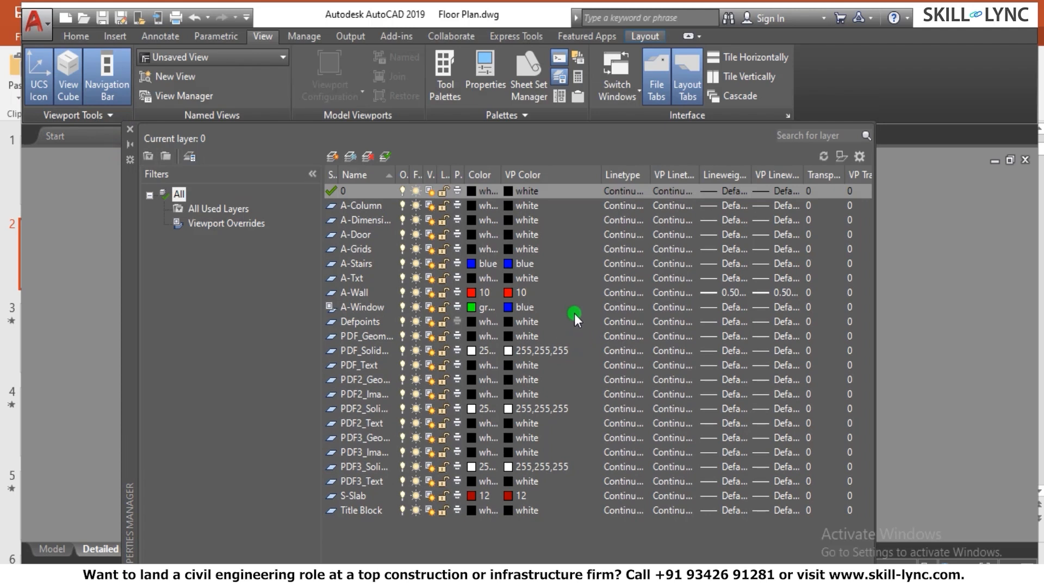
drag(446, 176, 487, 213)
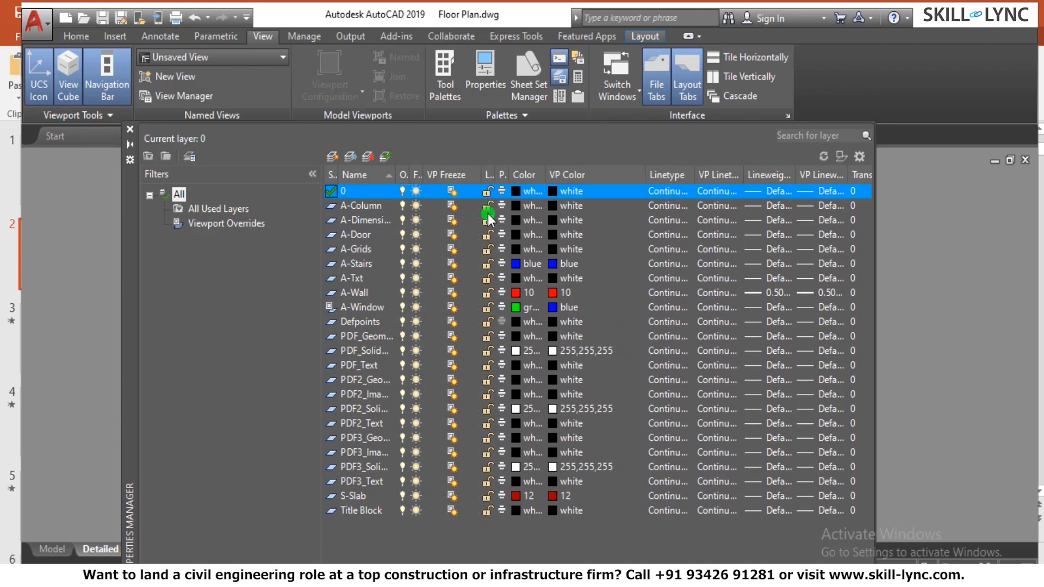
drag(421, 176, 454, 182)
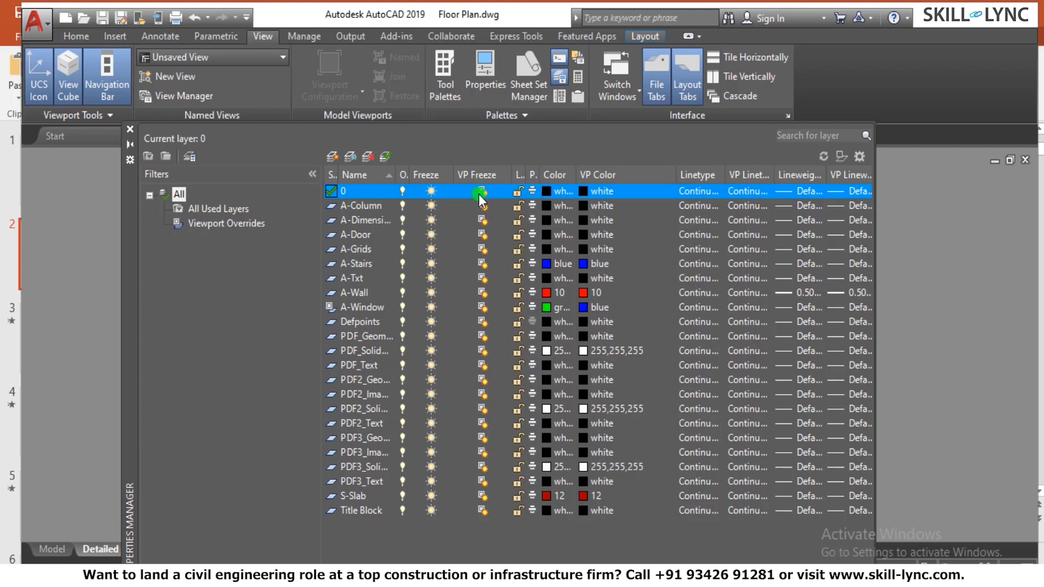
click(363, 292)
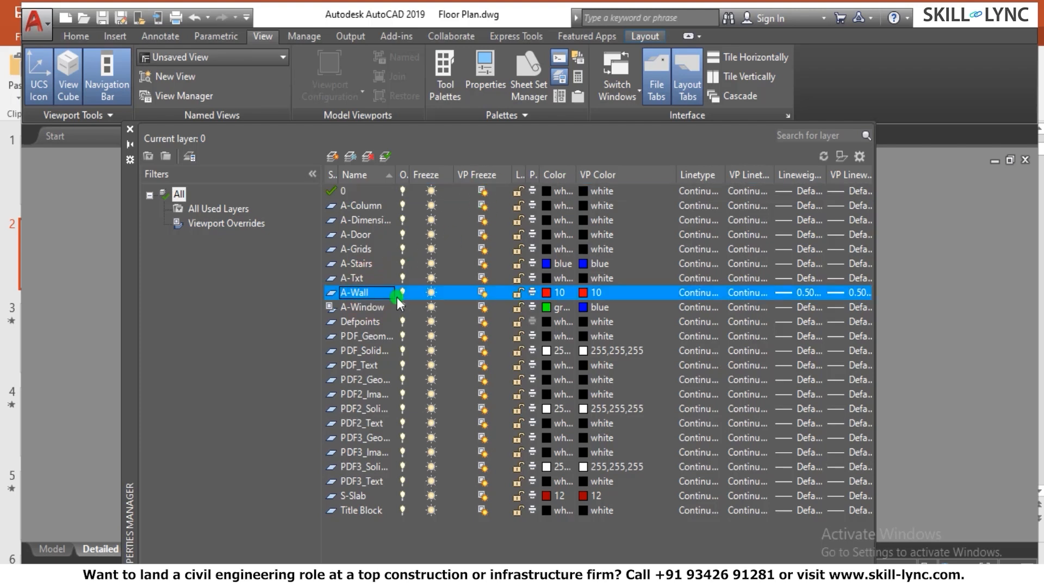
click(481, 294)
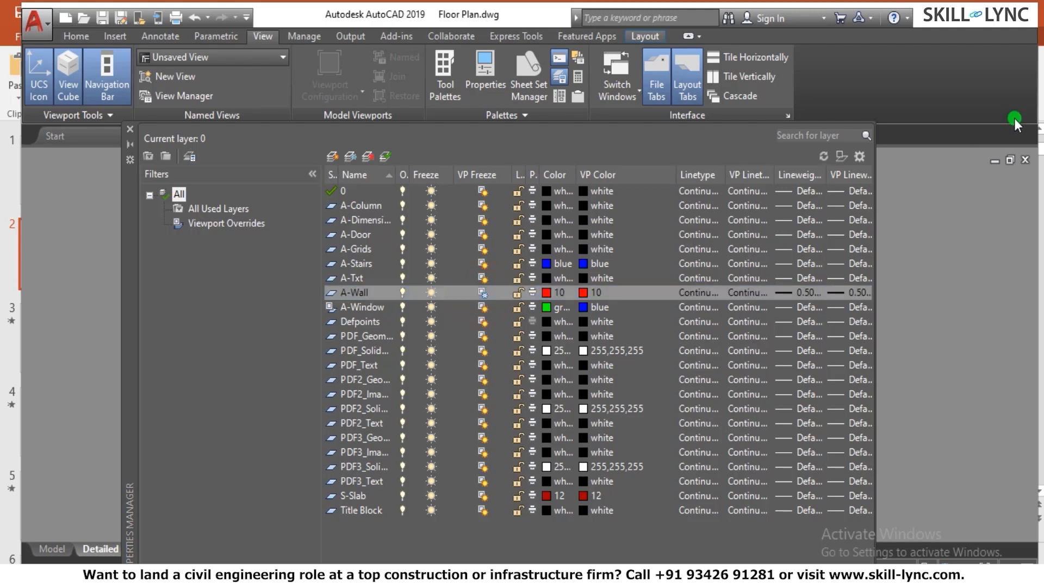
click(128, 131)
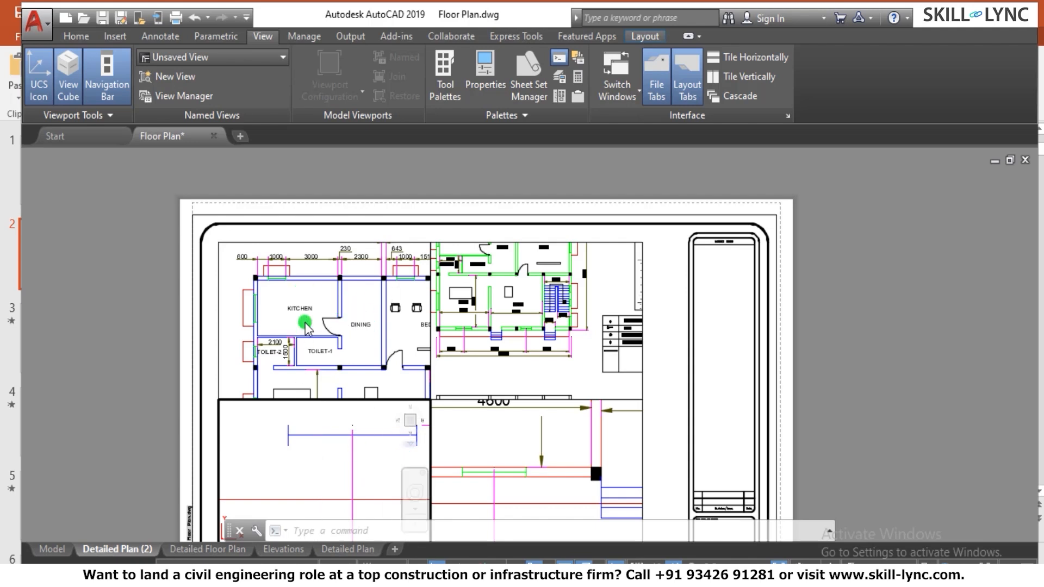
click(531, 447)
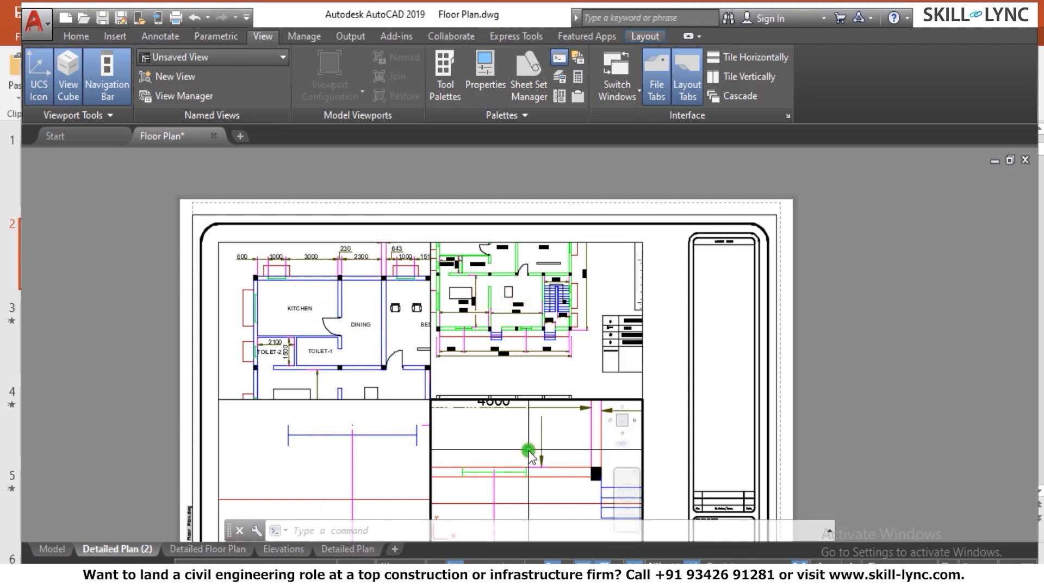
Set the upper-left viewport's scale to 1:100
click(384, 380)
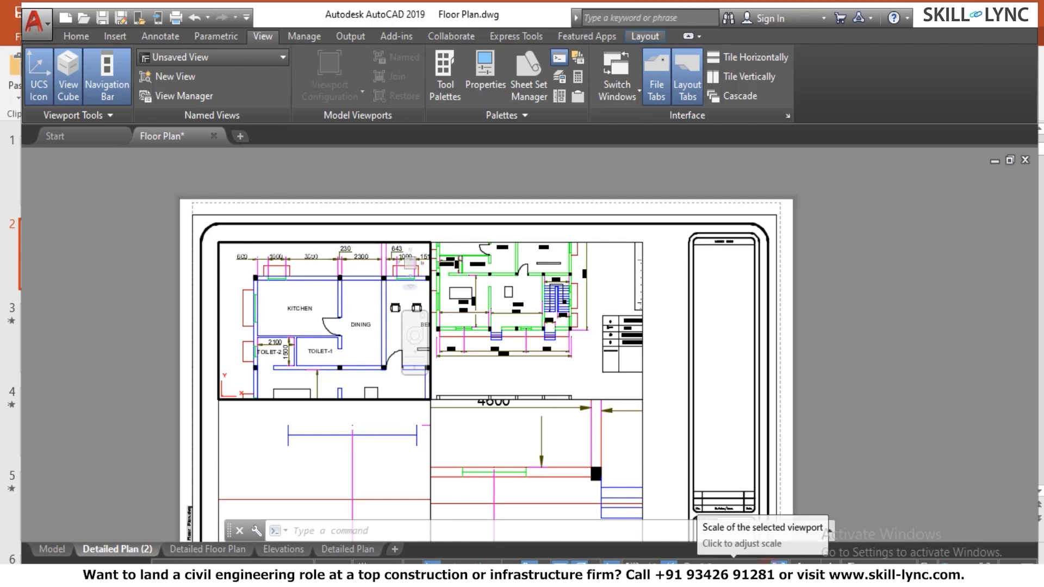
click(778, 563)
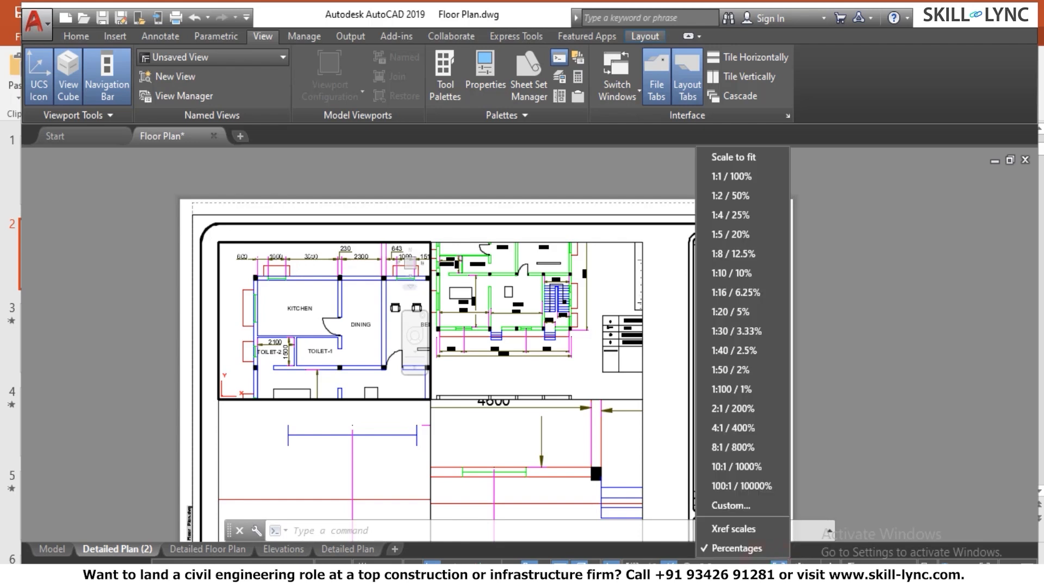
click(732, 389)
Set the upper-right viewport's scale to 1:30
click(525, 383)
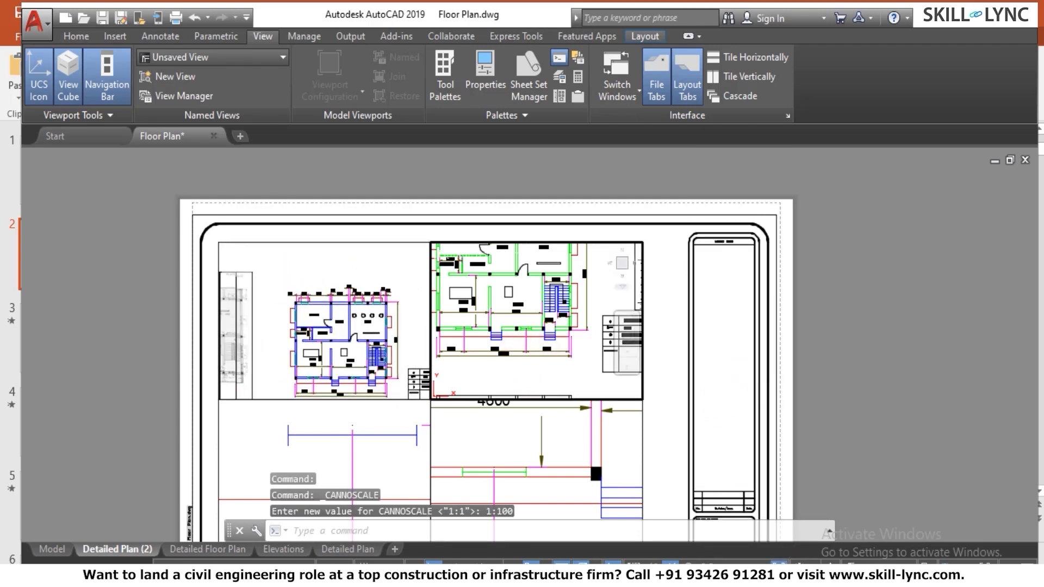
click(779, 563)
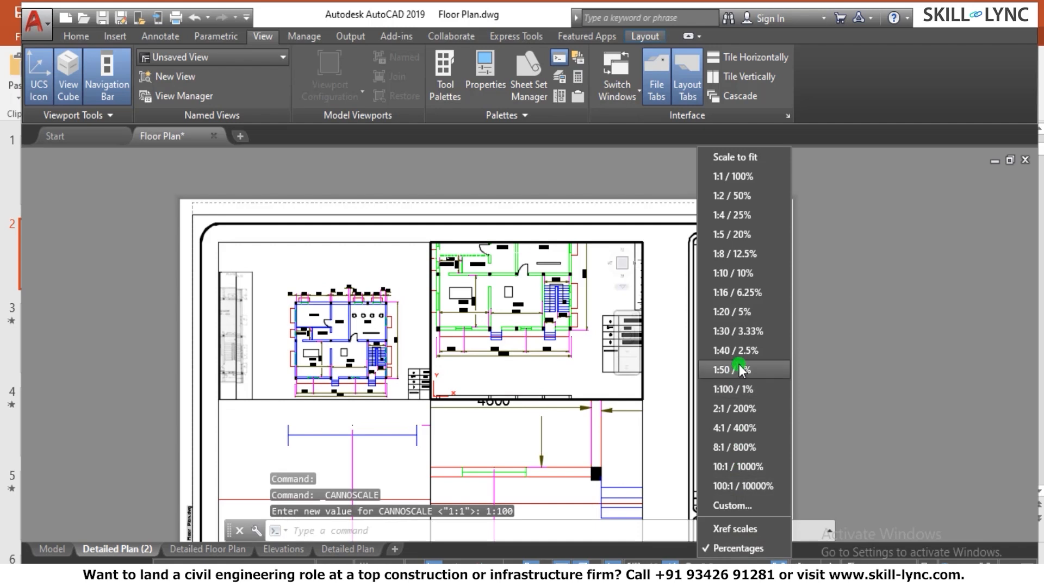
click(739, 335)
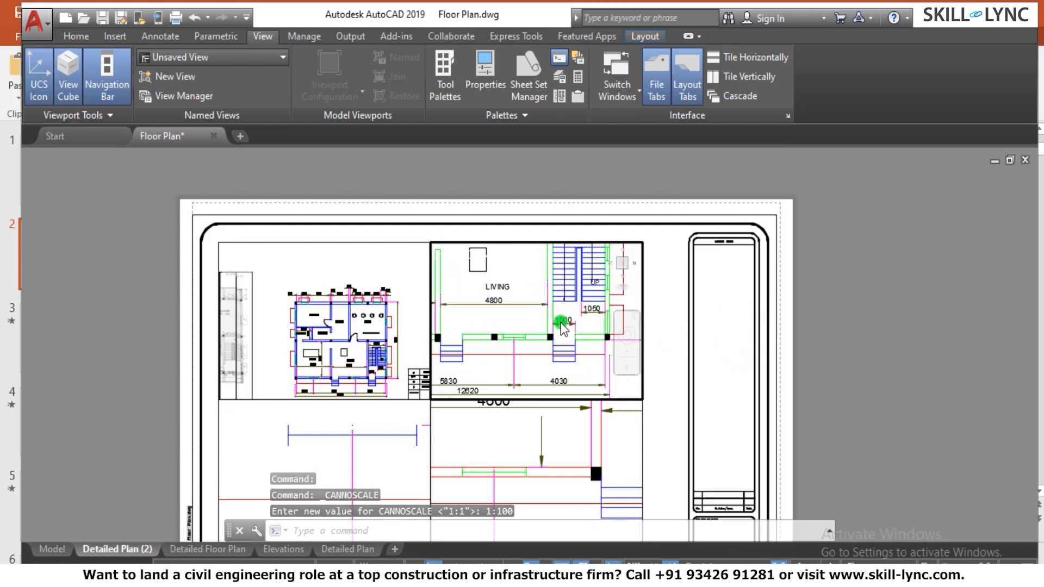
Set the lower-left viewport's scale to 1:30
click(331, 443)
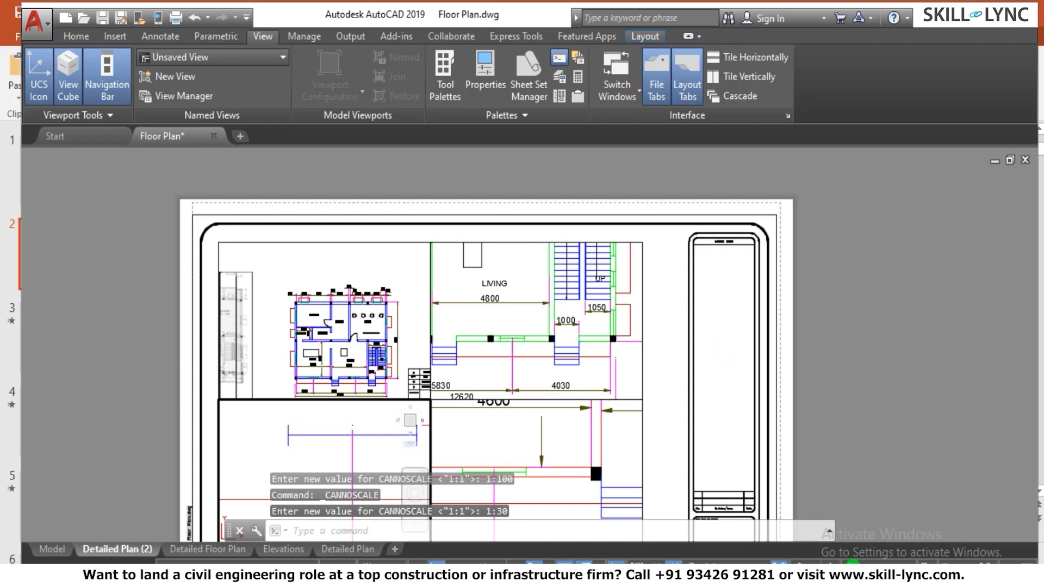
click(744, 562)
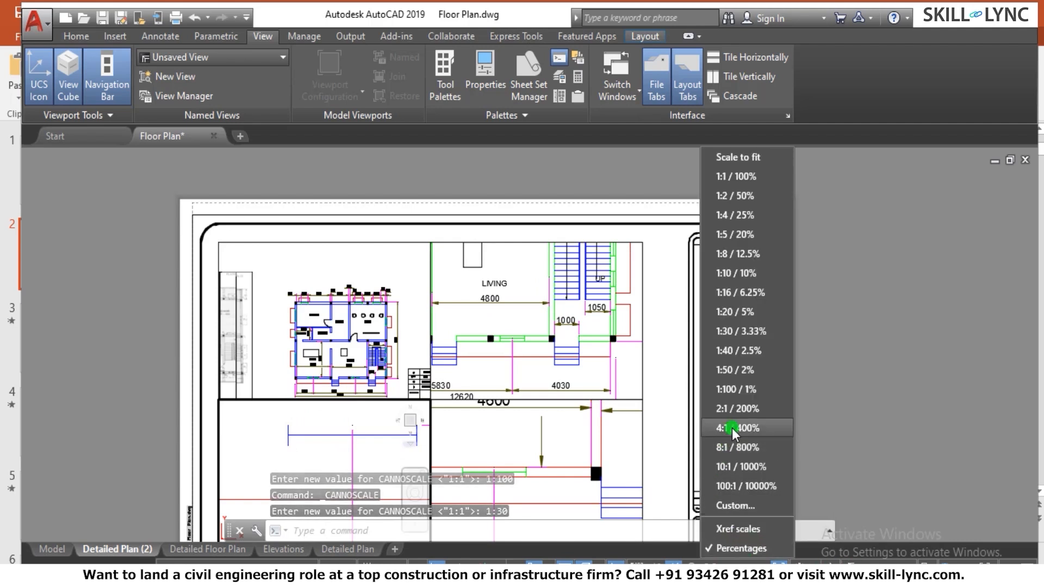
click(736, 333)
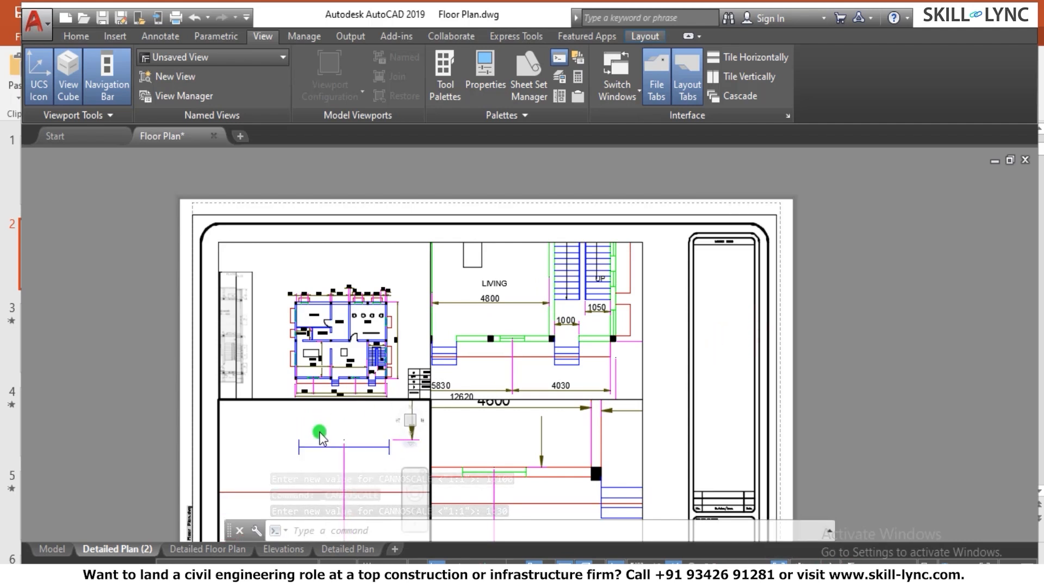
scroll(333, 429, down, 5)
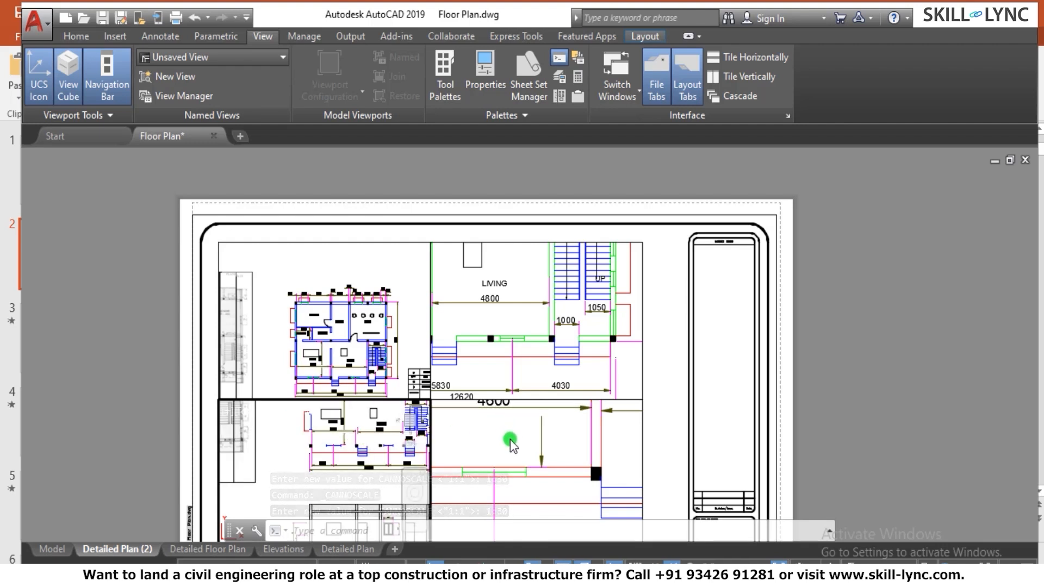
text(MV)
key(Return)
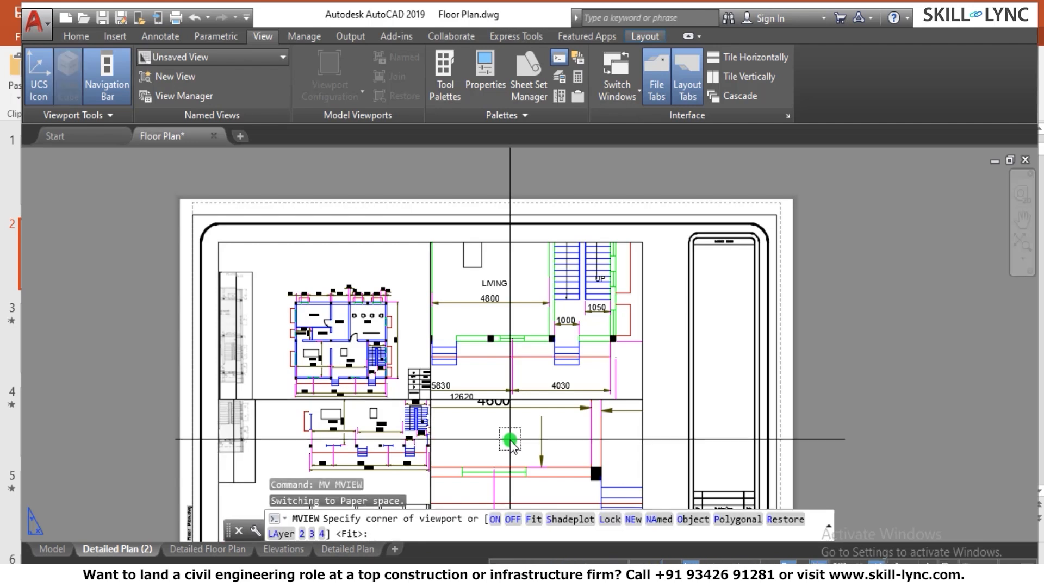
key(Escape)
key(Escape)
key(Escape)
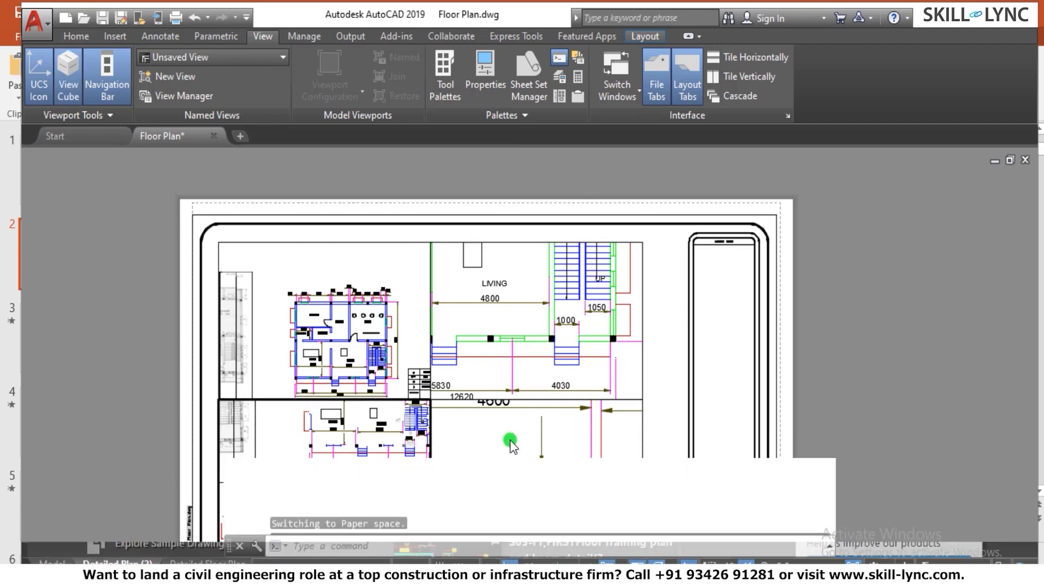